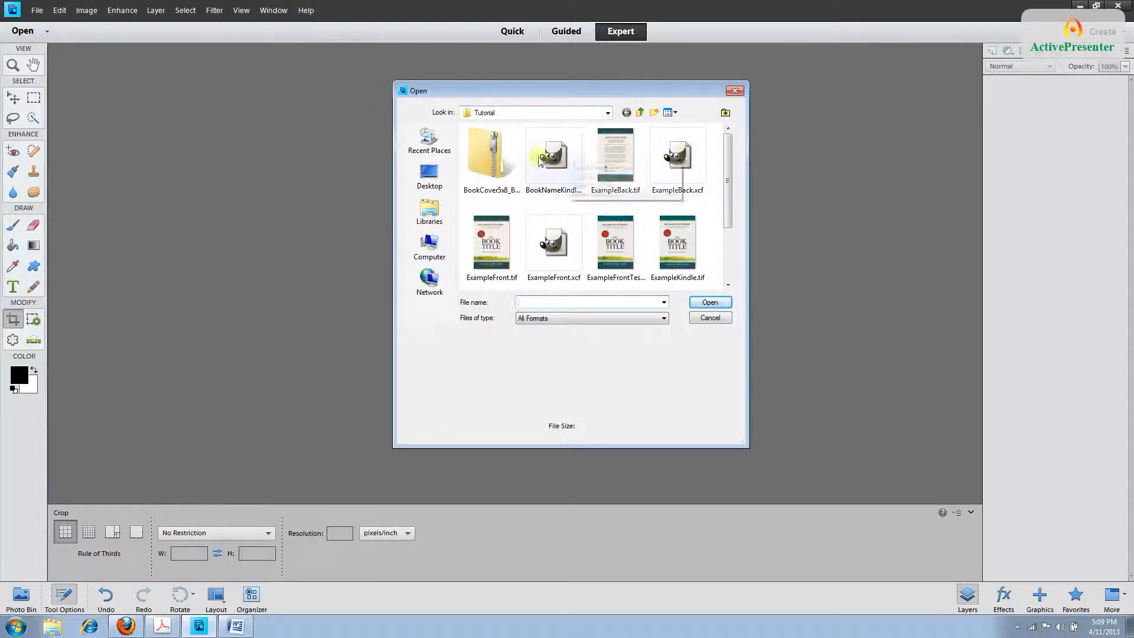
# Open ExampleFront.tif, update its text layers and convert the document to RGB mode.
pyautogui.moveTo(618, 264)
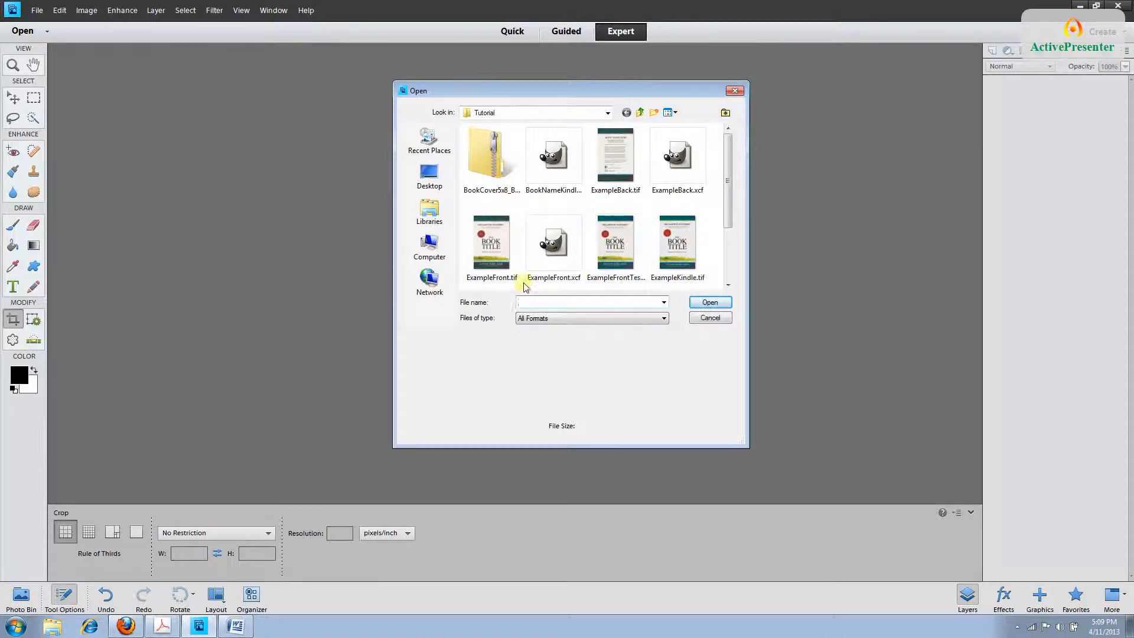
pyautogui.moveTo(505, 283)
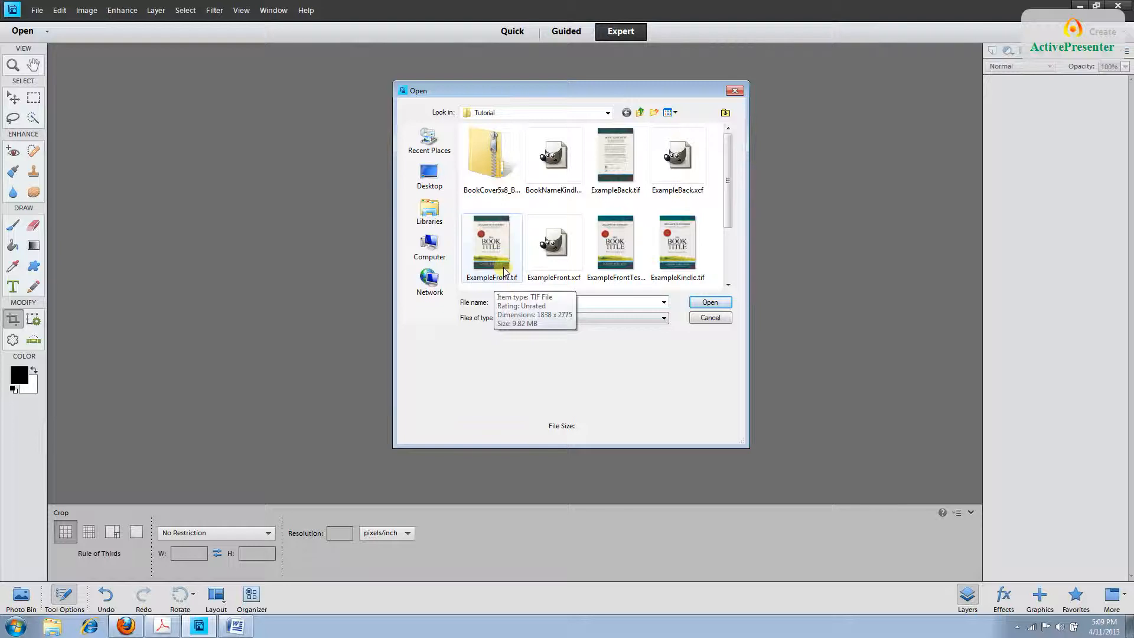
pyautogui.doubleClick(503, 271)
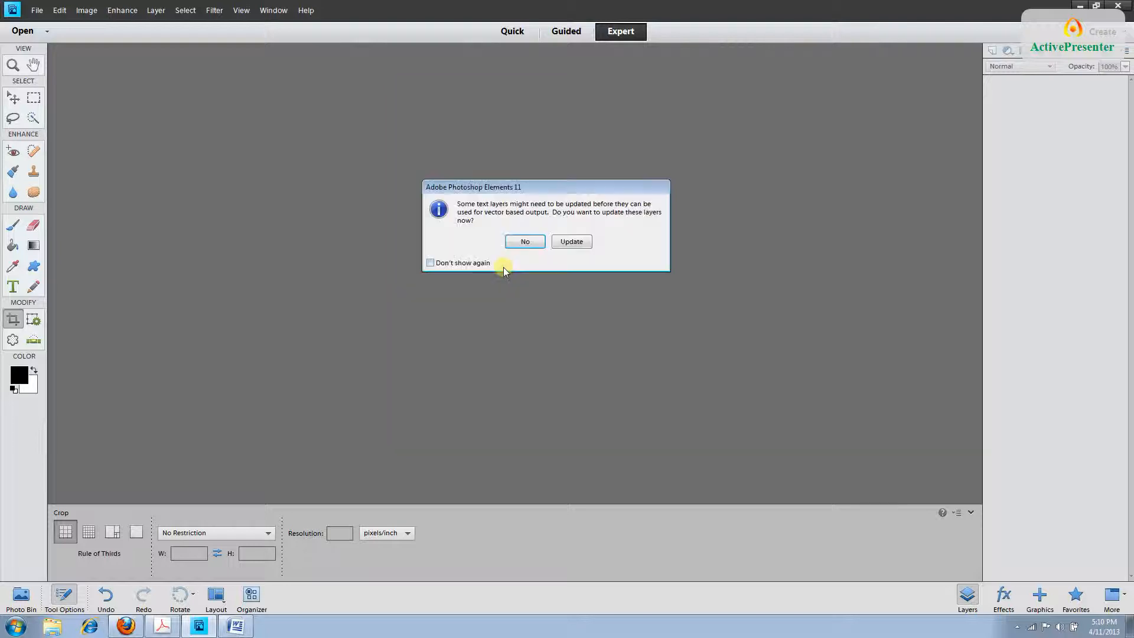
pyautogui.click(571, 243)
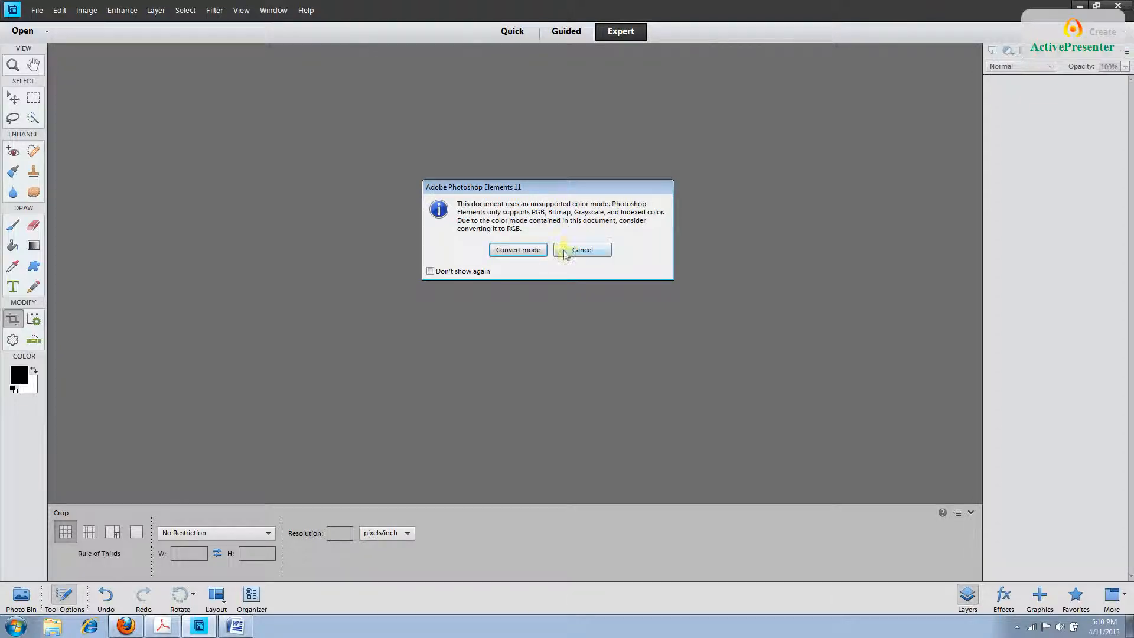
pyautogui.click(528, 255)
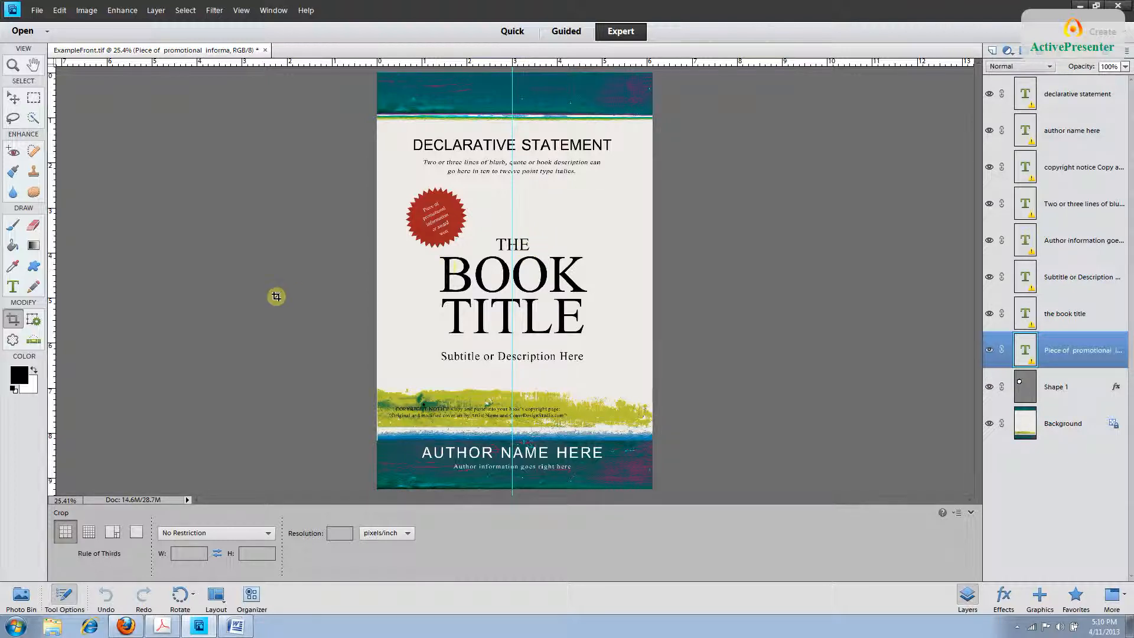
# Save the cover as TheStarNamerFront.tif, a TIFF with layers and LZW compression.
pyautogui.click(39, 10)
pyautogui.click(74, 186)
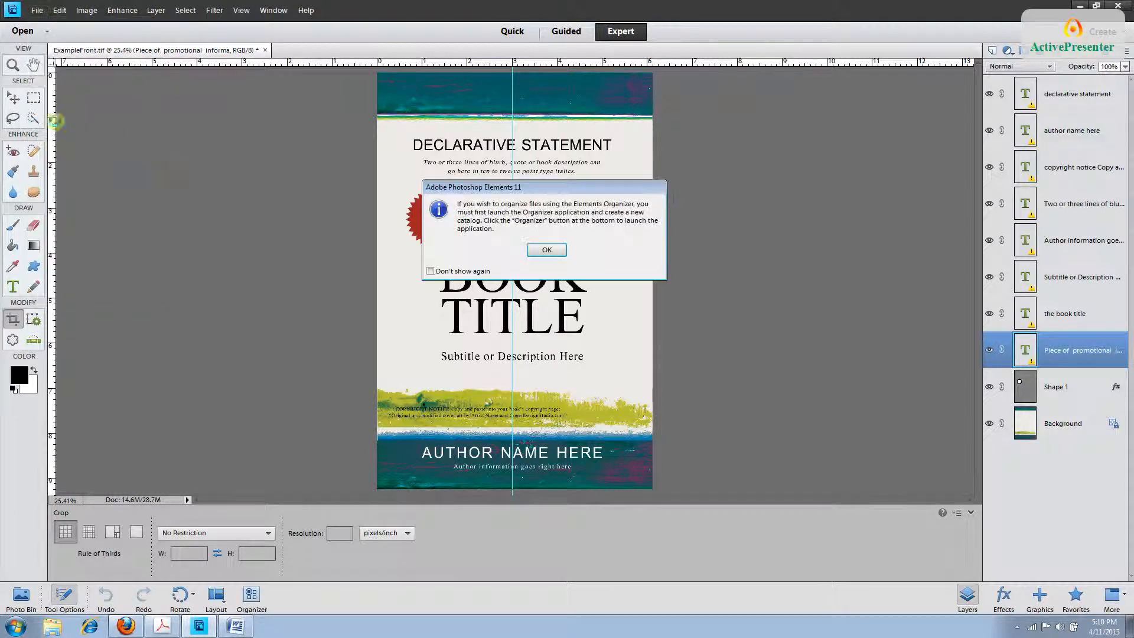
pyautogui.click(536, 250)
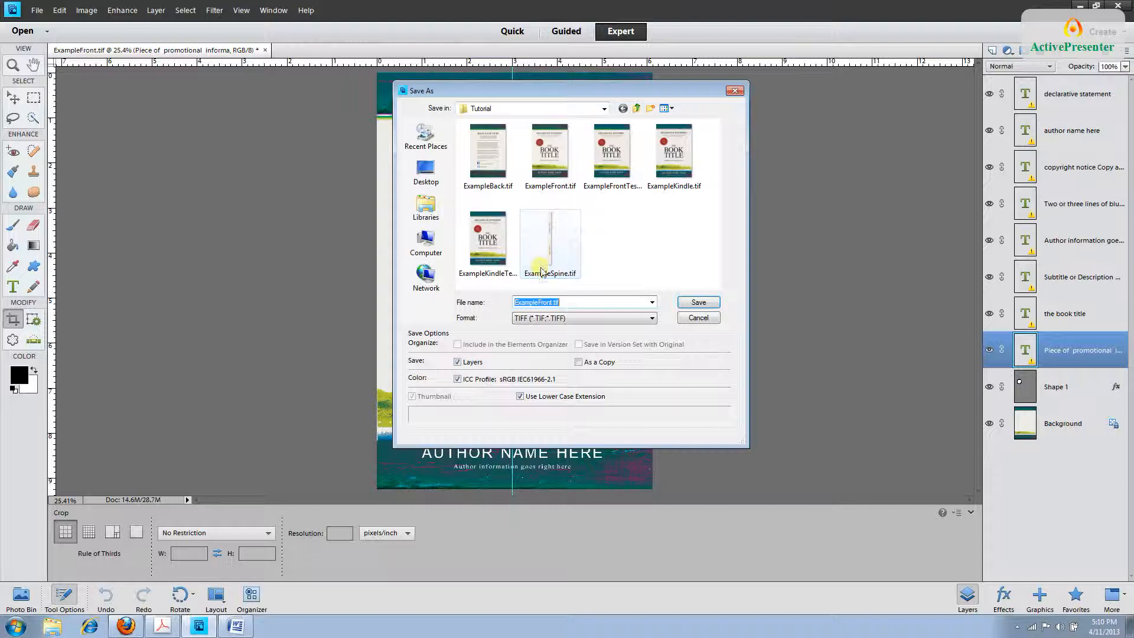
pyautogui.click(535, 302)
pyautogui.moveTo(538, 302); pyautogui.dragTo(512, 302)
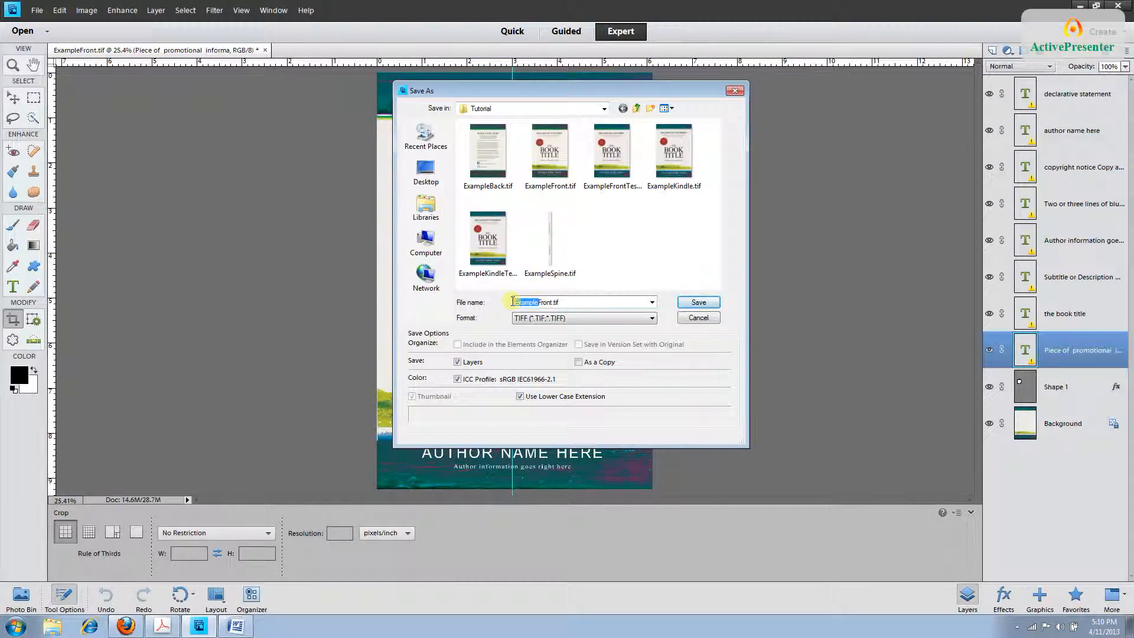
pyautogui.write('TheStarName')
pyautogui.click(576, 322)
pyautogui.click(463, 362)
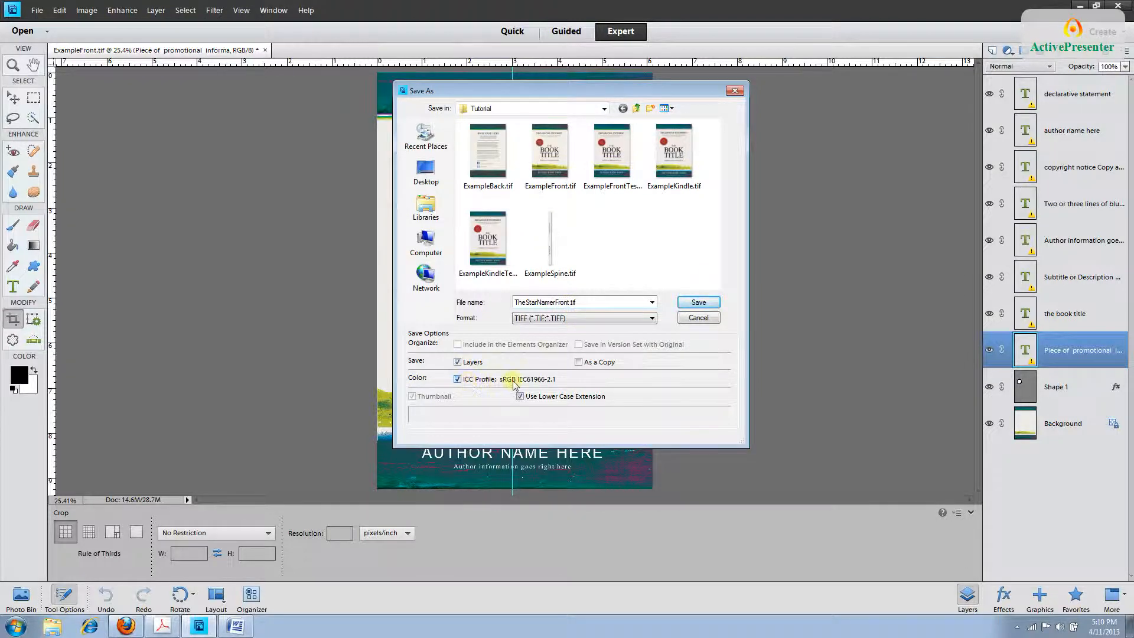
pyautogui.click(697, 302)
pyautogui.click(480, 153)
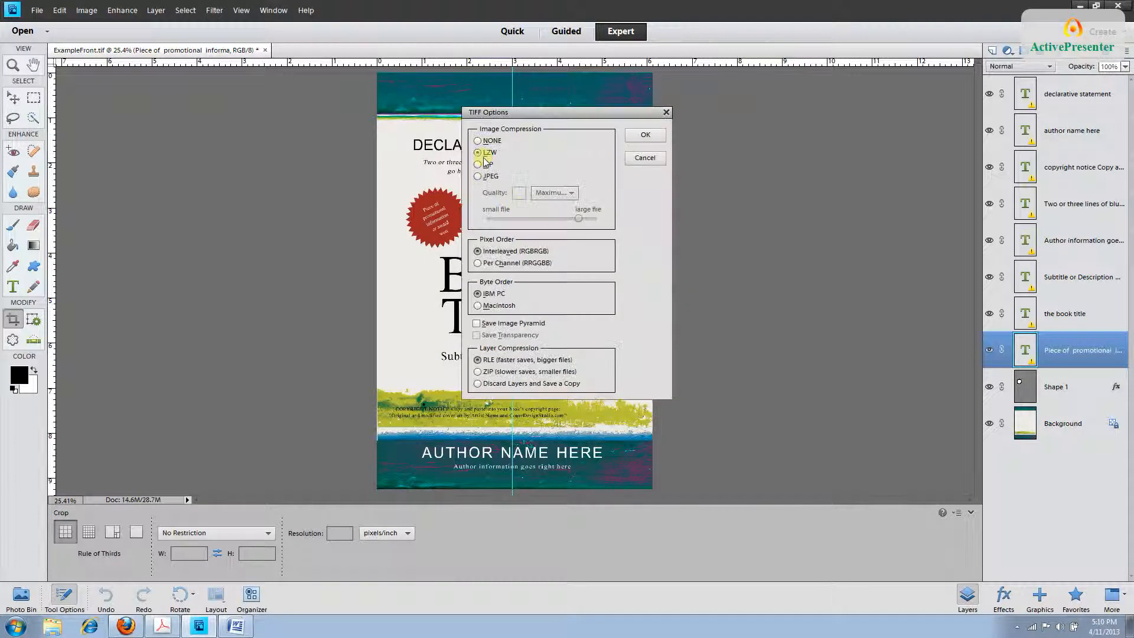
pyautogui.click(646, 136)
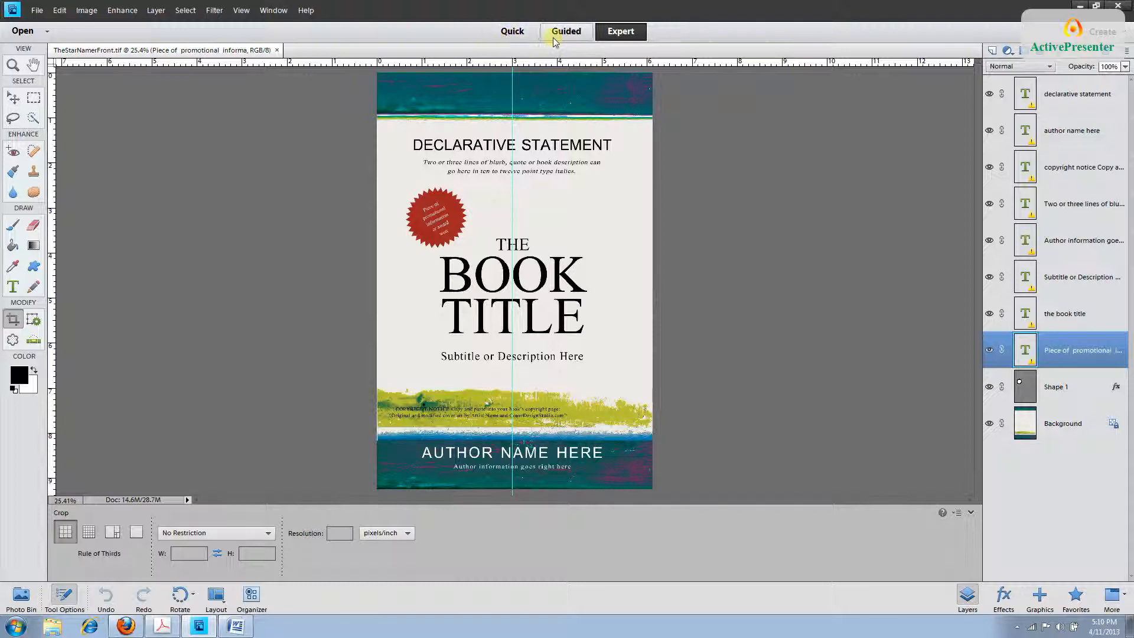
pyautogui.click(613, 34)
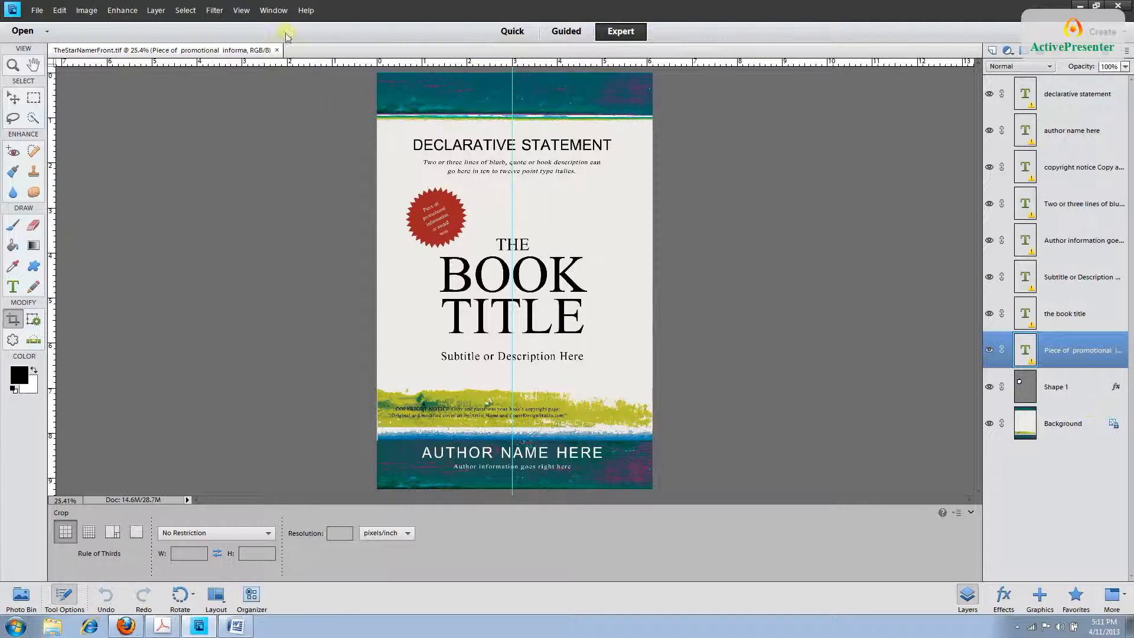
pyautogui.click(270, 11)
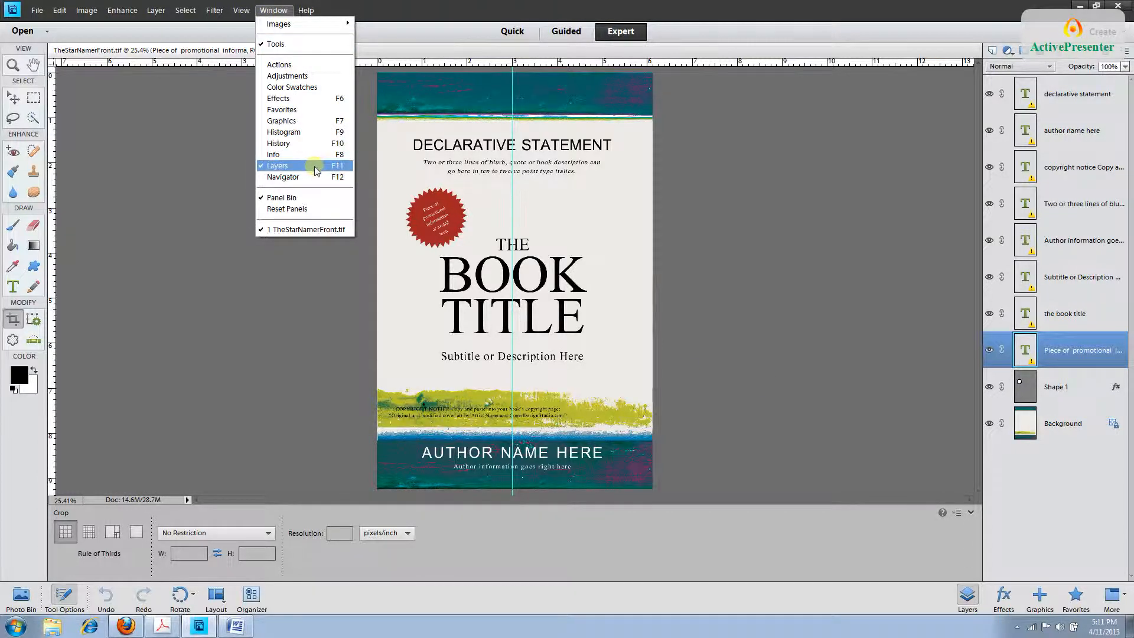
pyautogui.click(194, 137)
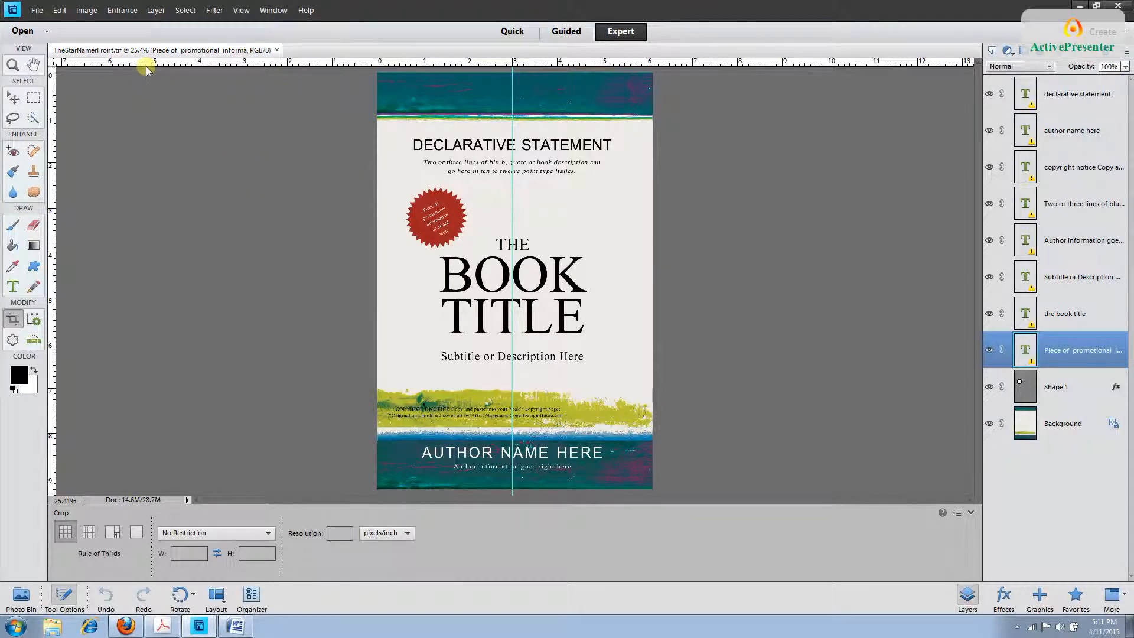
pyautogui.click(243, 11)
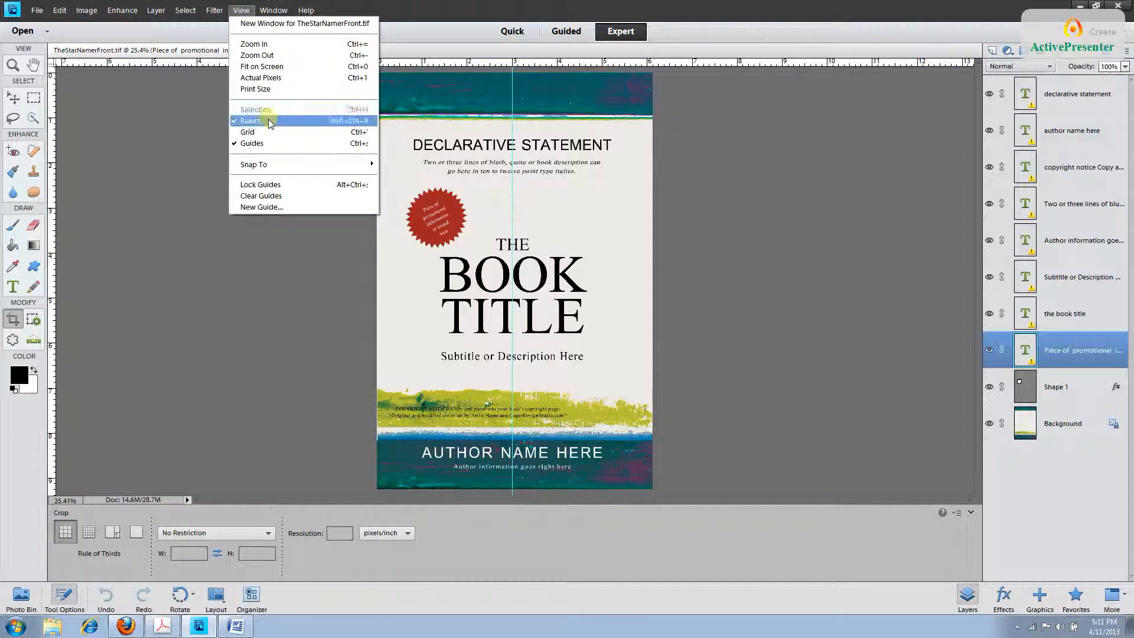
pyautogui.click(260, 287)
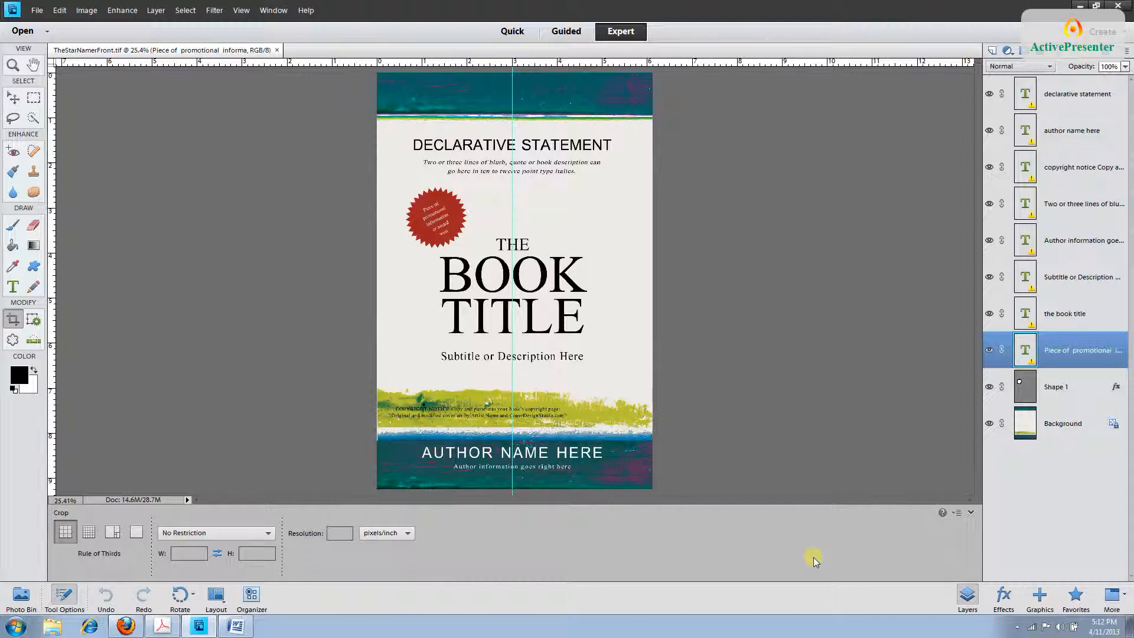
# Browse the statement, author, copyright and blurb text layers, ending on the copyright notice layer.
pyautogui.click(1061, 101)
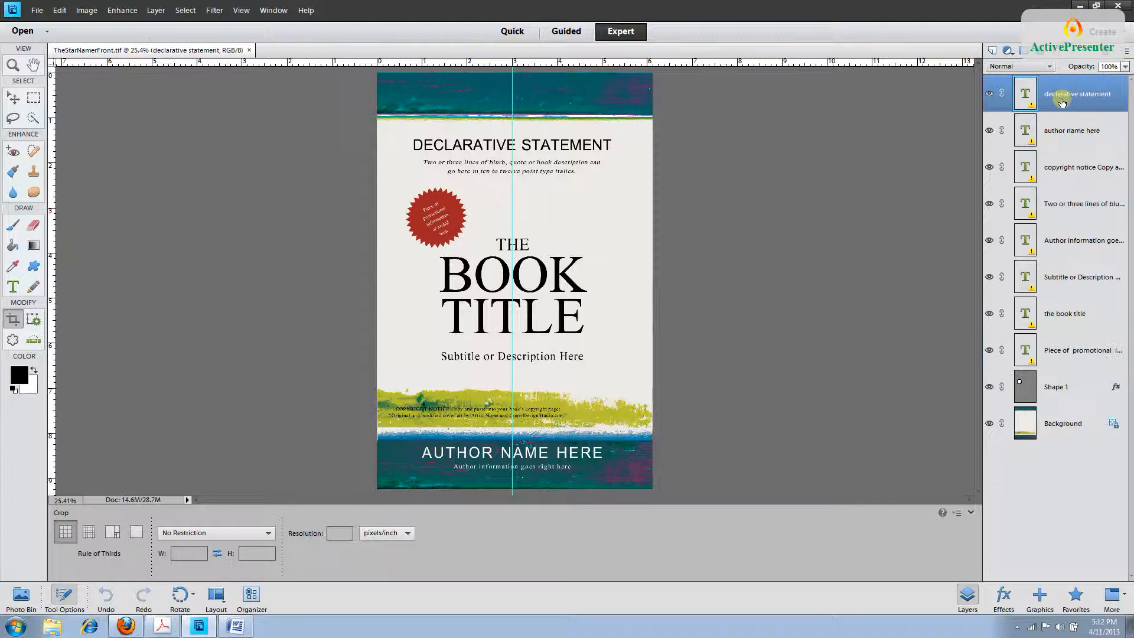
pyautogui.click(1066, 128)
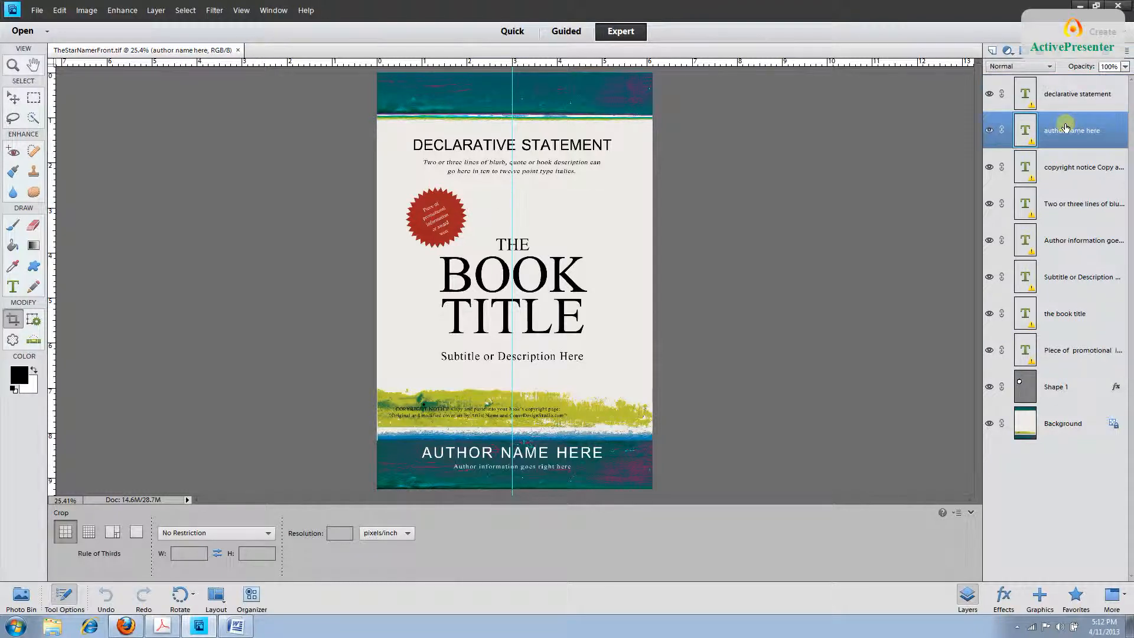
pyautogui.click(1070, 103)
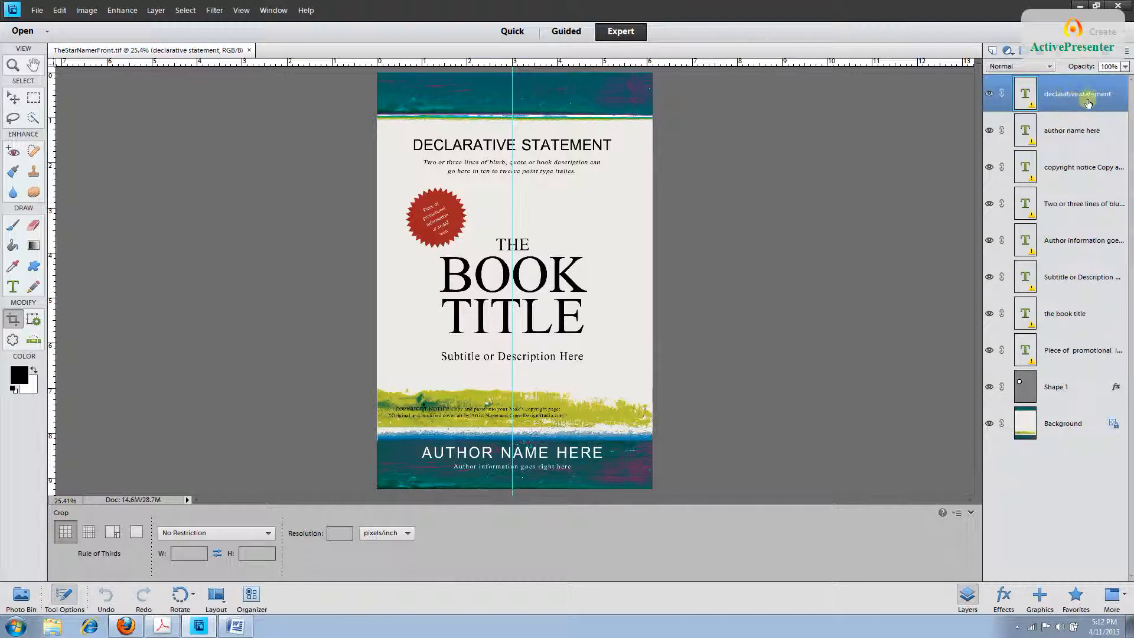
pyautogui.click(1084, 133)
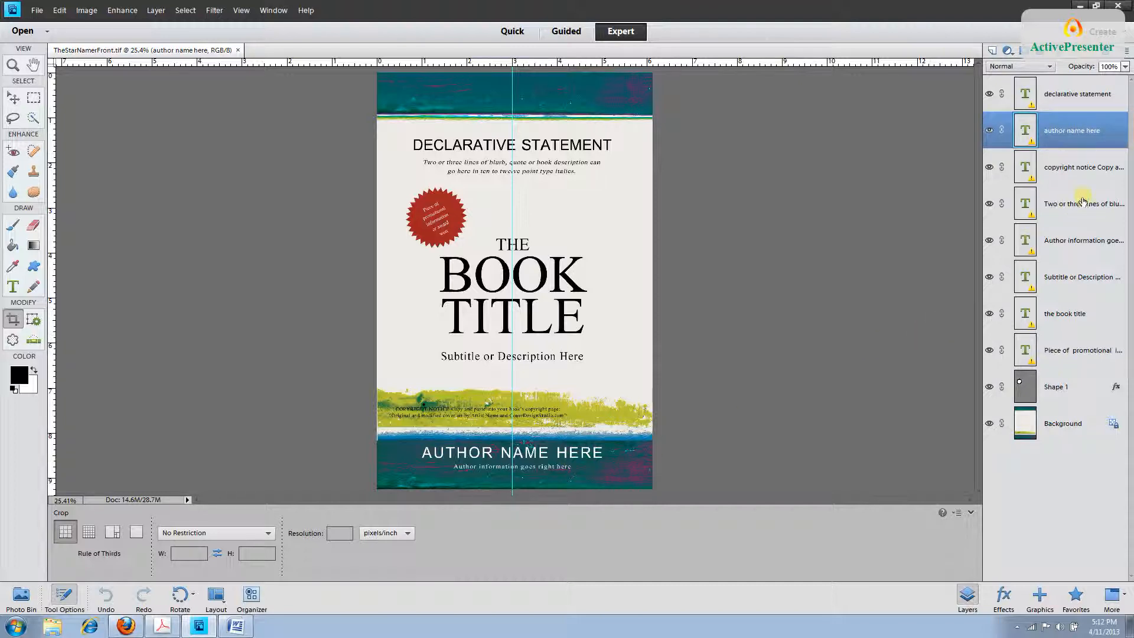
pyautogui.click(1085, 174)
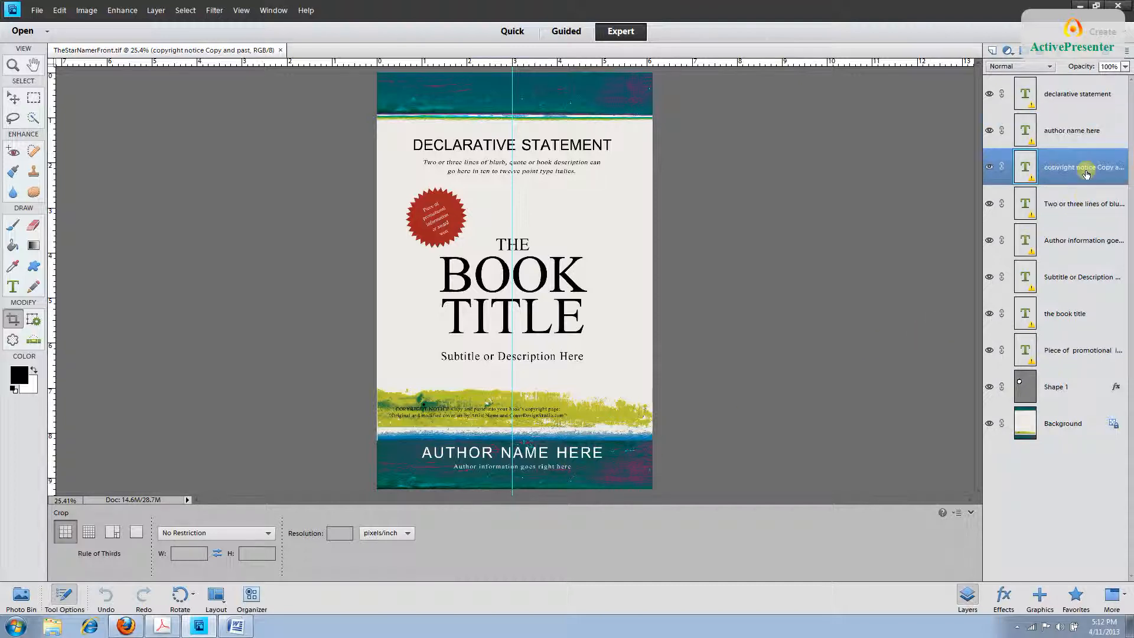
pyautogui.click(1085, 208)
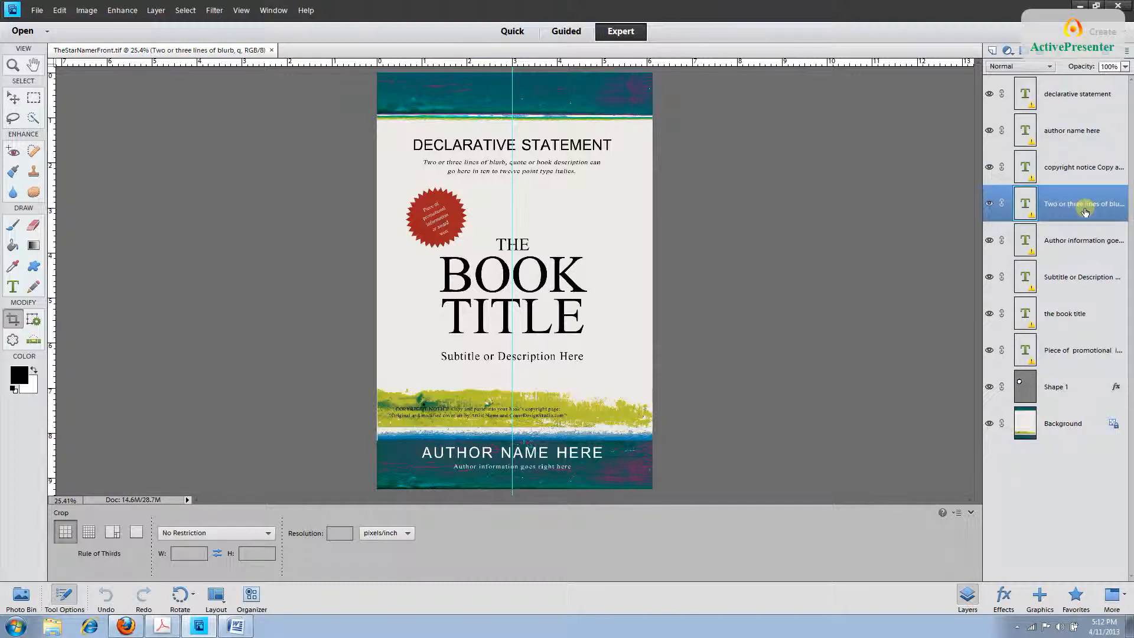
pyautogui.click(1079, 170)
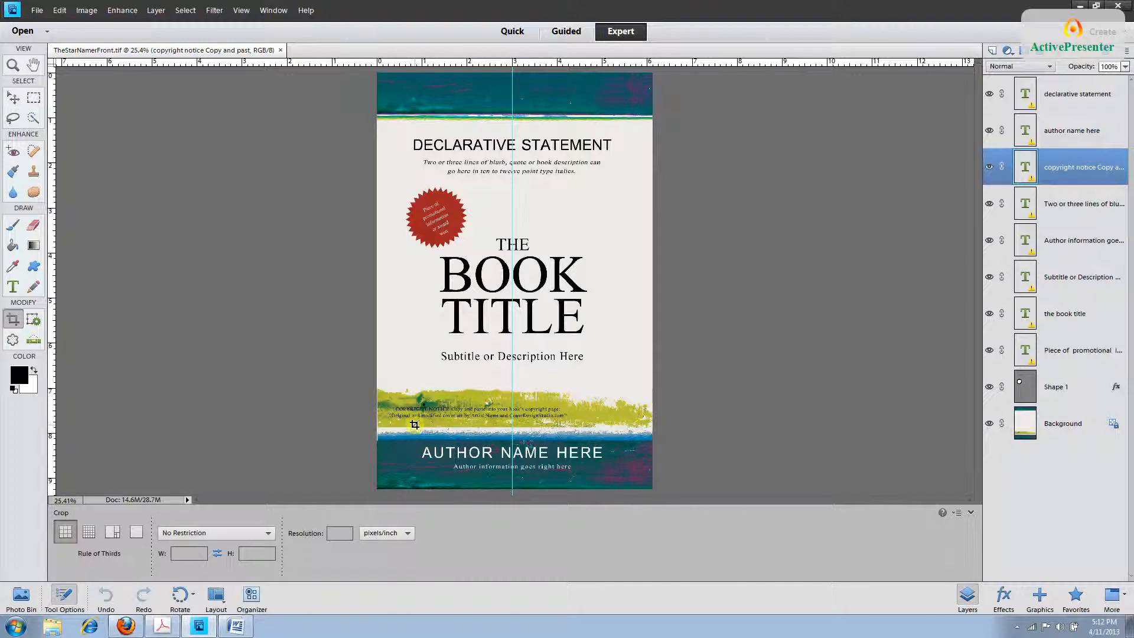
# Copy the cover-art credit line from the copyright notice text and switch to Copyright.docx in Word.
pyautogui.click(14, 288)
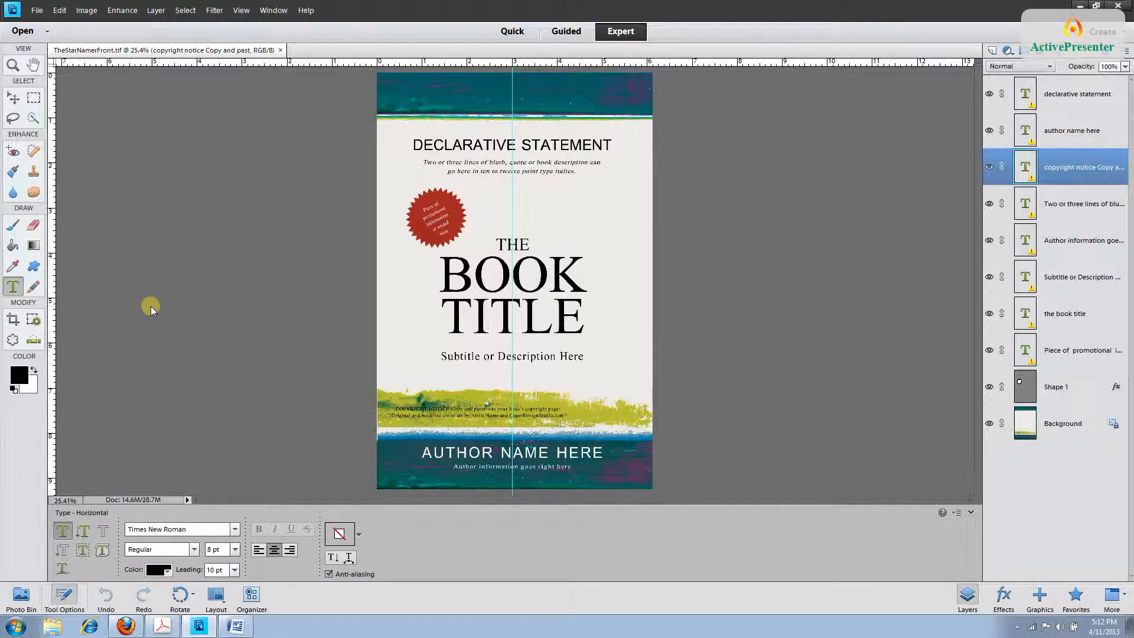
pyautogui.hotkey('ctrl', '=')
pyautogui.hotkey('ctrl', '=')
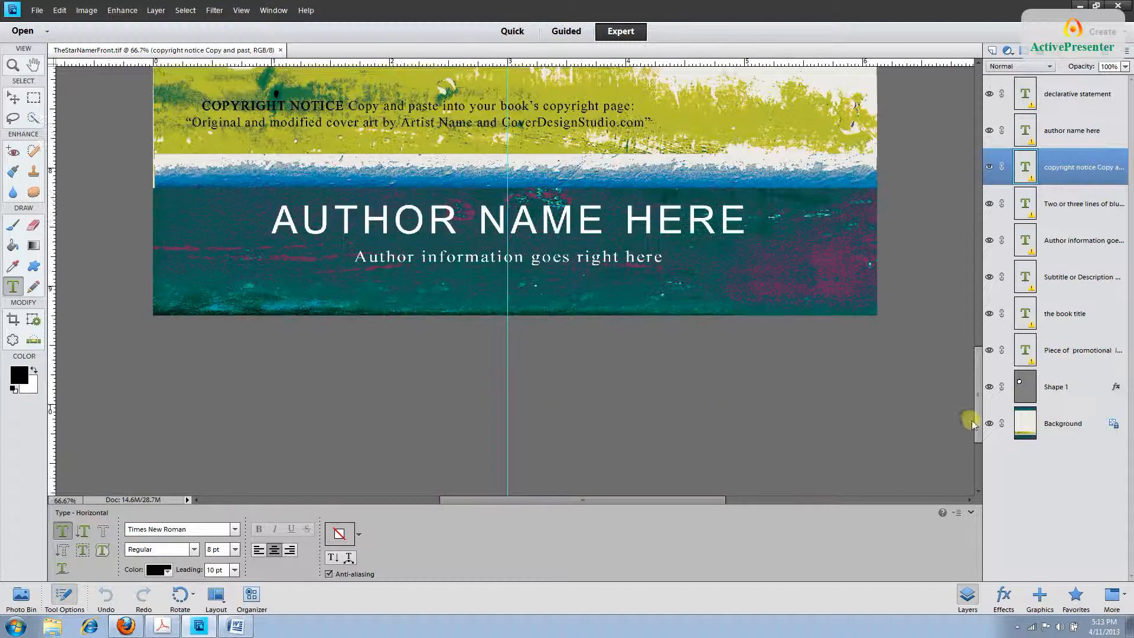
pyautogui.moveTo(969, 419); pyautogui.dragTo(969, 415)
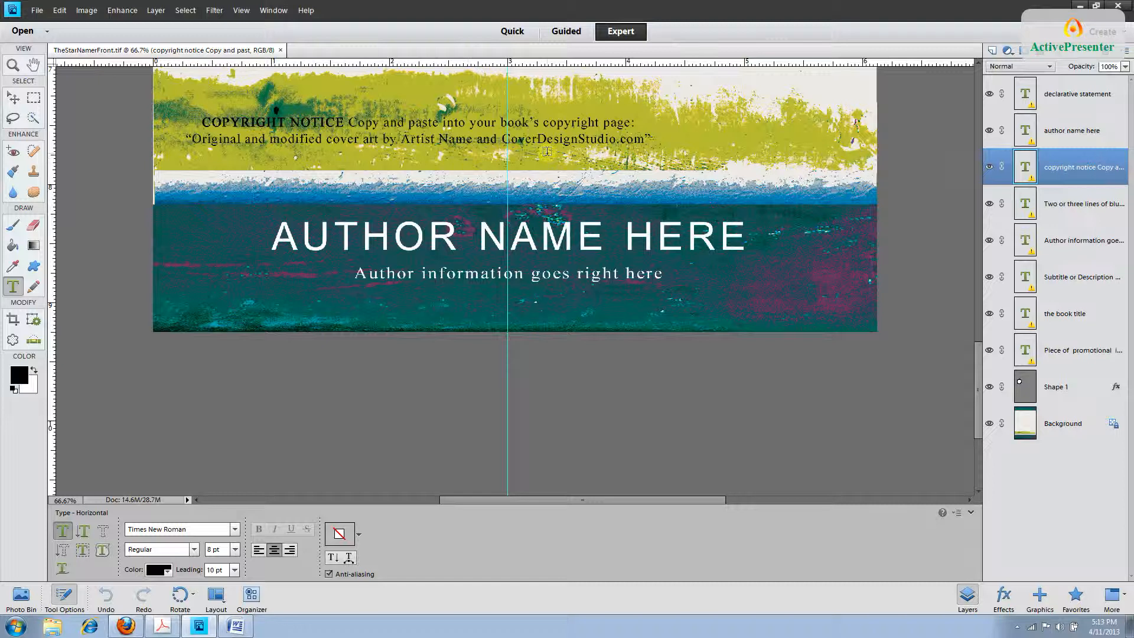
pyautogui.click(194, 142)
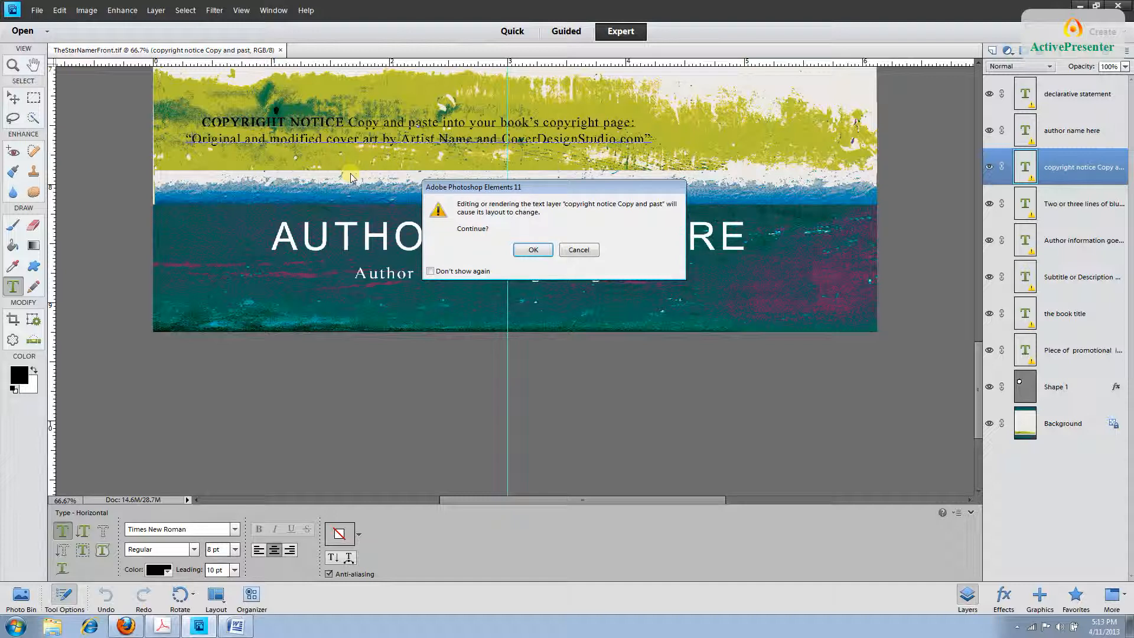
pyautogui.click(533, 250)
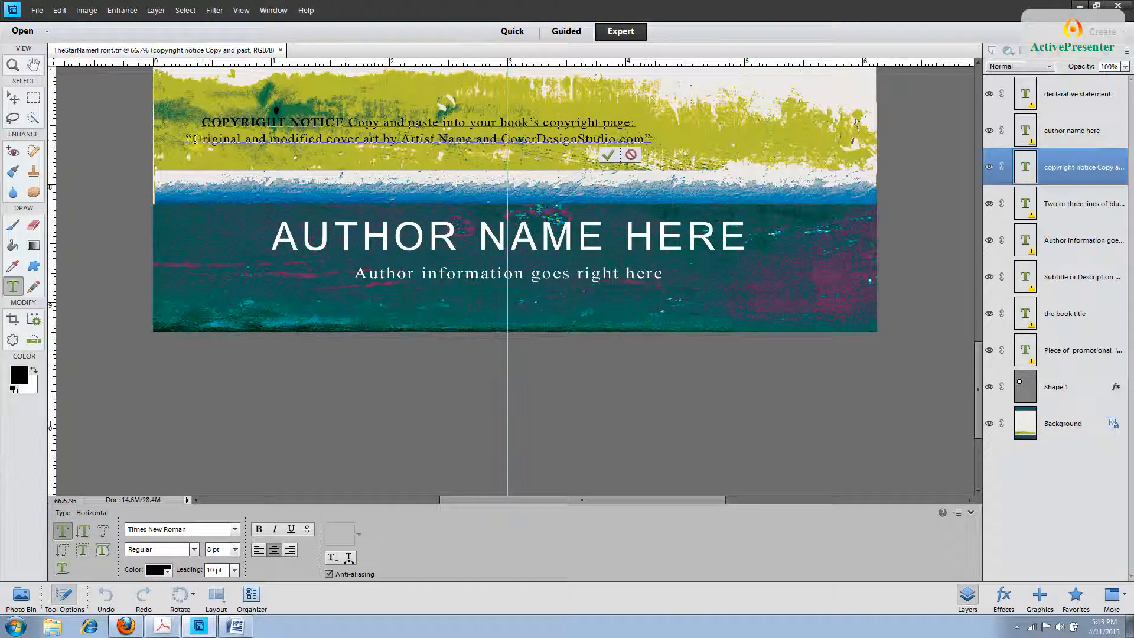
pyautogui.moveTo(193, 140); pyautogui.dragTo(647, 155)
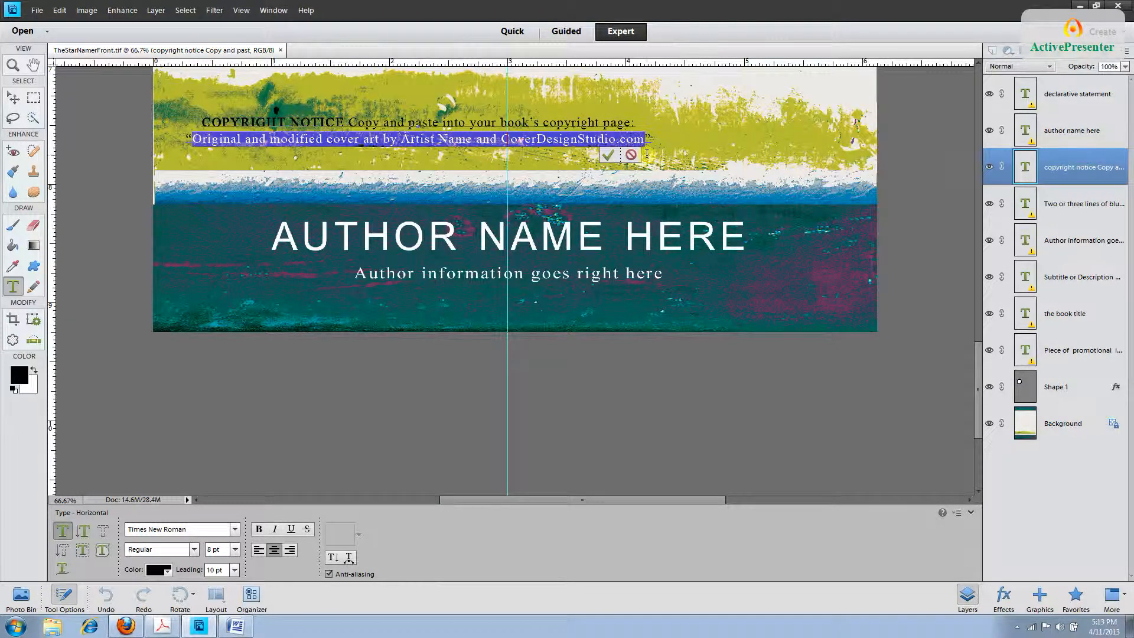
pyautogui.rightClick(501, 138)
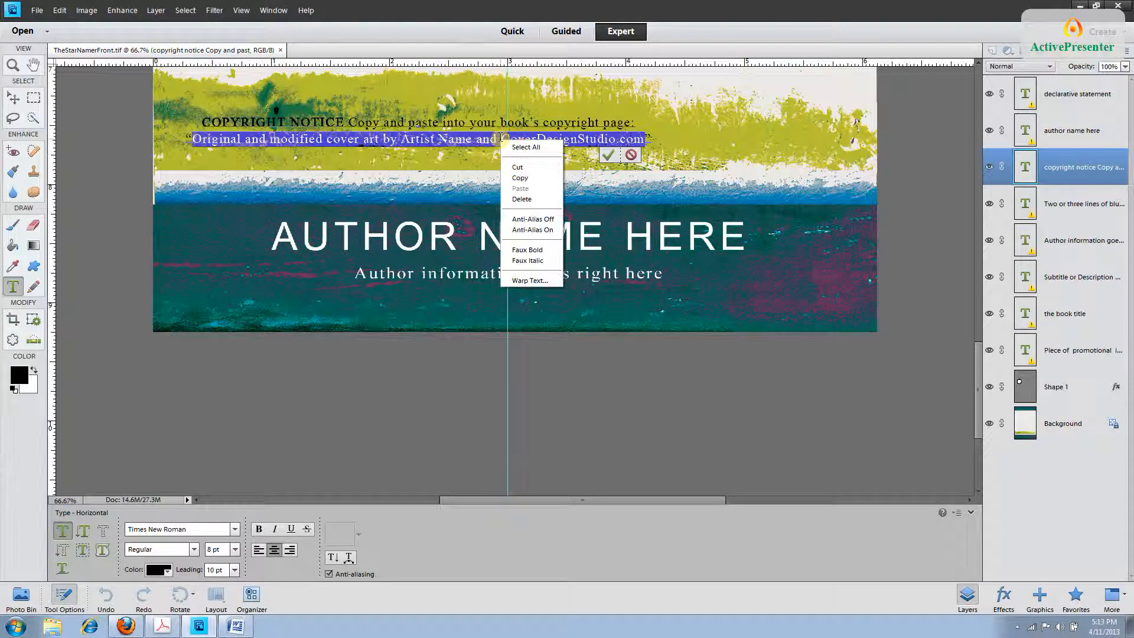
pyautogui.click(519, 178)
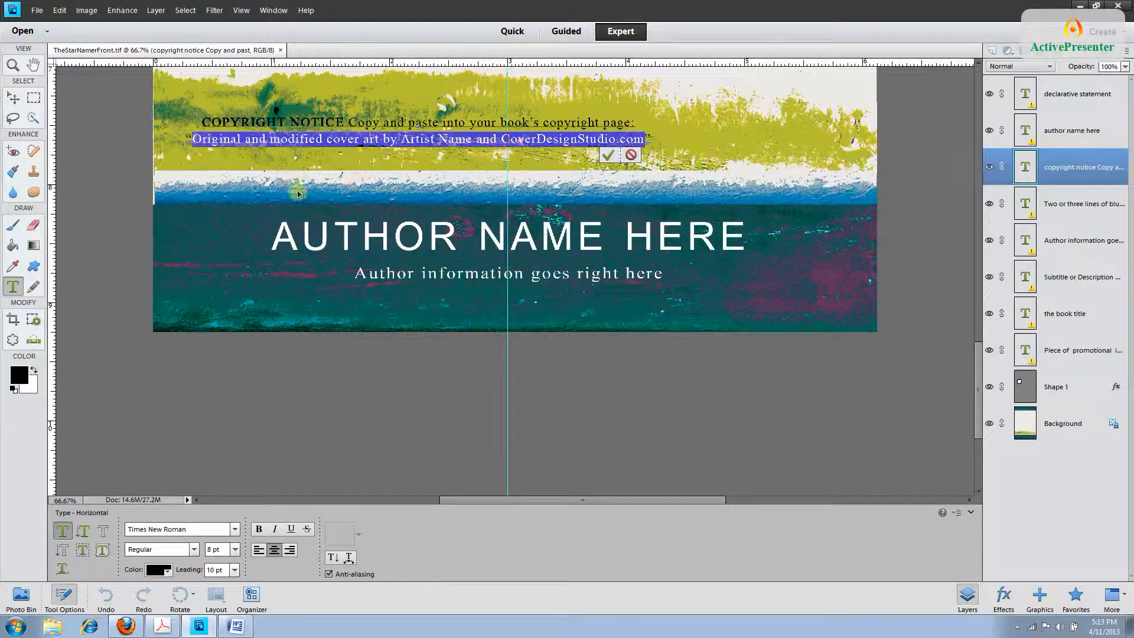
pyautogui.click(59, 10)
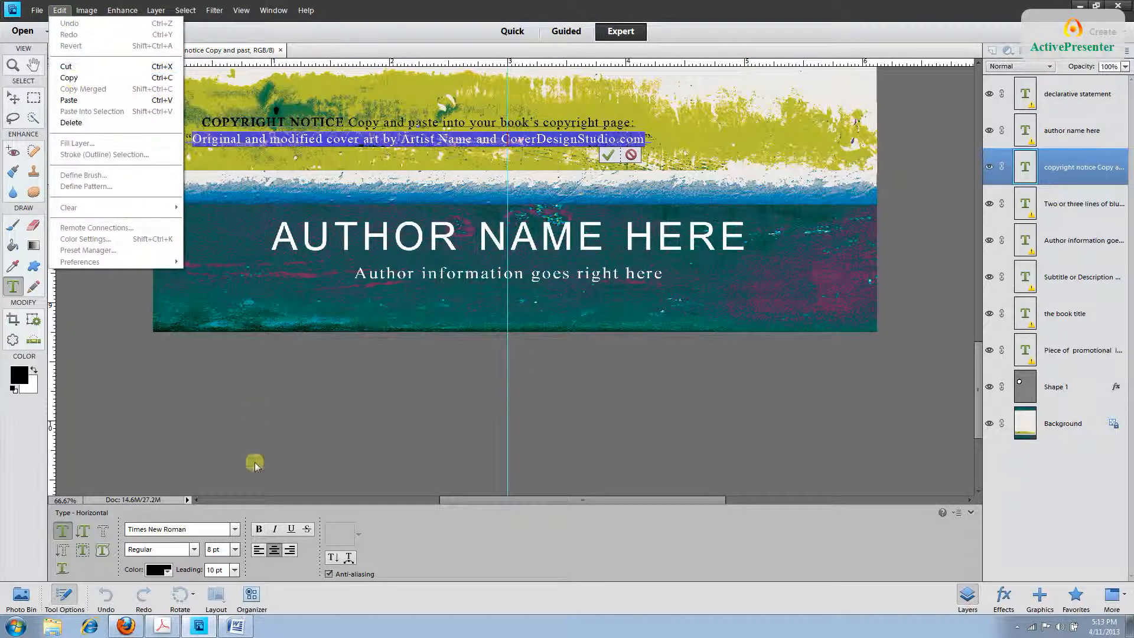
pyautogui.click(247, 629)
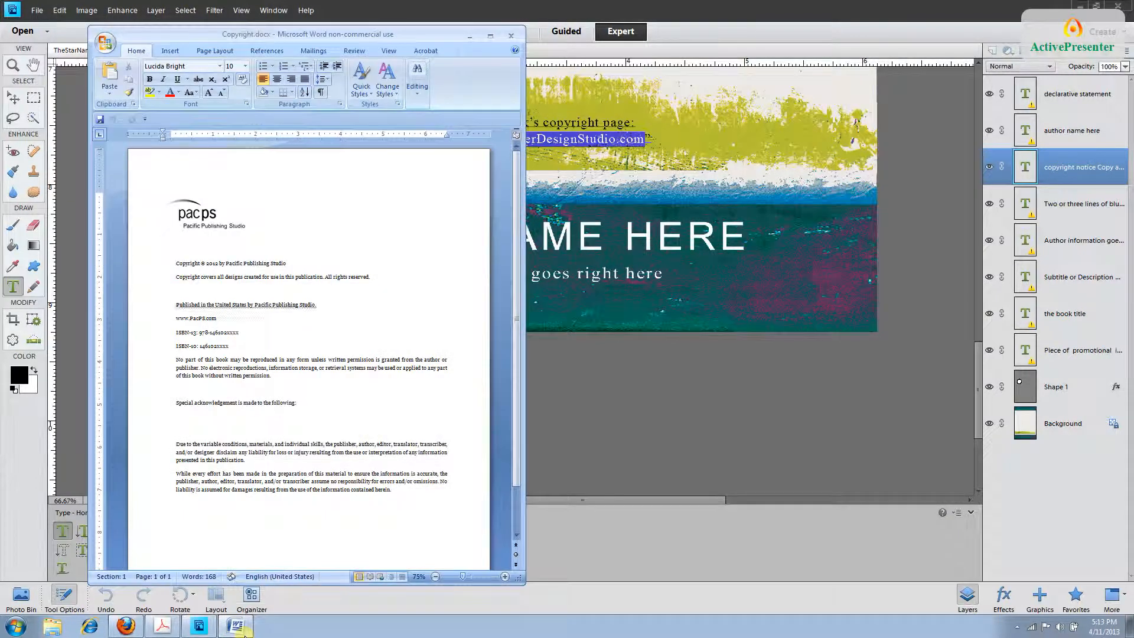
# Paste the credit line above the 'Due to the variable...' disclaimer, then save and close Copyright.docx.
pyautogui.click(177, 421)
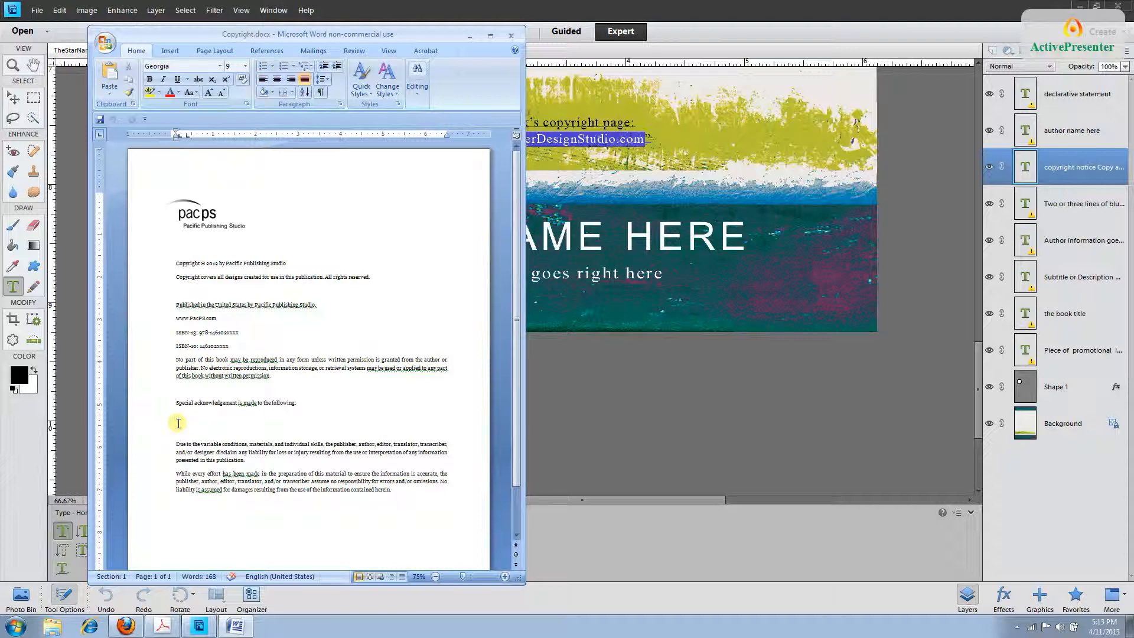
pyautogui.hotkey('ctrl', 'v')
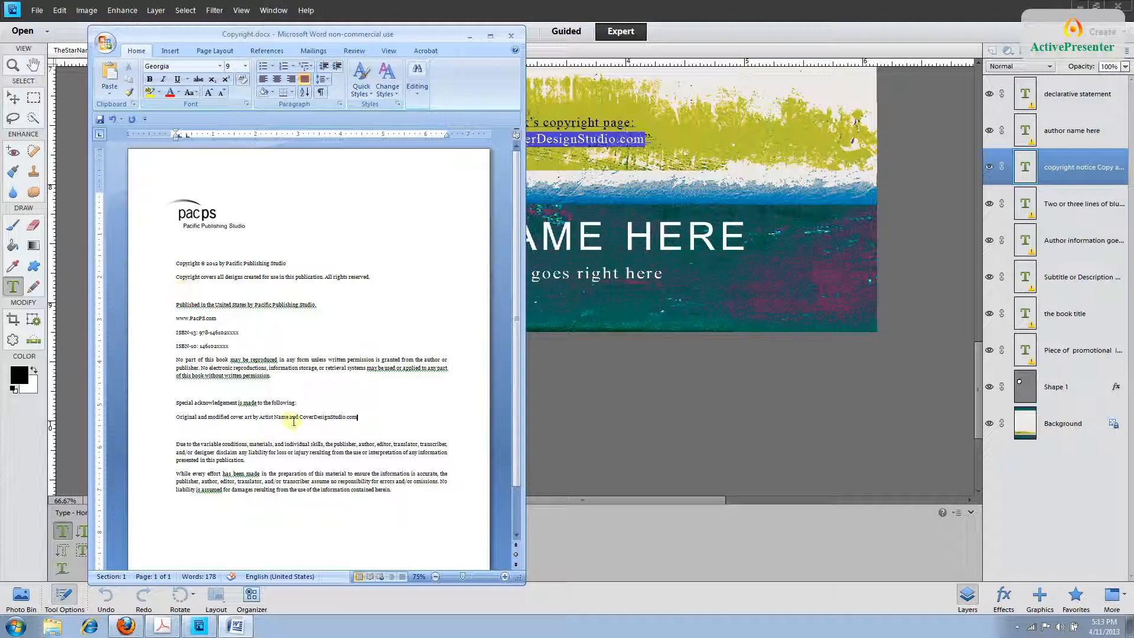
pyautogui.moveTo(299, 417); pyautogui.dragTo(239, 418)
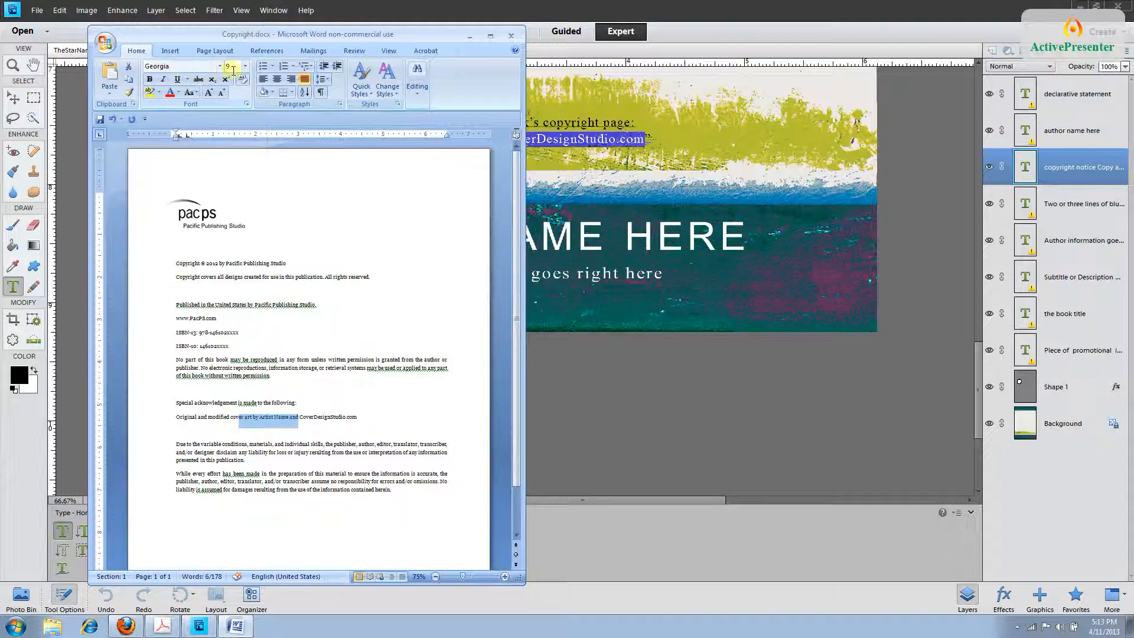
pyautogui.moveTo(209, 263); pyautogui.dragTo(231, 263)
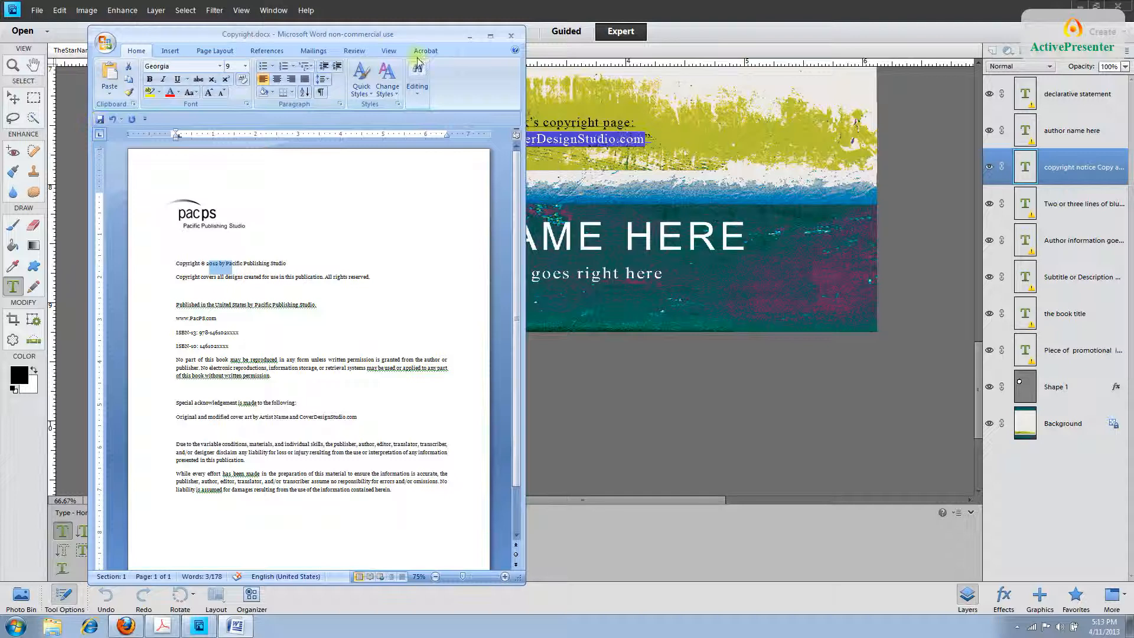
pyautogui.click(512, 38)
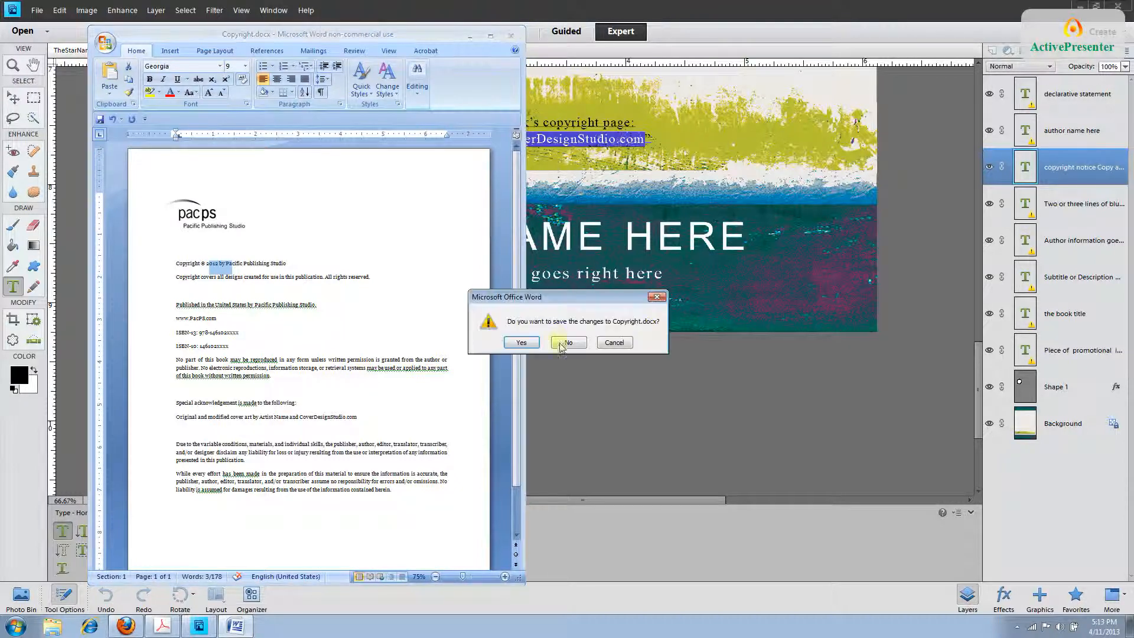
pyautogui.click(520, 343)
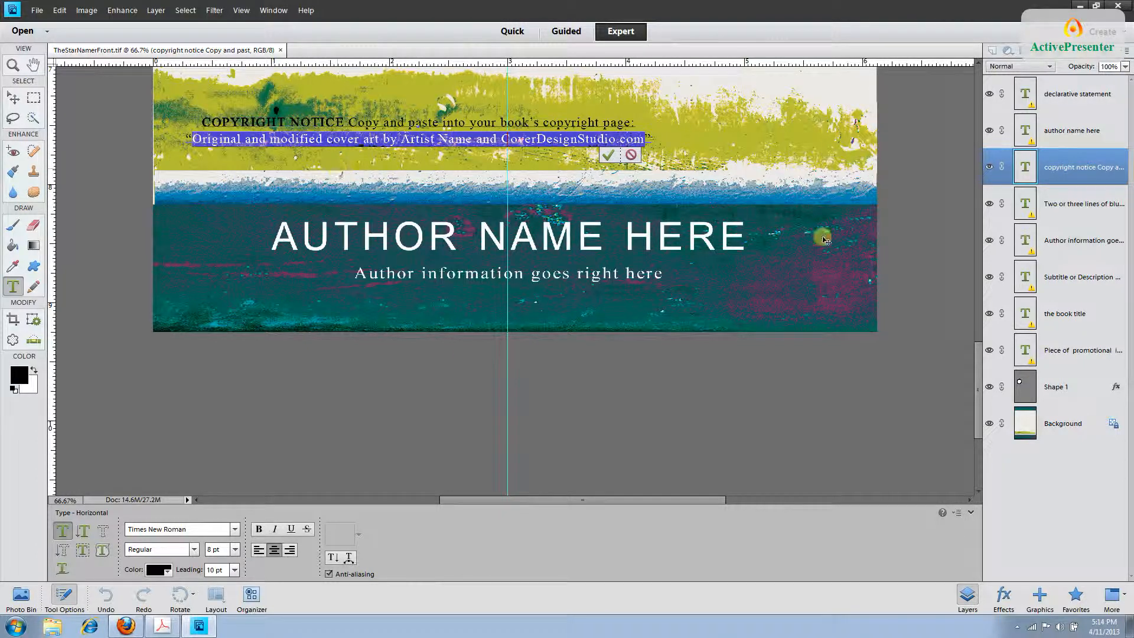
# Hide the copyright notice layer, zoom out to the whole front cover, and select the book title layer.
pyautogui.click(990, 171)
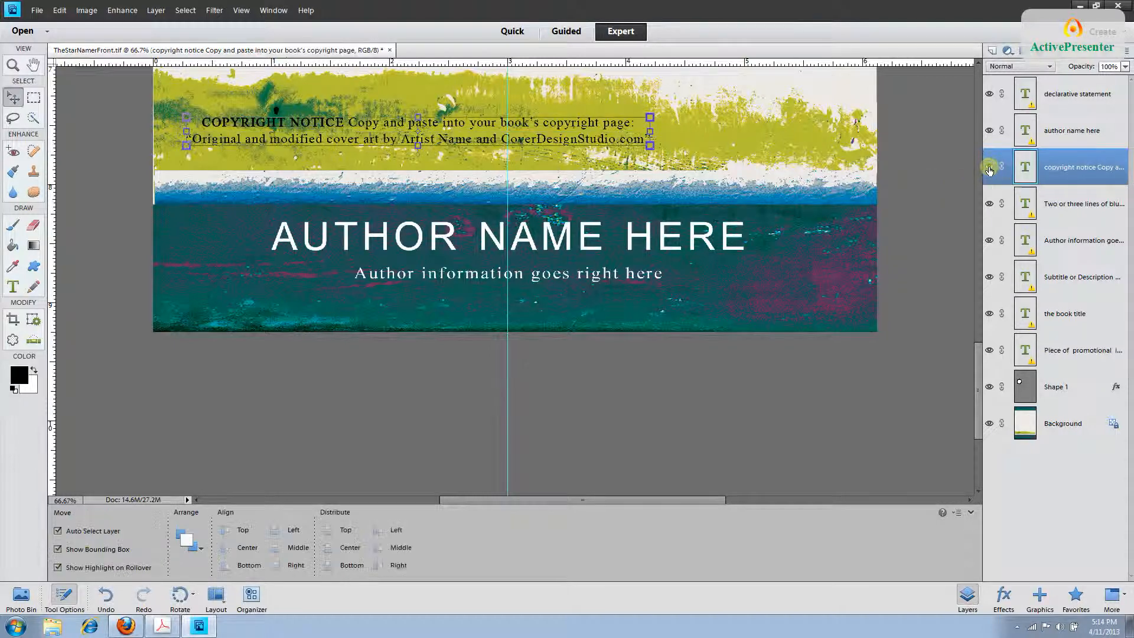
pyautogui.click(989, 170)
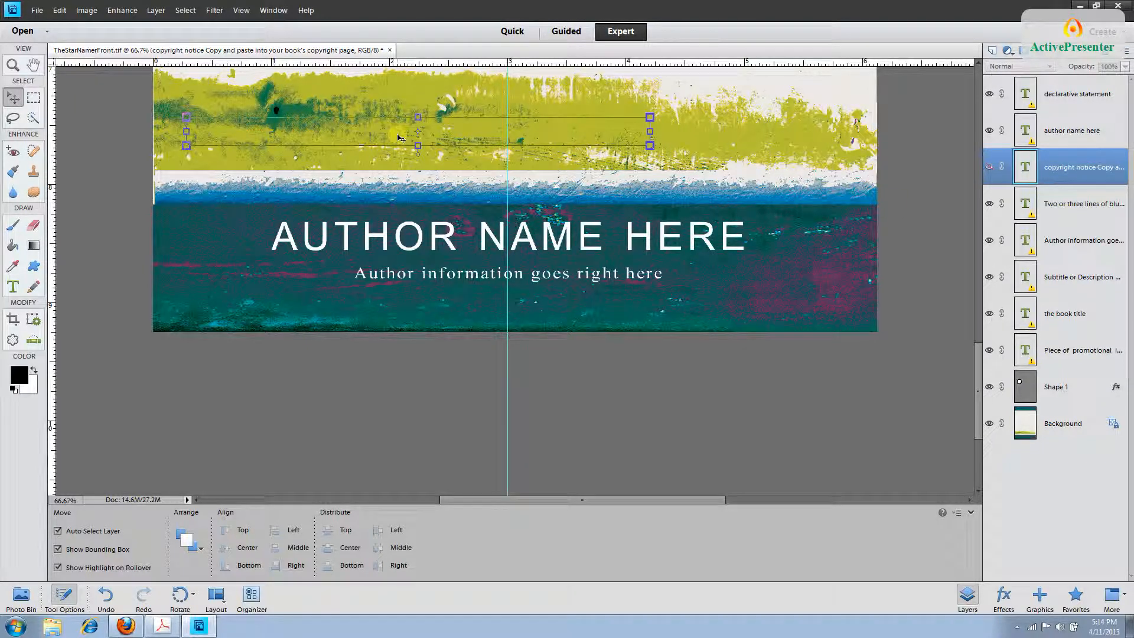
pyautogui.hotkey('ctrl', '-')
pyautogui.hotkey('ctrl', '-')
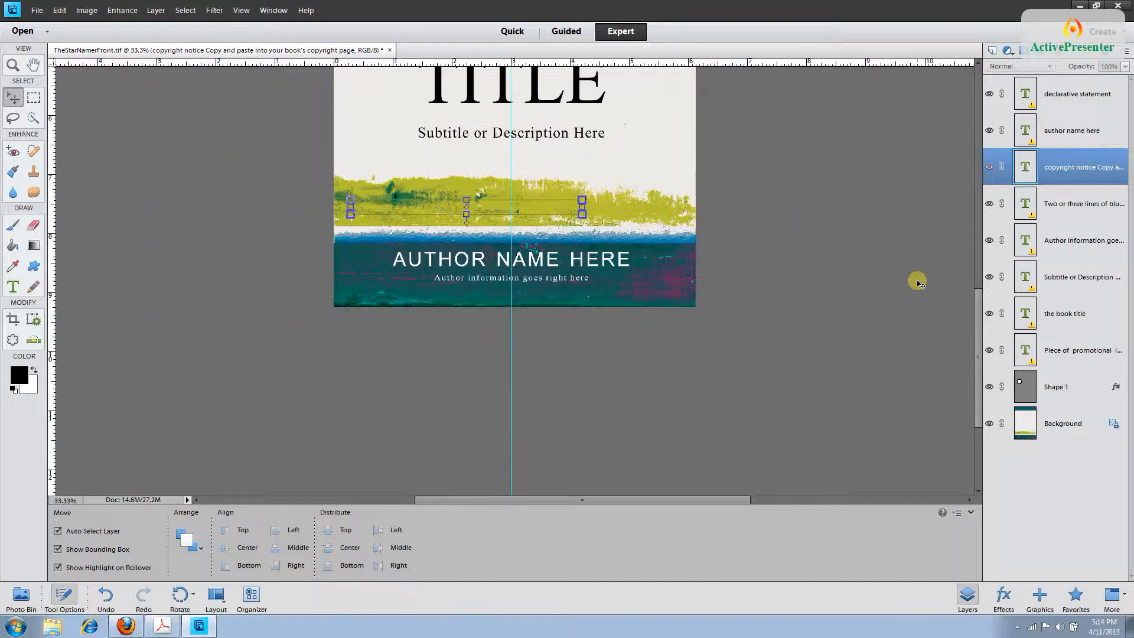
pyautogui.hotkey('ctrl', '-')
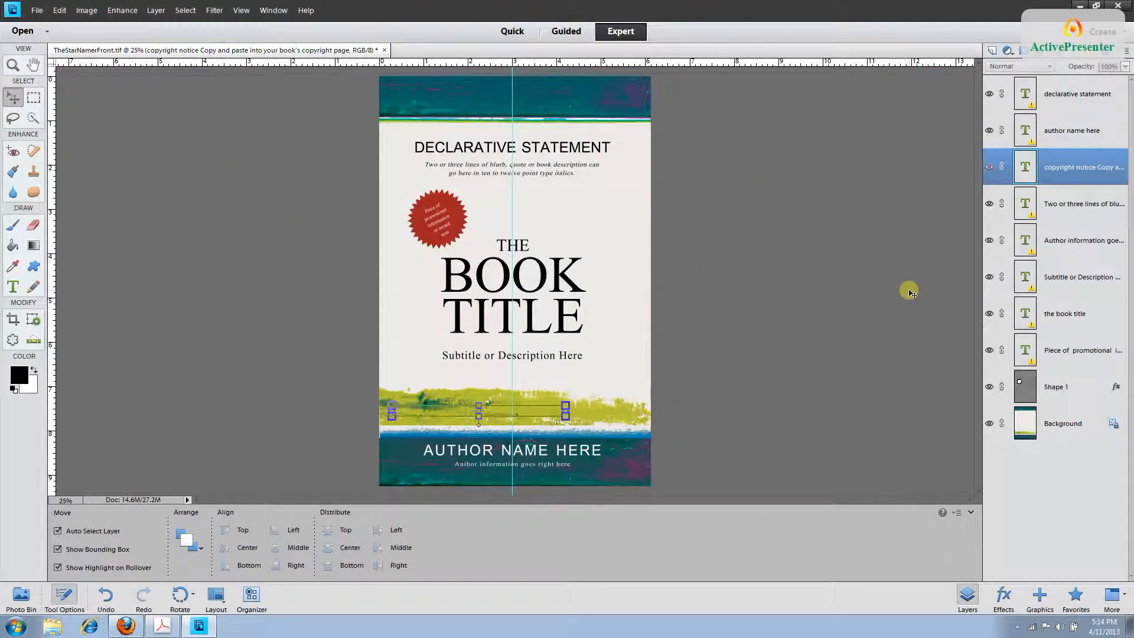
pyautogui.click(1084, 321)
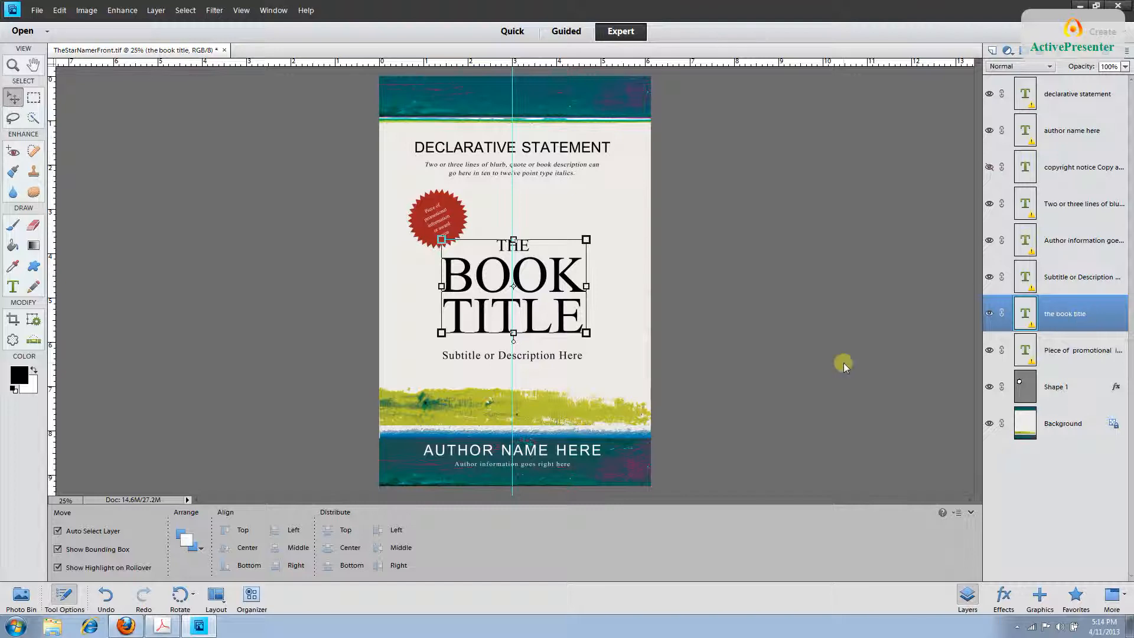
# Retitle the cover 'THE STAR NAMER' by replacing BOOK with STAR and TITLE with NAMER.
pyautogui.click(13, 288)
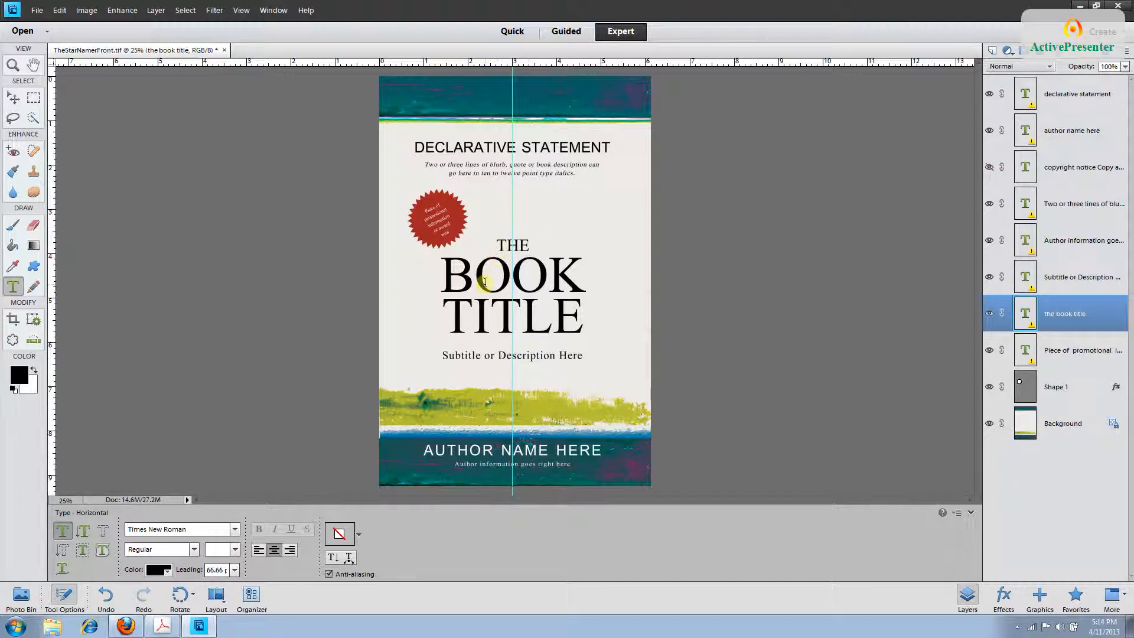
pyautogui.click(529, 246)
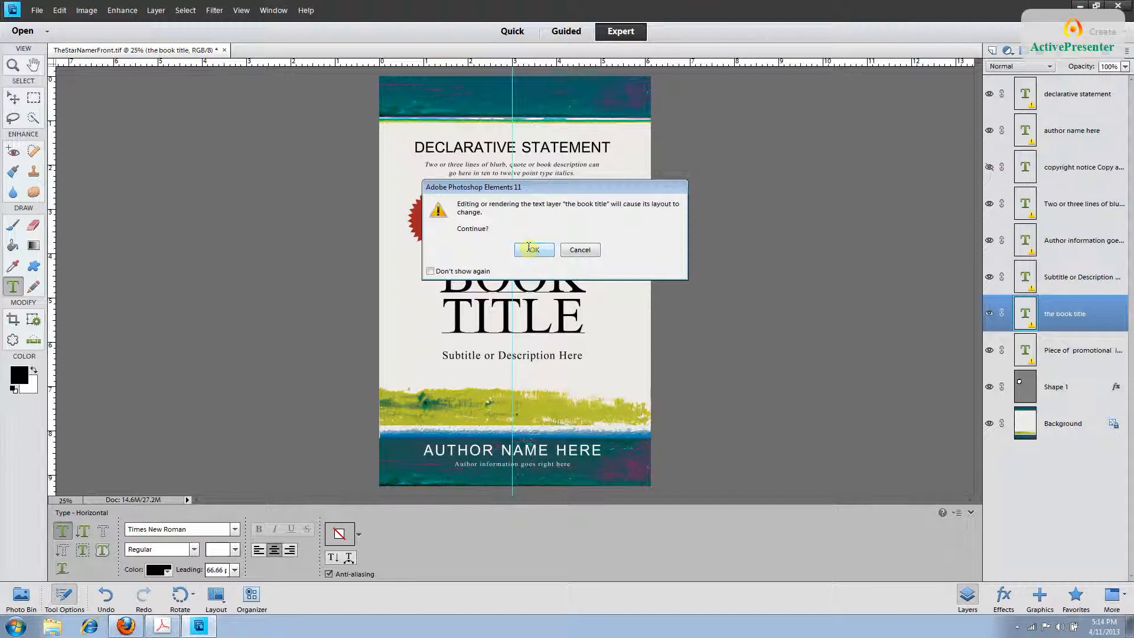
pyautogui.click(530, 249)
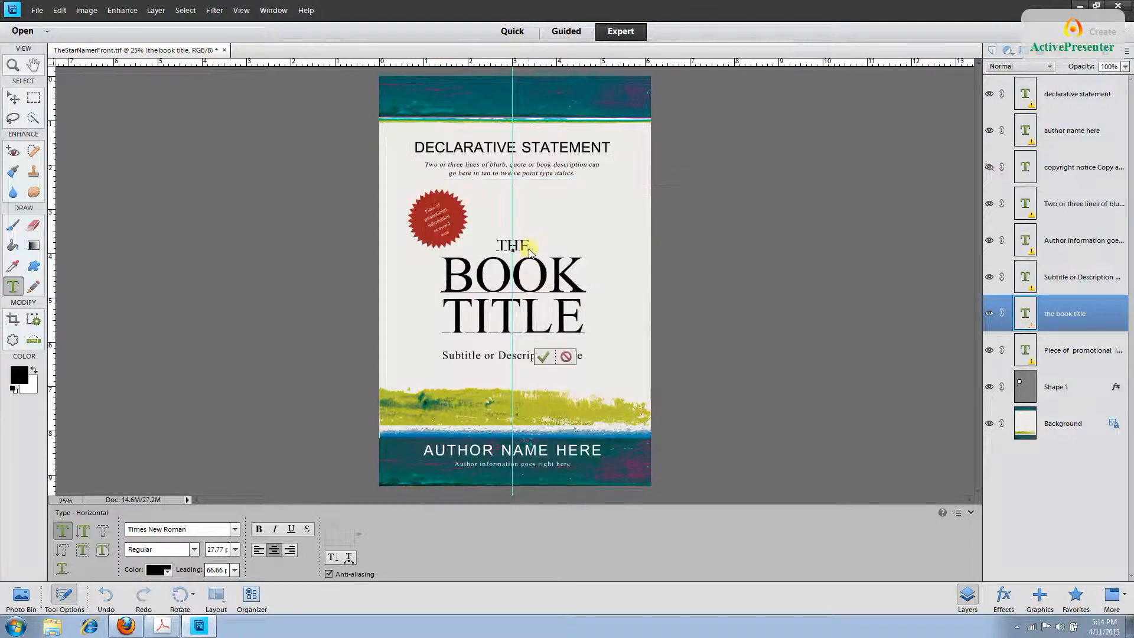
pyautogui.moveTo(529, 249); pyautogui.dragTo(494, 244)
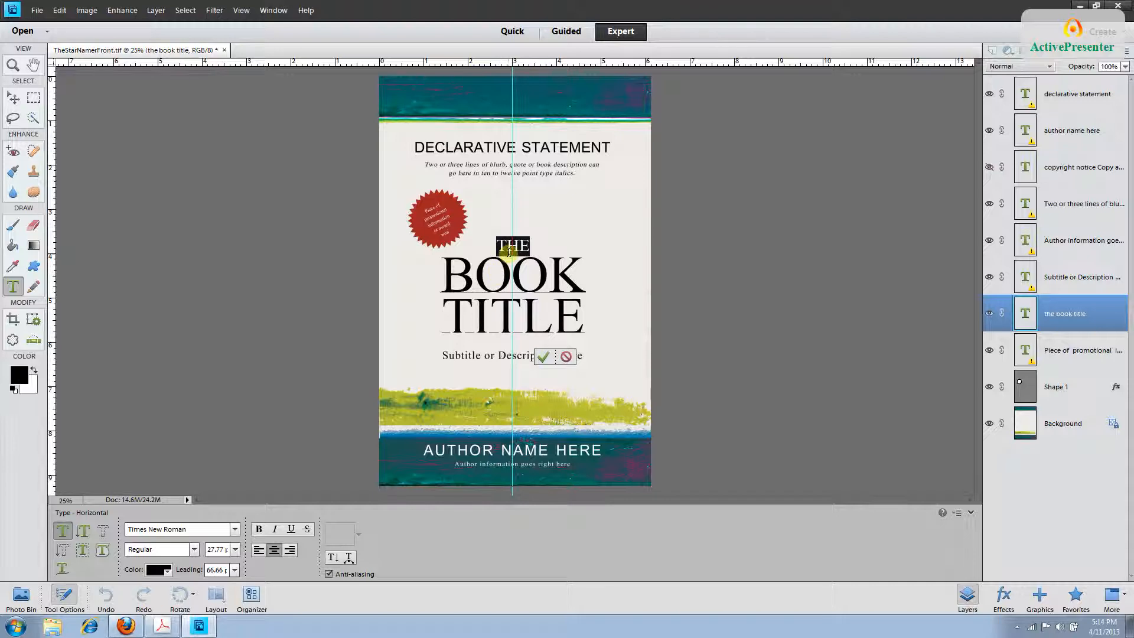
pyautogui.moveTo(585, 283); pyautogui.dragTo(453, 284)
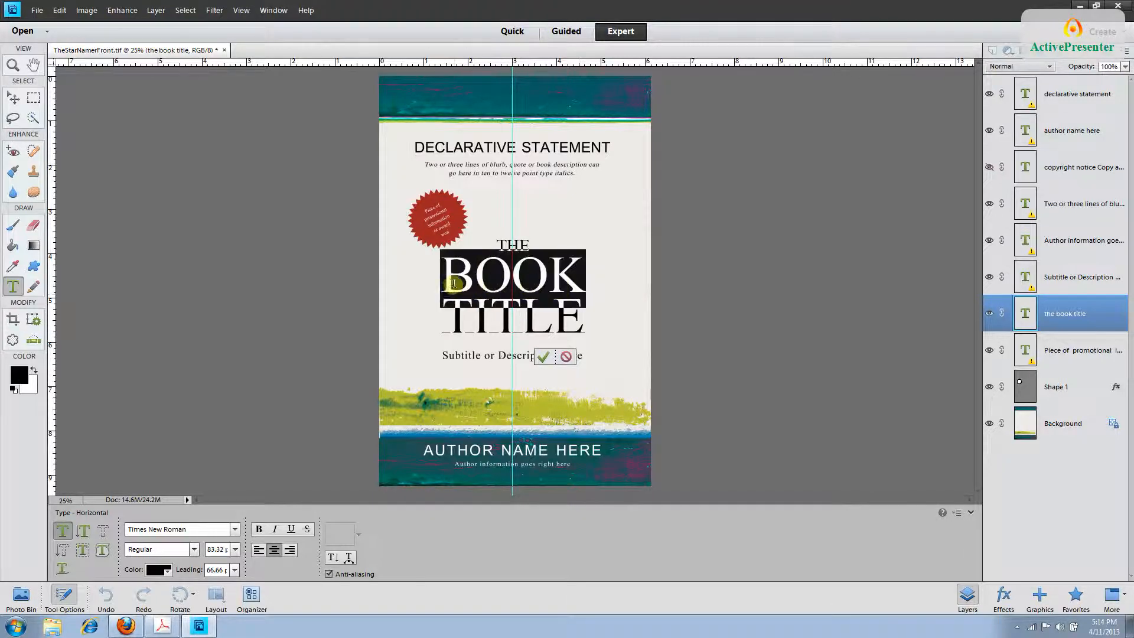
pyautogui.write('STAR')
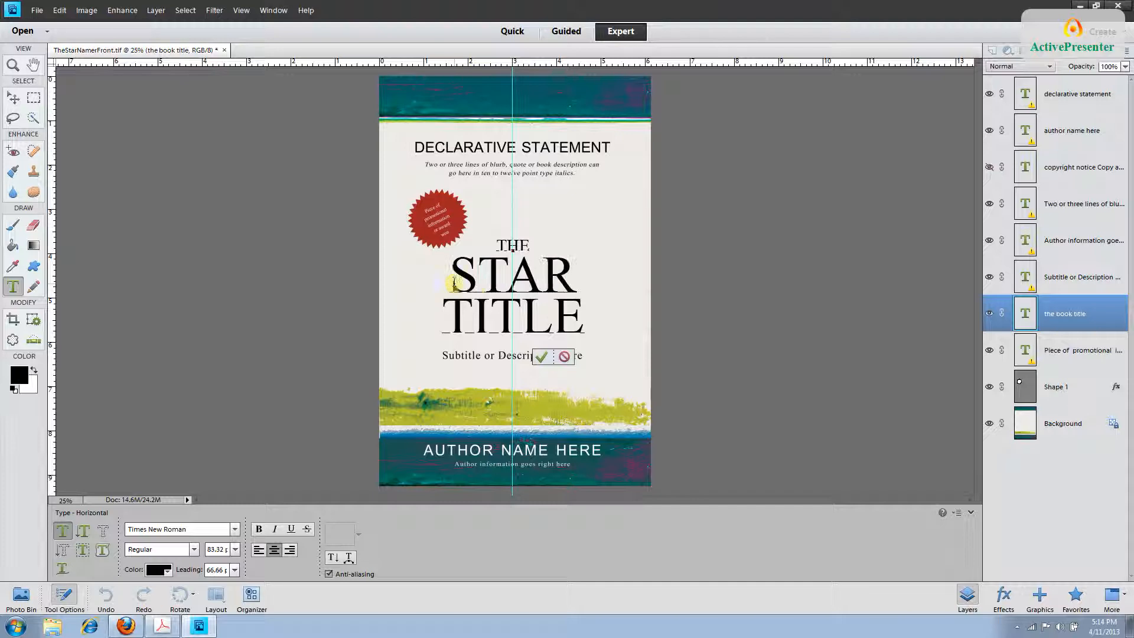
pyautogui.click(578, 331)
pyautogui.moveTo(577, 332); pyautogui.dragTo(456, 335)
pyautogui.write('NAMER')
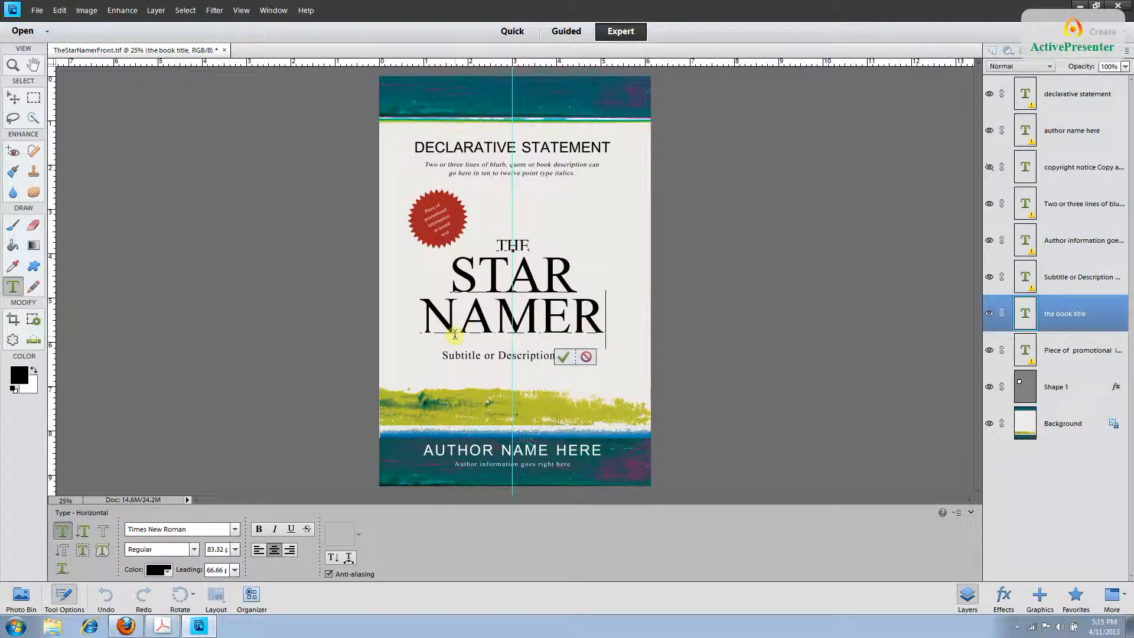
pyautogui.click(1063, 319)
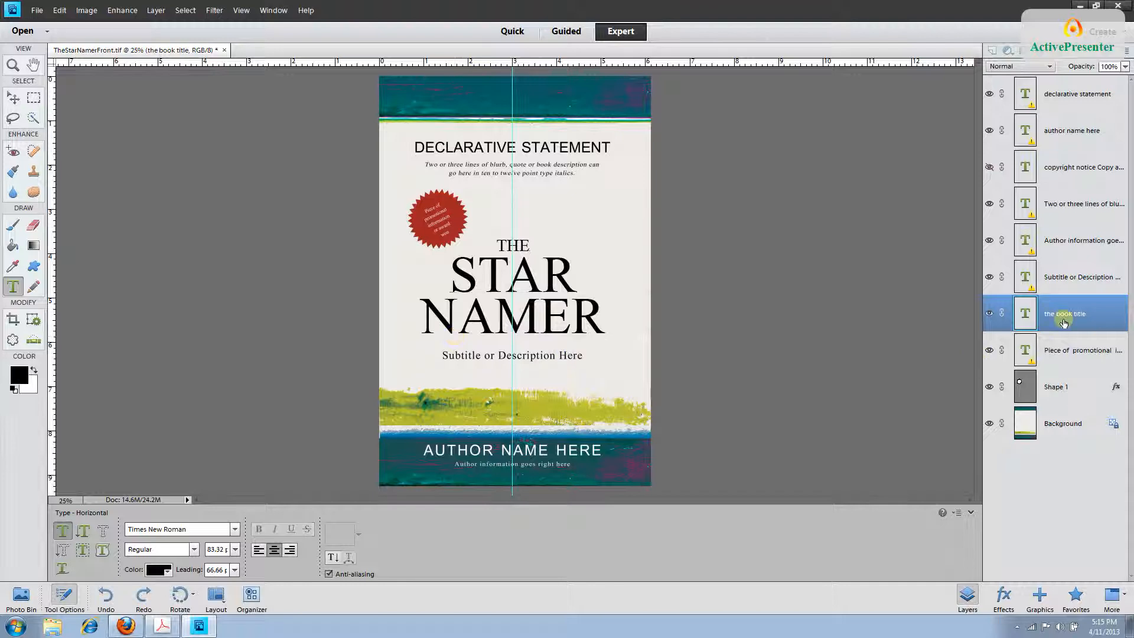
pyautogui.press('v')
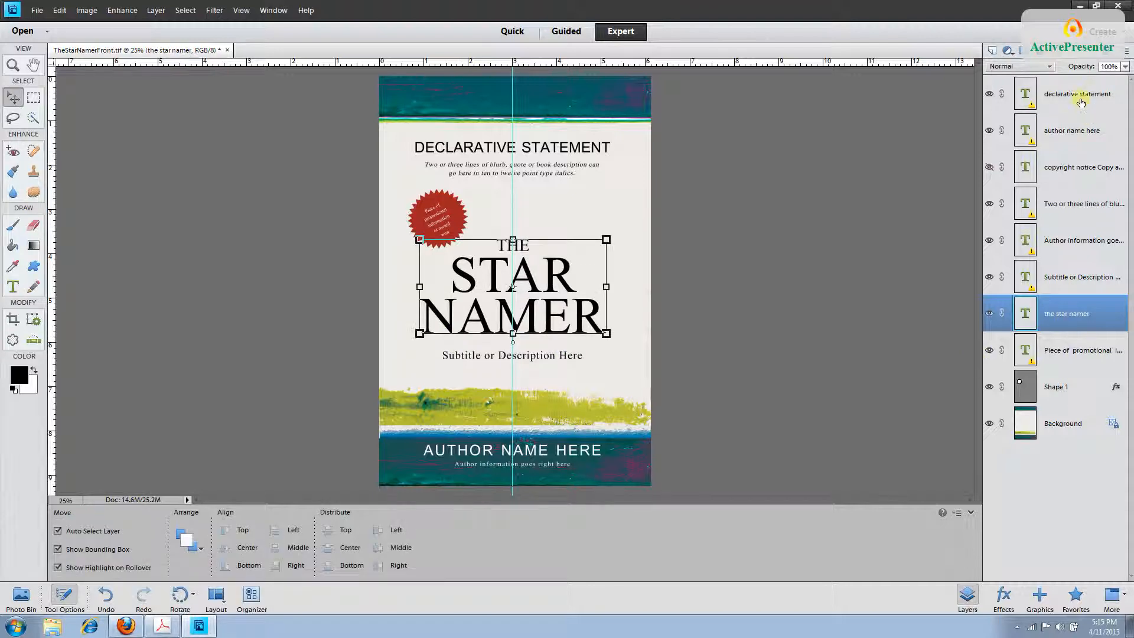
# Select the whole DECLARATIVE STATEMENT heading text for editing with the Type tool.
pyautogui.click(1081, 97)
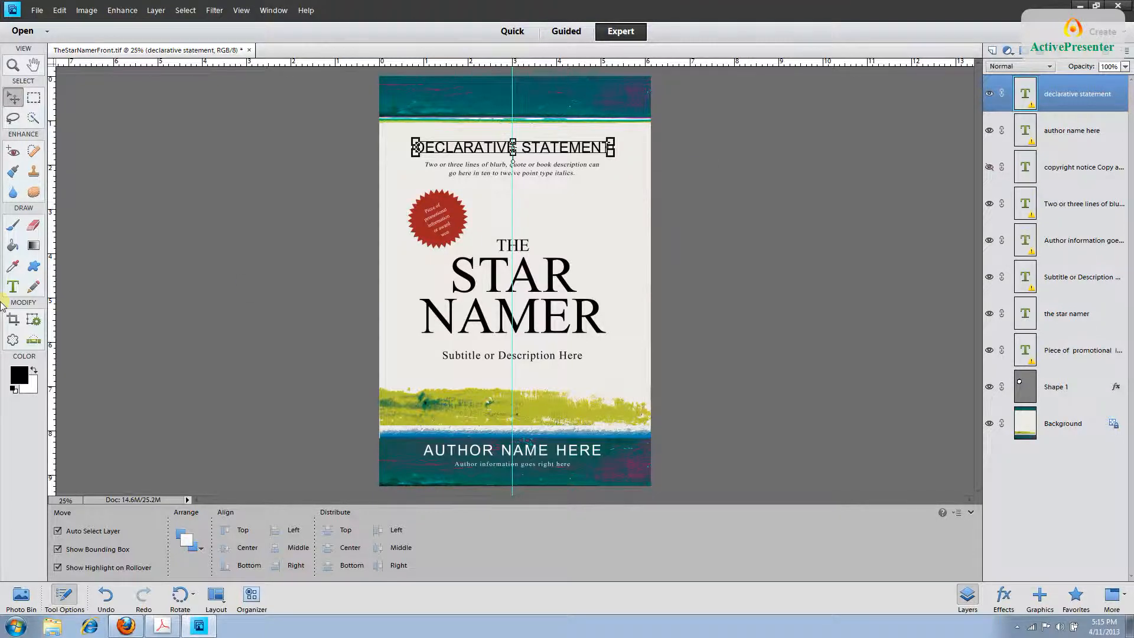
pyautogui.click(12, 286)
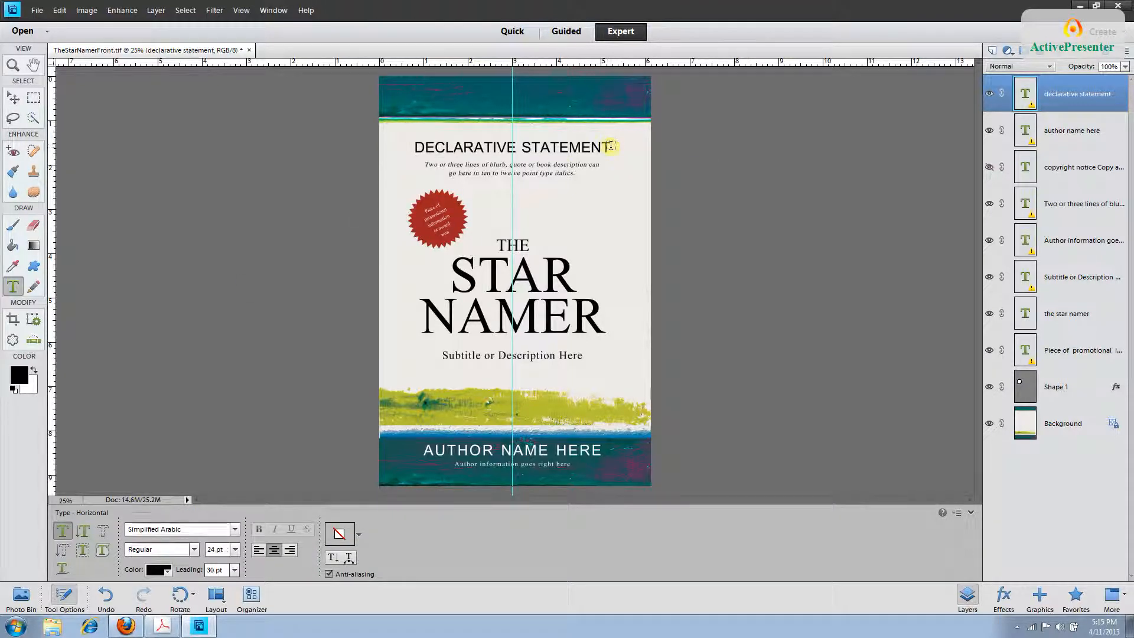
pyautogui.click(610, 146)
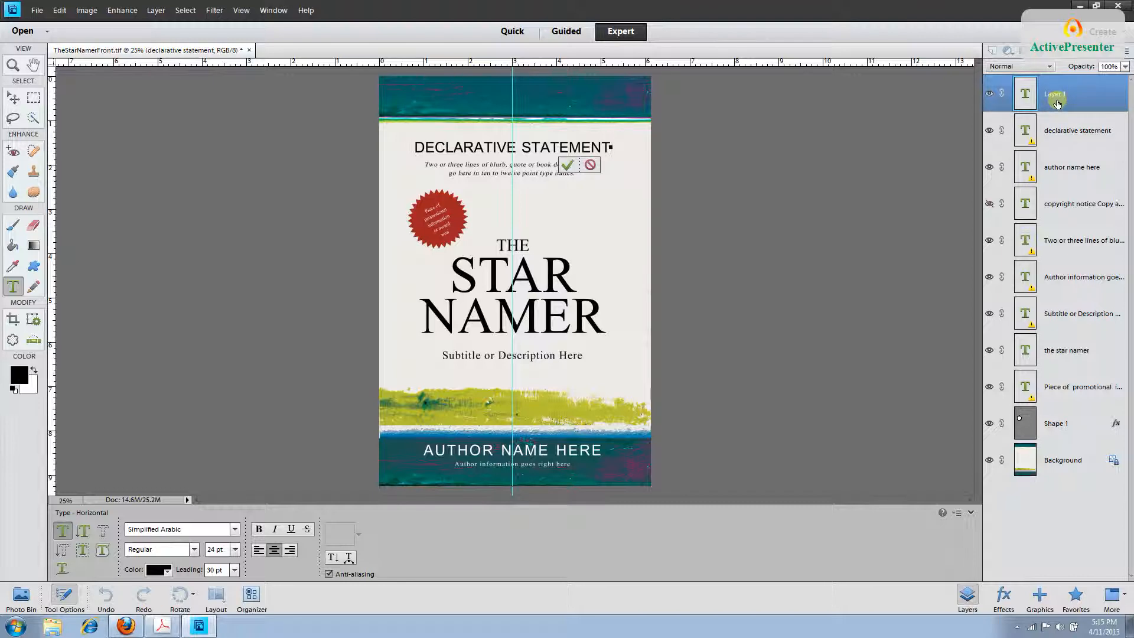
pyautogui.press('Escape')
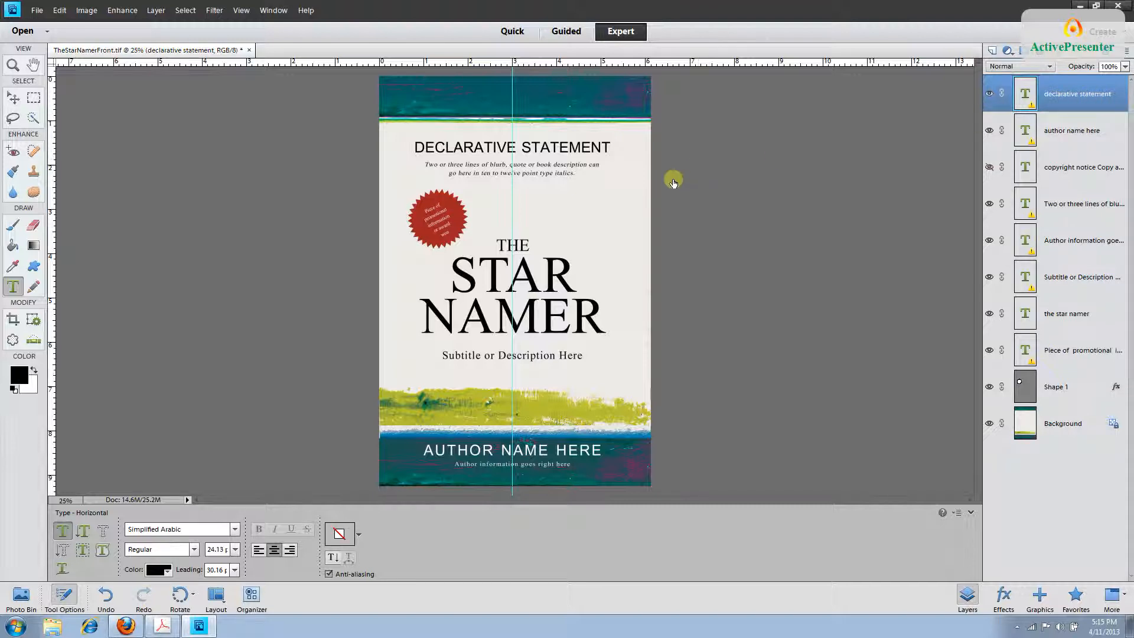
pyautogui.click(608, 148)
pyautogui.moveTo(608, 147); pyautogui.dragTo(416, 151)
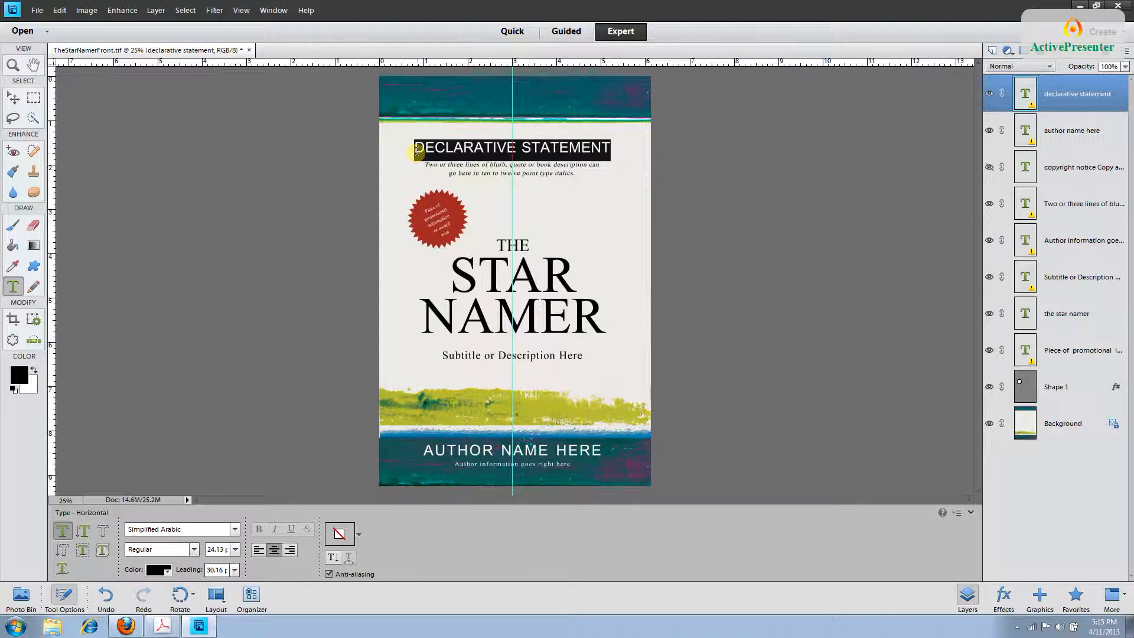
pyautogui.press('Return')
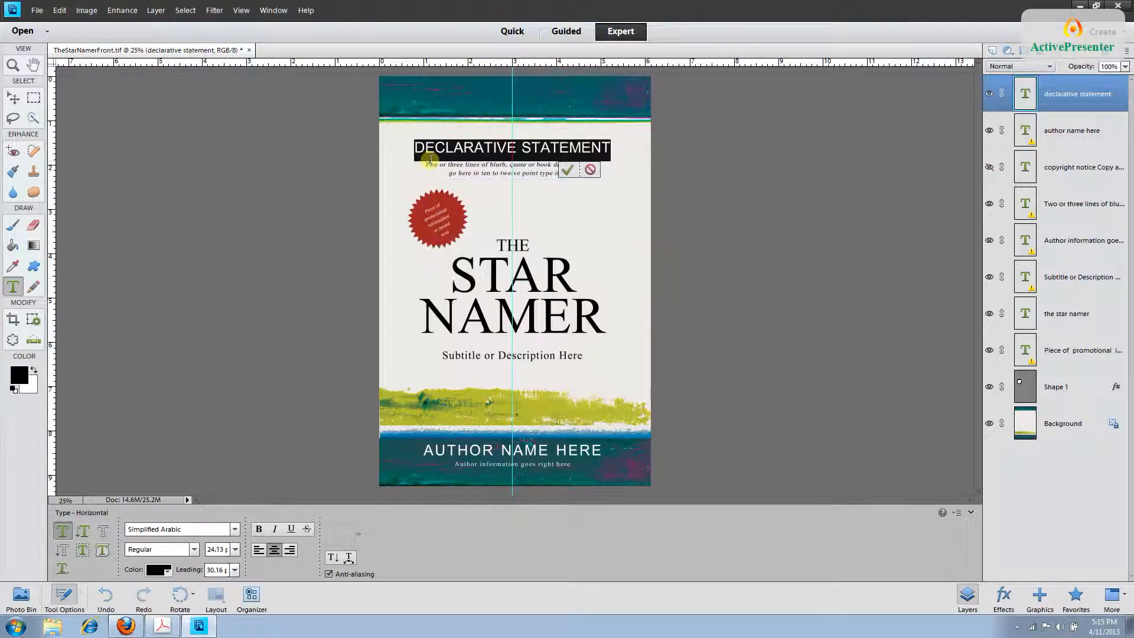
# Type 'THE DEFINITIVE GUIDE' as the new heading and commit it.
pyautogui.write('DEFINITV')
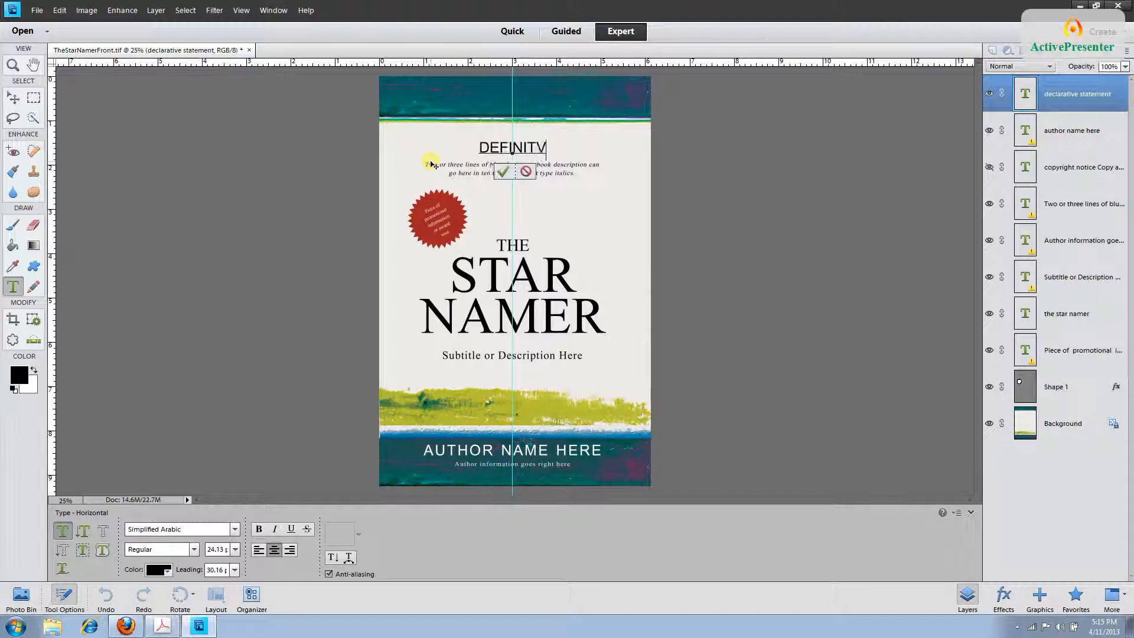
pyautogui.press('BackSpace')
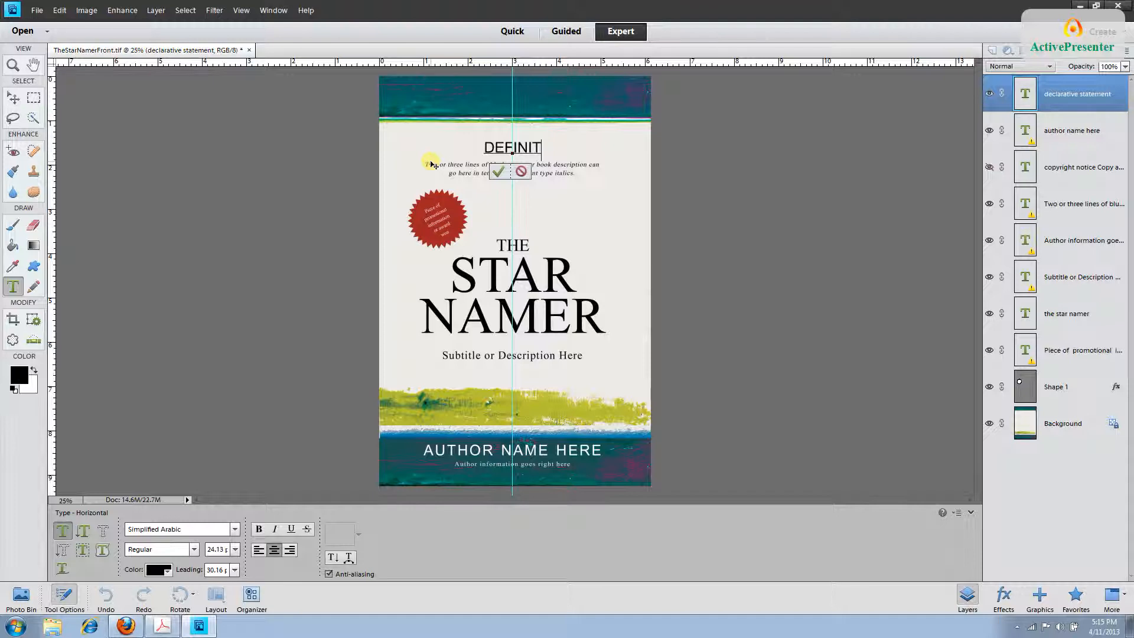
pyautogui.write('IV')
pyautogui.press('BackSpace')
pyautogui.press('BackSpace')
pyautogui.press('BackSpace')
pyautogui.press('BackSpace')
pyautogui.press('BackSpace')
pyautogui.press('BackSpace')
pyautogui.press('BackSpace')
pyautogui.press('BackSpace')
pyautogui.press('BackSpace')
pyautogui.write('THE ')
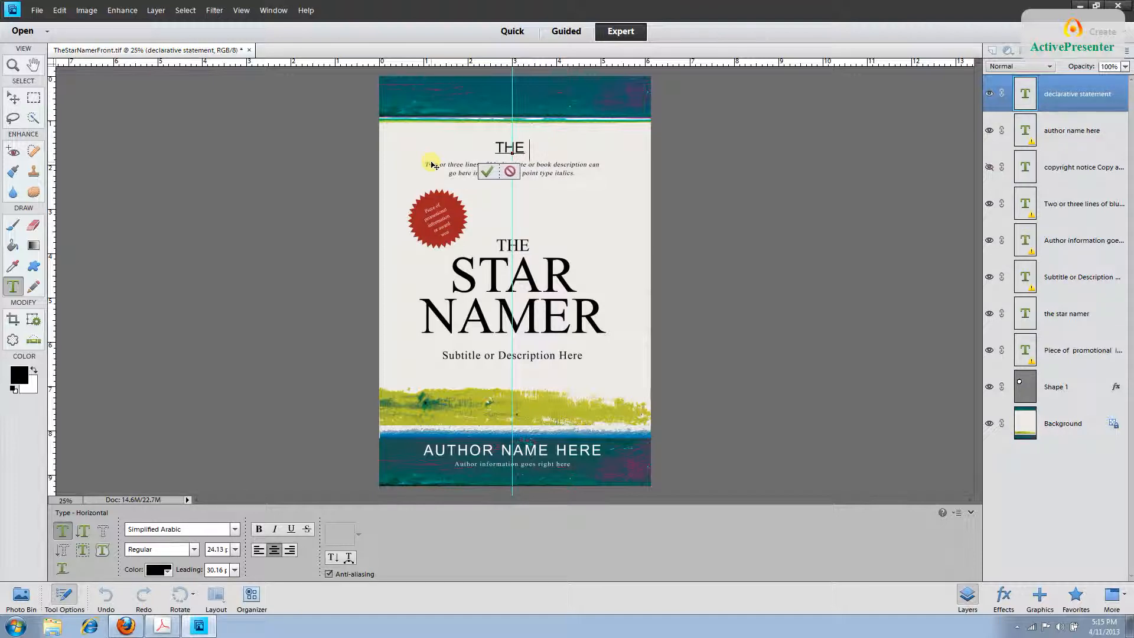
pyautogui.write('DEFINITIVE GI')
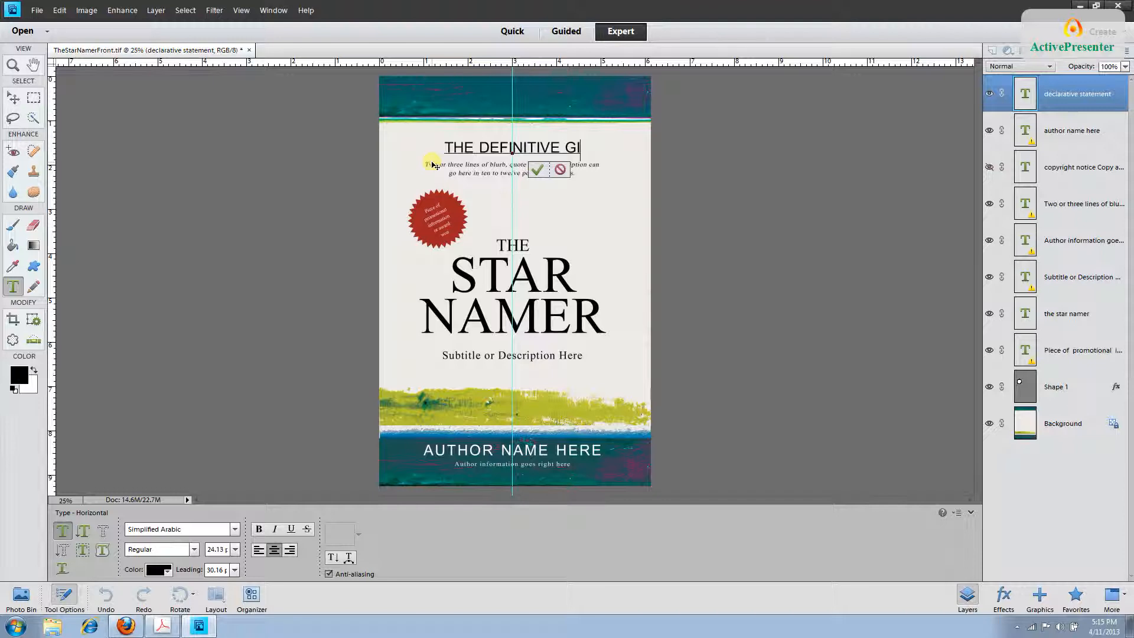
pyautogui.press('BackSpace')
pyautogui.write('UIDE')
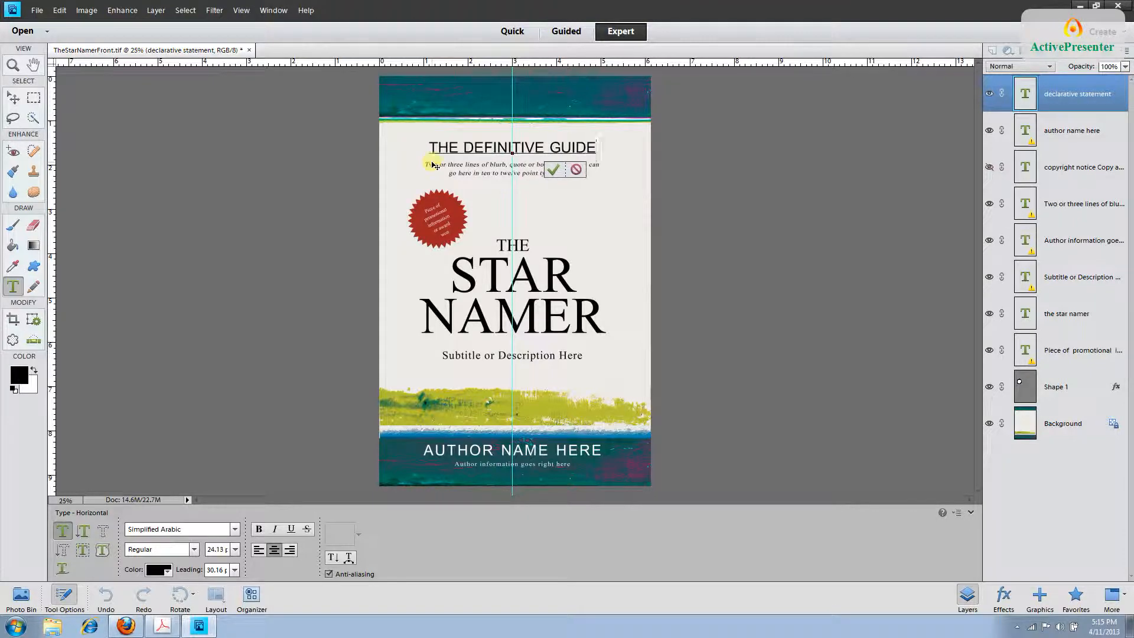
pyautogui.click(1111, 98)
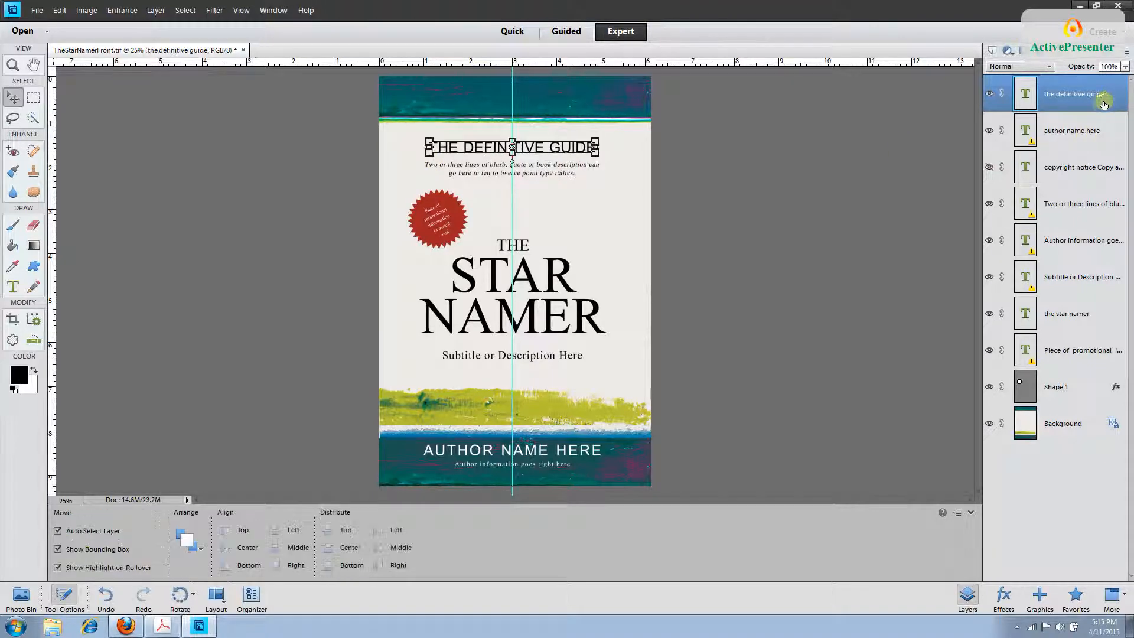
# Replace the AUTHOR NAME HERE placeholder with the author's full name and commit the edit.
pyautogui.click(1078, 131)
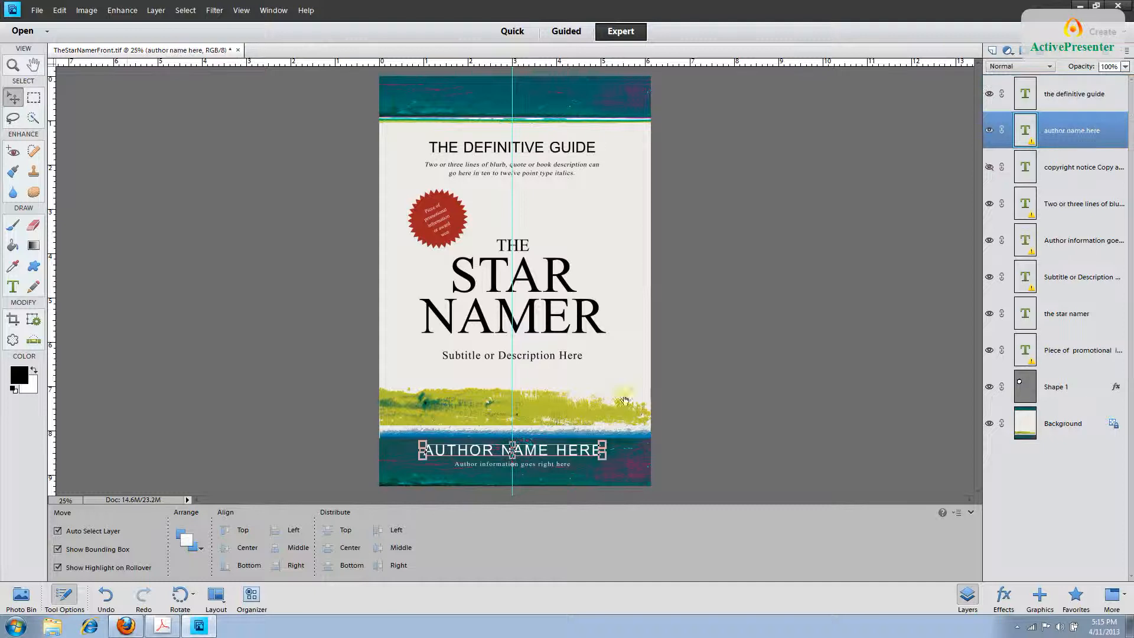
pyautogui.click(13, 286)
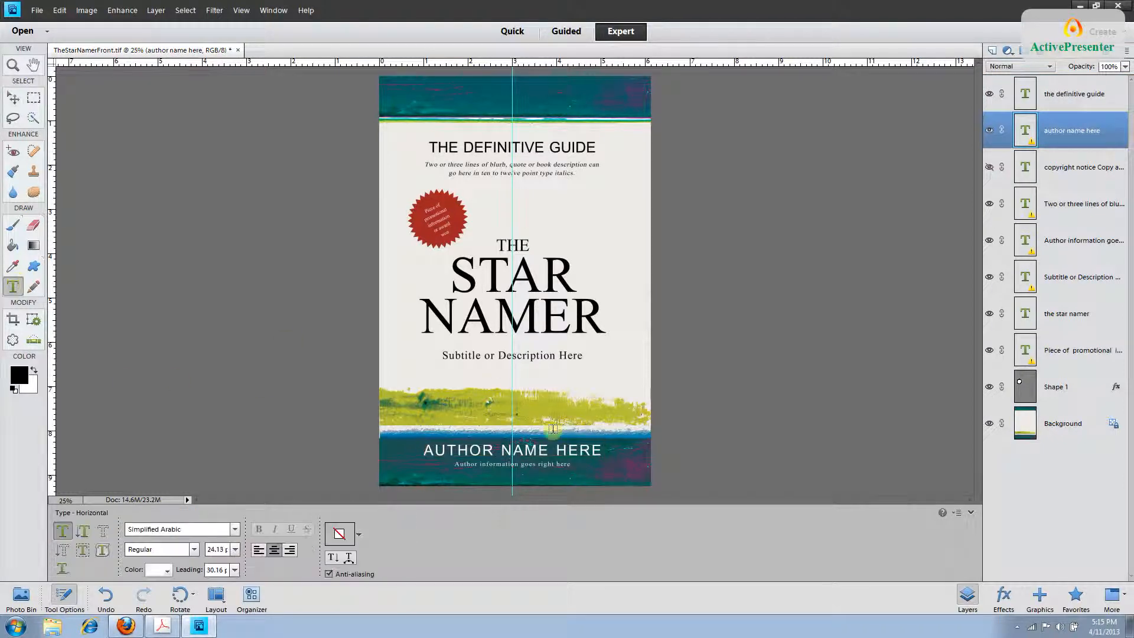
pyautogui.click(584, 449)
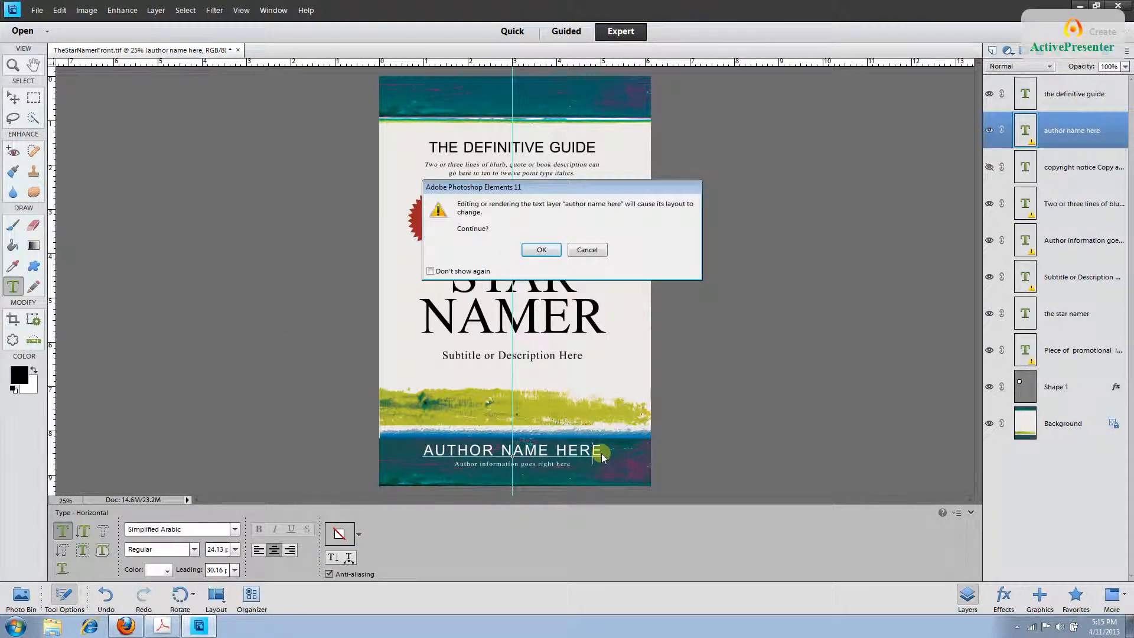
pyautogui.press('Return')
pyautogui.moveTo(602, 458); pyautogui.dragTo(435, 454)
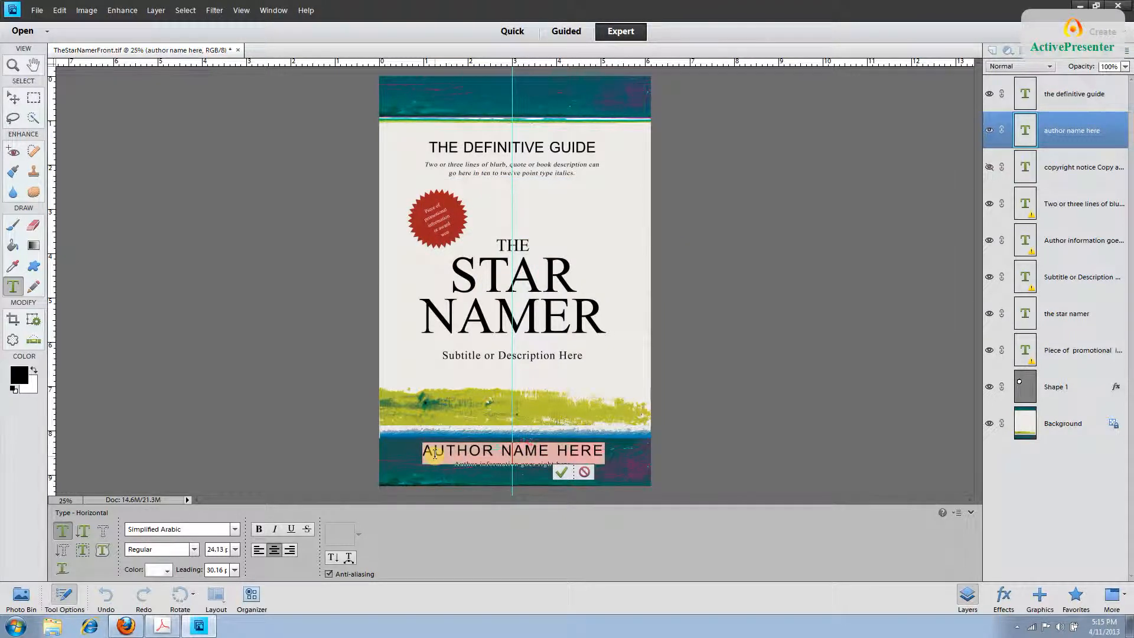
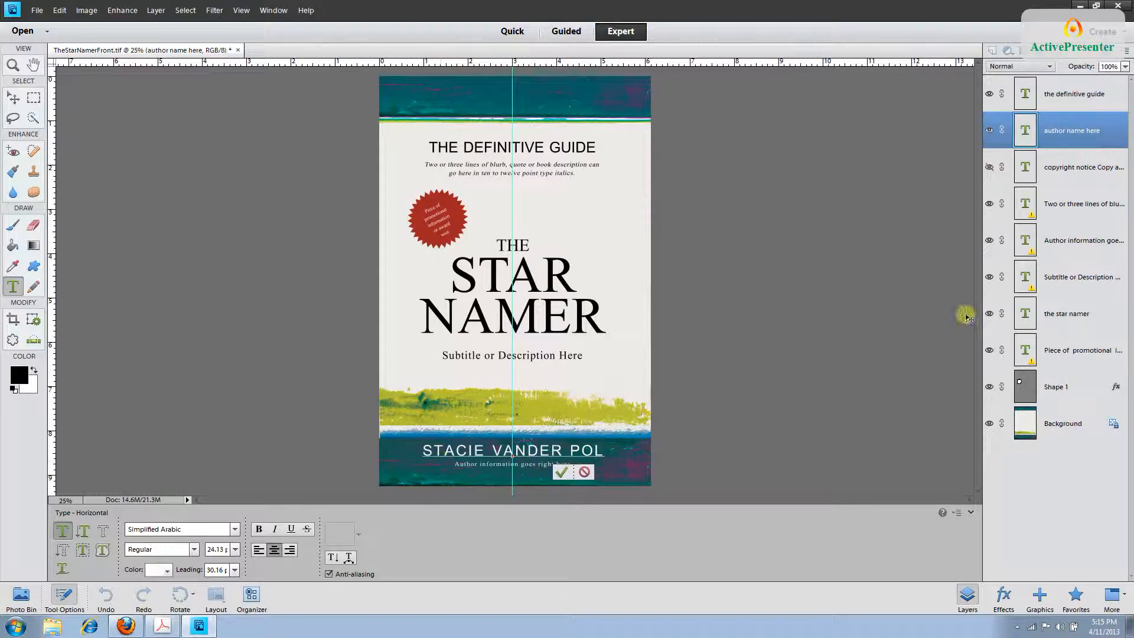
pyautogui.click(1084, 131)
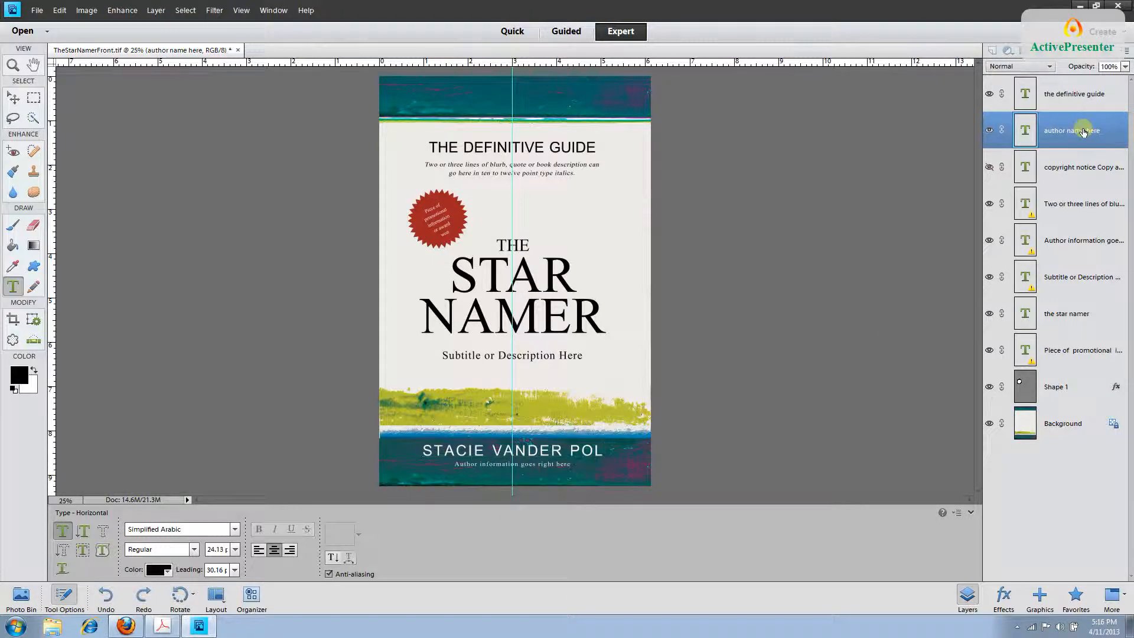
pyautogui.press('v')
pyautogui.click(1080, 168)
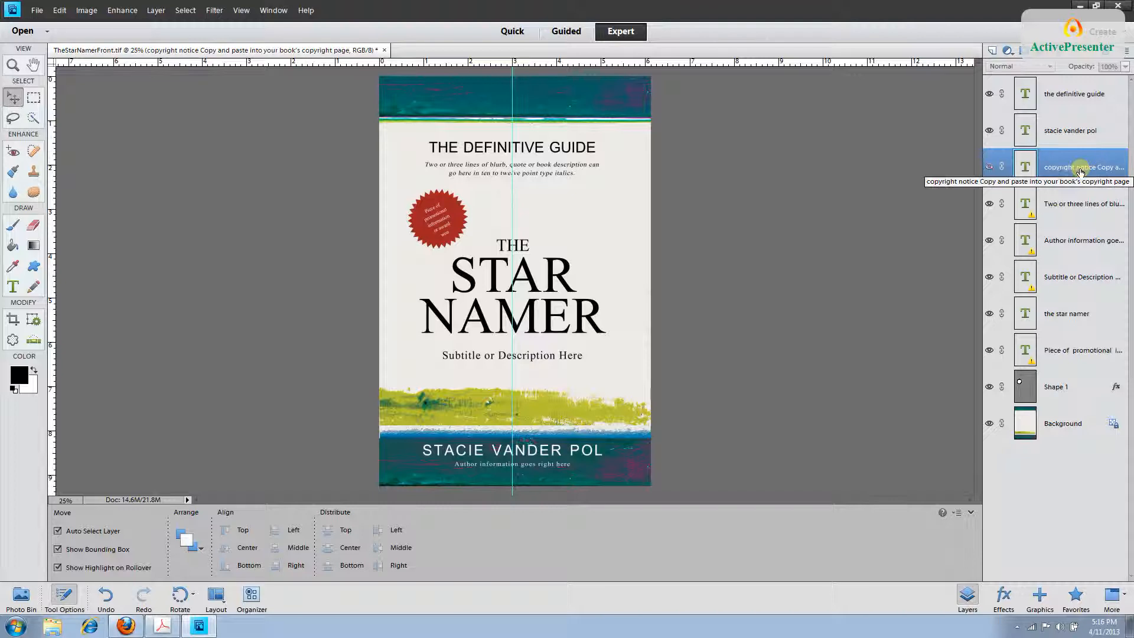
# Rewrite the blurb as 'Everything you need to know about naming your own stars…' with recommended organizations.
pyautogui.click(1082, 204)
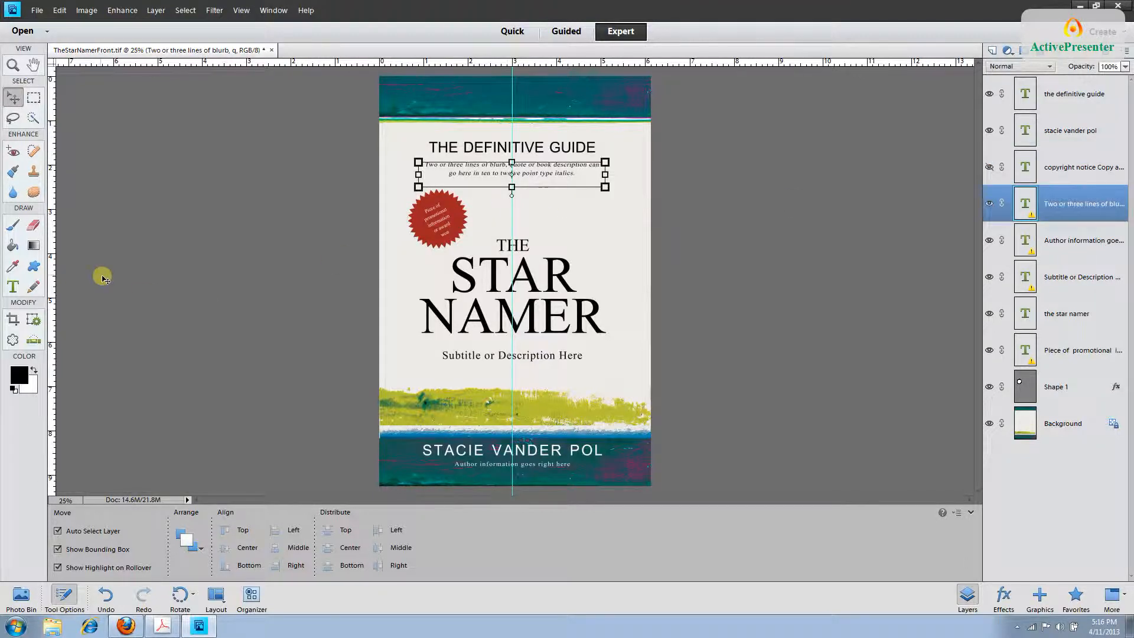
pyautogui.press('t')
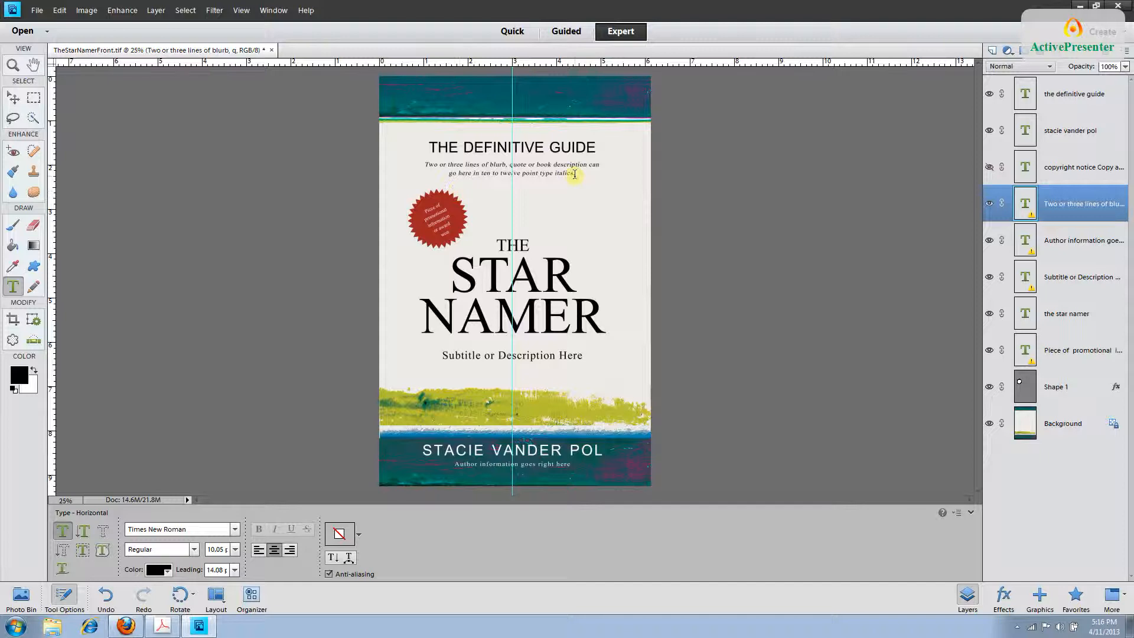
pyautogui.moveTo(574, 174); pyautogui.dragTo(417, 171)
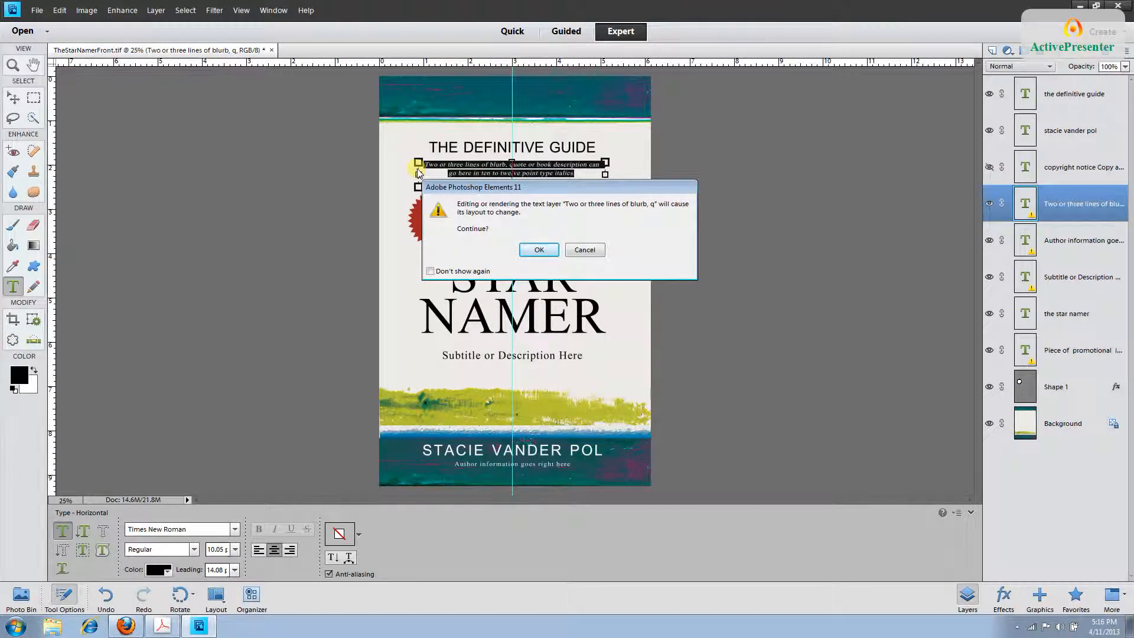
pyautogui.press('Return')
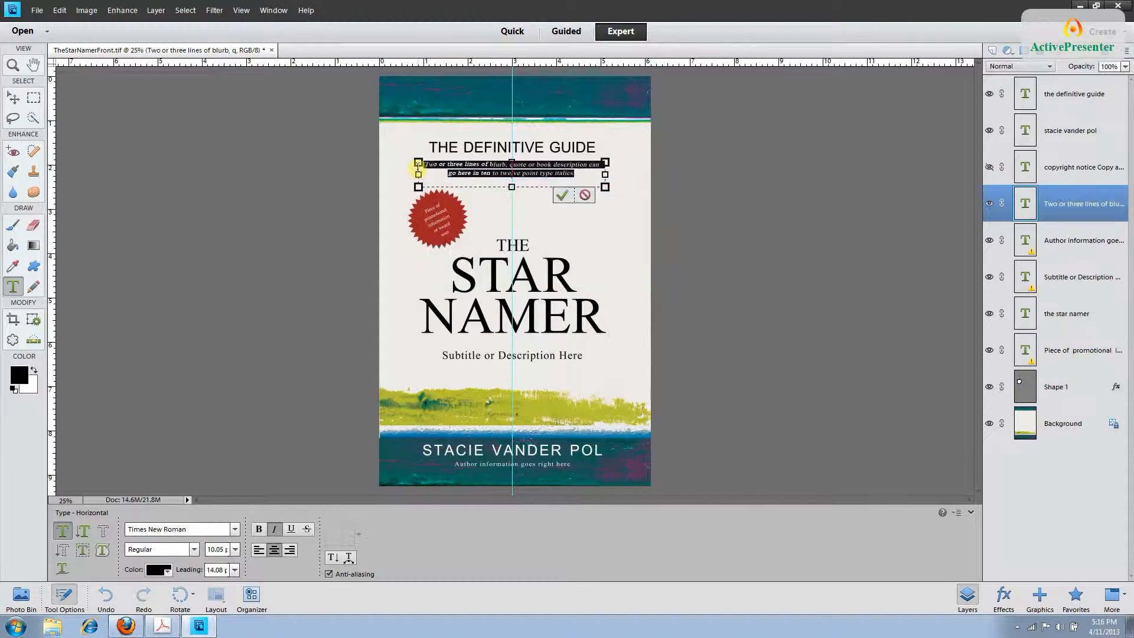
pyautogui.press('BackSpace')
pyautogui.write('Everything you need to')
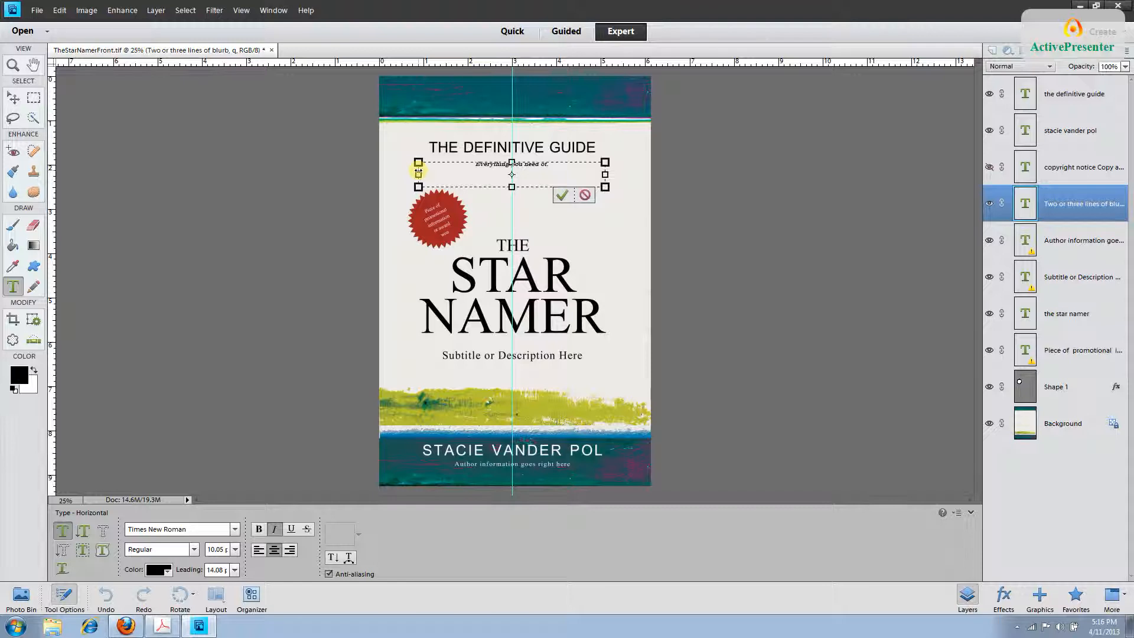
pyautogui.write('know to')
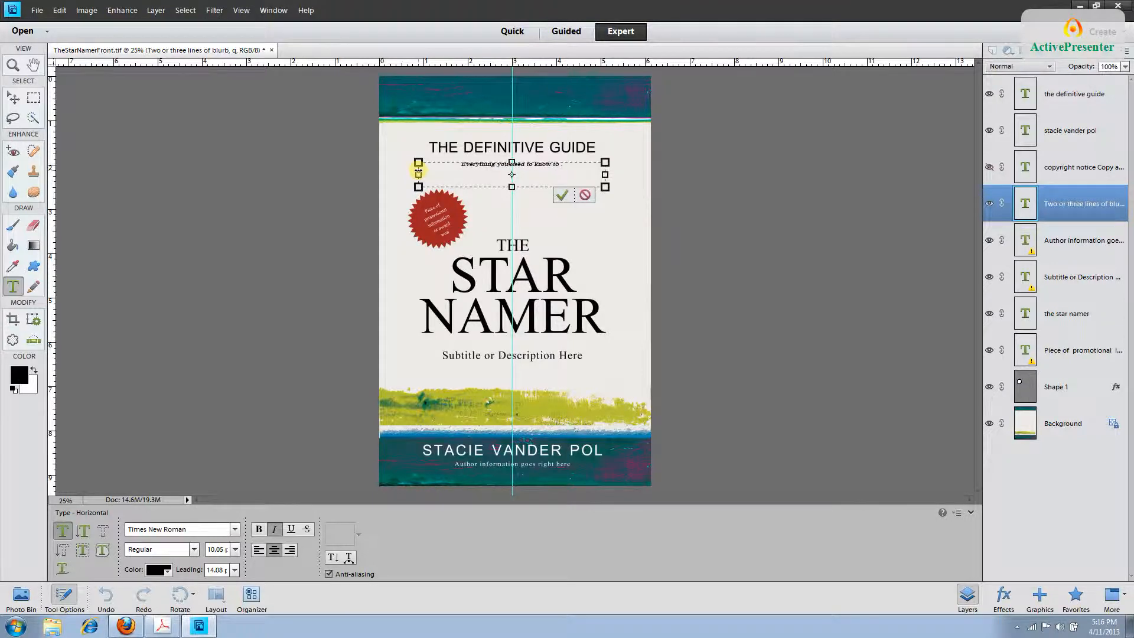
pyautogui.press('BackSpace')
pyautogui.press('BackSpace')
pyautogui.write('about naming your own')
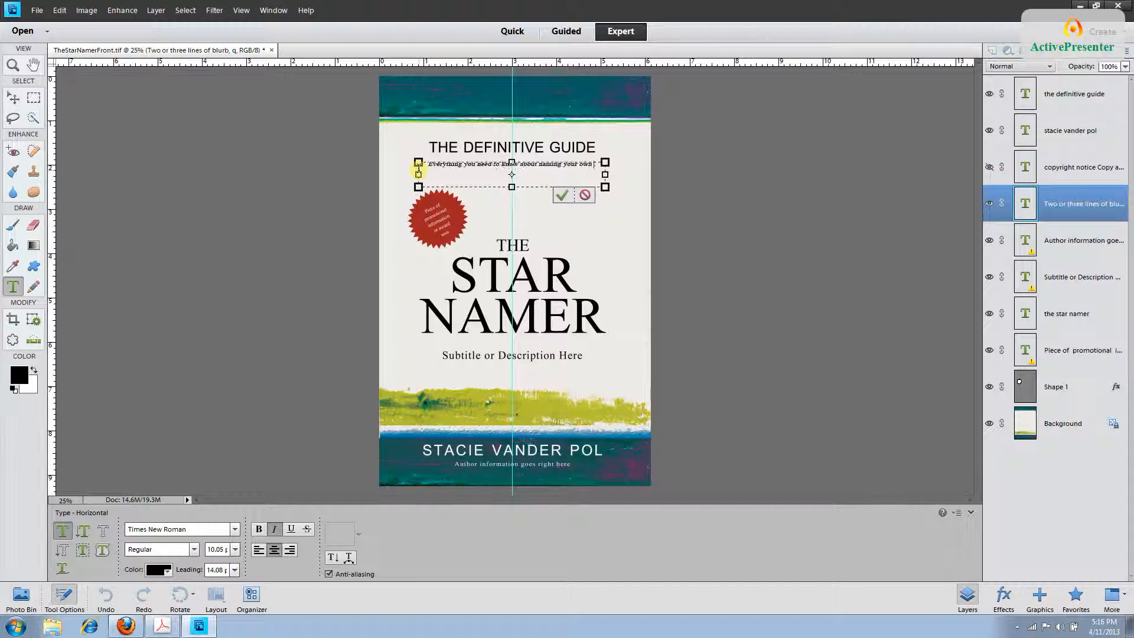
pyautogui.write(' stars includi')
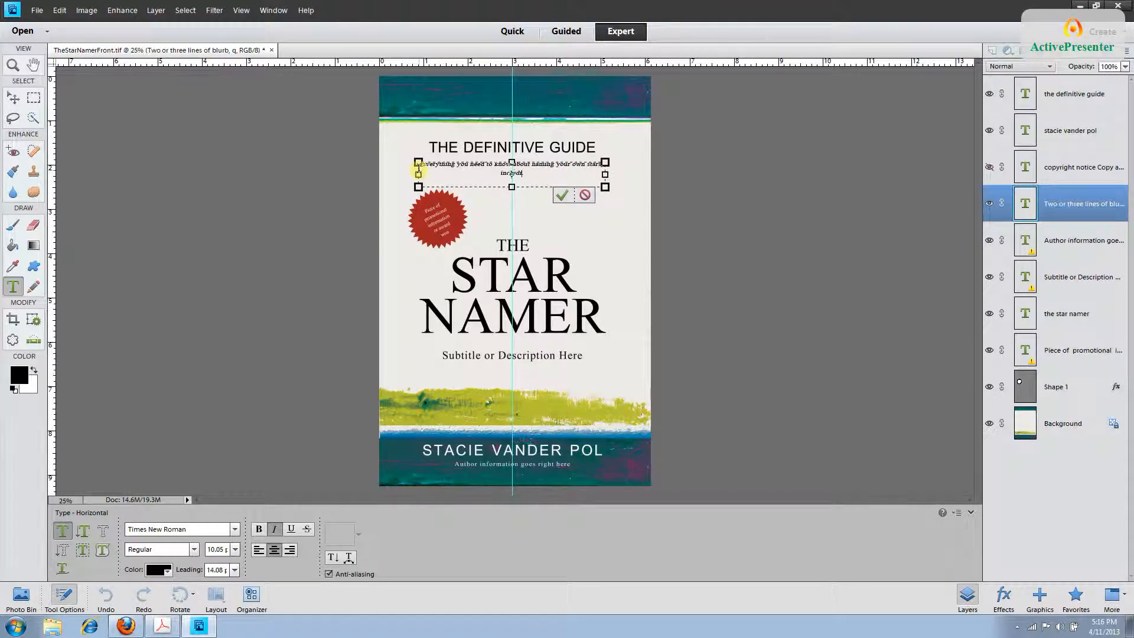
pyautogui.write('ng a list of recommended or.')
pyautogui.press('BackSpace')
pyautogui.write('ganization')
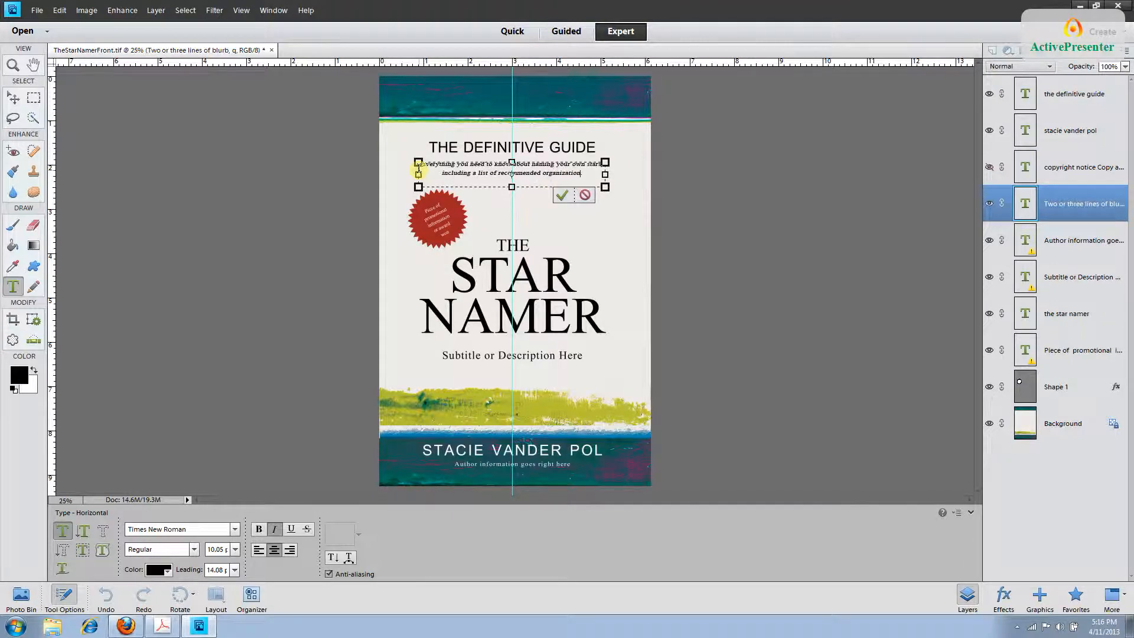
pyautogui.write('s.')
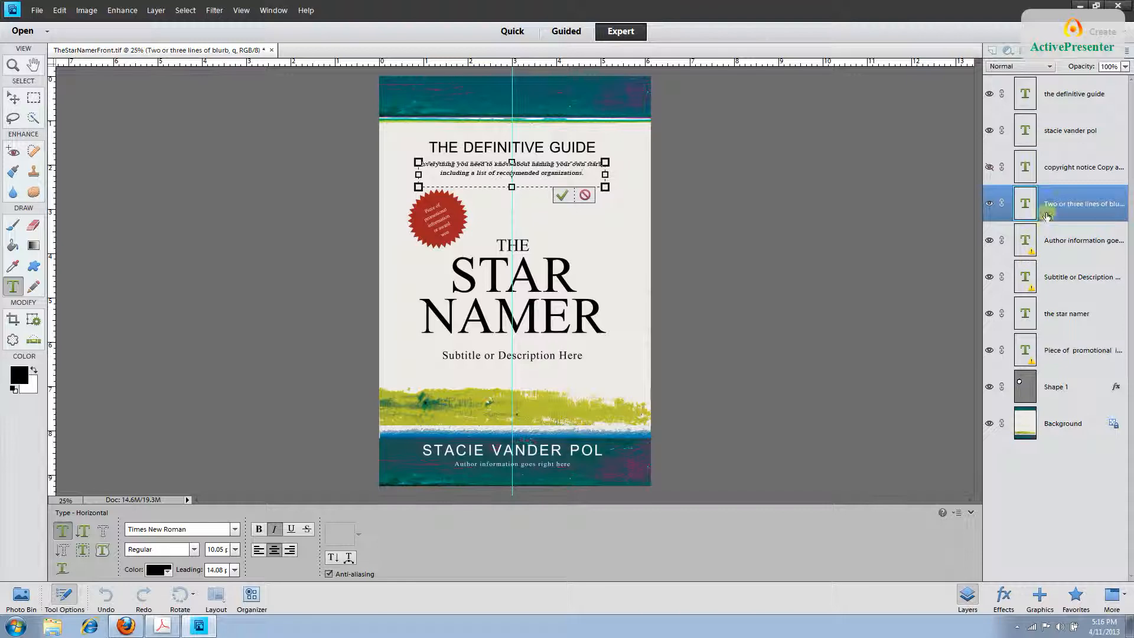
pyautogui.click(1076, 242)
# Replace the author tagline with 'Night sky gazer and star naming expert' and commit it.
pyautogui.click(1075, 242)
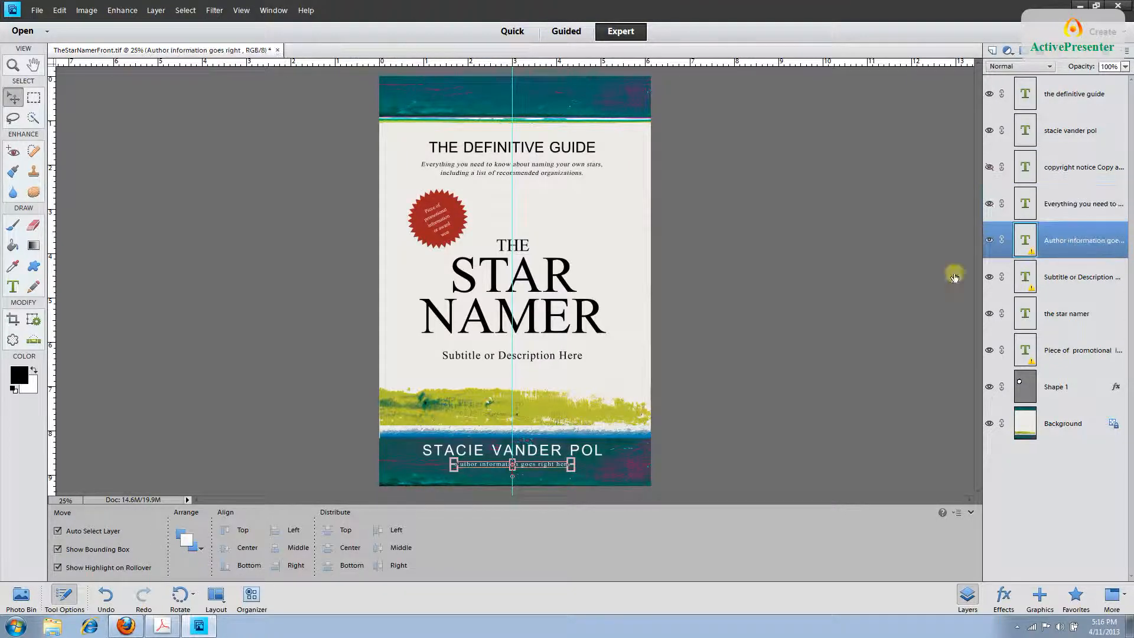
pyautogui.press('t')
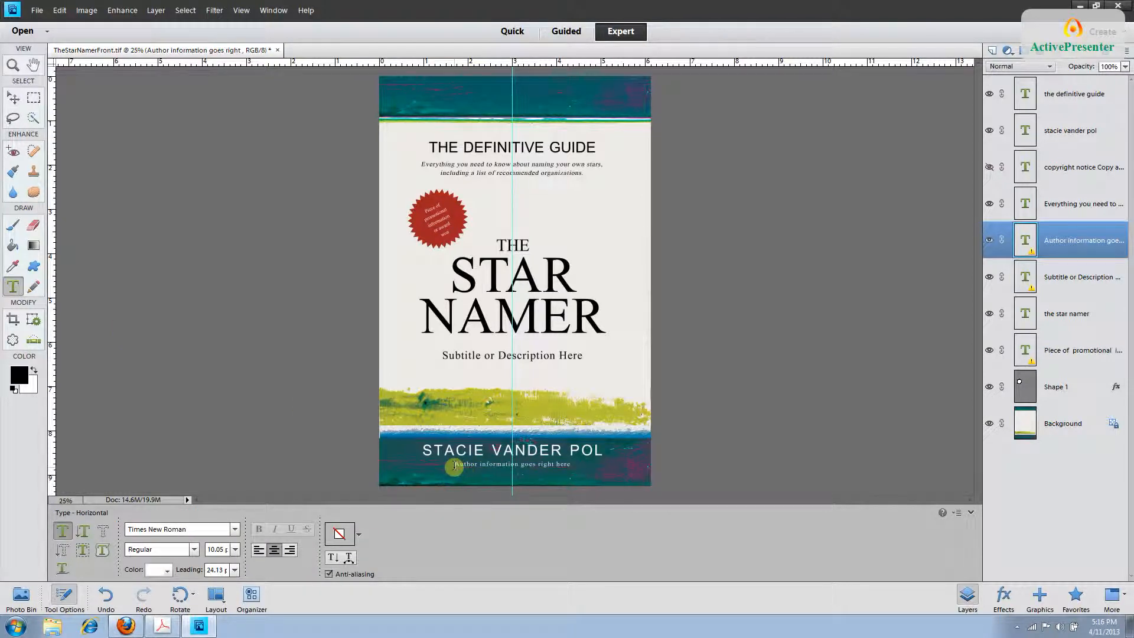
pyautogui.hotkey('ctrl', '=')
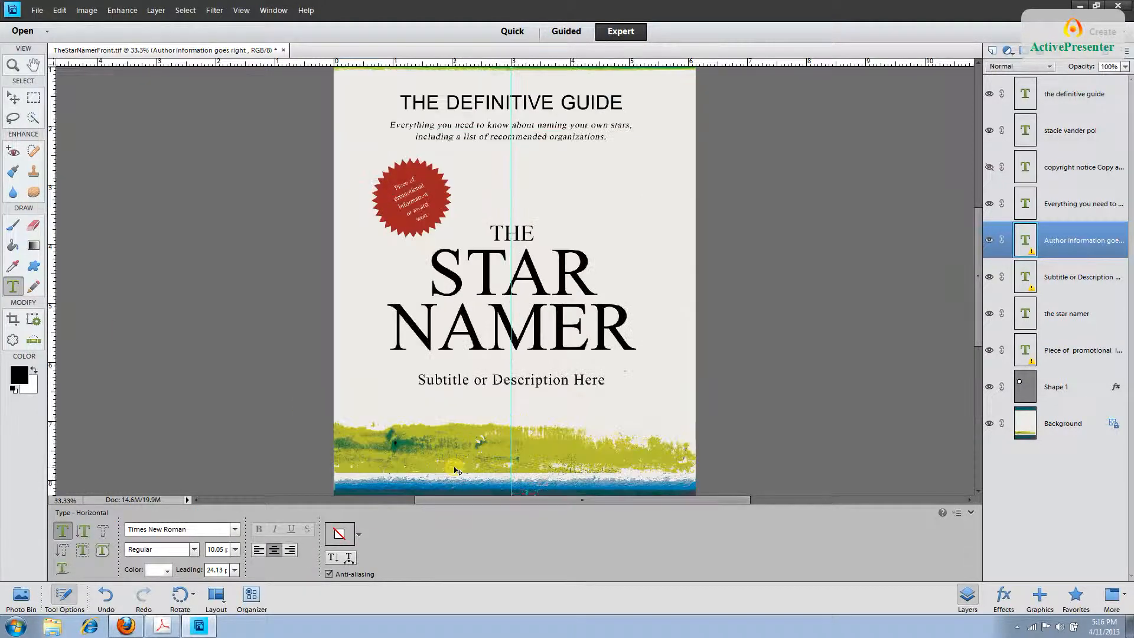
pyautogui.hotkey('ctrl', '=')
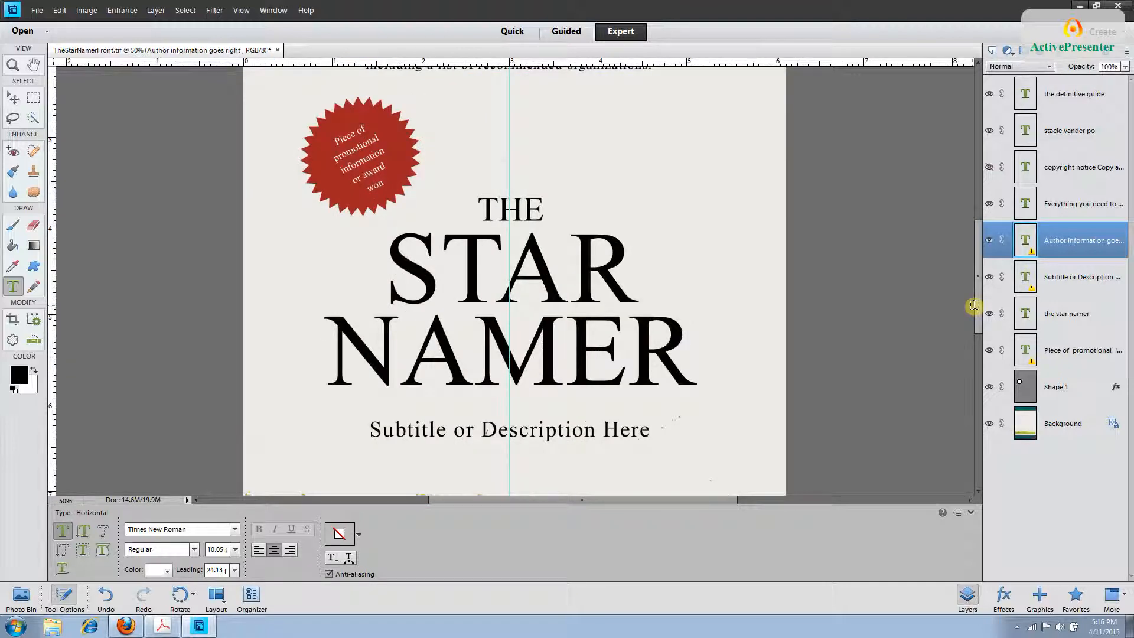
pyautogui.moveTo(974, 305); pyautogui.dragTo(974, 379)
pyautogui.click(631, 380)
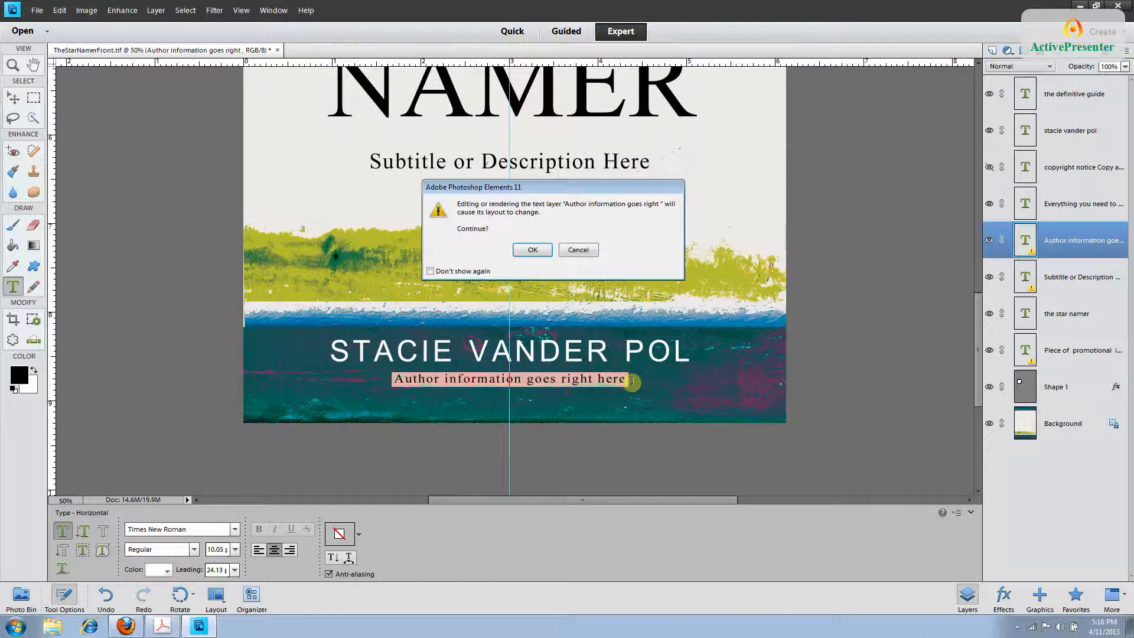
pyautogui.press('Return')
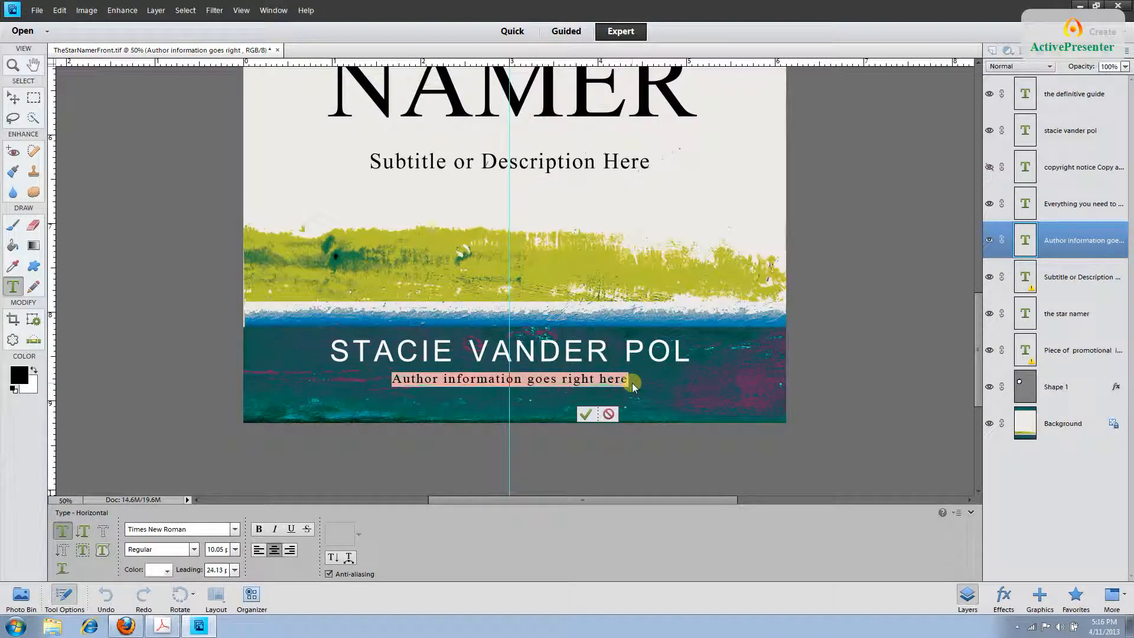
pyautogui.write('Ni')
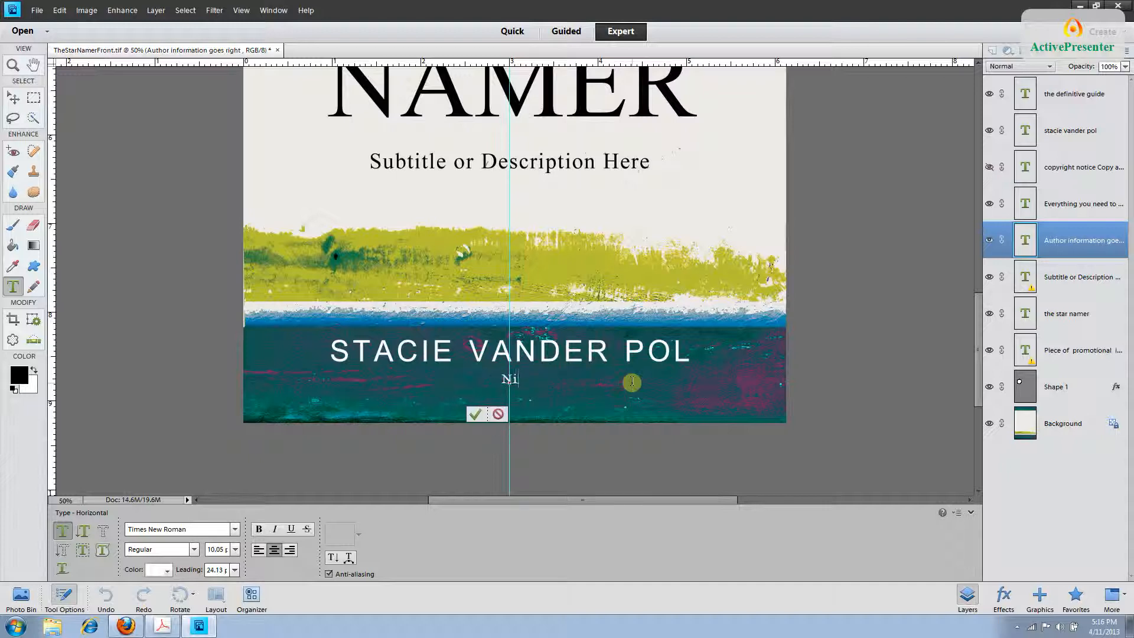
pyautogui.write('ght sky gazer')
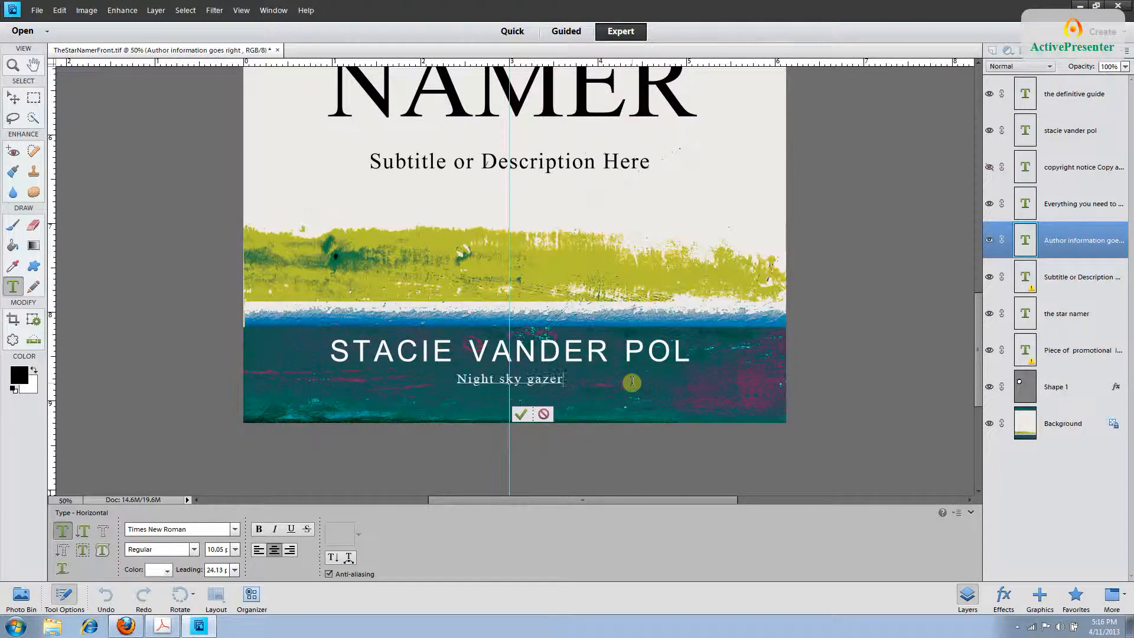
pyautogui.write(' and star na')
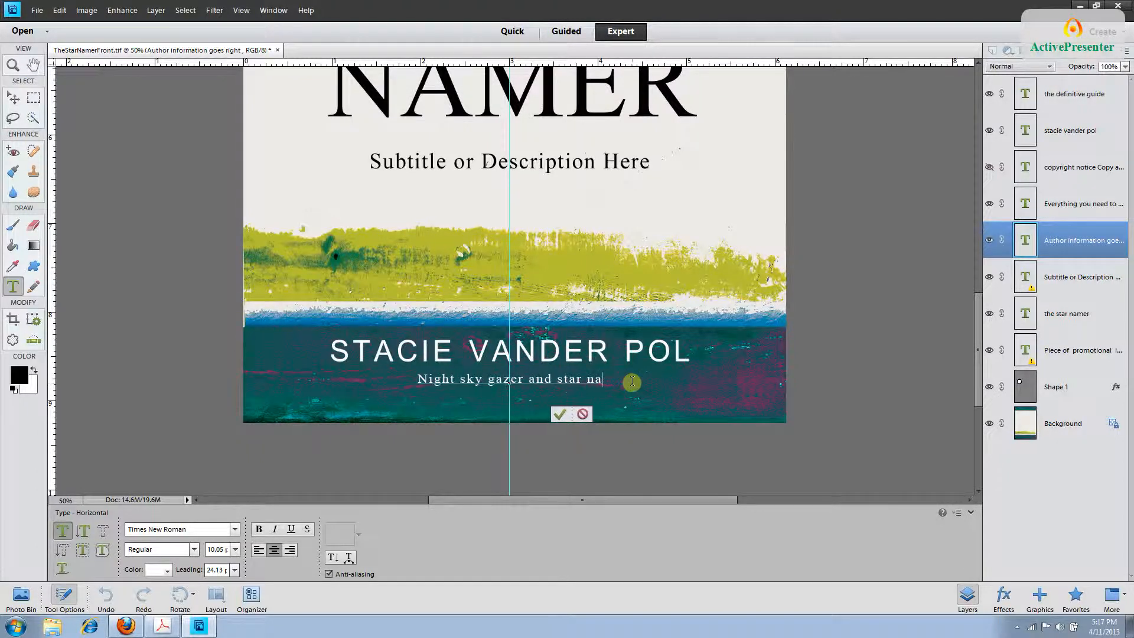
pyautogui.write('ming expert')
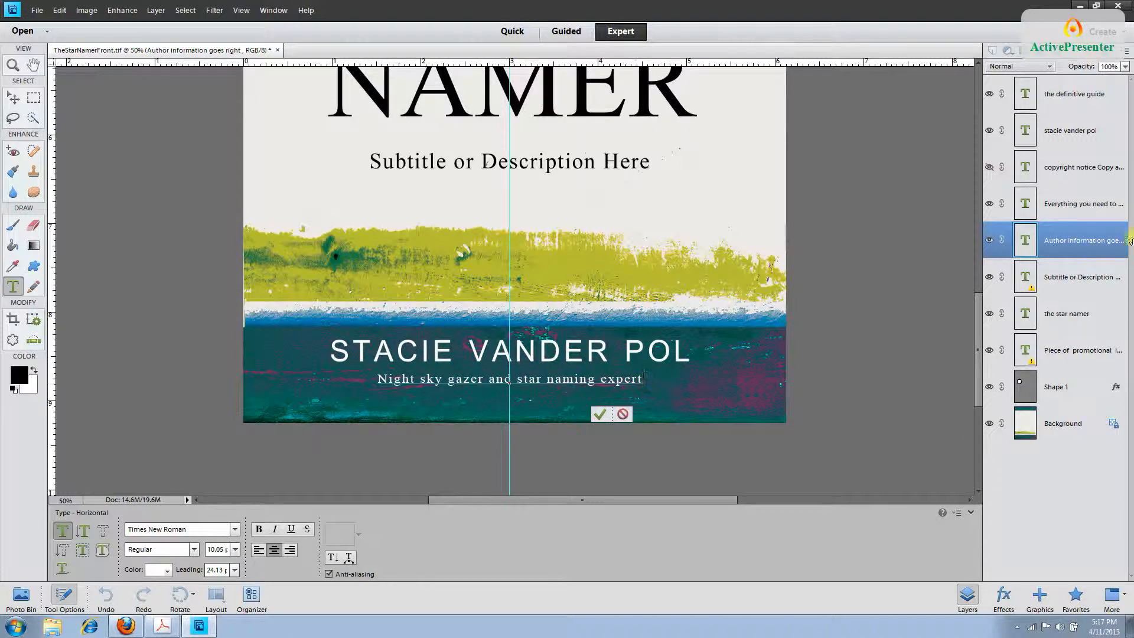
pyautogui.hotkey('ctrl', 'Return')
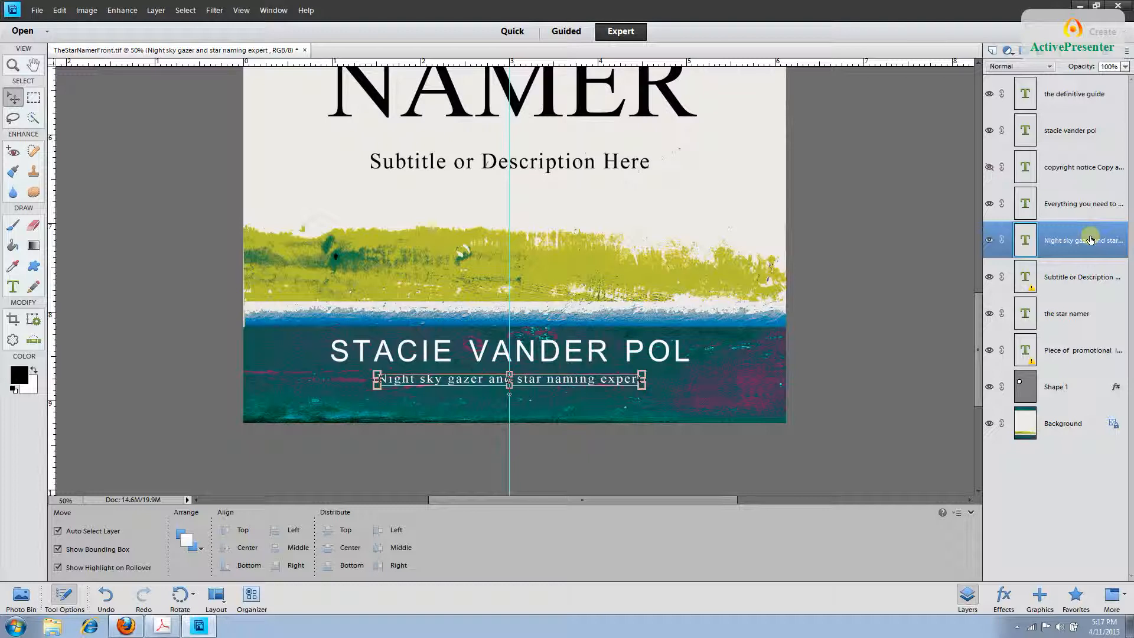
# Overwrite the placeholder subtitle with 'The universe is your oyster', commit, then select the title layer.
pyautogui.click(1090, 277)
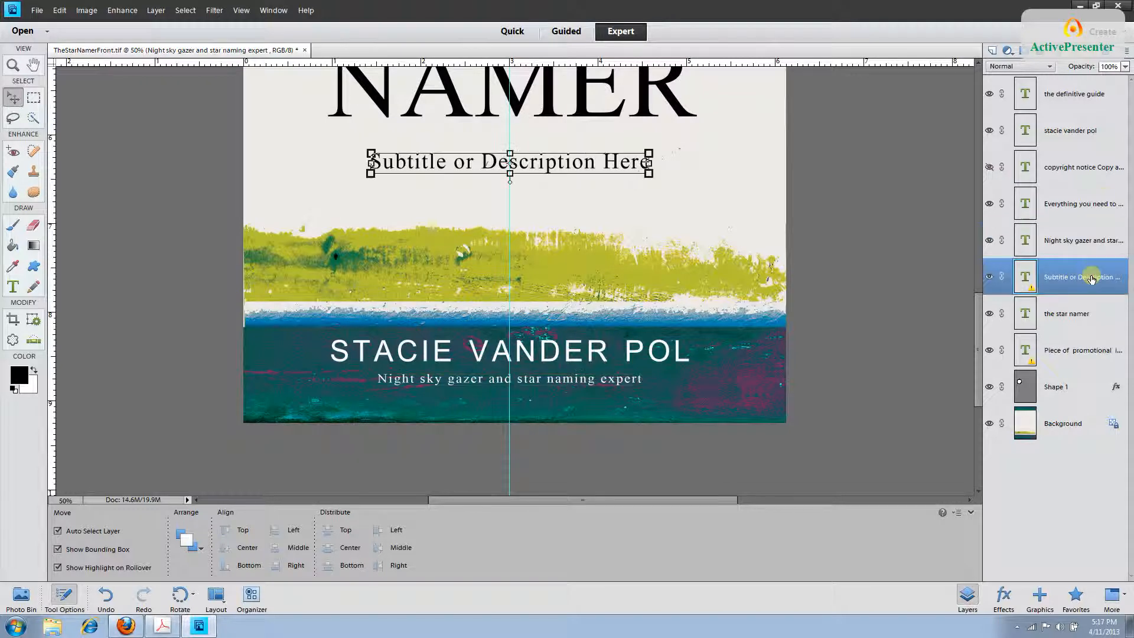
pyautogui.press('t')
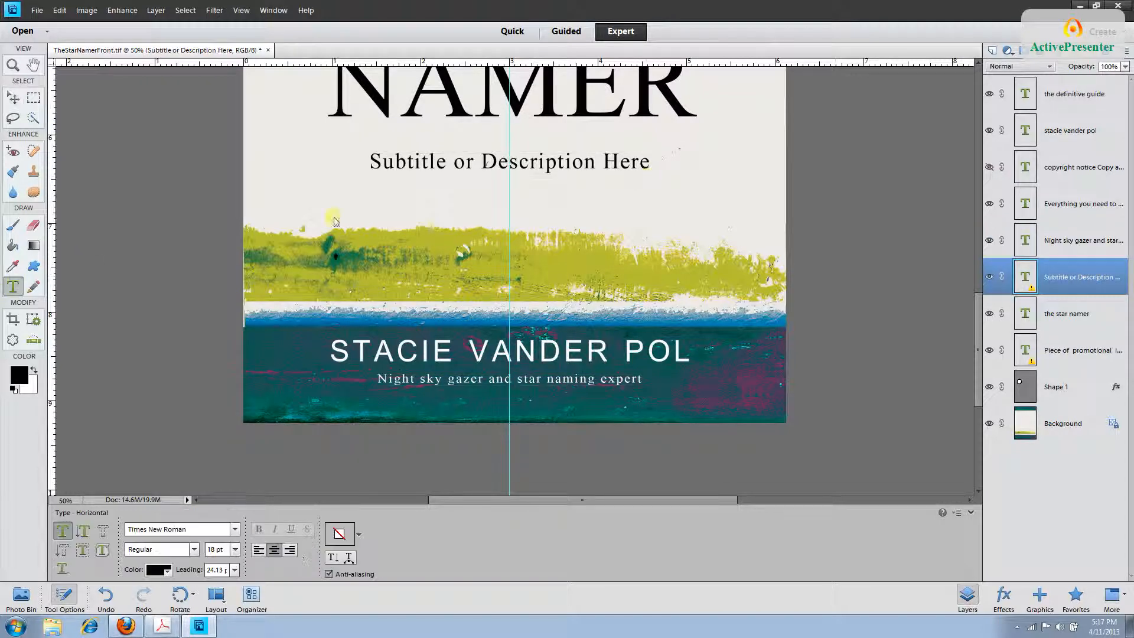
pyautogui.click(647, 165)
pyautogui.moveTo(647, 164); pyautogui.dragTo(371, 166)
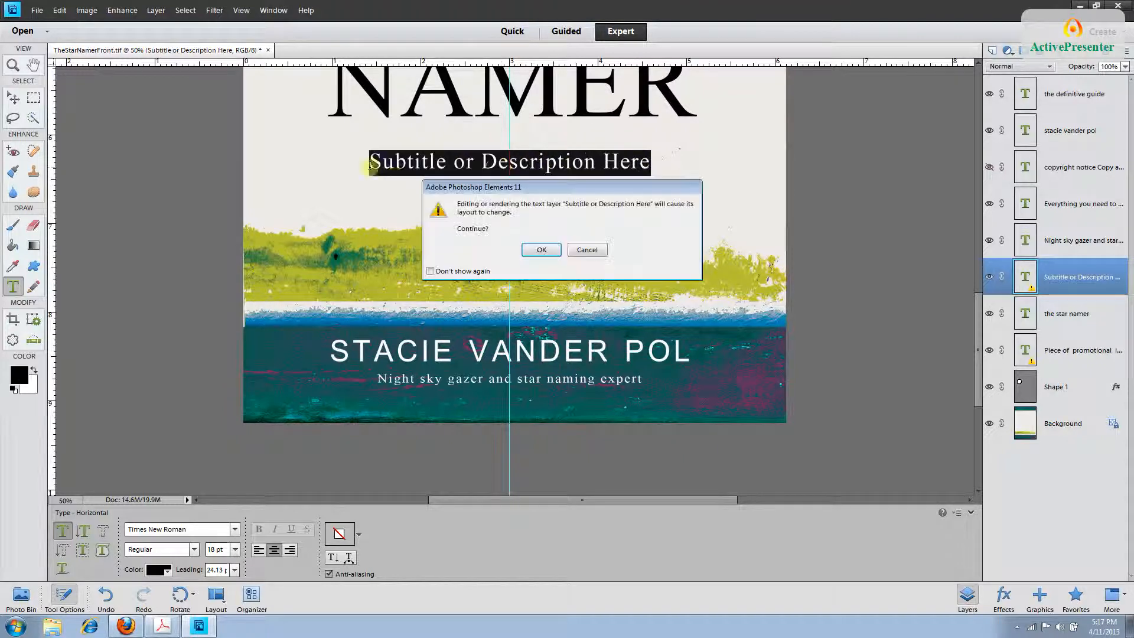
pyautogui.click(540, 249)
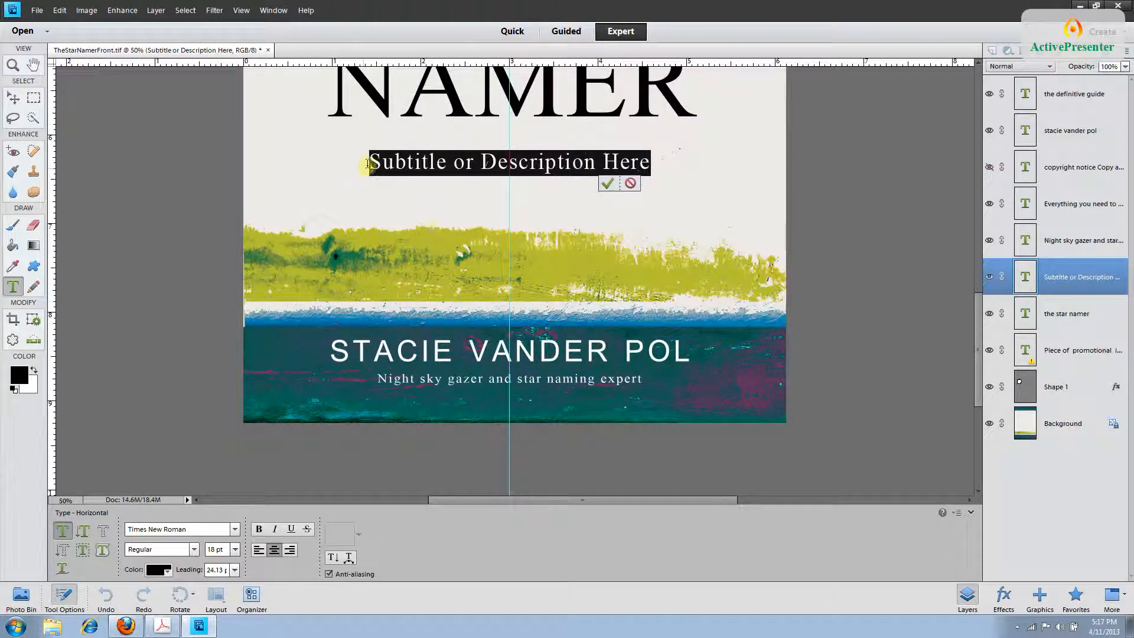
pyautogui.write('The univer')
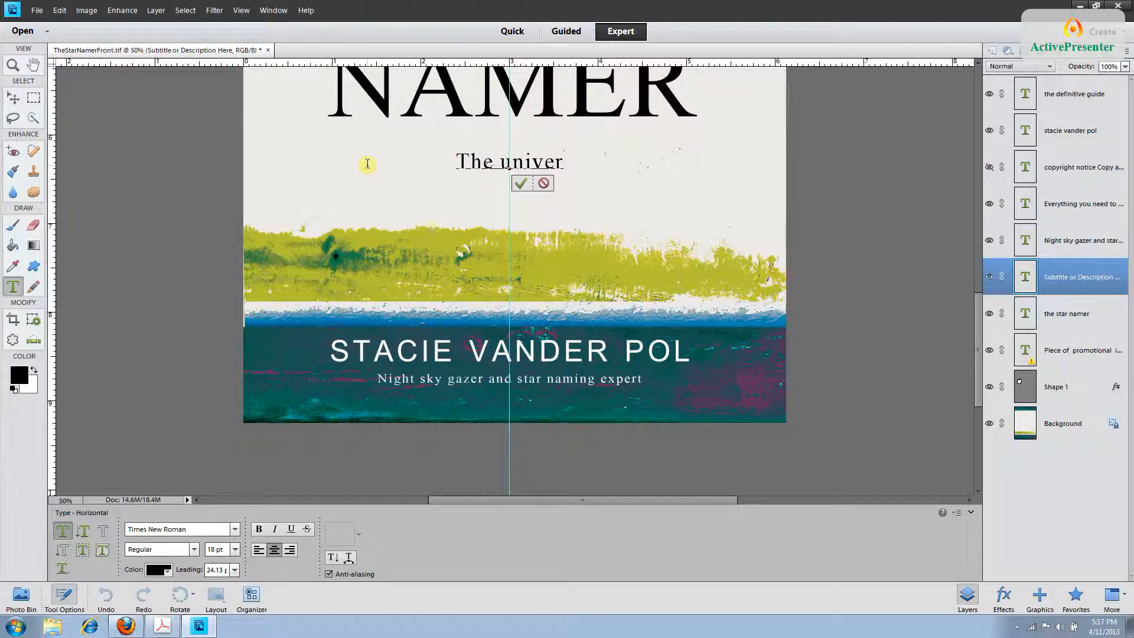
pyautogui.write('se is your oyster')
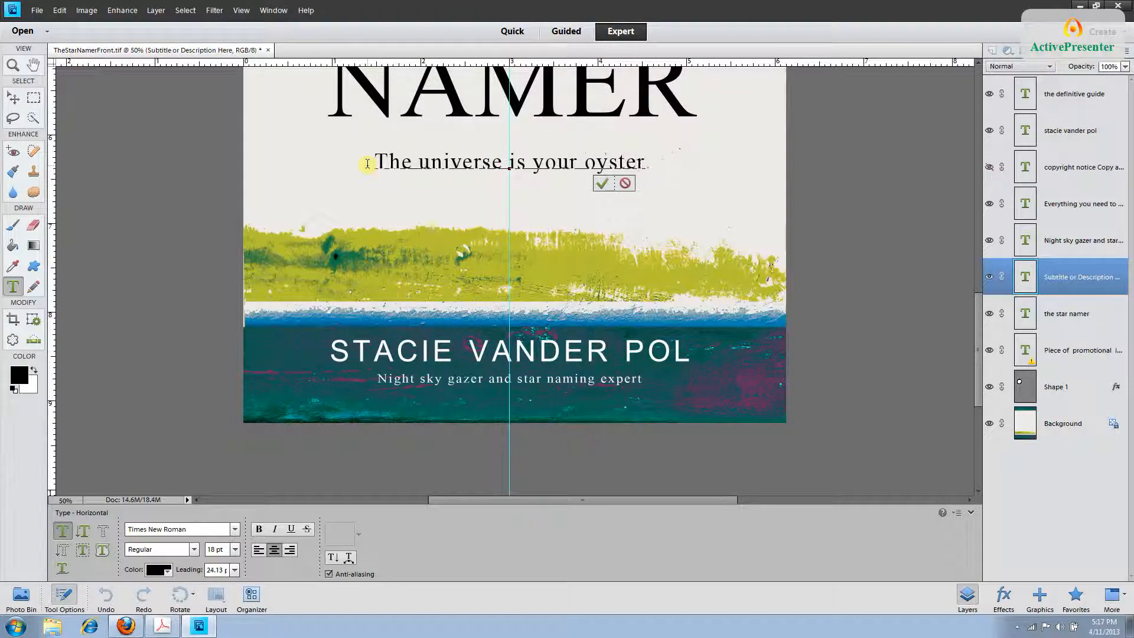
pyautogui.click(1060, 282)
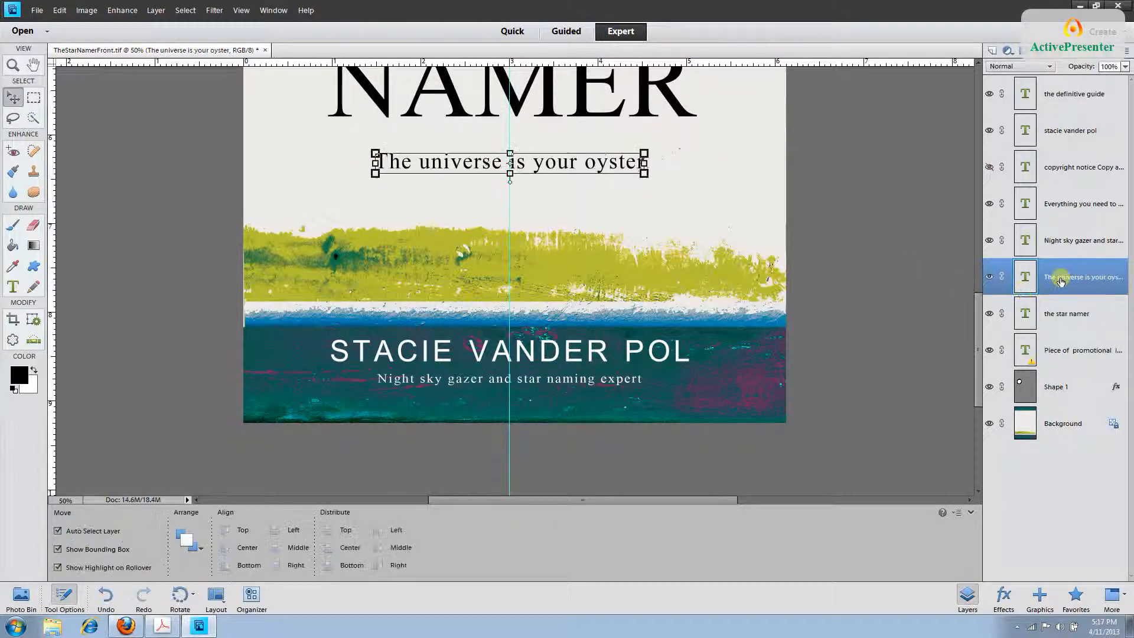
pyautogui.click(1066, 315)
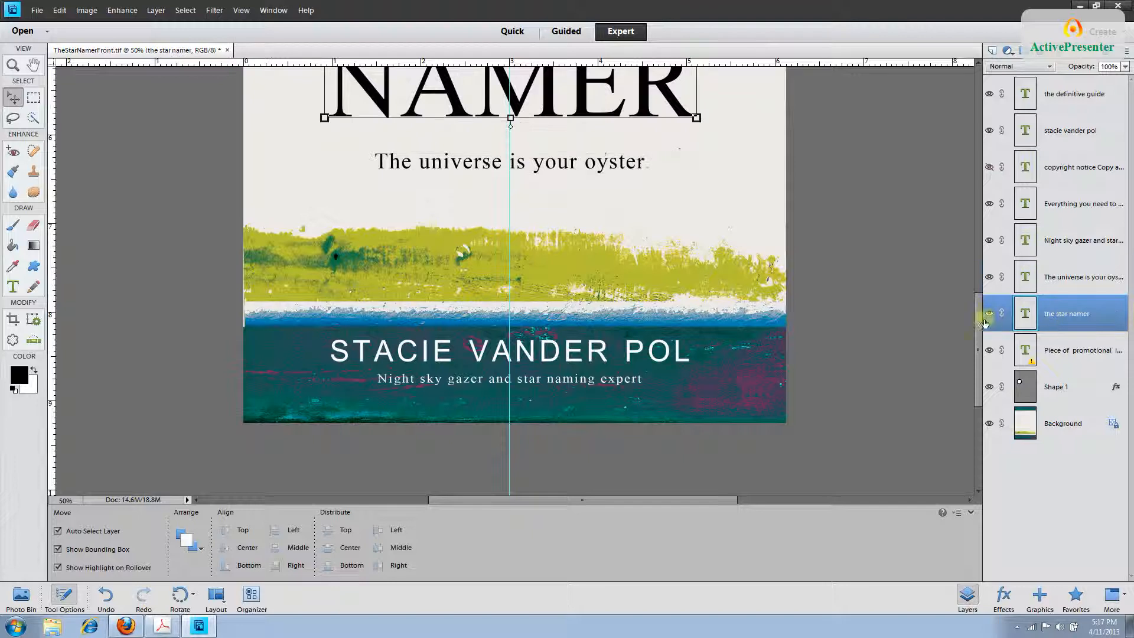
pyautogui.moveTo(979, 322); pyautogui.dragTo(979, 263)
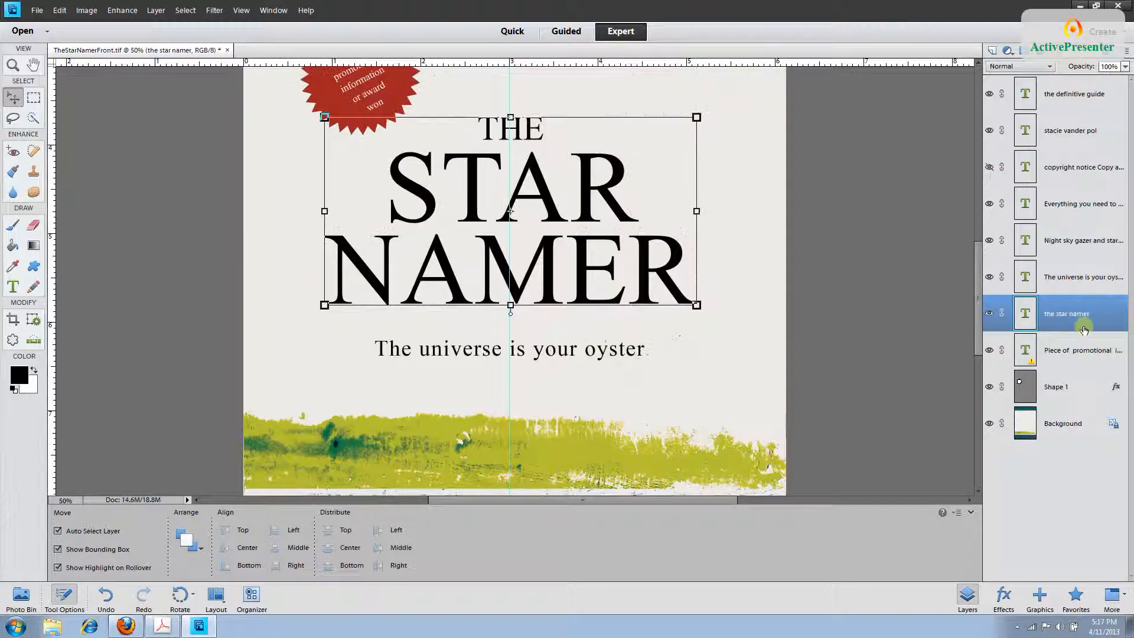
# Retype the red badge text as 'the most complete resource on the topic', then zoom out.
pyautogui.click(1081, 350)
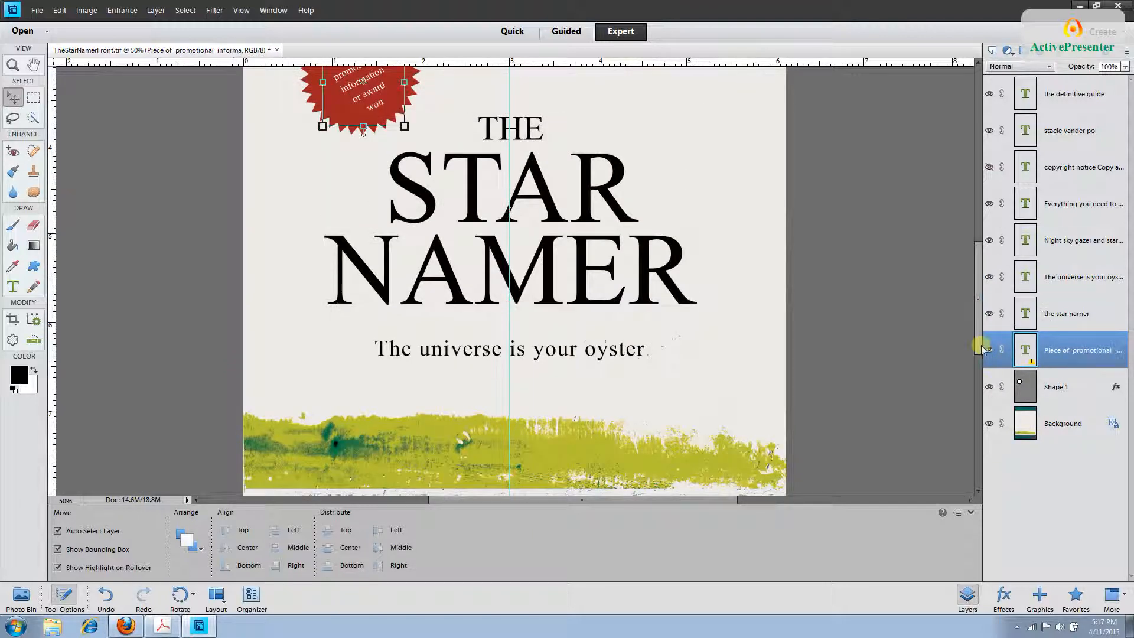
pyautogui.scroll(2, 980, 342)
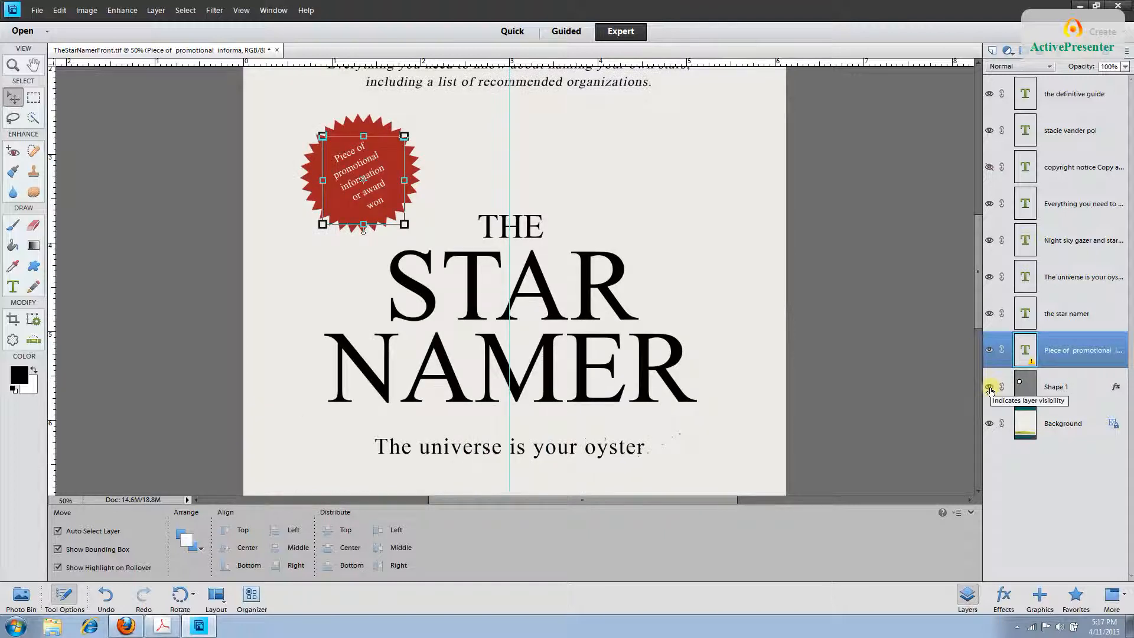
pyautogui.click(15, 286)
pyautogui.moveTo(385, 205); pyautogui.dragTo(334, 161)
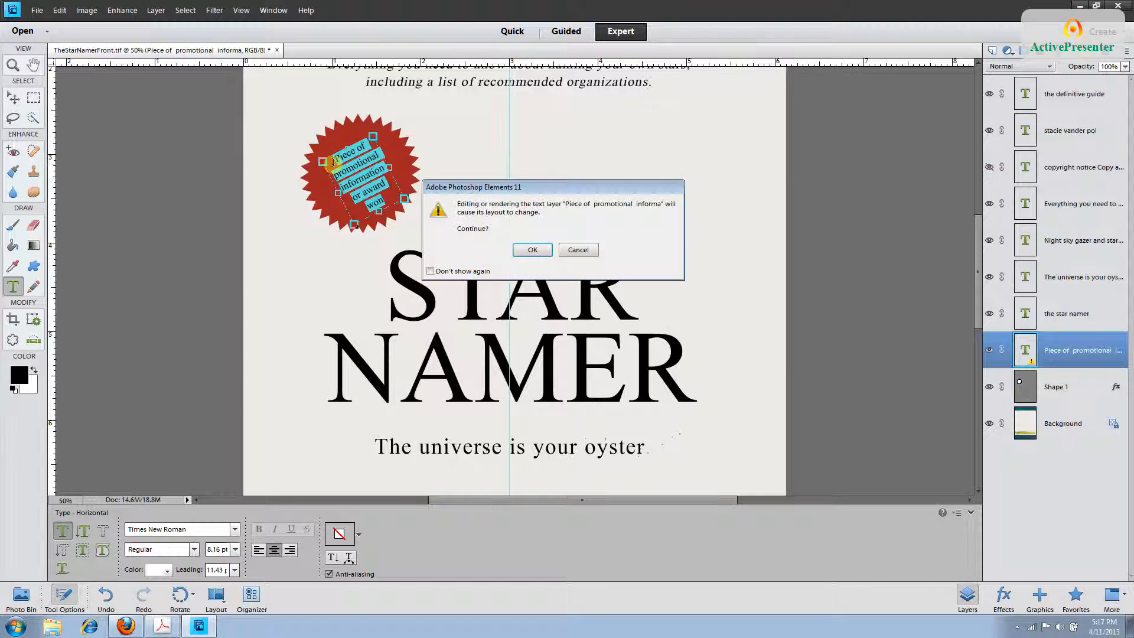
pyautogui.press('Return')
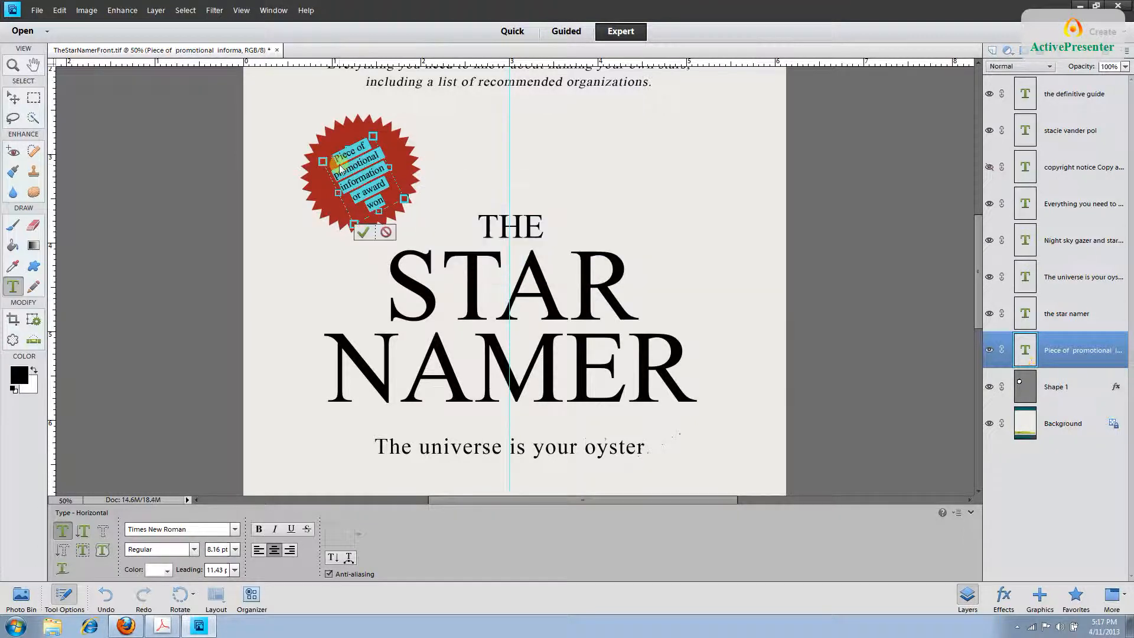
pyautogui.write('the most')
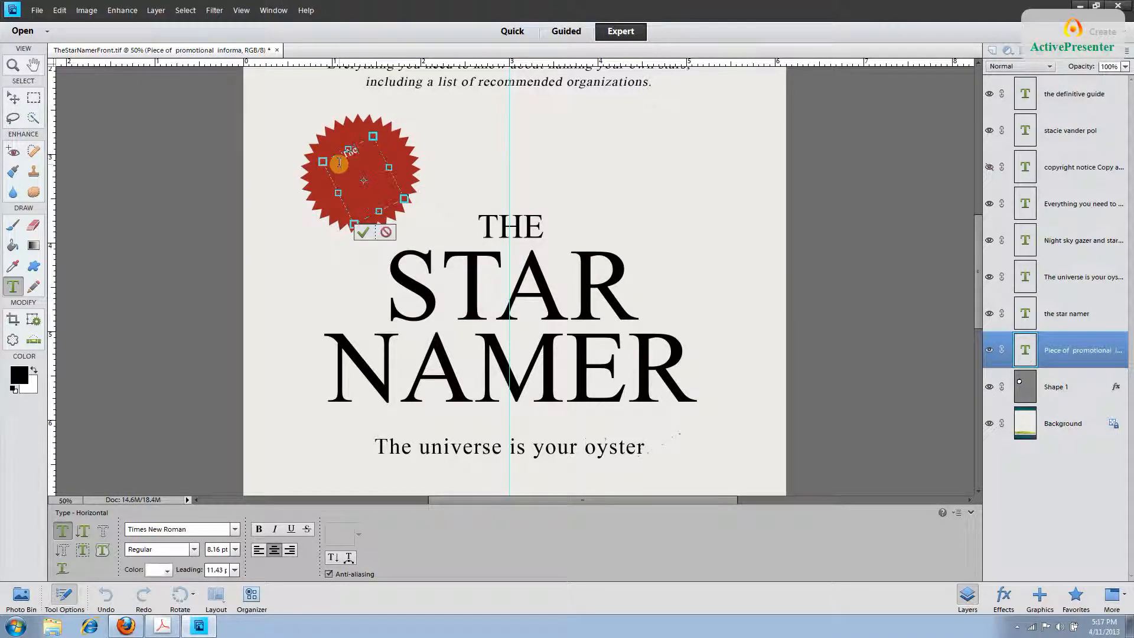
pyautogui.write(' complete resource on the topi')
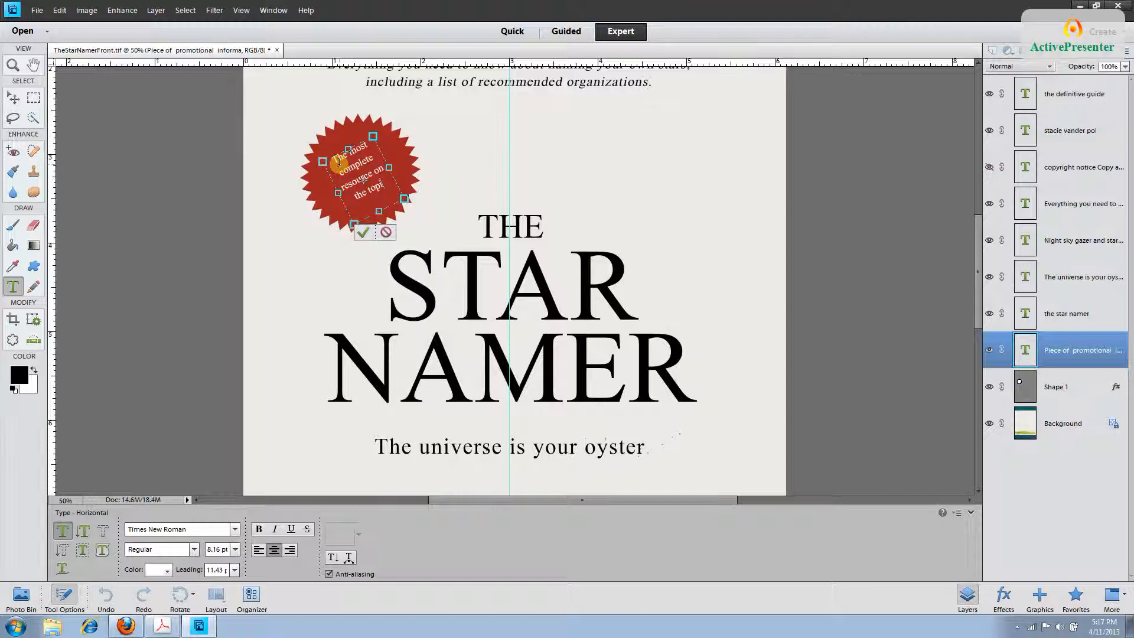
pyautogui.write('c')
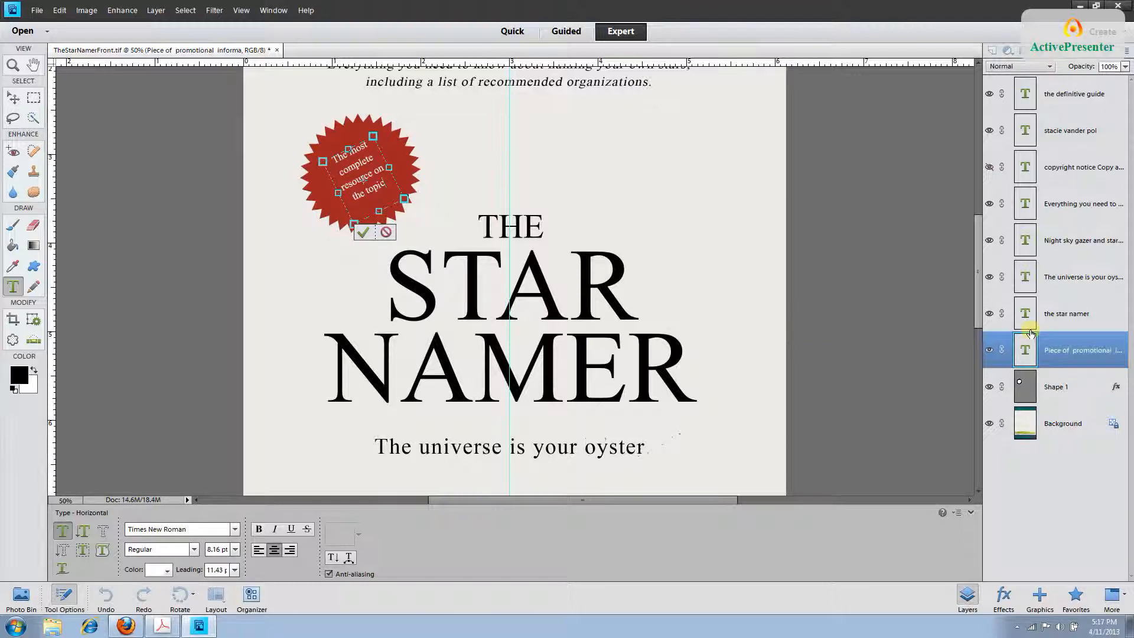
pyautogui.click(1064, 355)
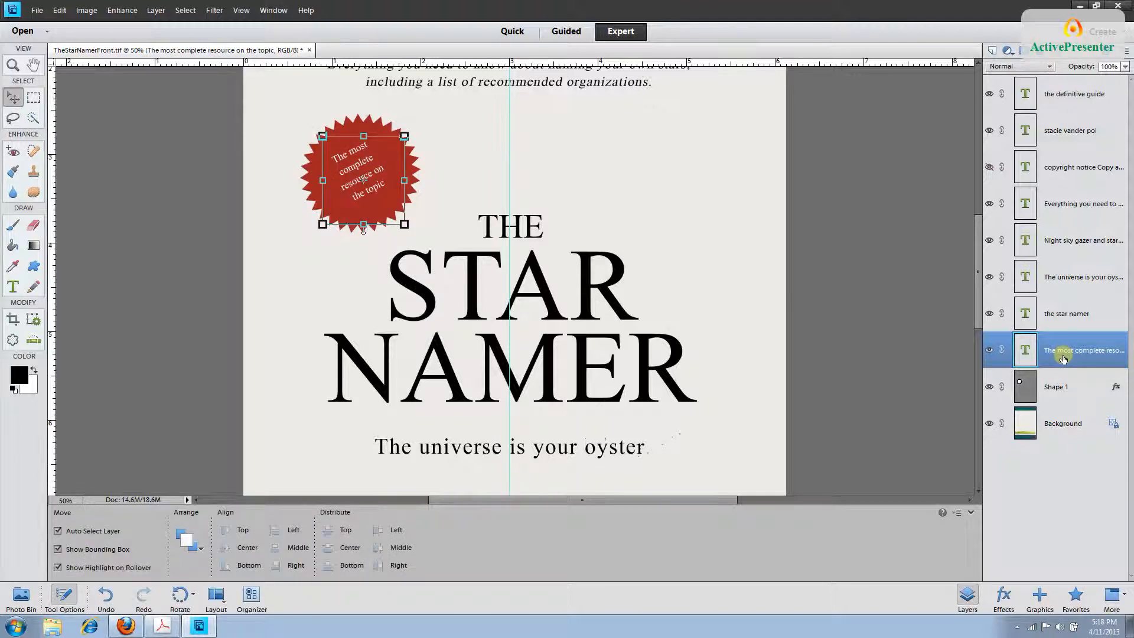
pyautogui.hotkey('ctrl', '-')
pyautogui.hotkey('ctrl', '-')
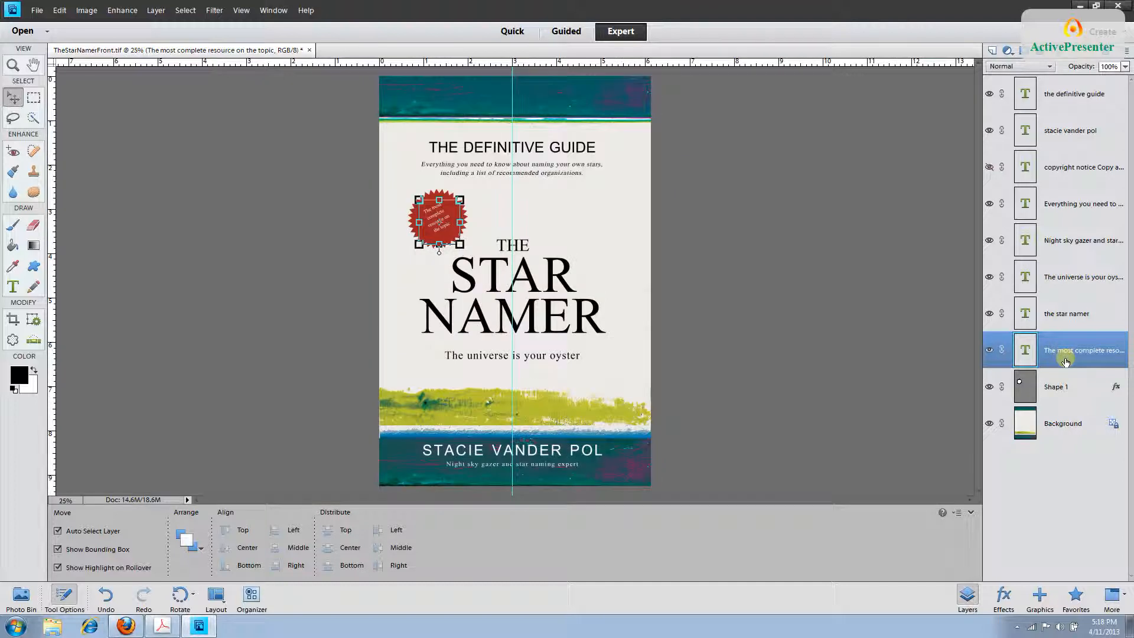
pyautogui.click(1083, 433)
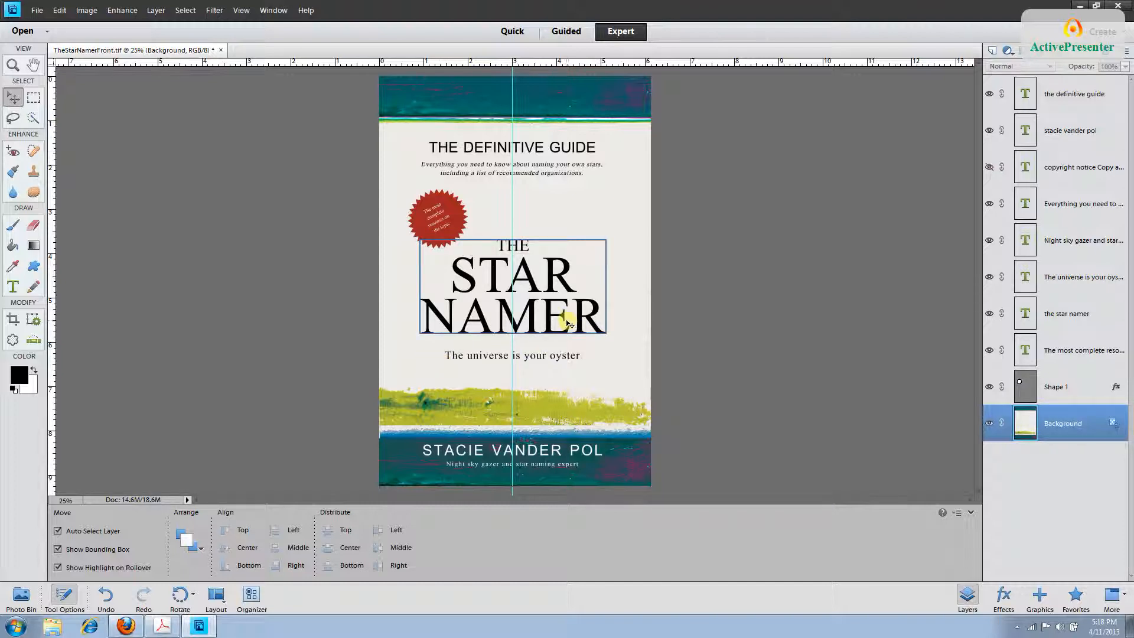
pyautogui.click(12, 288)
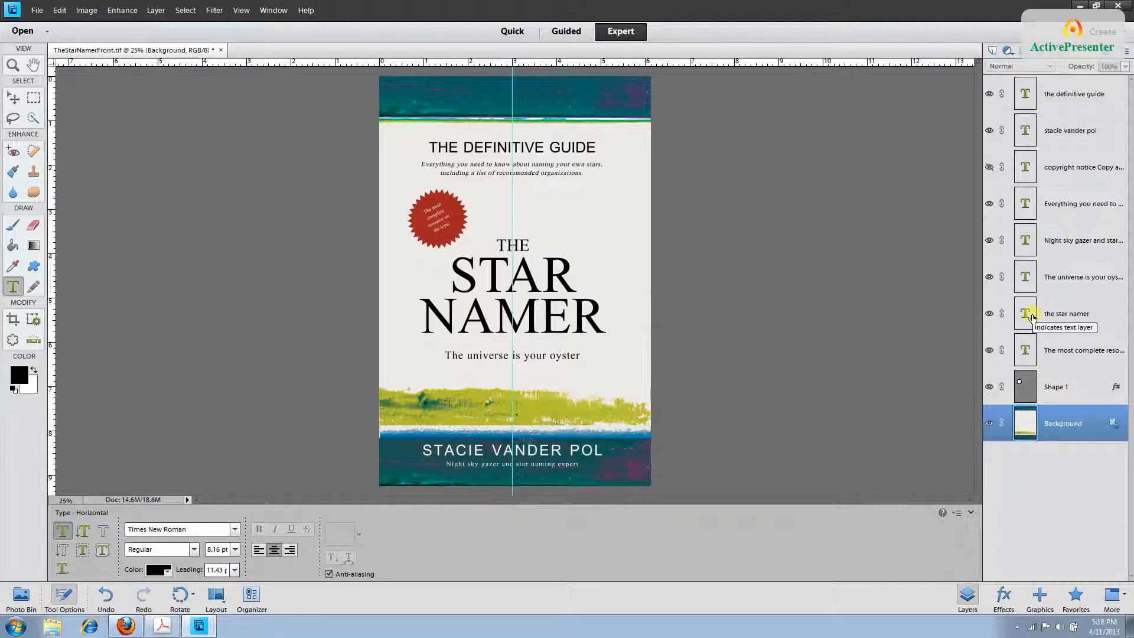
pyautogui.click(1079, 317)
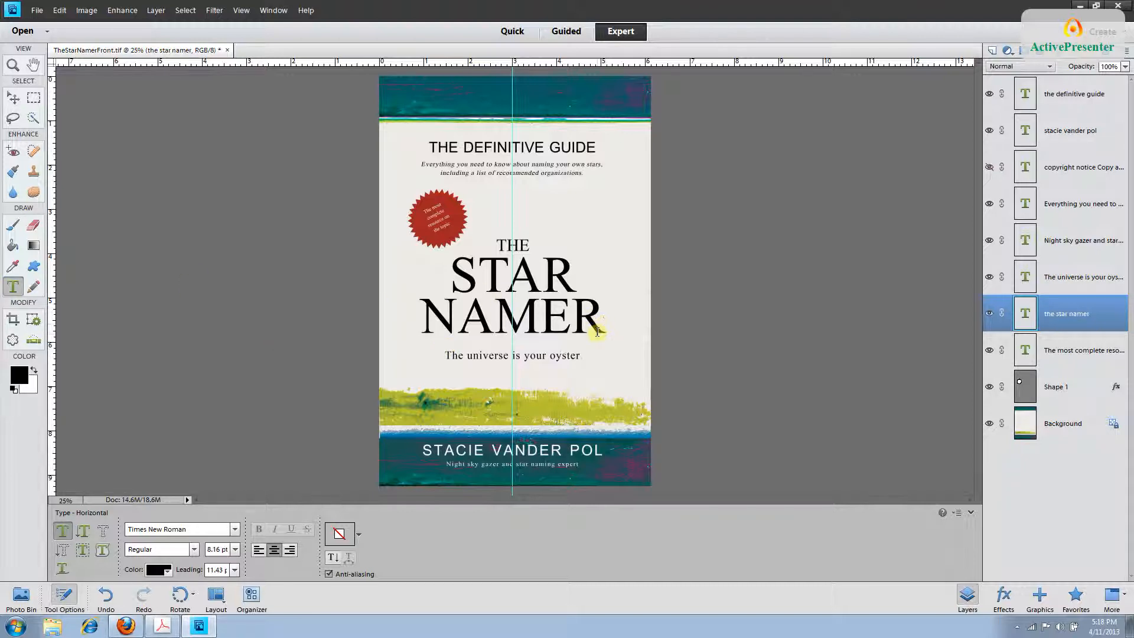
# Replace NAMER with HANDBOOK in the title and commit the edit.
pyautogui.moveTo(597, 332); pyautogui.dragTo(425, 332)
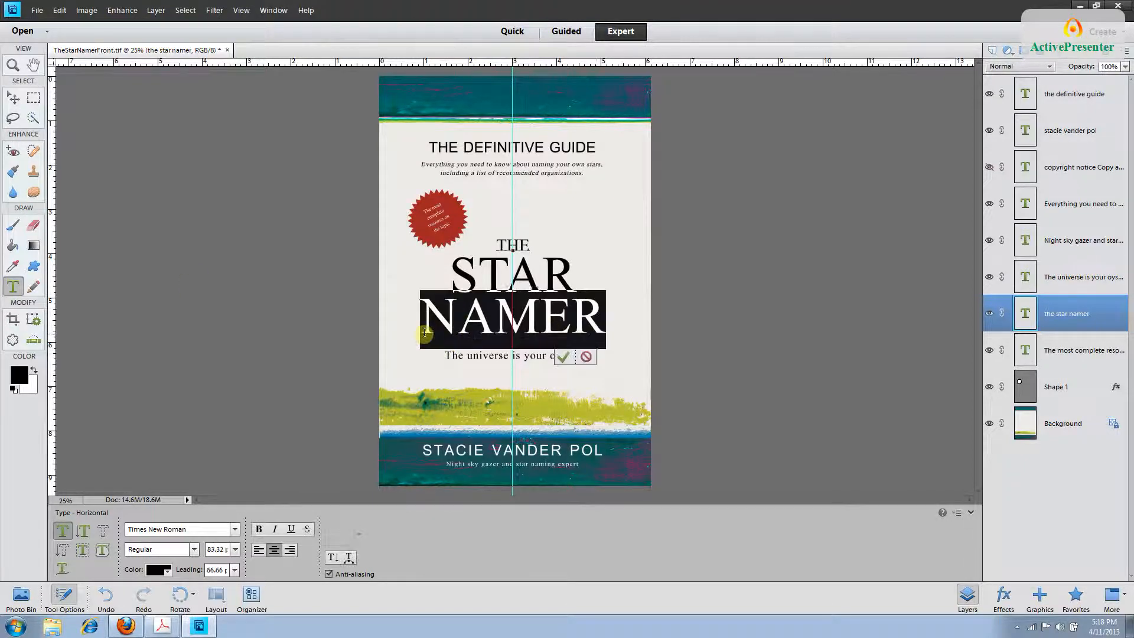
pyautogui.write('HAR')
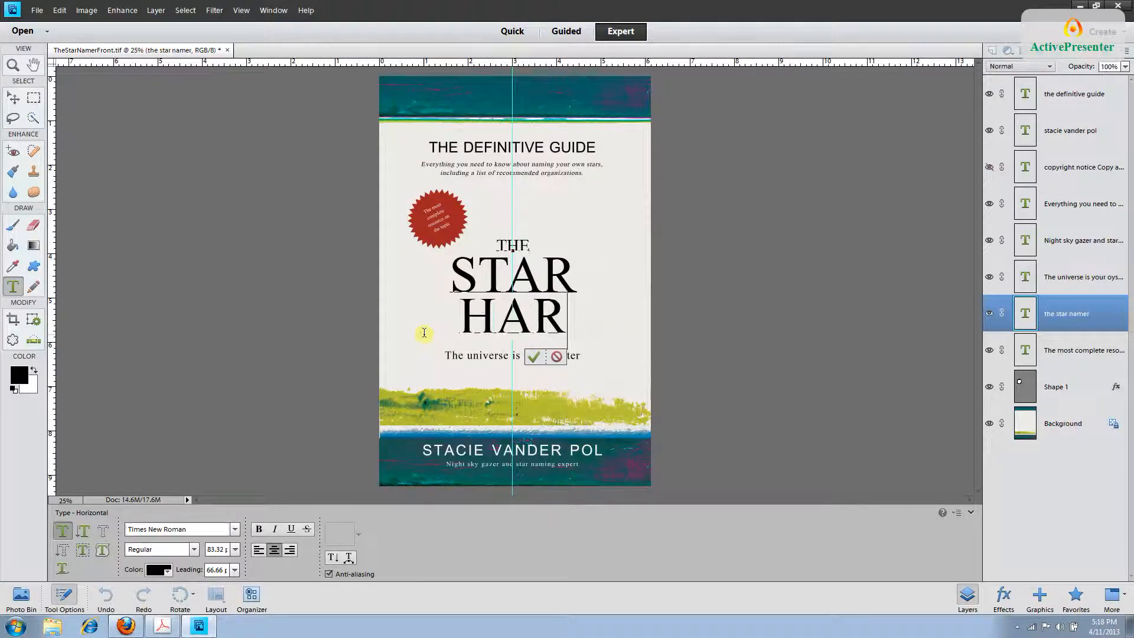
pyautogui.press('BackSpace')
pyautogui.write('NDBOOK')
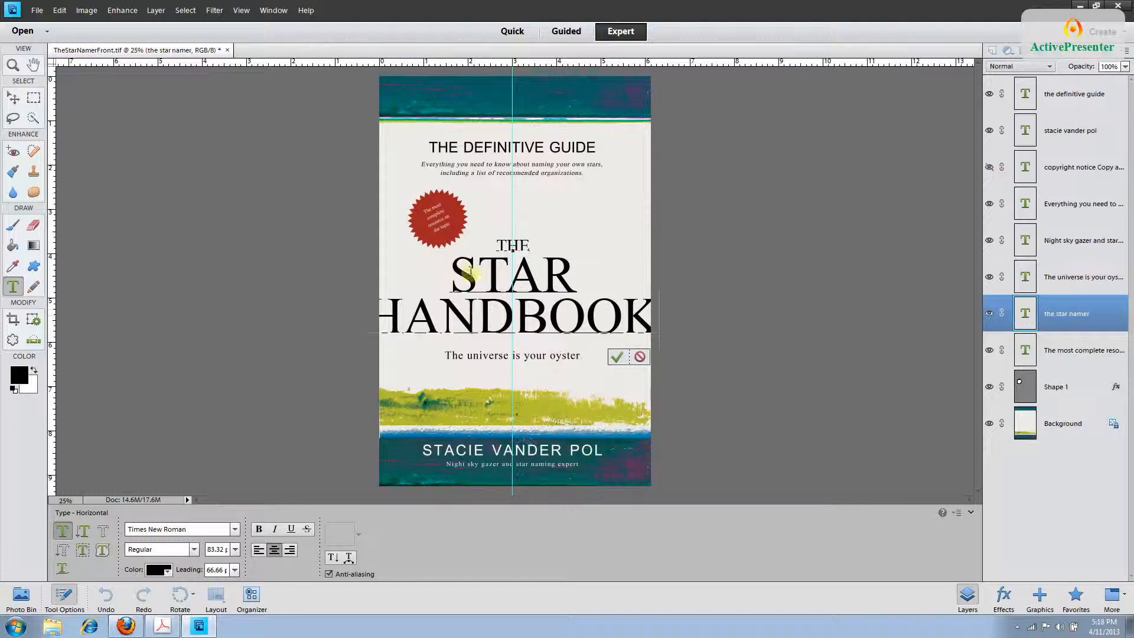
pyautogui.click(451, 282)
pyautogui.click(1059, 316)
pyautogui.press('v')
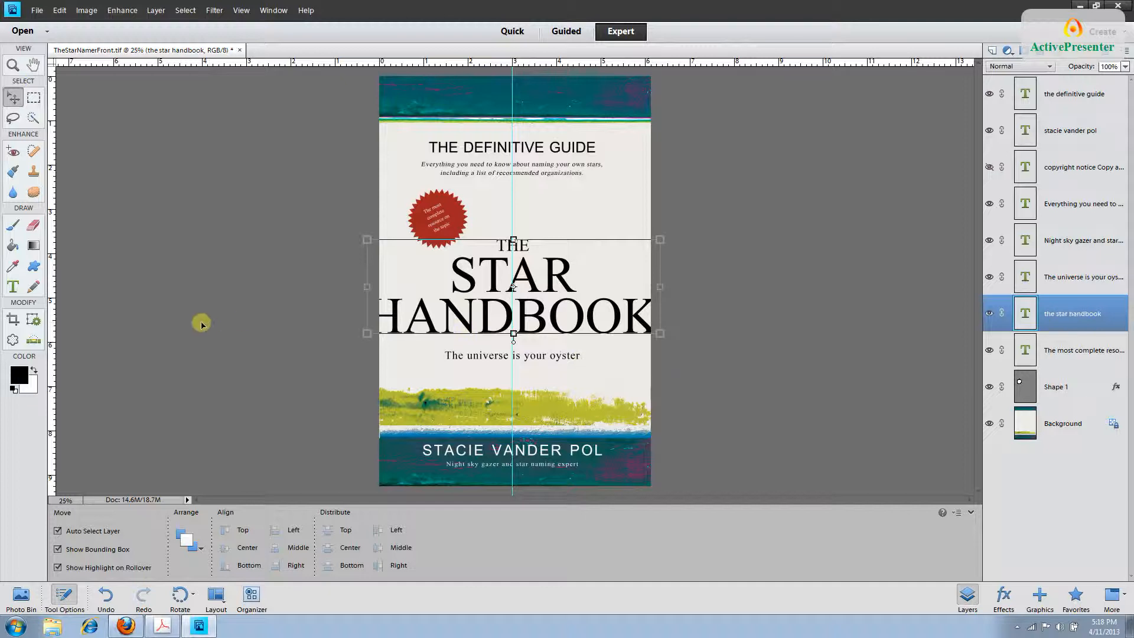
pyautogui.click(13, 287)
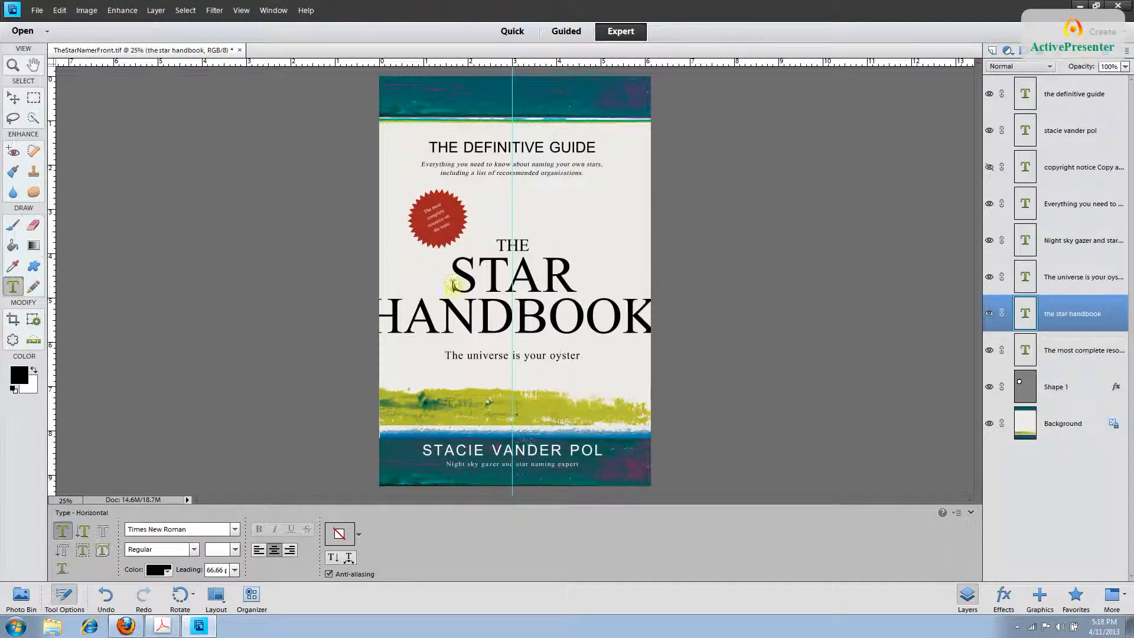
# Set the STAR HANDBOOK title lines to 72 pt and commit.
pyautogui.moveTo(451, 284); pyautogui.dragTo(702, 324)
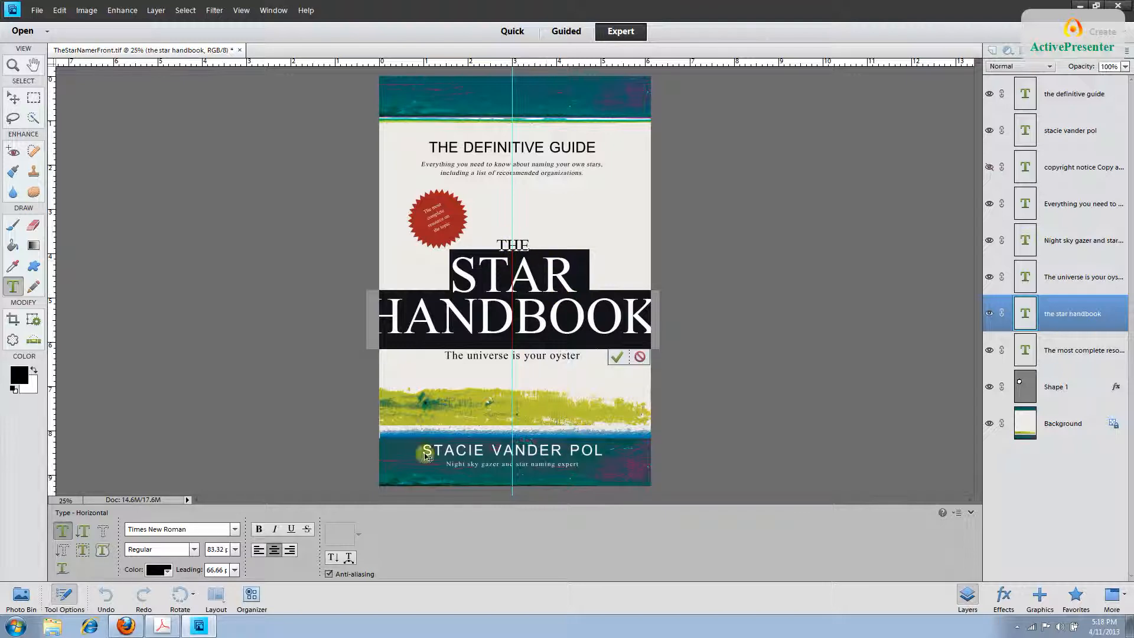
pyautogui.click(235, 550)
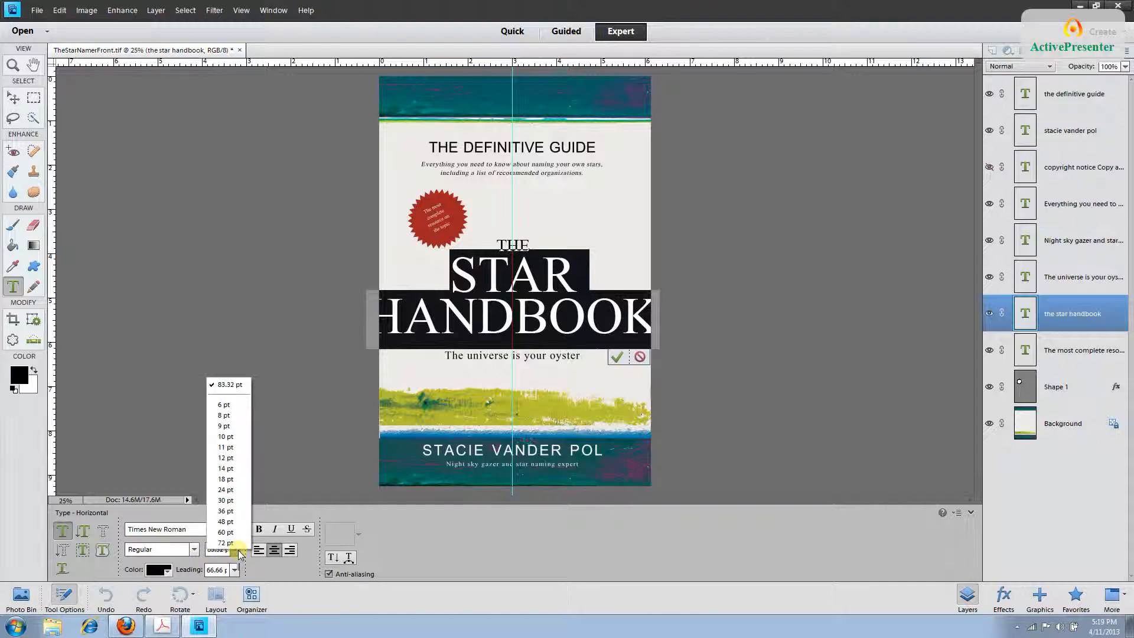
pyautogui.click(226, 543)
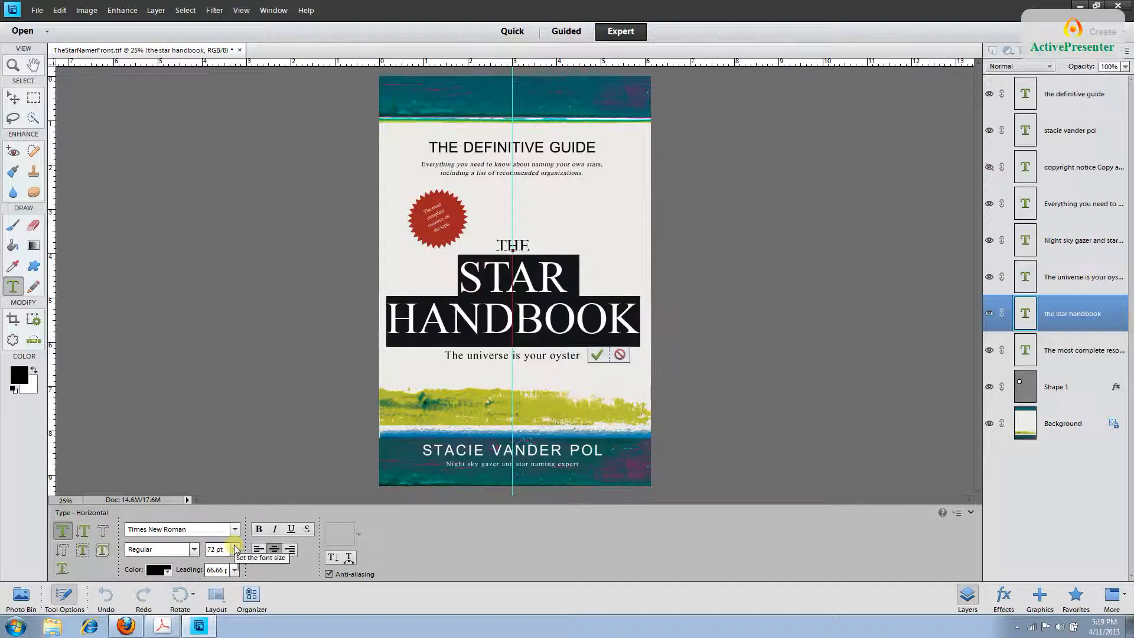
pyautogui.click(1065, 407)
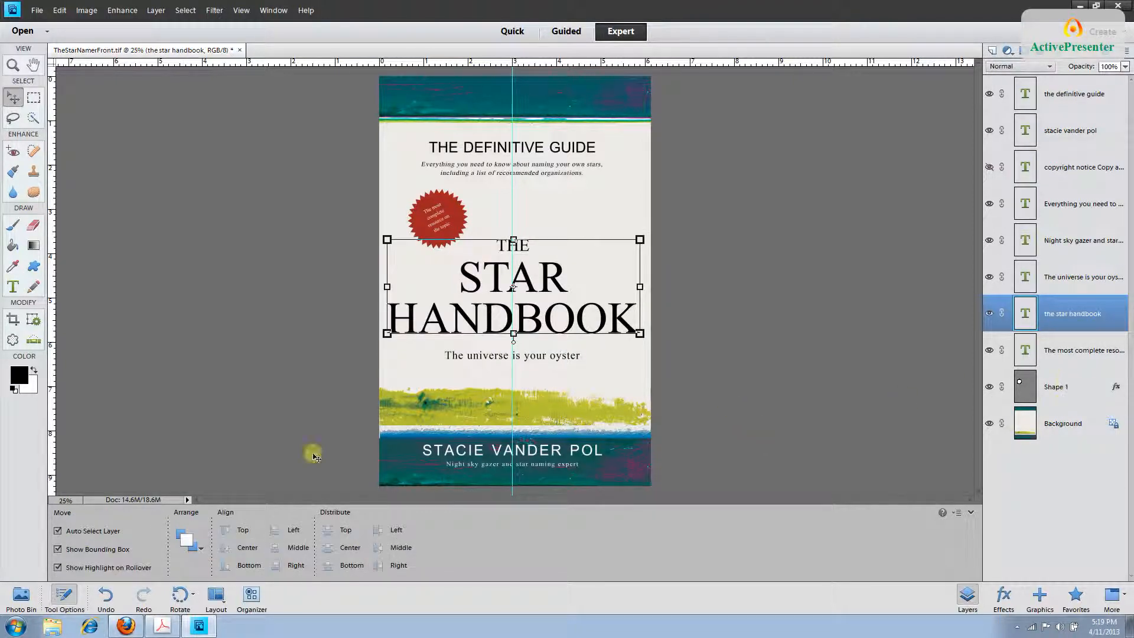
# Reselect all the title text and reduce it further to 60 pt.
pyautogui.click(13, 286)
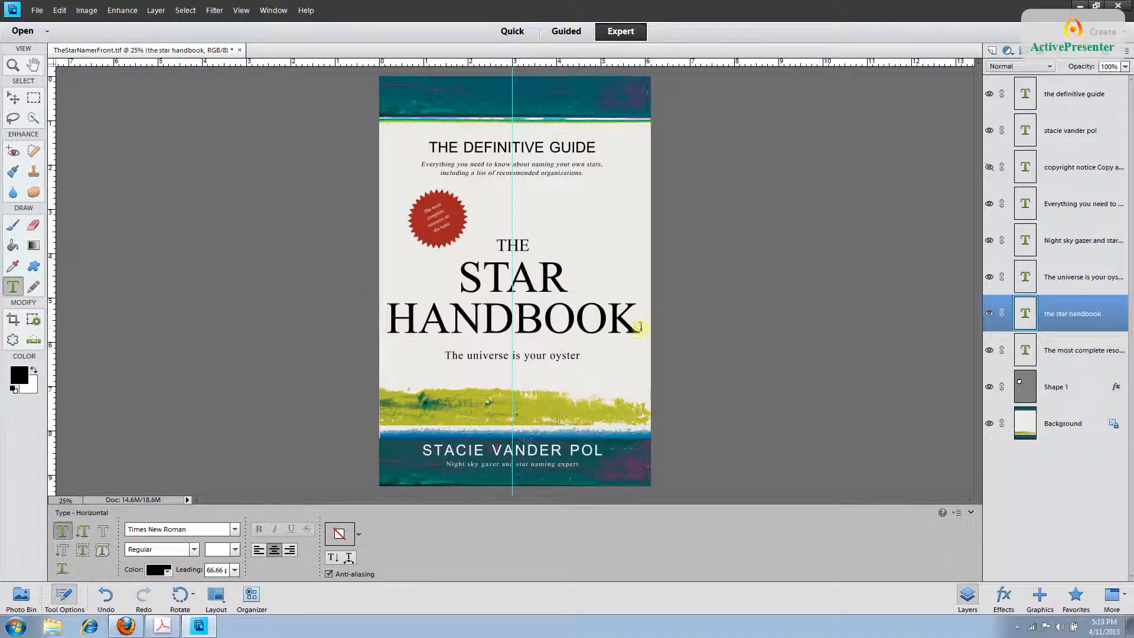
pyautogui.click(460, 291)
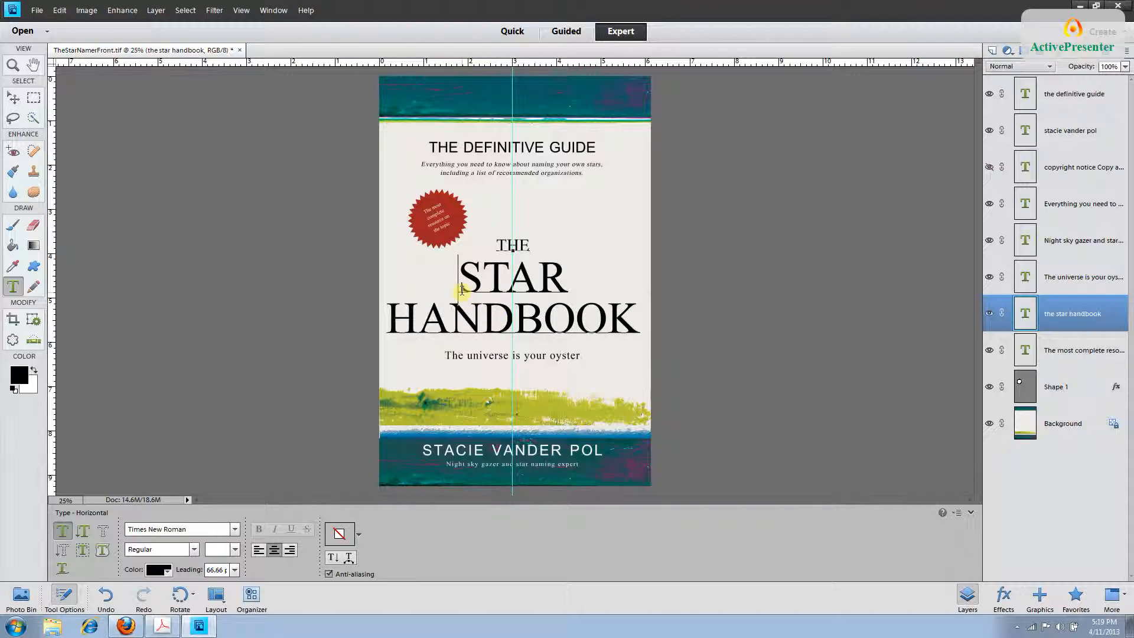
pyautogui.hotkey('ctrl', 'a')
pyautogui.click(234, 549)
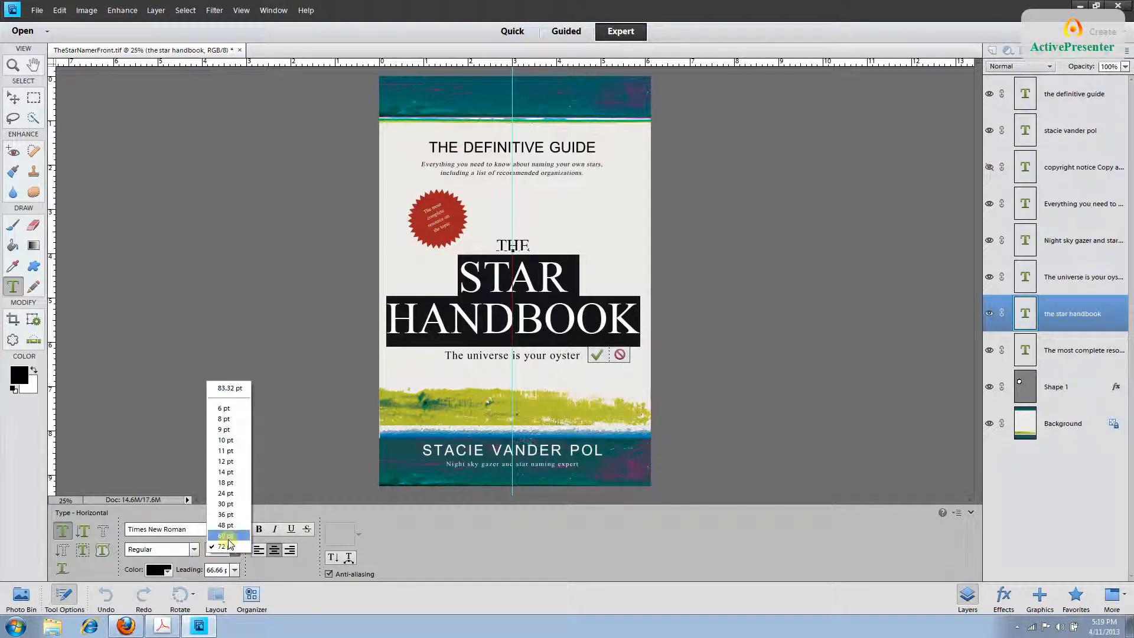
pyautogui.click(227, 535)
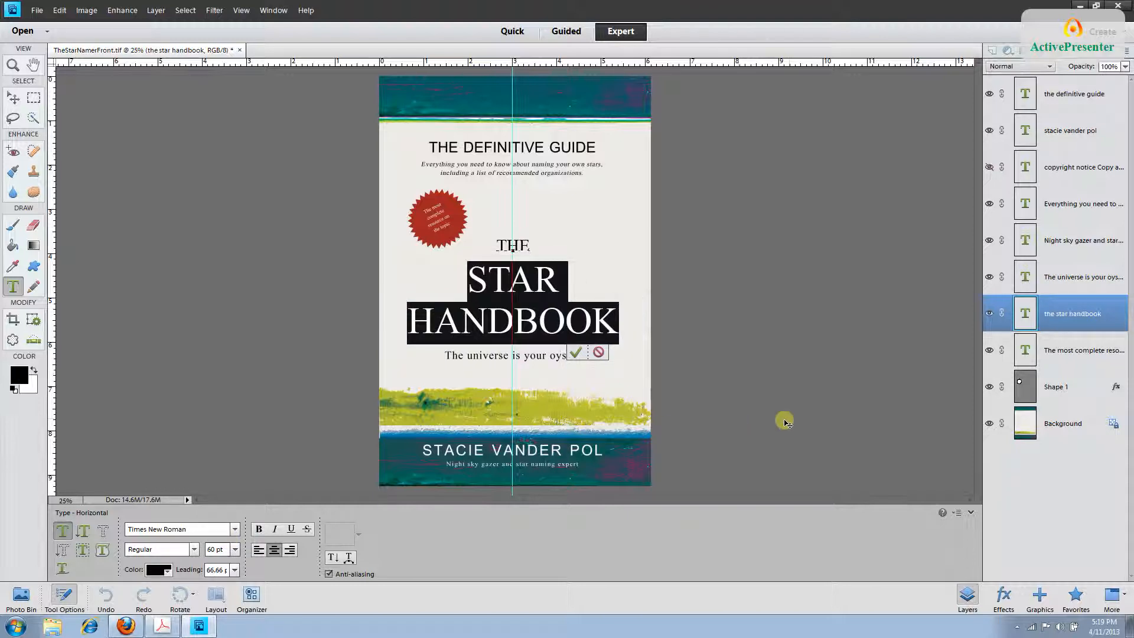
pyautogui.click(1074, 309)
# Set the title's leading to 48 pt, then refine it to 55 pt.
pyautogui.press('v')
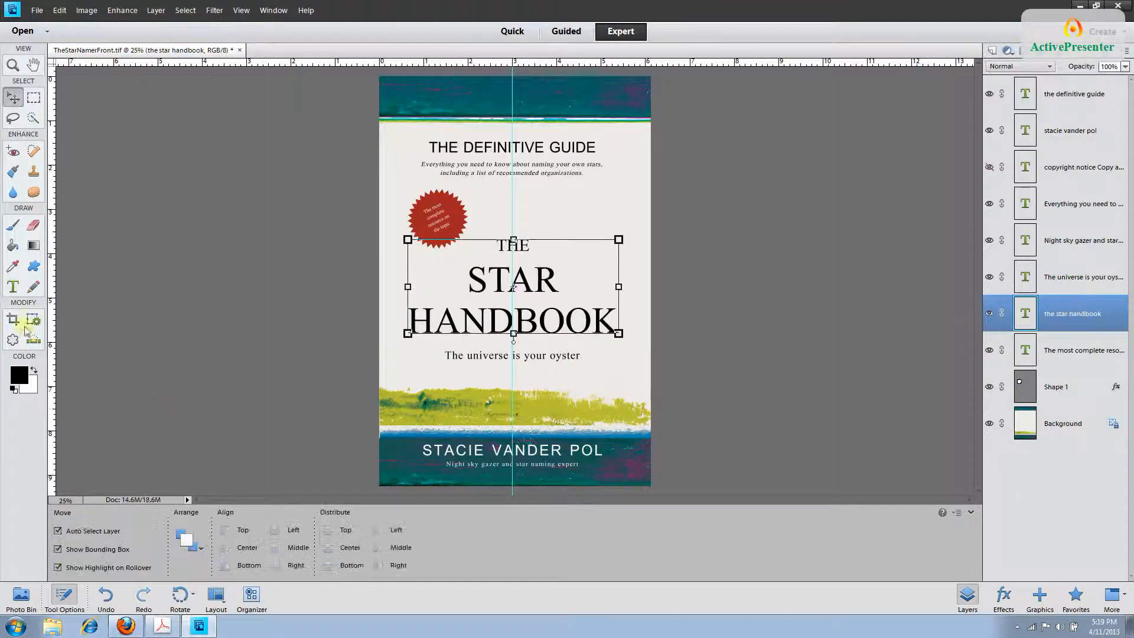
pyautogui.click(12, 288)
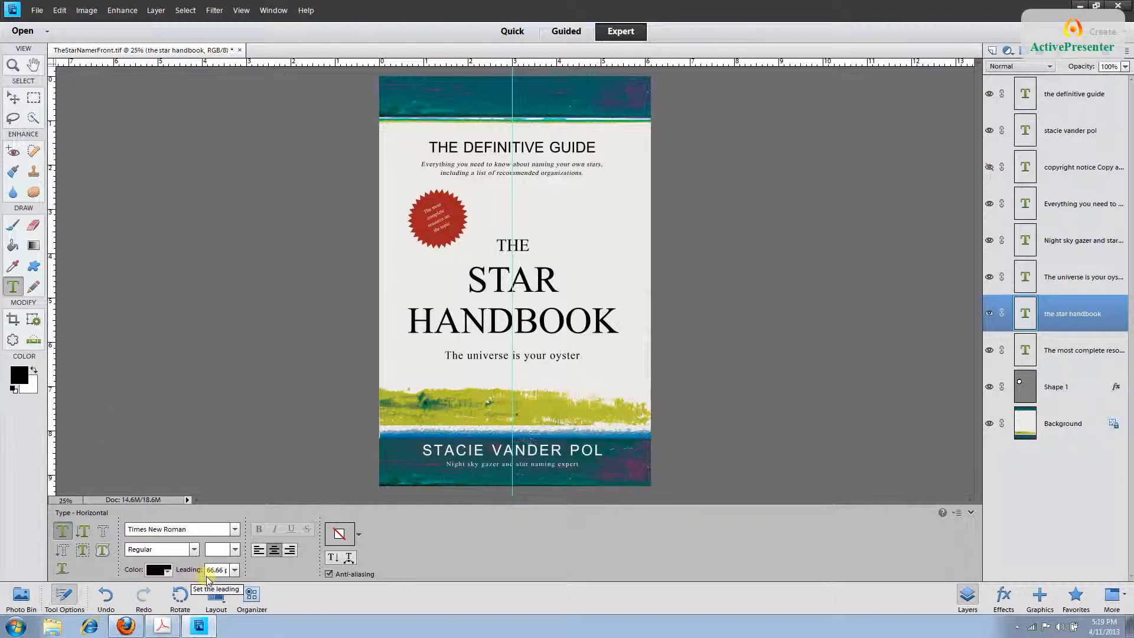
pyautogui.click(235, 570)
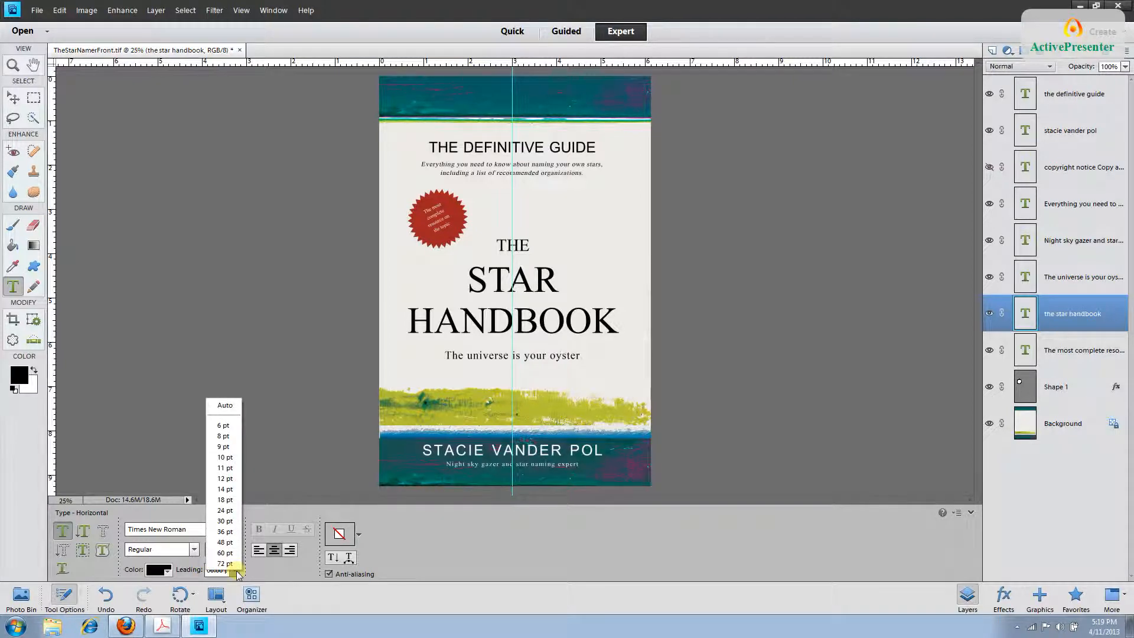
pyautogui.click(230, 542)
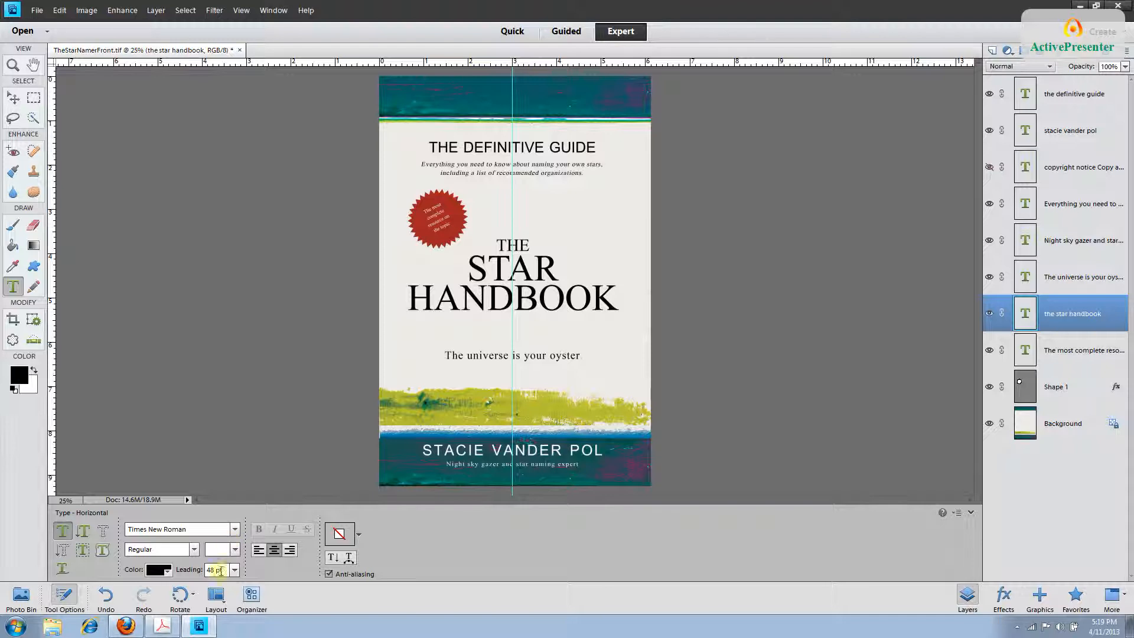
pyautogui.click(199, 569)
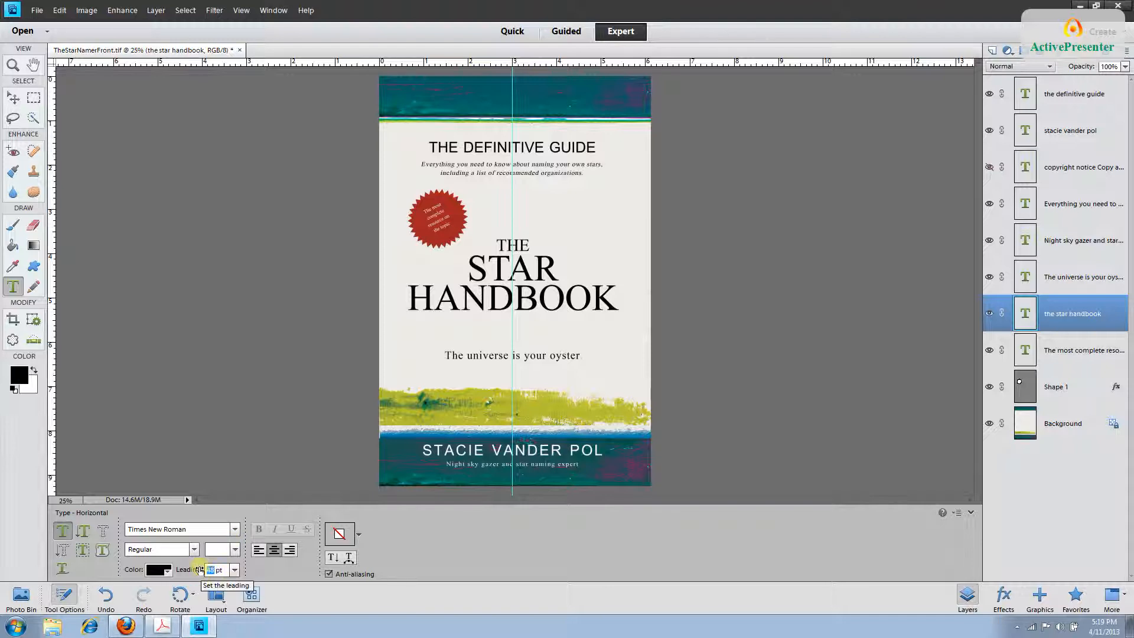
pyautogui.write('55')
pyautogui.press('Return')
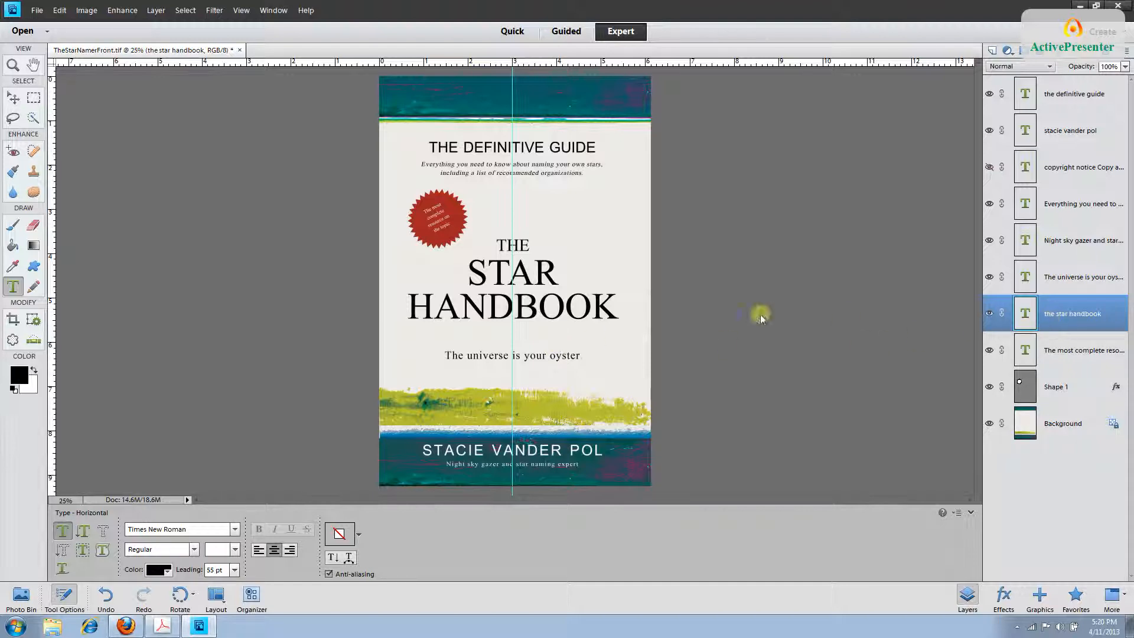
# Drag the title layer lower to sit just above the subtitle, checking it with undo/redo.
pyautogui.click(13, 103)
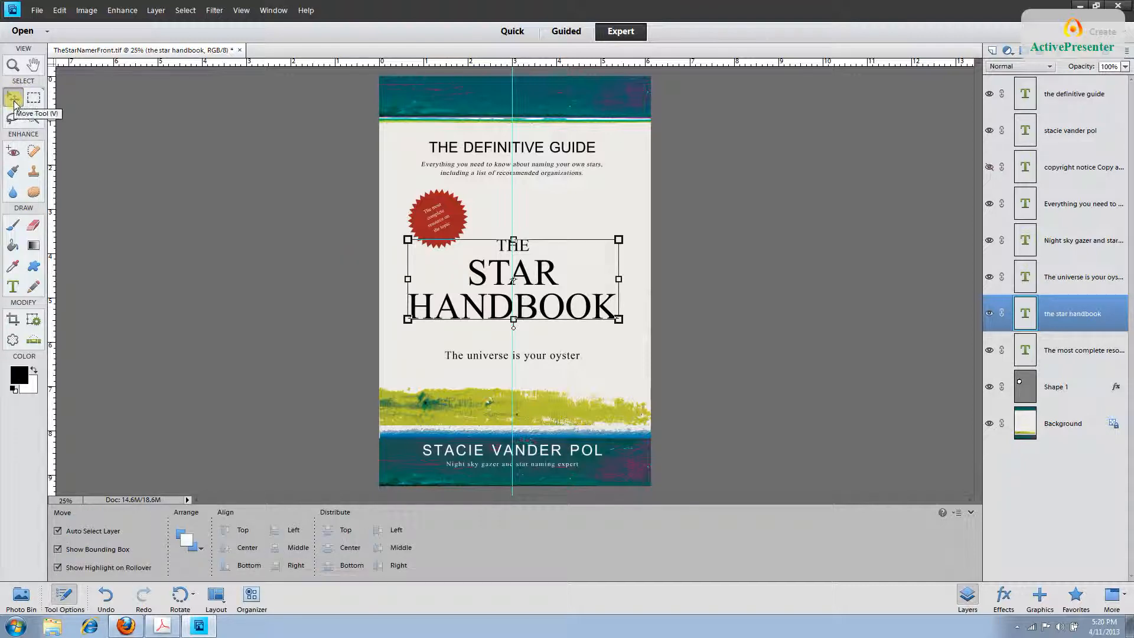
pyautogui.moveTo(458, 288); pyautogui.dragTo(461, 314)
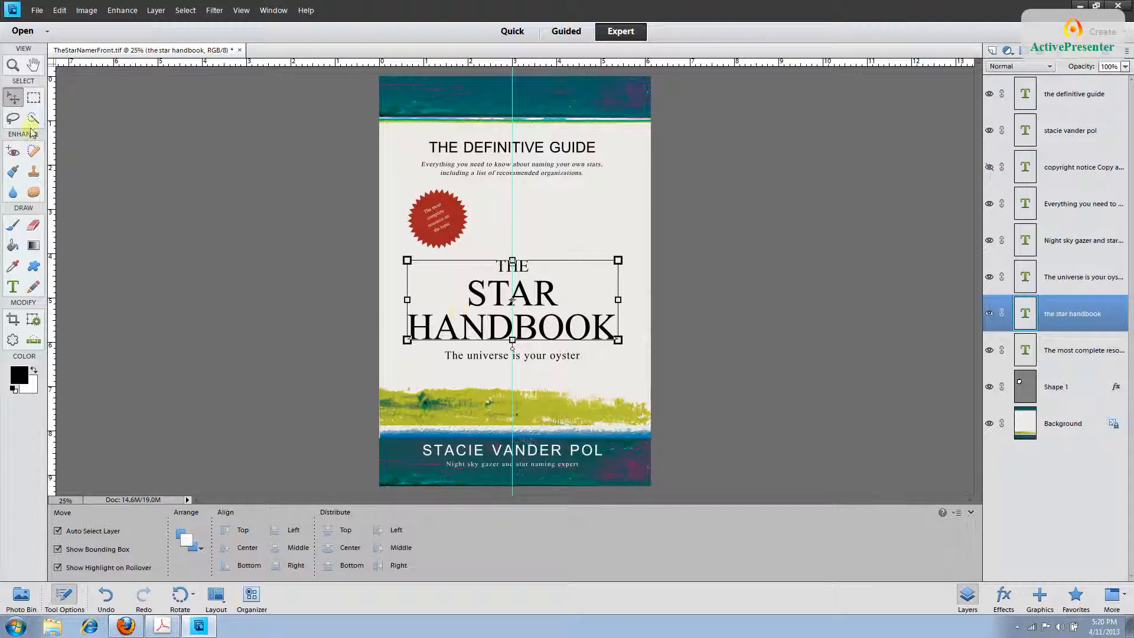
pyautogui.click(59, 10)
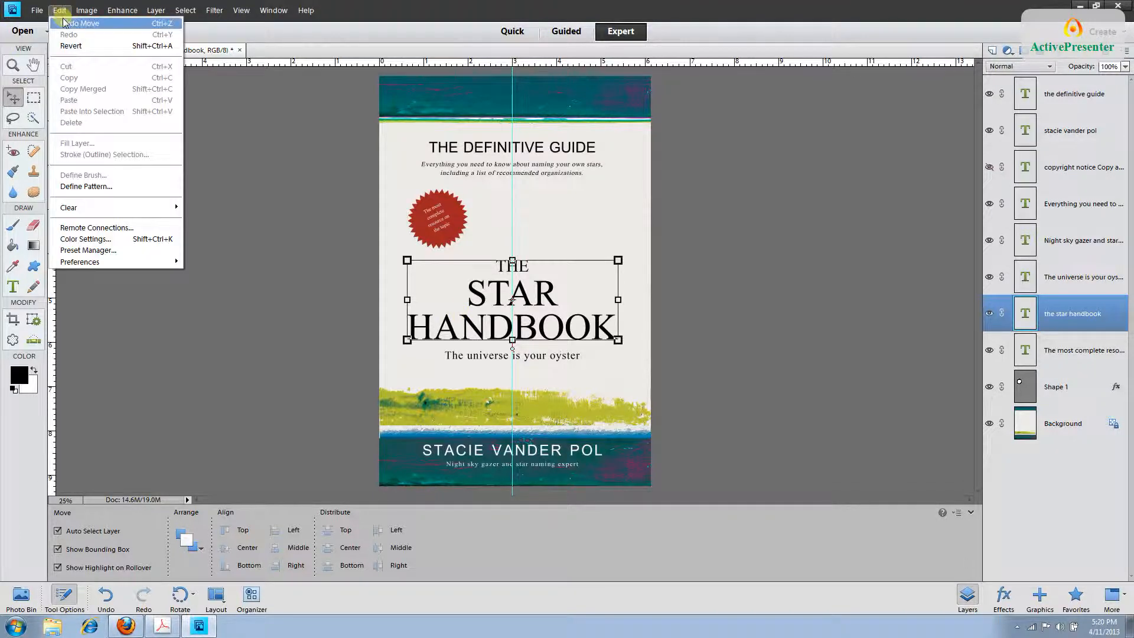
pyautogui.click(63, 23)
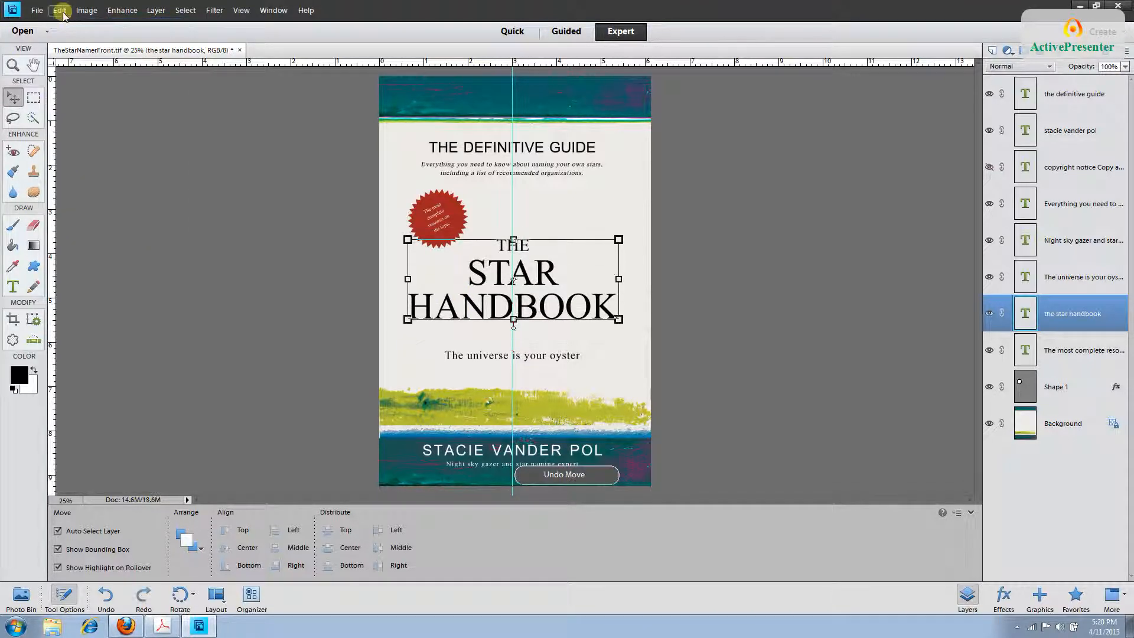
pyautogui.click(60, 11)
pyautogui.click(64, 35)
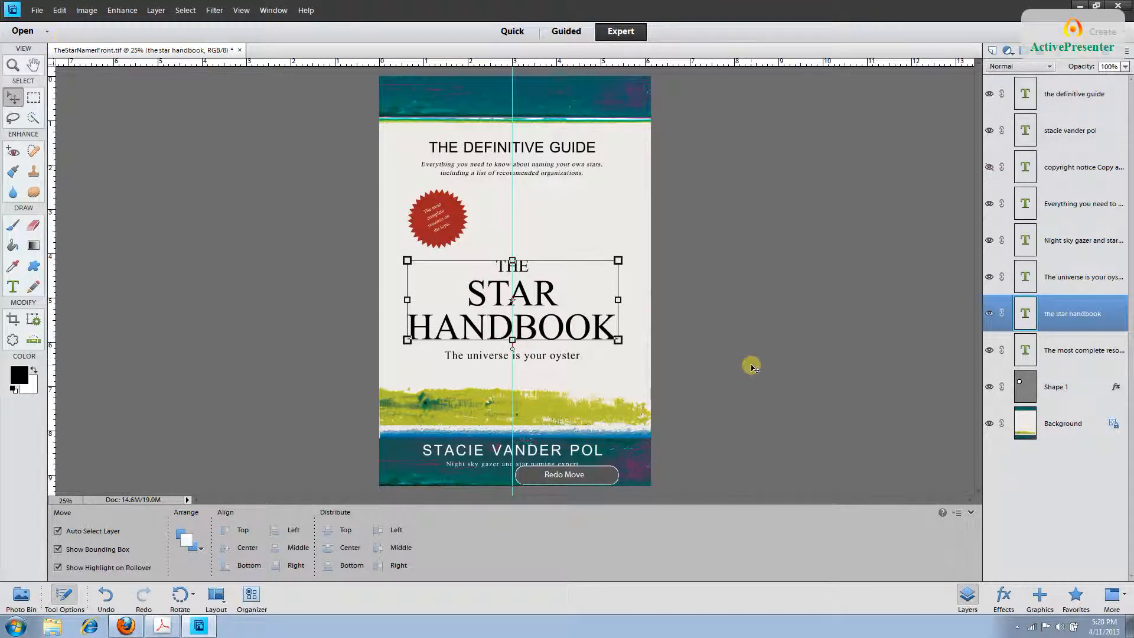
pyautogui.click(14, 287)
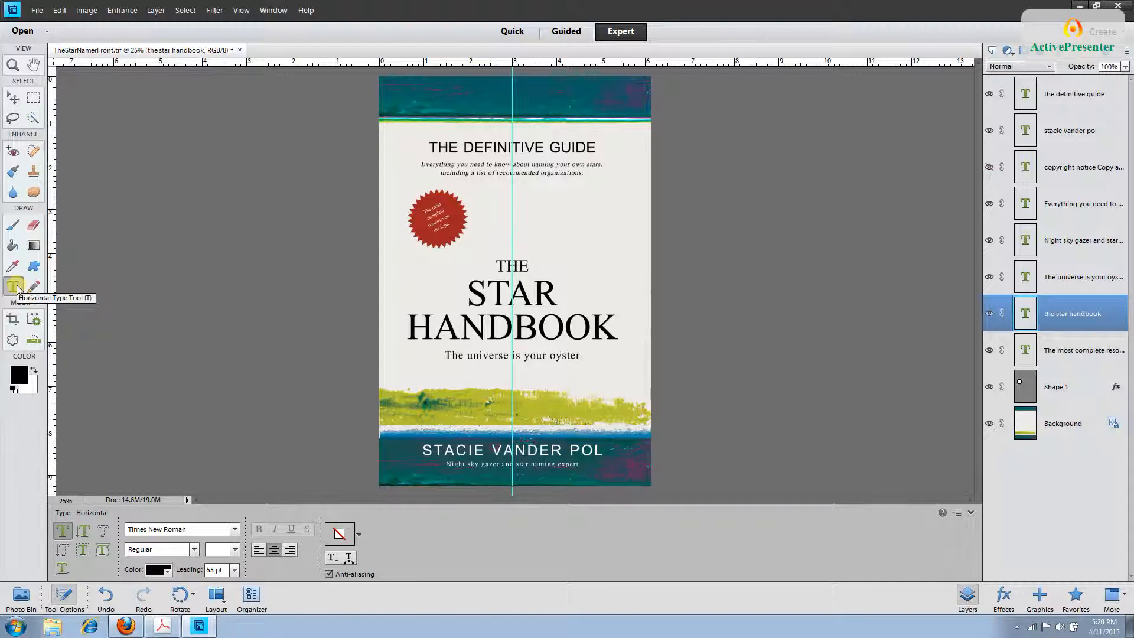
# Save the front cover, dismissing the Organizer notice.
pyautogui.click(88, 315)
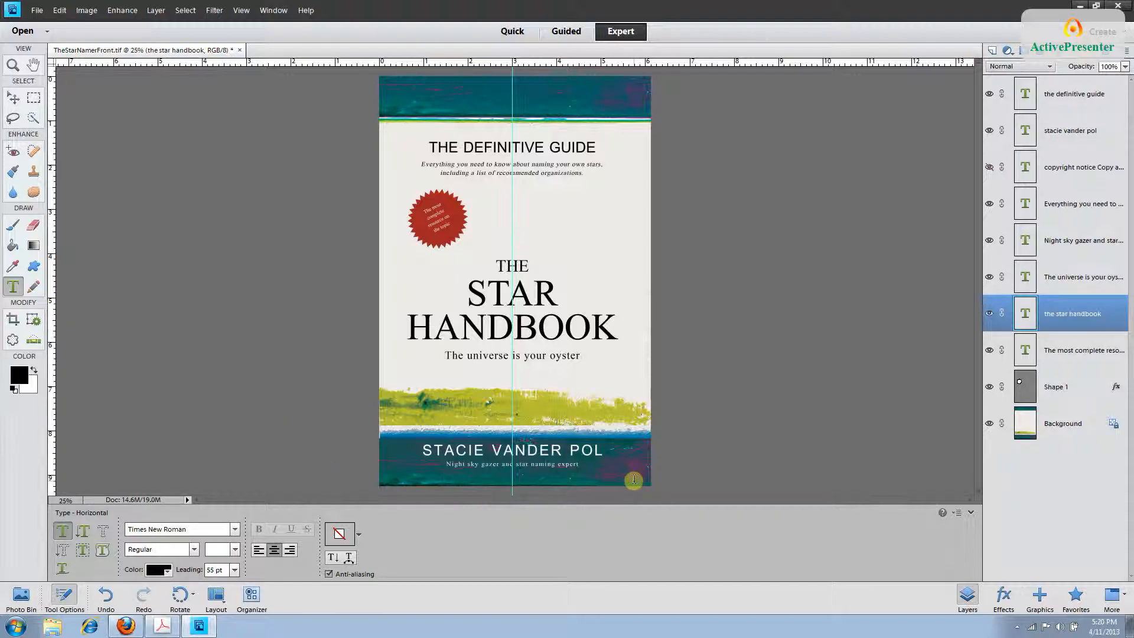
pyautogui.click(36, 10)
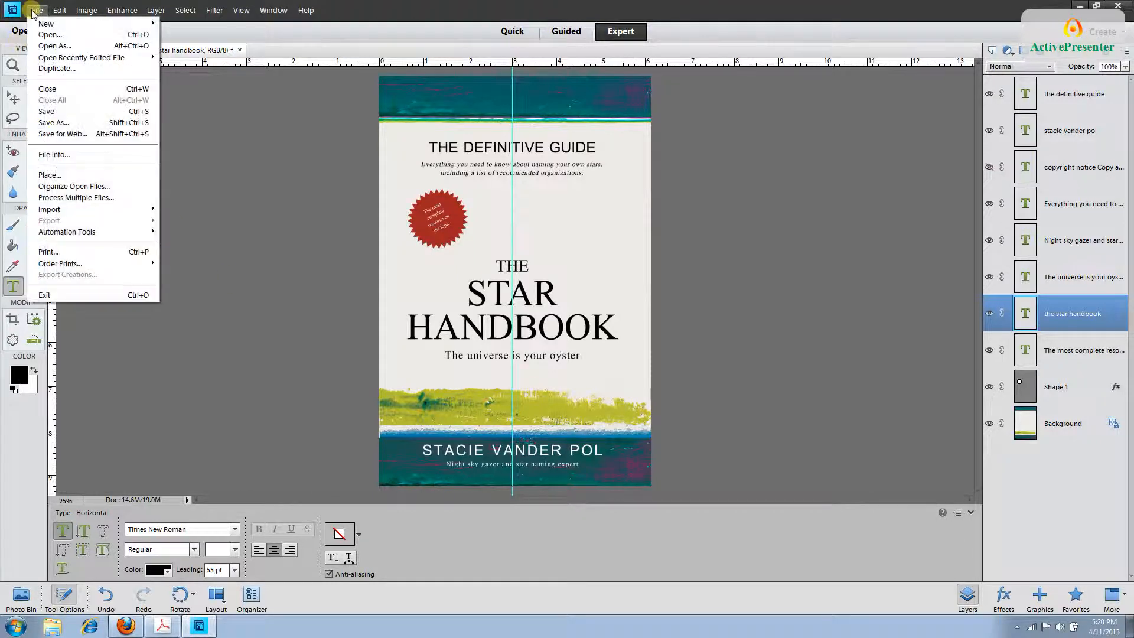
pyautogui.click(51, 110)
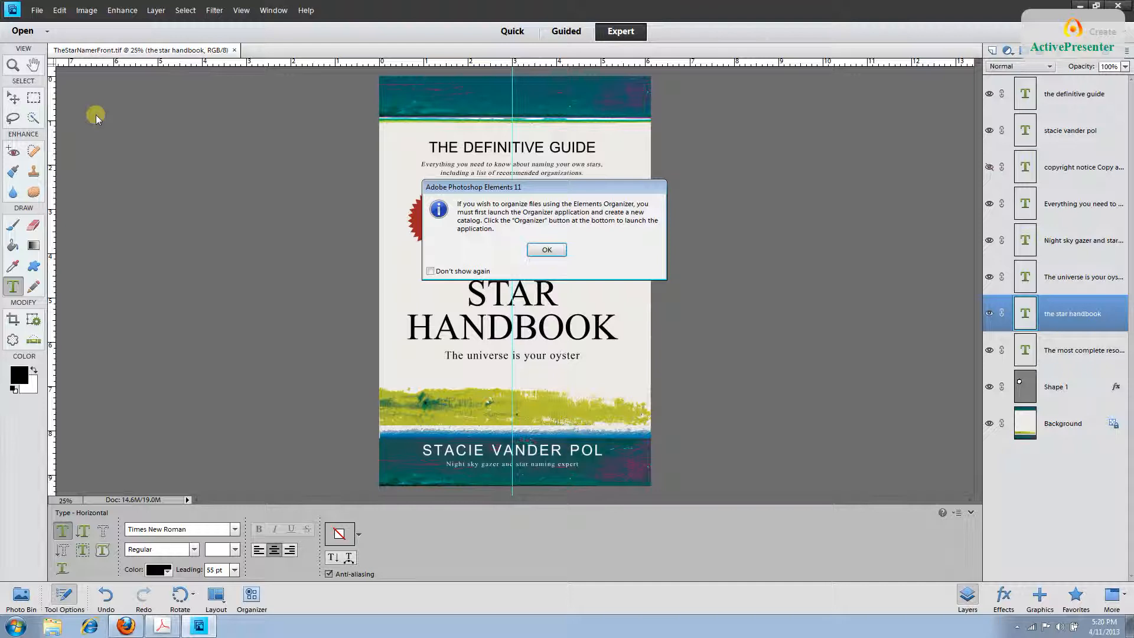
pyautogui.click(545, 250)
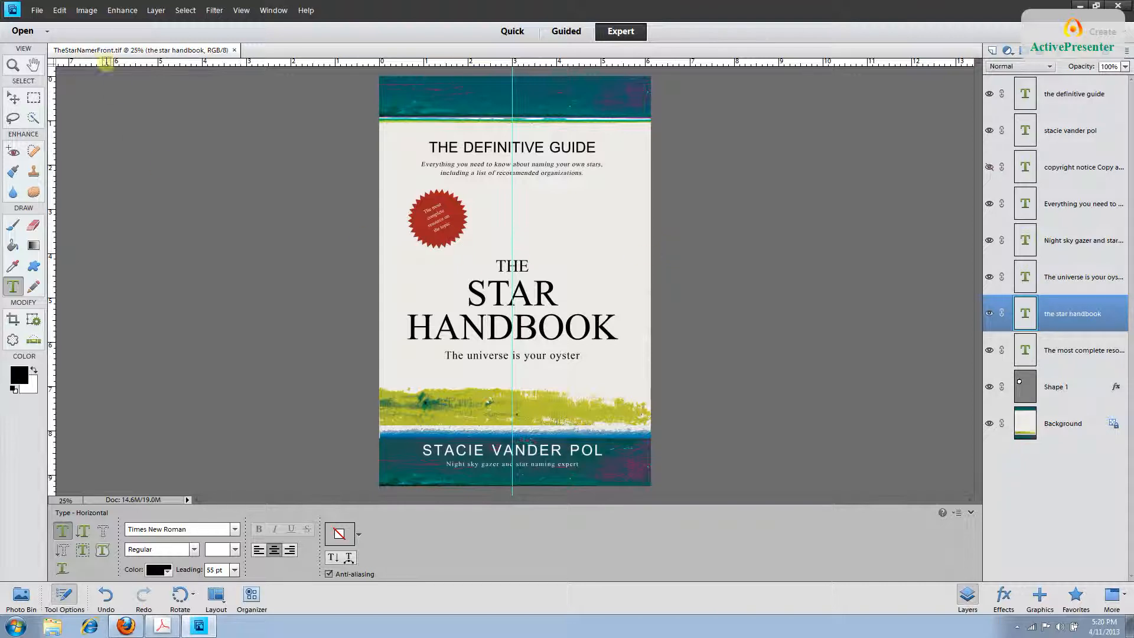
# Save a TIFF copy named TheStarNamerFrontEmbed.tif.
pyautogui.click(36, 10)
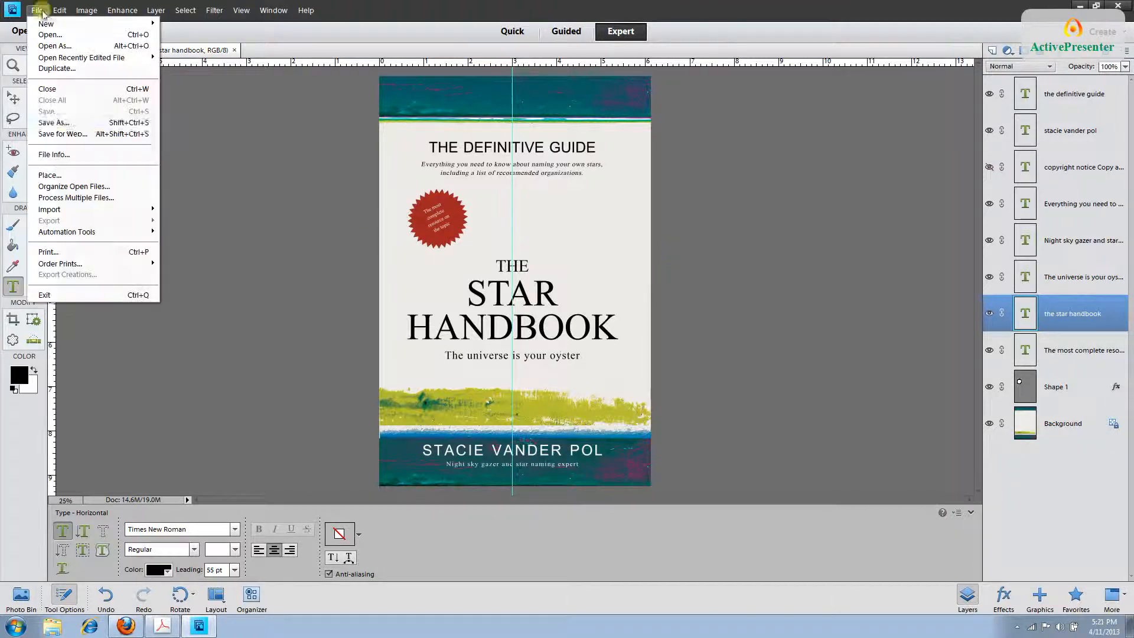
pyautogui.click(63, 123)
pyautogui.click(557, 253)
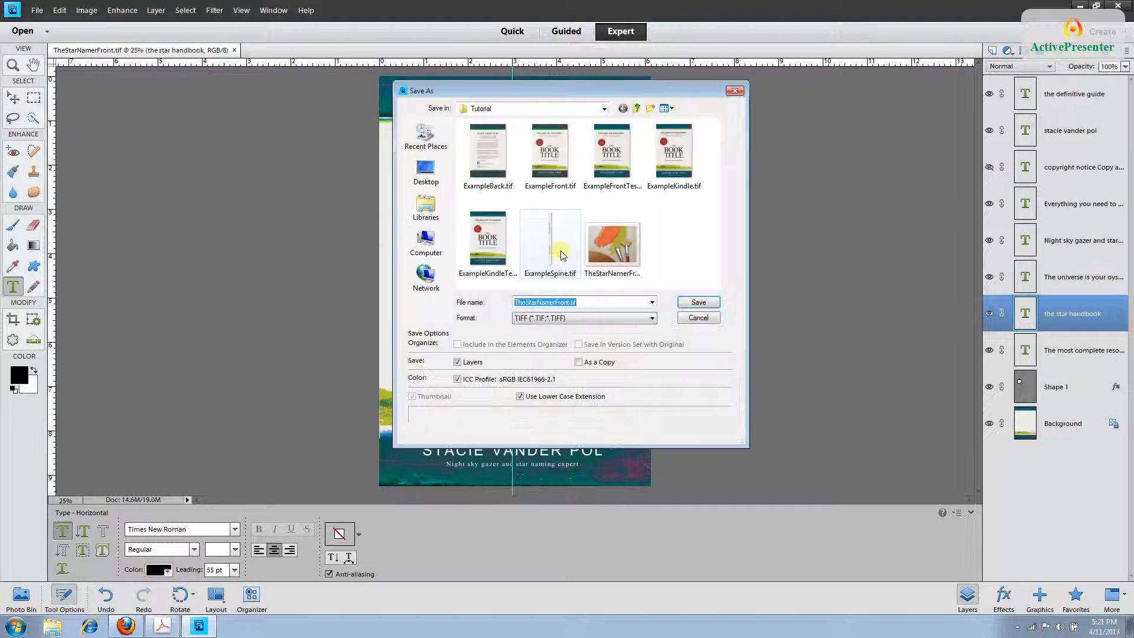
pyautogui.click(572, 302)
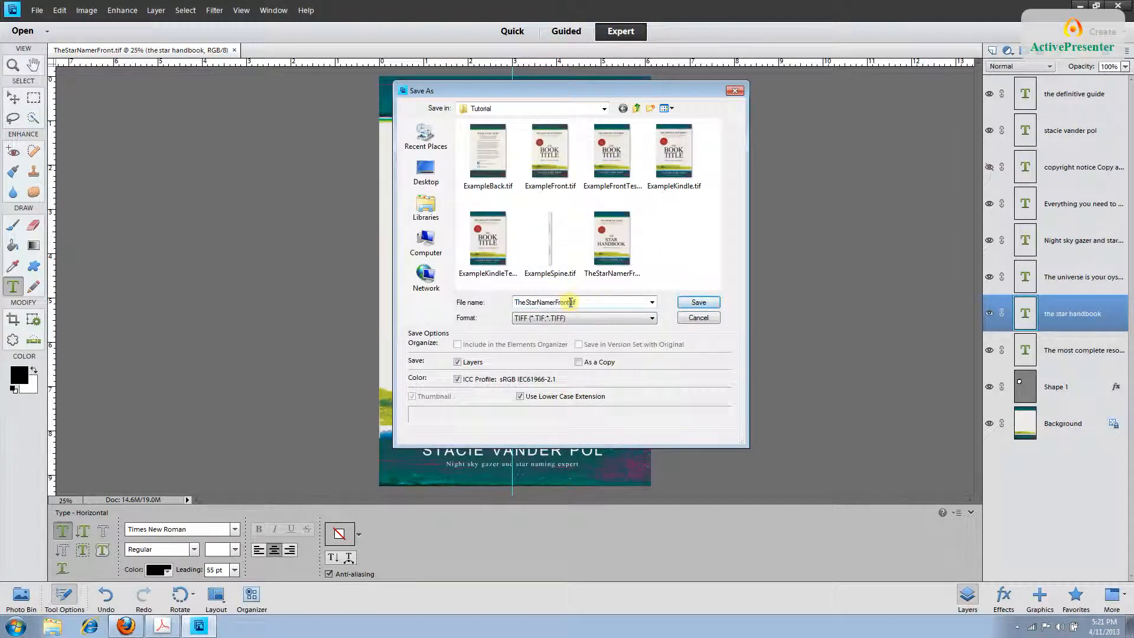
pyautogui.write('Embed')
pyautogui.click(693, 304)
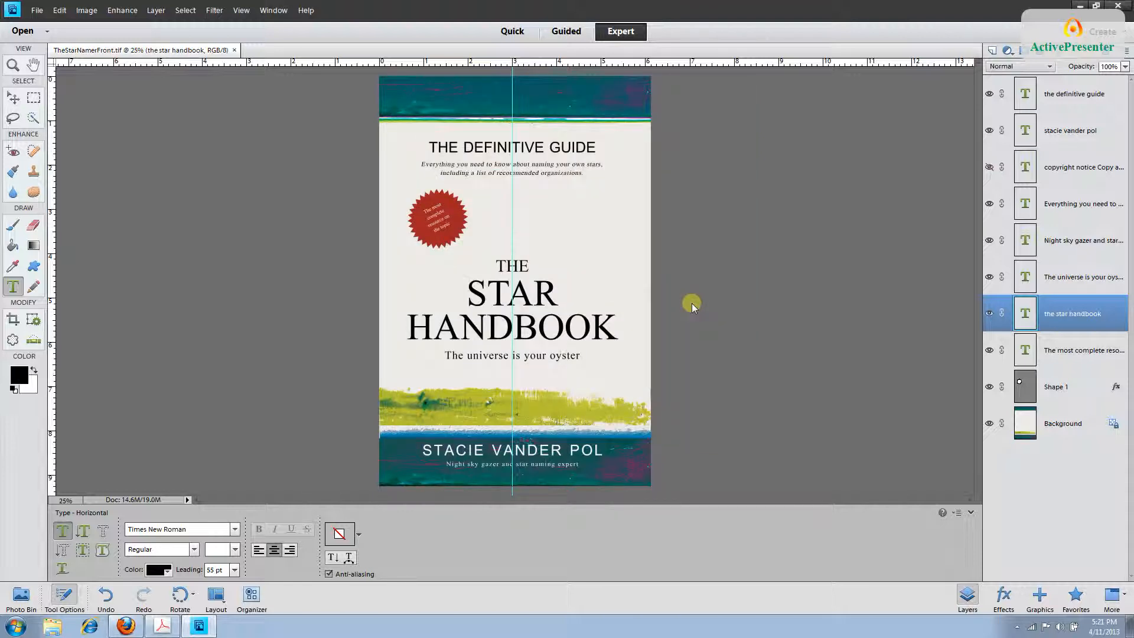
# Accept the TIFF options, then flatten the image into one Background layer, discarding hidden layers.
pyautogui.click(645, 135)
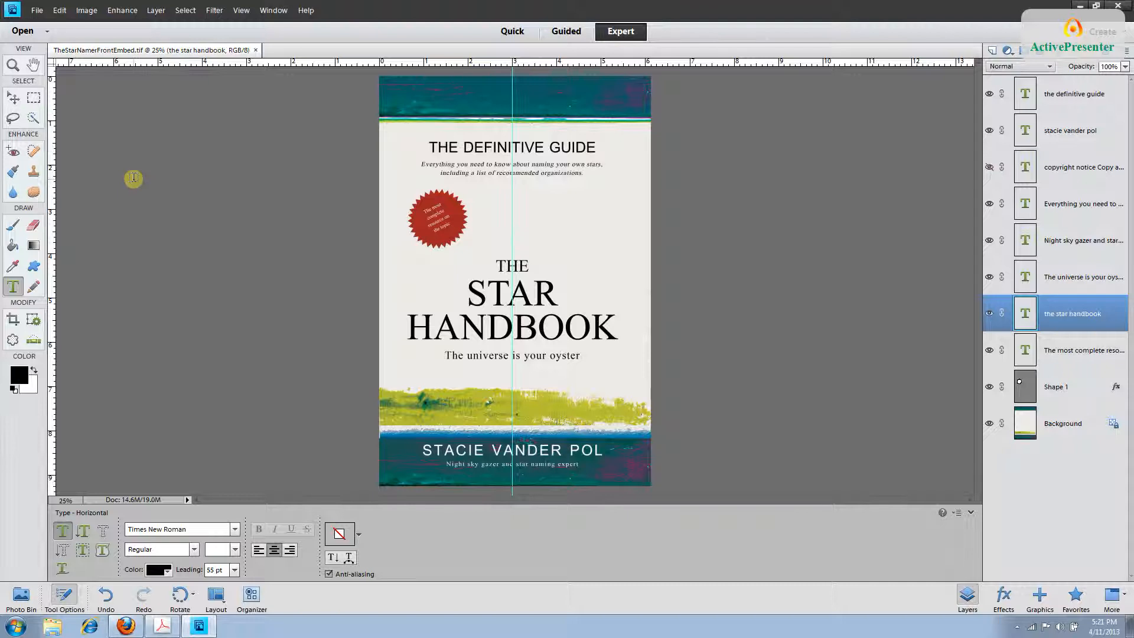
pyautogui.click(90, 14)
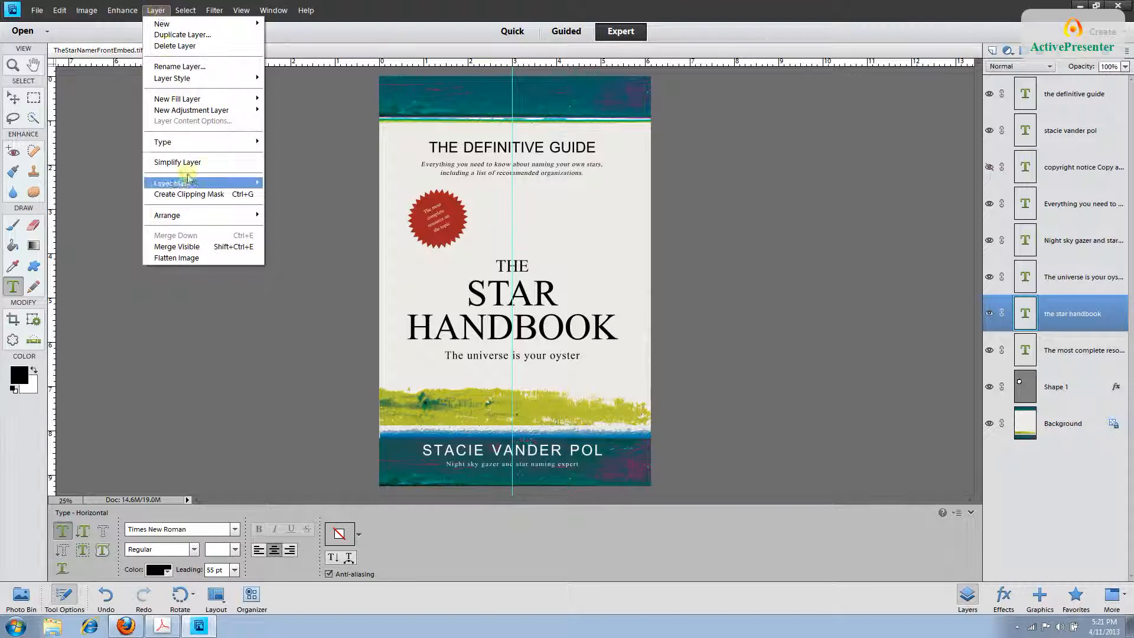
pyautogui.click(202, 258)
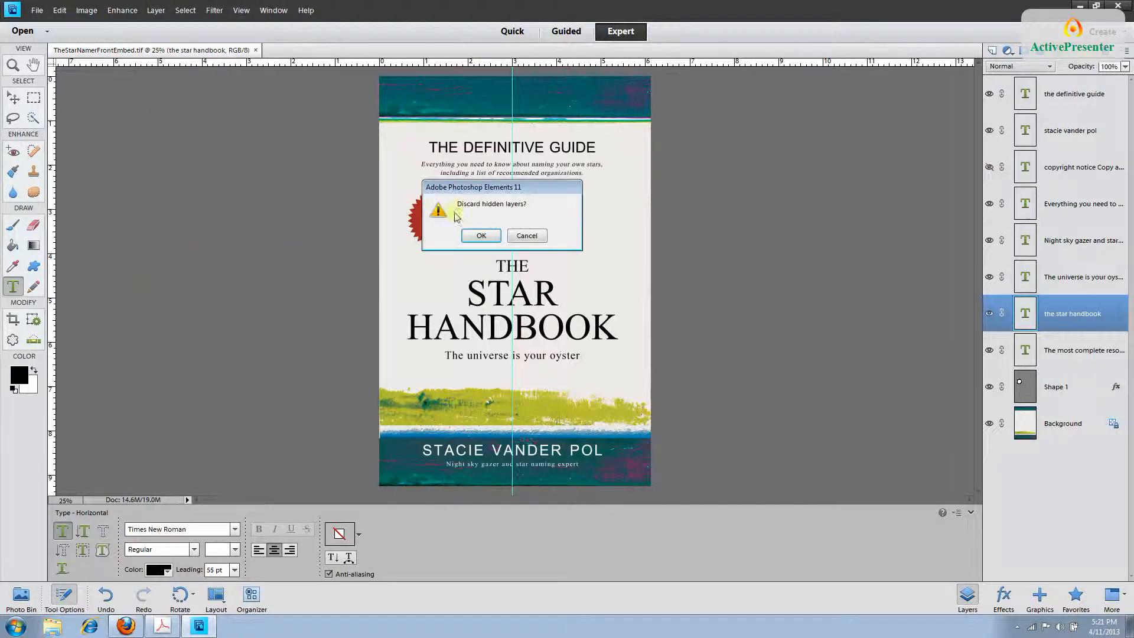
pyautogui.click(478, 236)
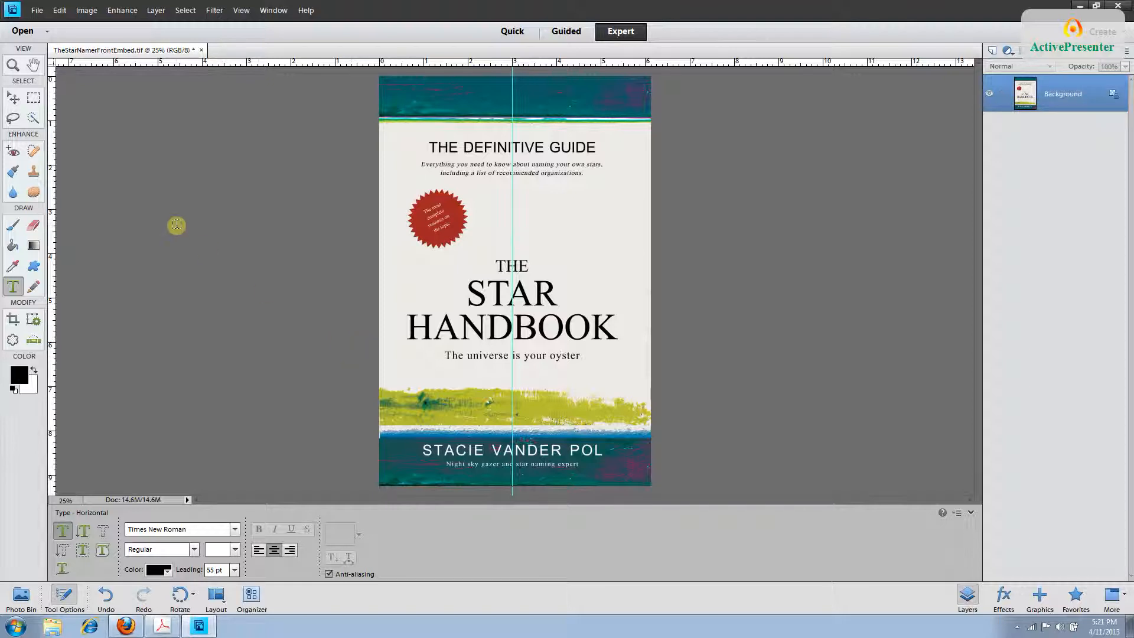
pyautogui.click(36, 10)
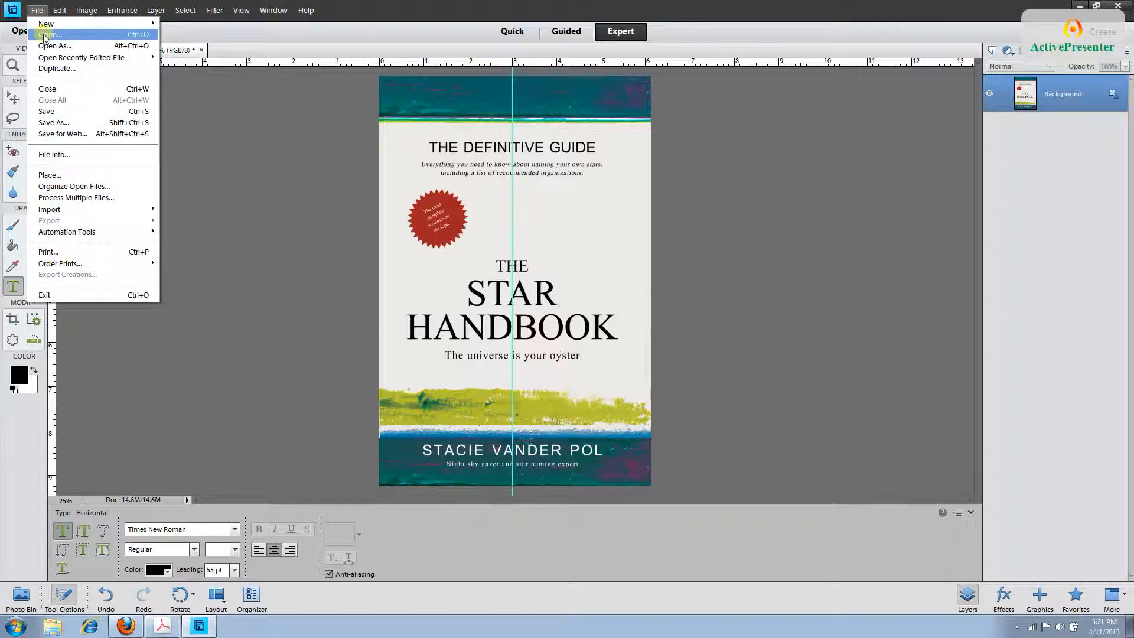
pyautogui.click(45, 36)
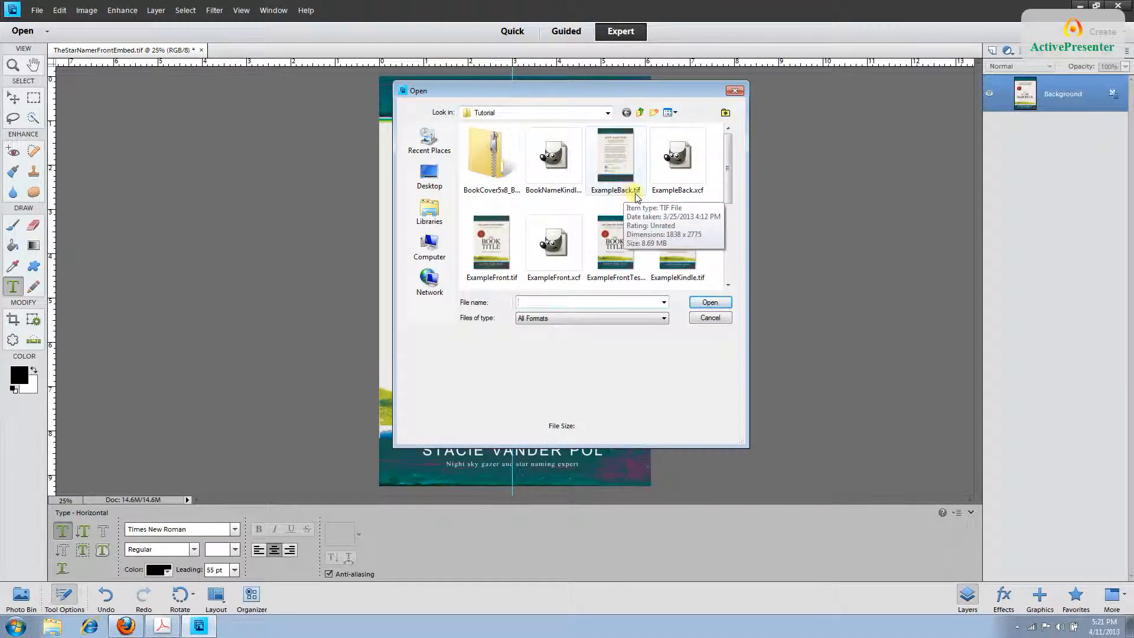
pyautogui.doubleClick(624, 174)
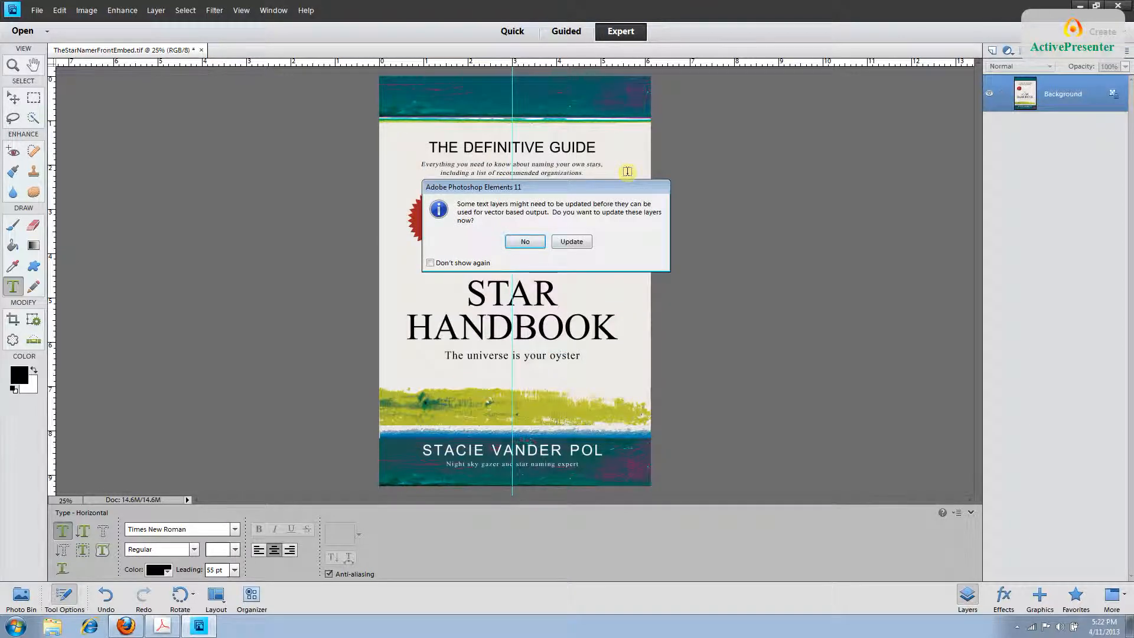
pyautogui.click(581, 247)
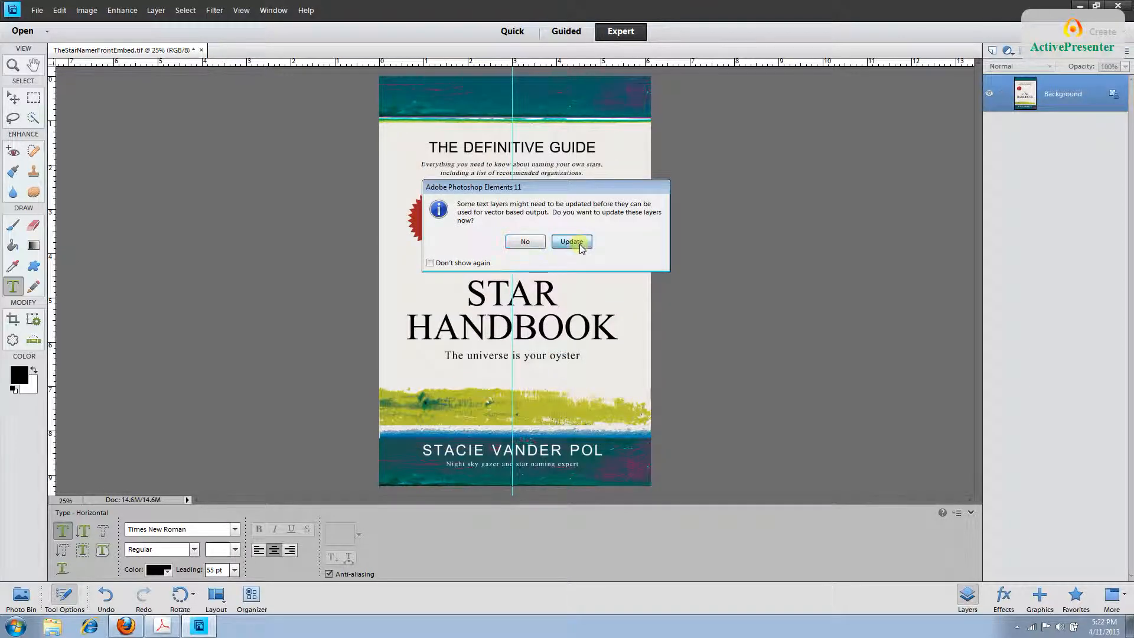
pyautogui.click(535, 255)
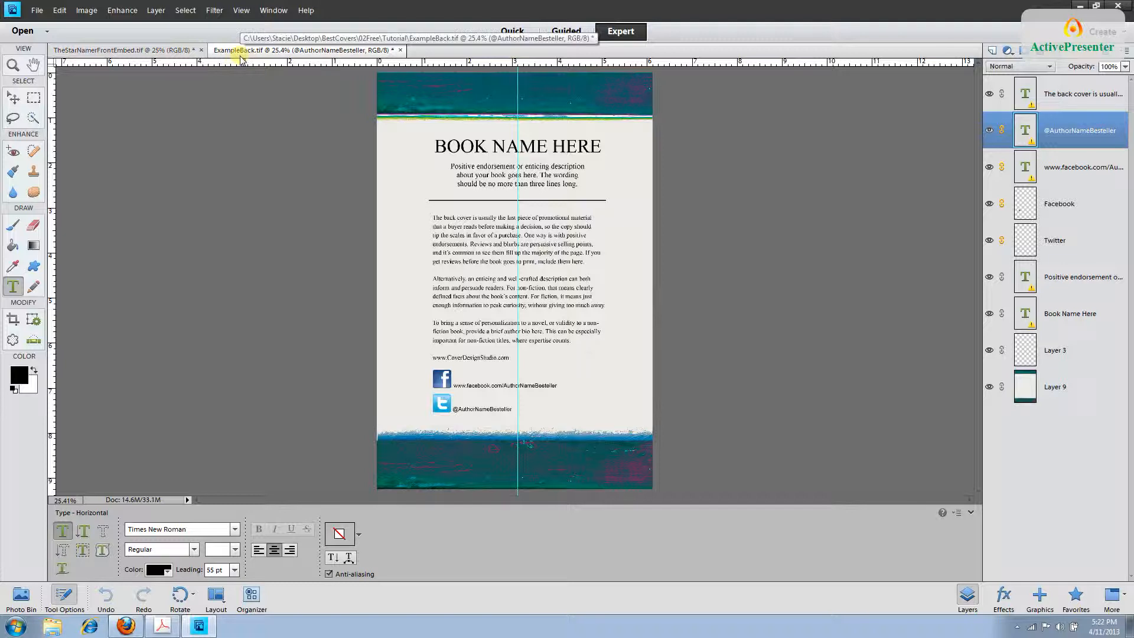
pyautogui.click(126, 52)
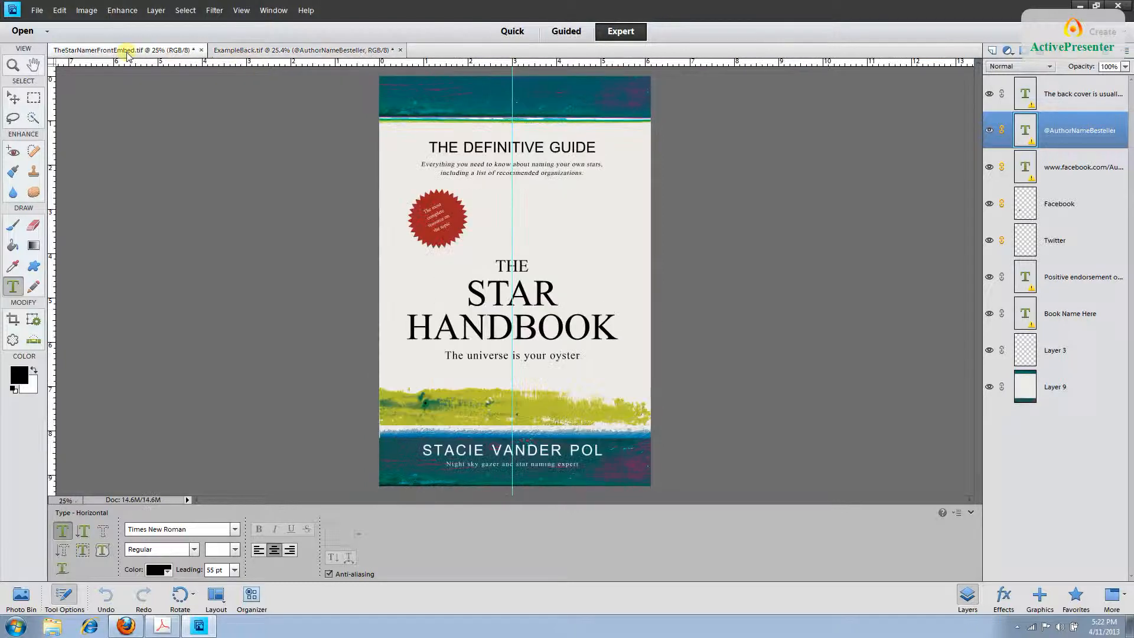
pyautogui.click(258, 52)
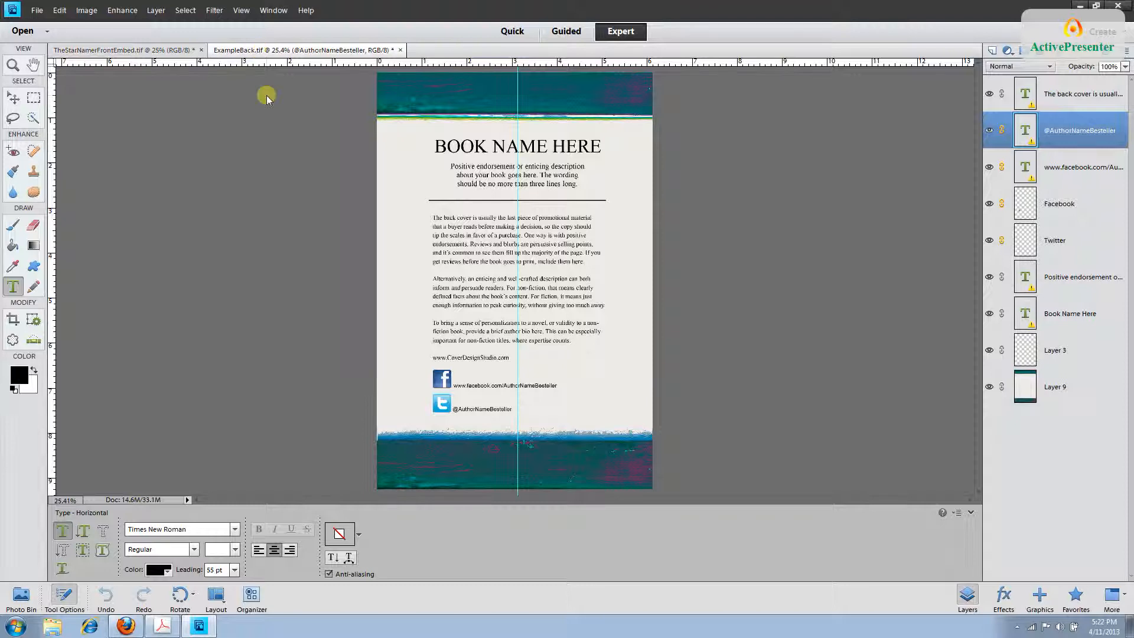
# Save the back-cover template as TheStarNamerBack.tif with default TIFF options.
pyautogui.click(37, 10)
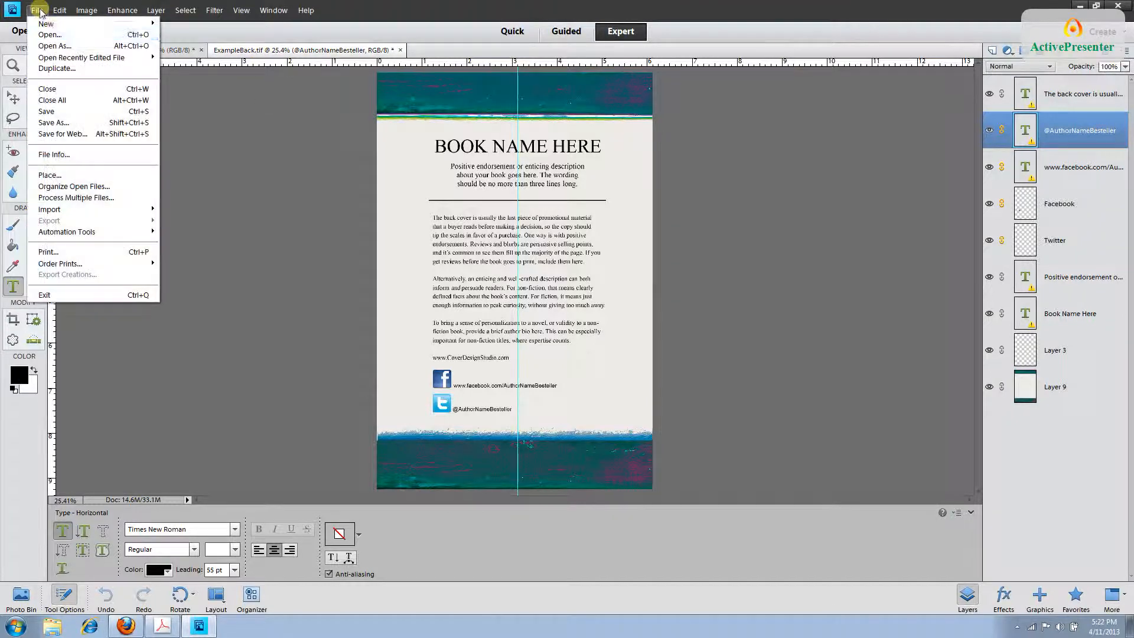
pyautogui.click(90, 115)
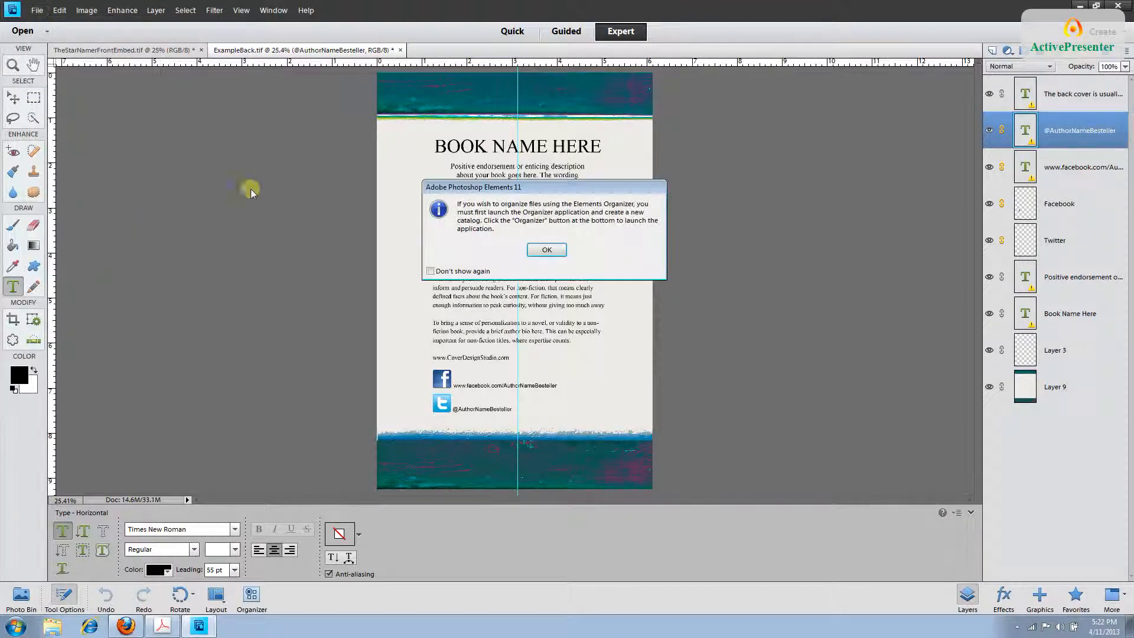
pyautogui.click(543, 248)
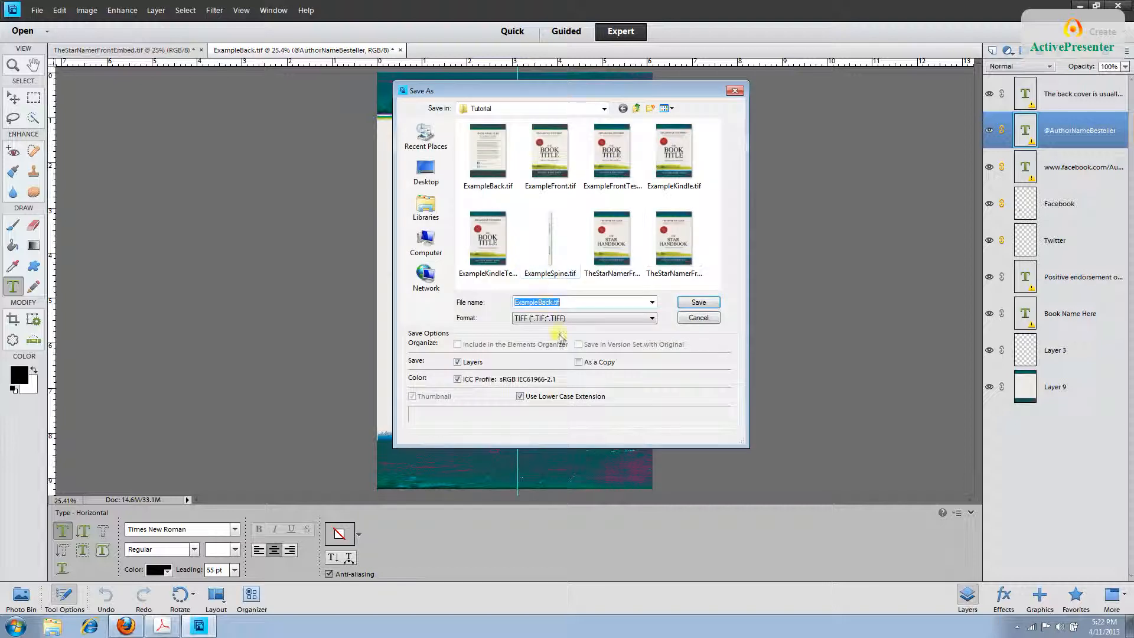
pyautogui.moveTo(538, 301); pyautogui.dragTo(515, 302)
pyautogui.press('BackSpace')
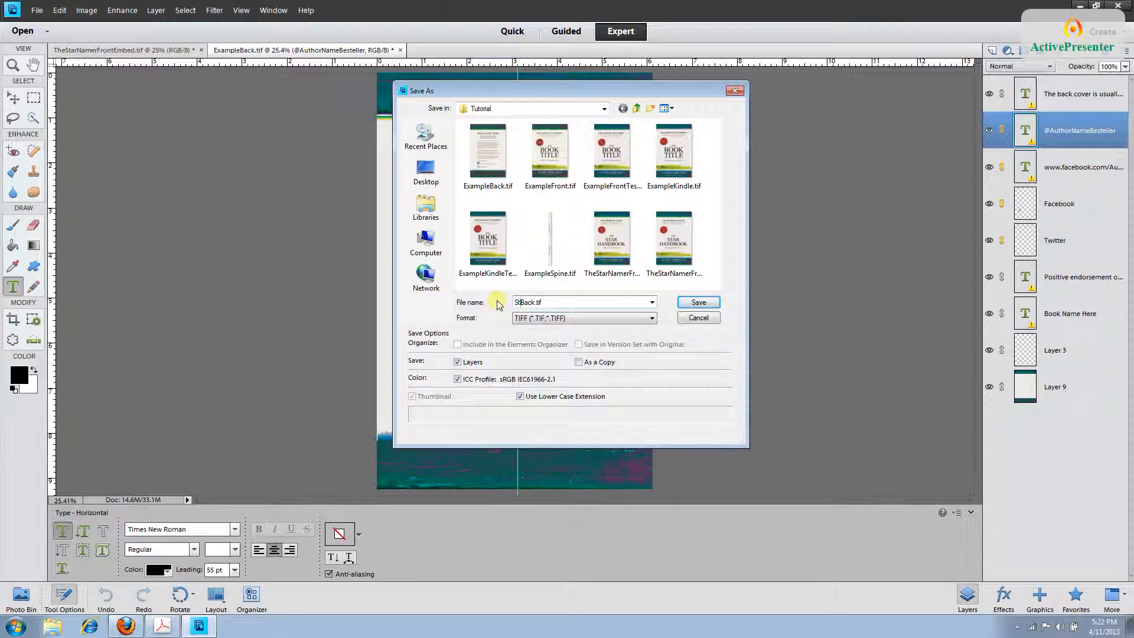
pyautogui.write('TheStarNamer')
pyautogui.click(706, 303)
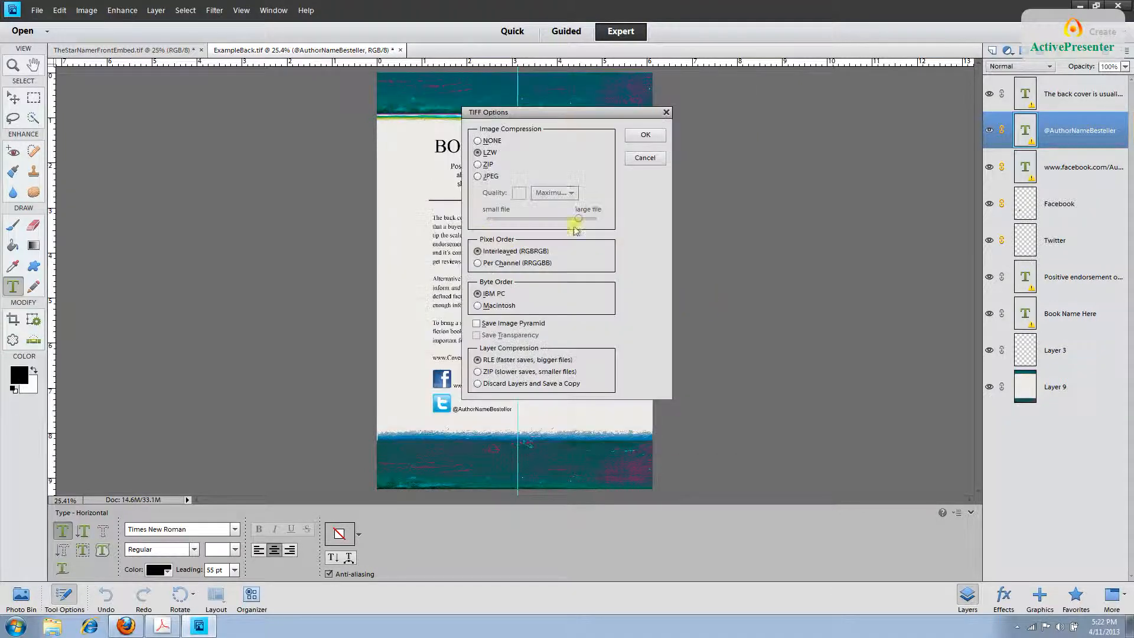
pyautogui.click(648, 135)
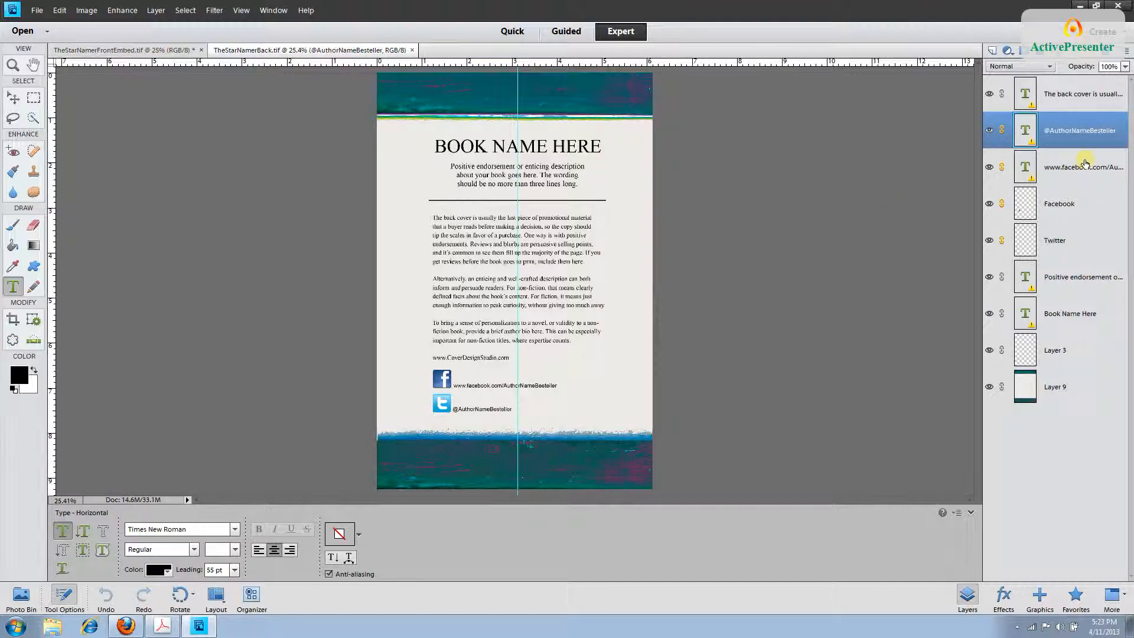
pyautogui.click(1076, 94)
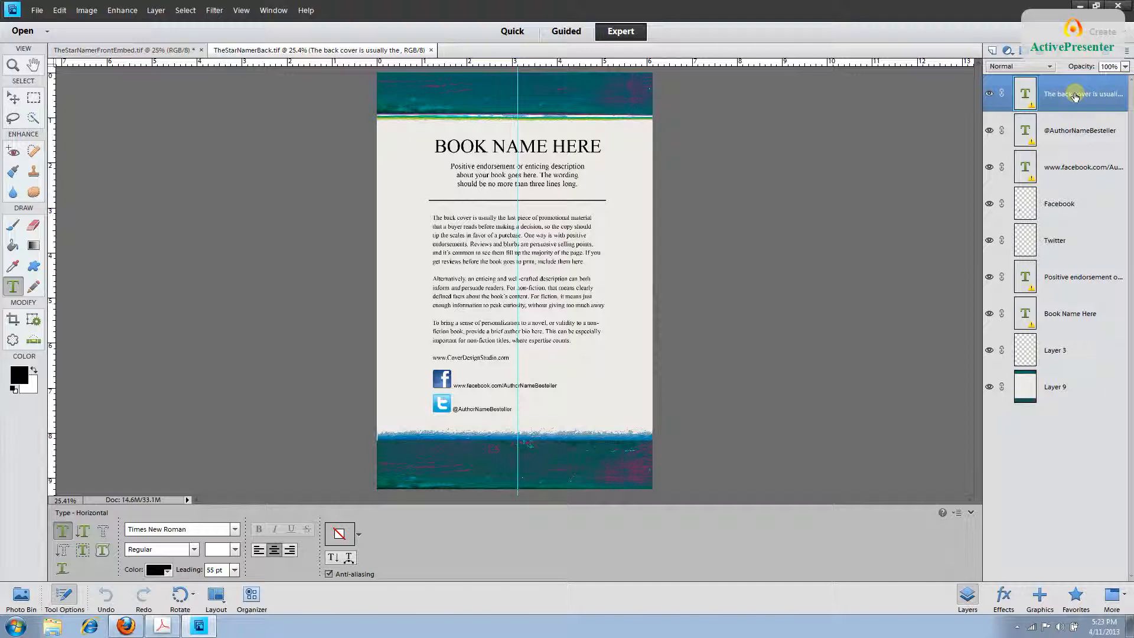
pyautogui.click(1065, 219)
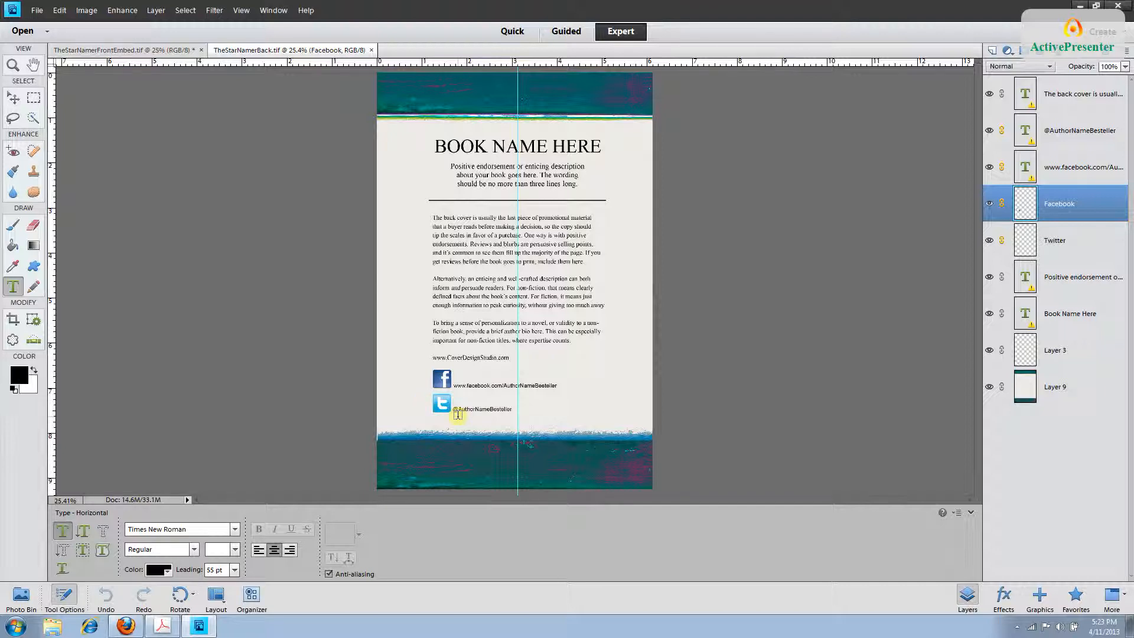
pyautogui.click(1069, 175)
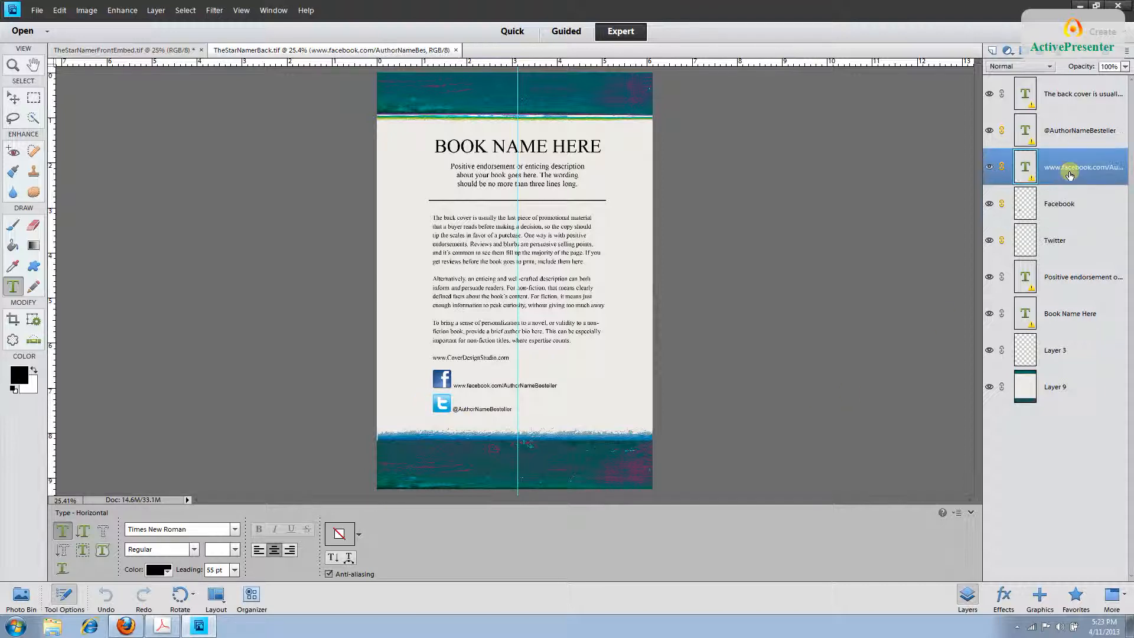
pyautogui.click(1085, 133)
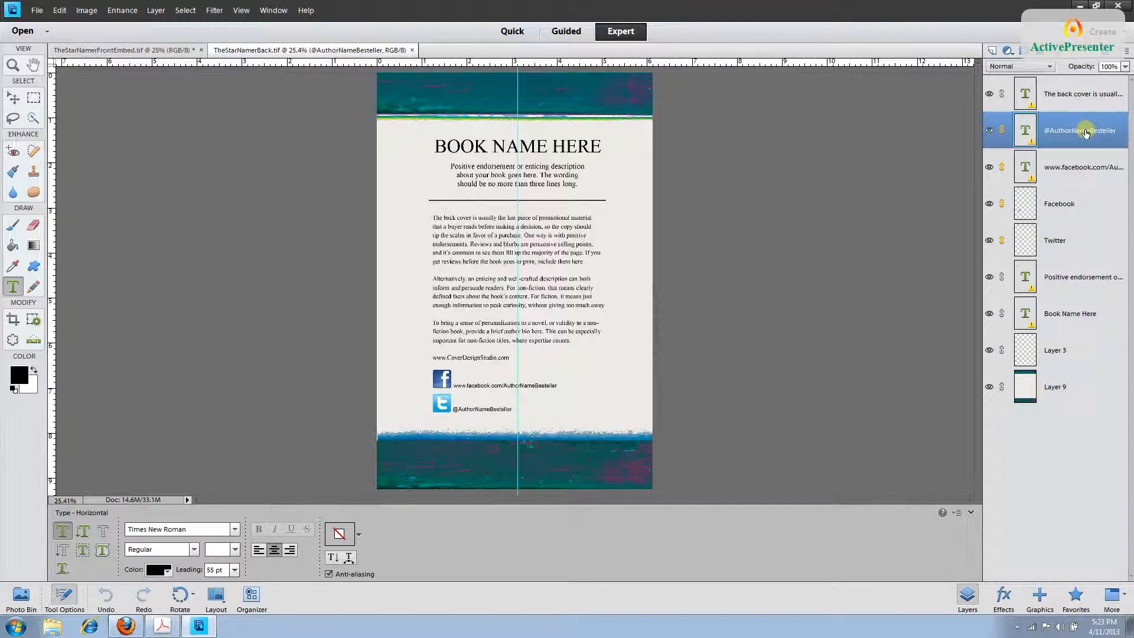
pyautogui.click(988, 131)
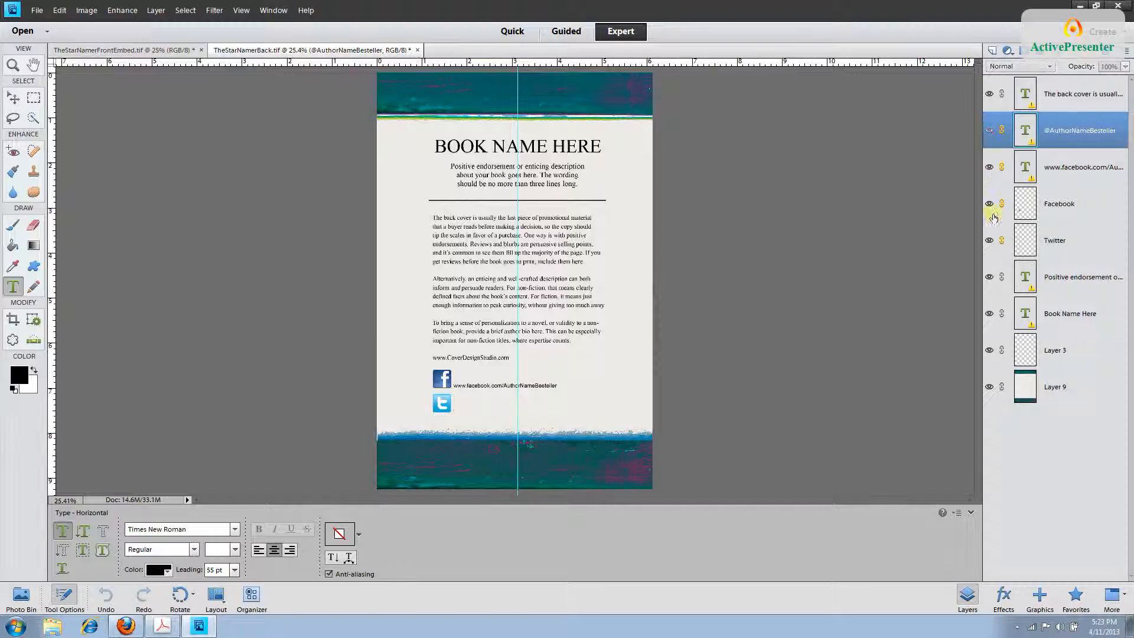
pyautogui.click(989, 240)
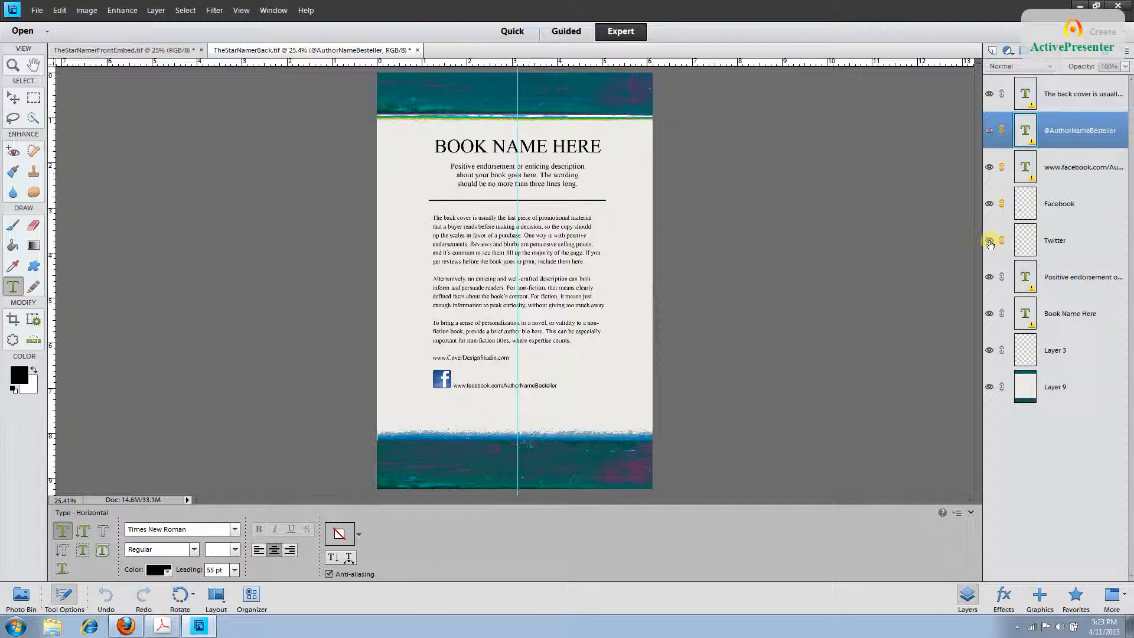
pyautogui.click(988, 204)
pyautogui.click(988, 167)
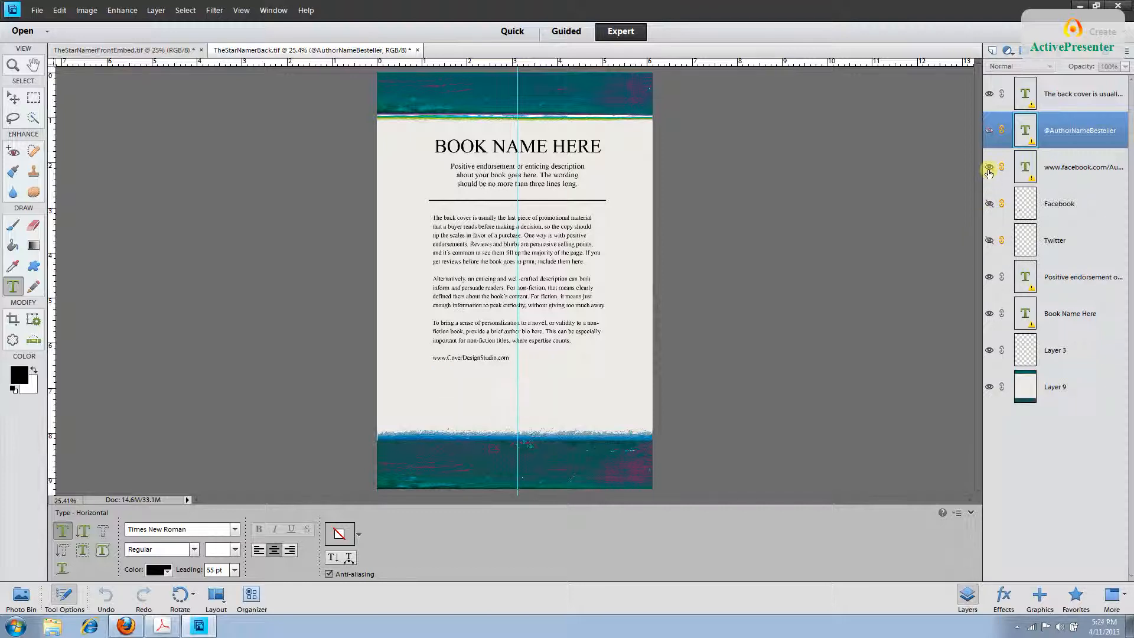
pyautogui.click(988, 167)
pyautogui.click(987, 130)
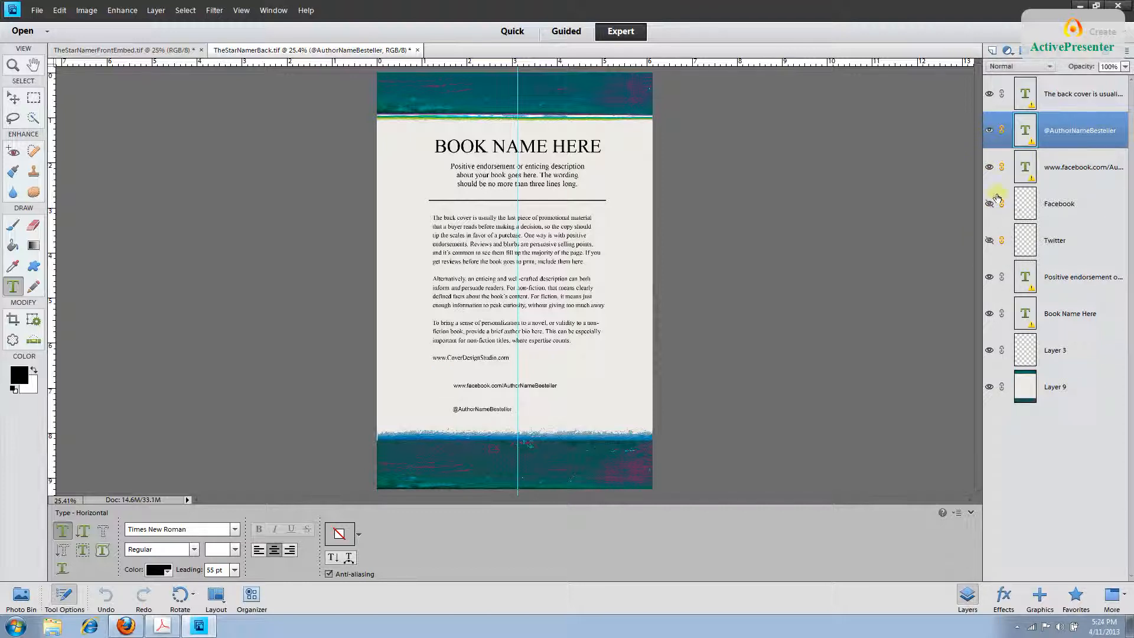
pyautogui.click(988, 204)
pyautogui.click(989, 240)
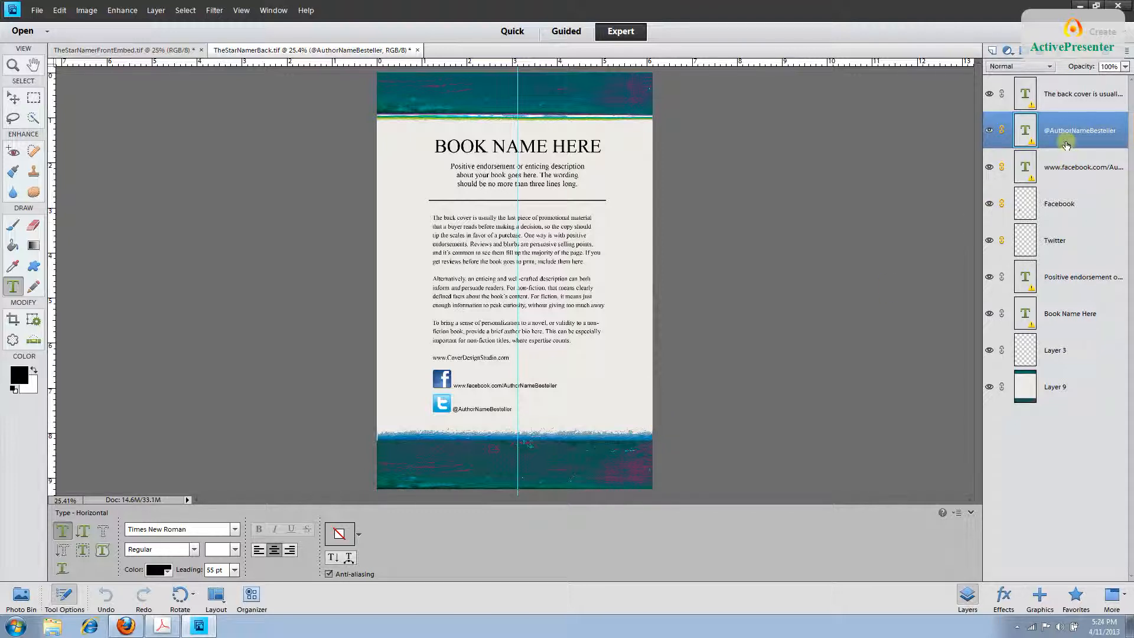
pyautogui.keyDown('ctrl'); pyautogui.click(1072, 164); pyautogui.keyUp('ctrl')
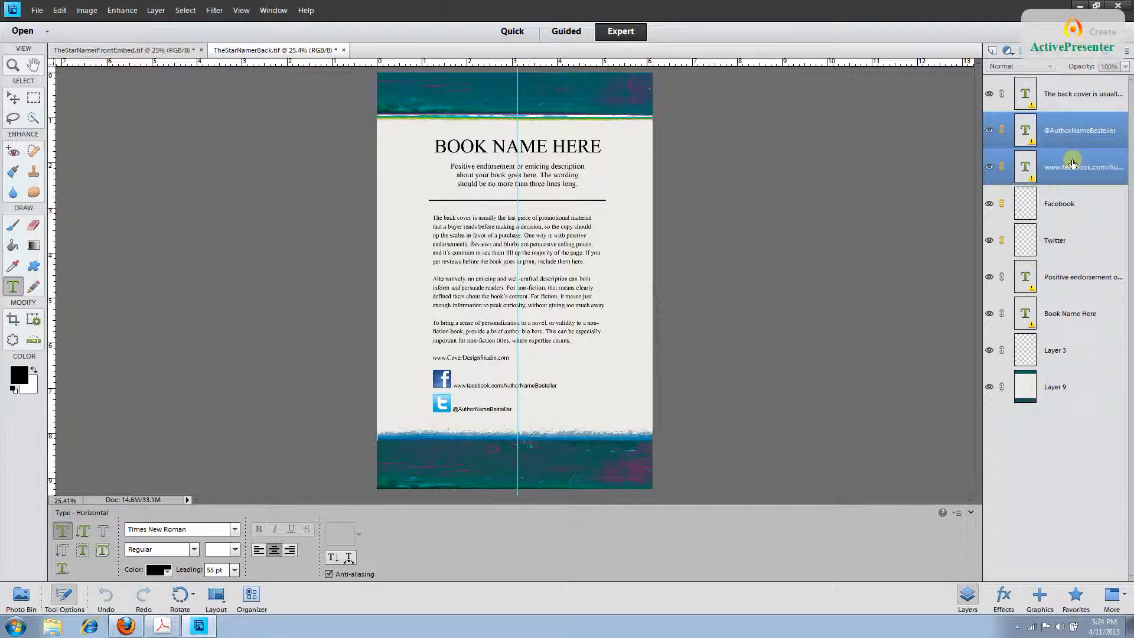
pyautogui.rightClick(1072, 163)
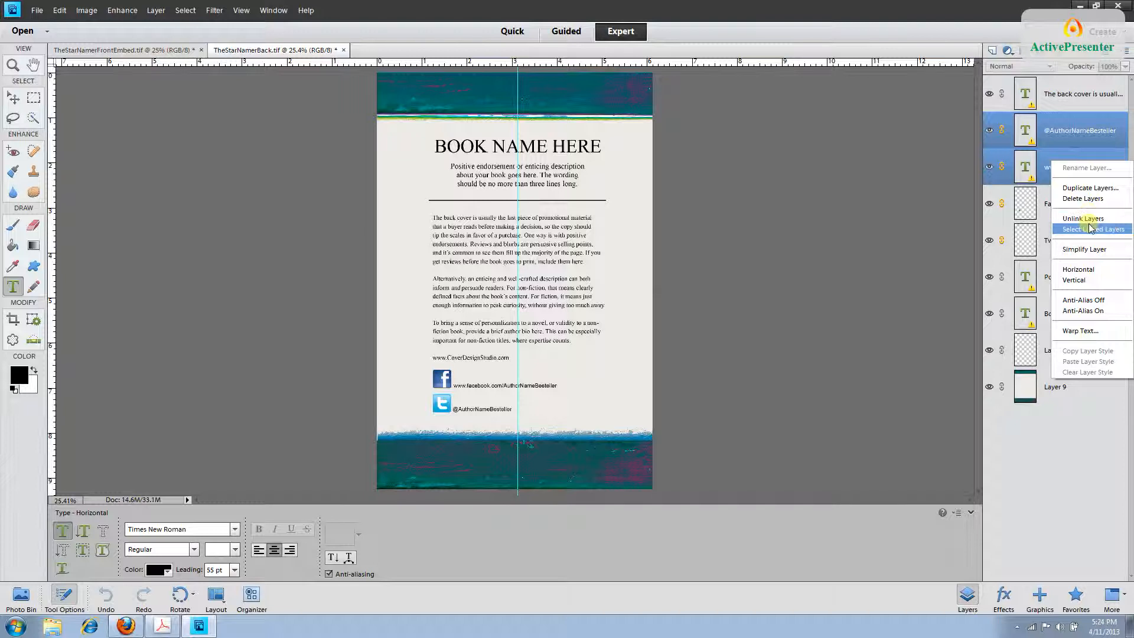
pyautogui.click(1050, 400)
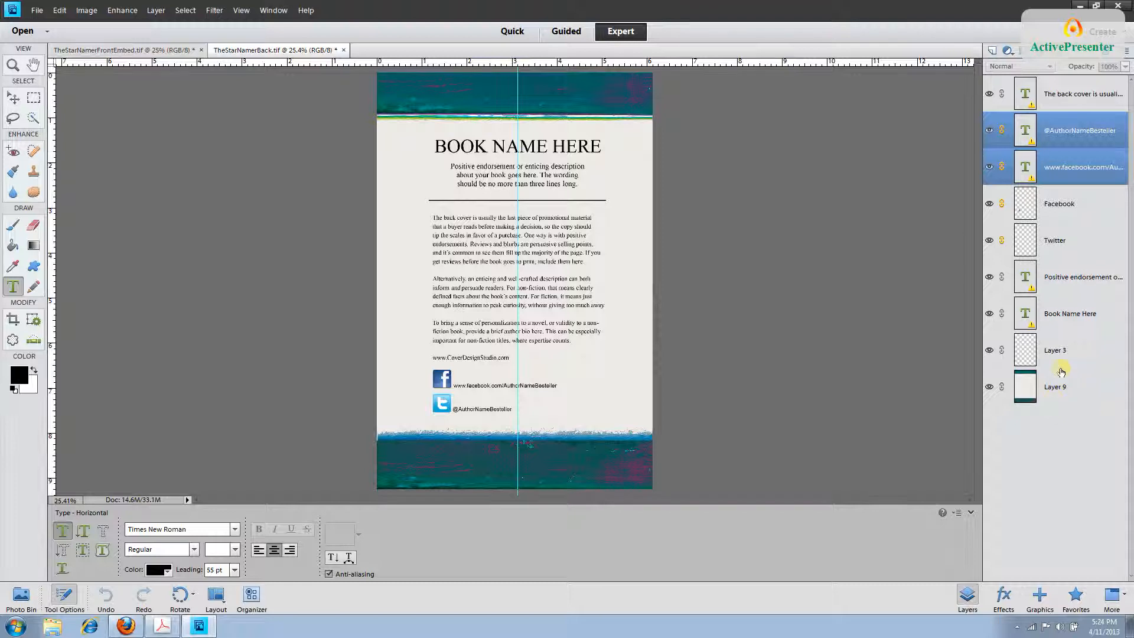
pyautogui.click(1061, 208)
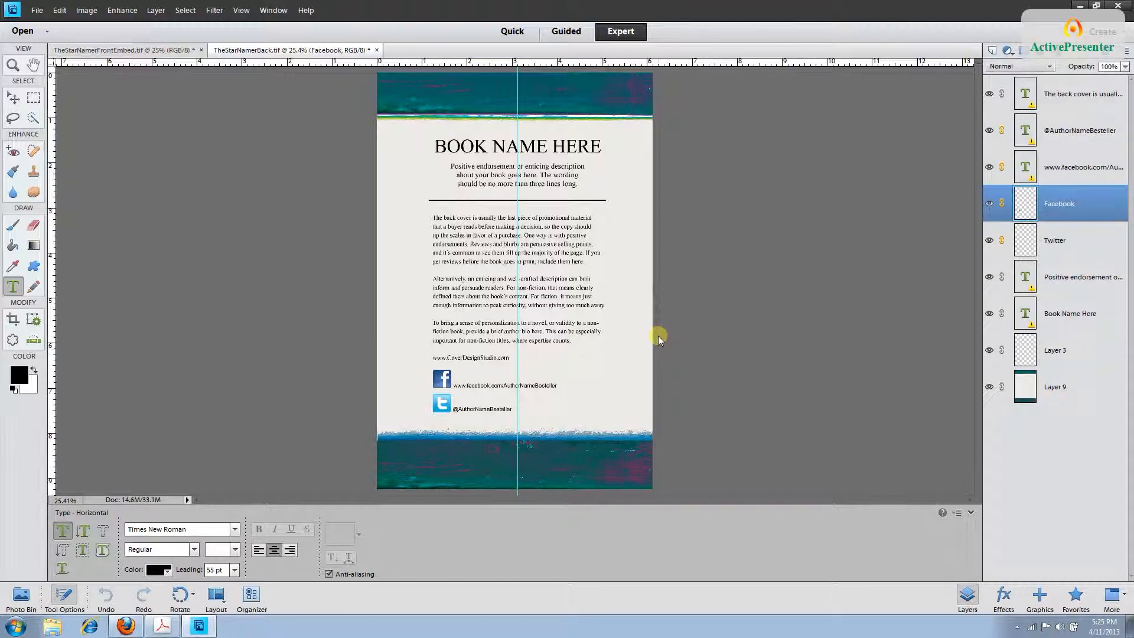
# Save the back cover as the layered TIFF TheStarNamerBackEmbed.tif.
pyautogui.click(38, 11)
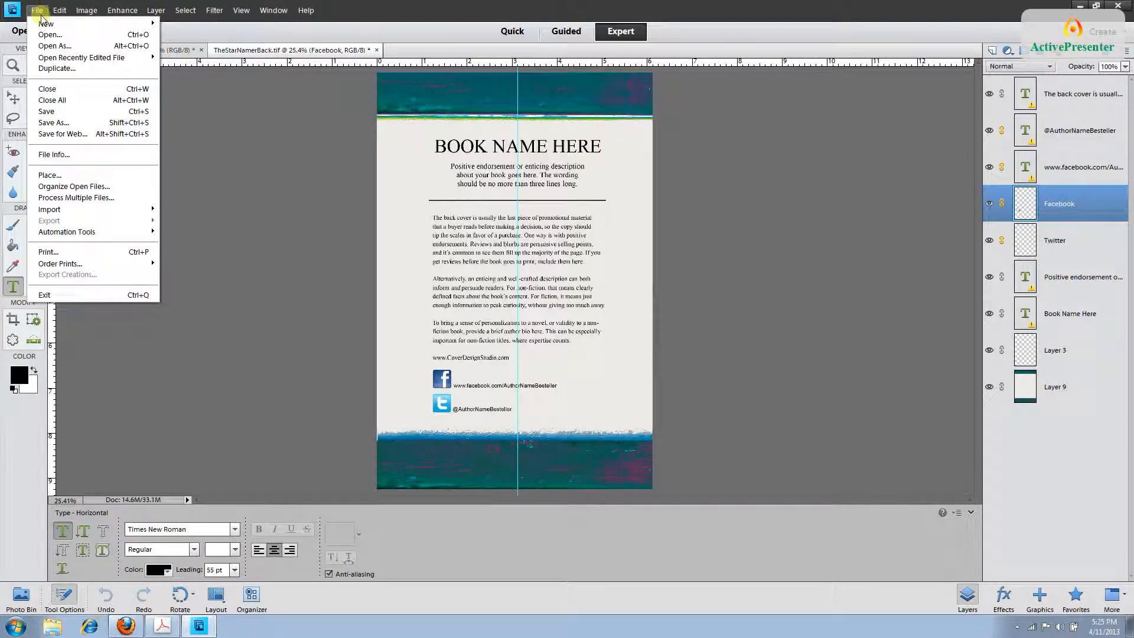
pyautogui.click(50, 123)
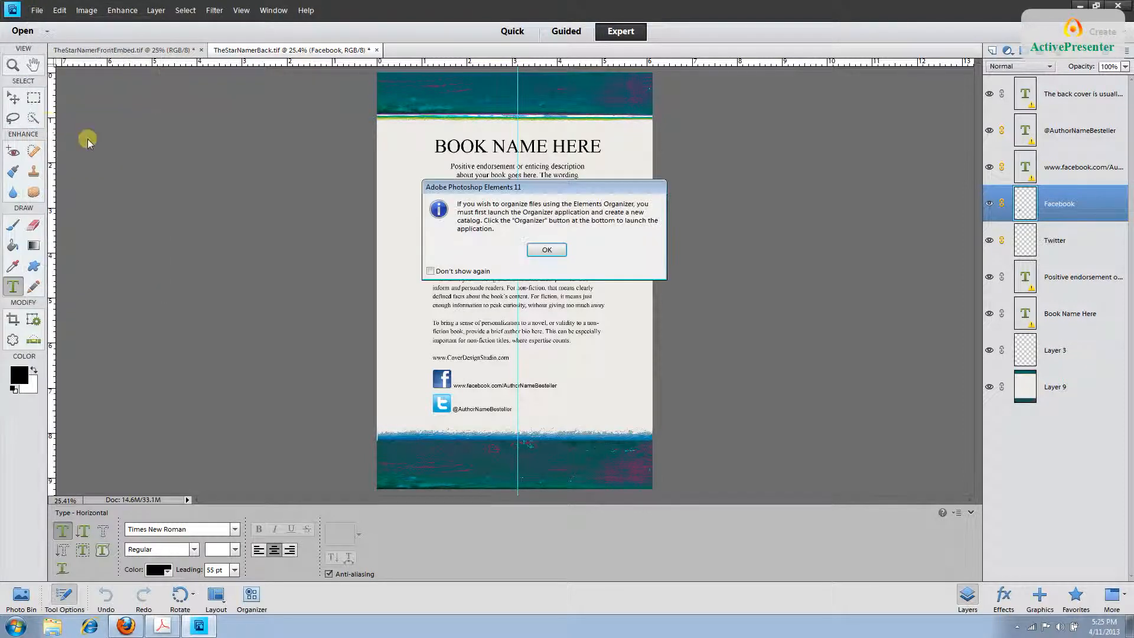
pyautogui.click(543, 248)
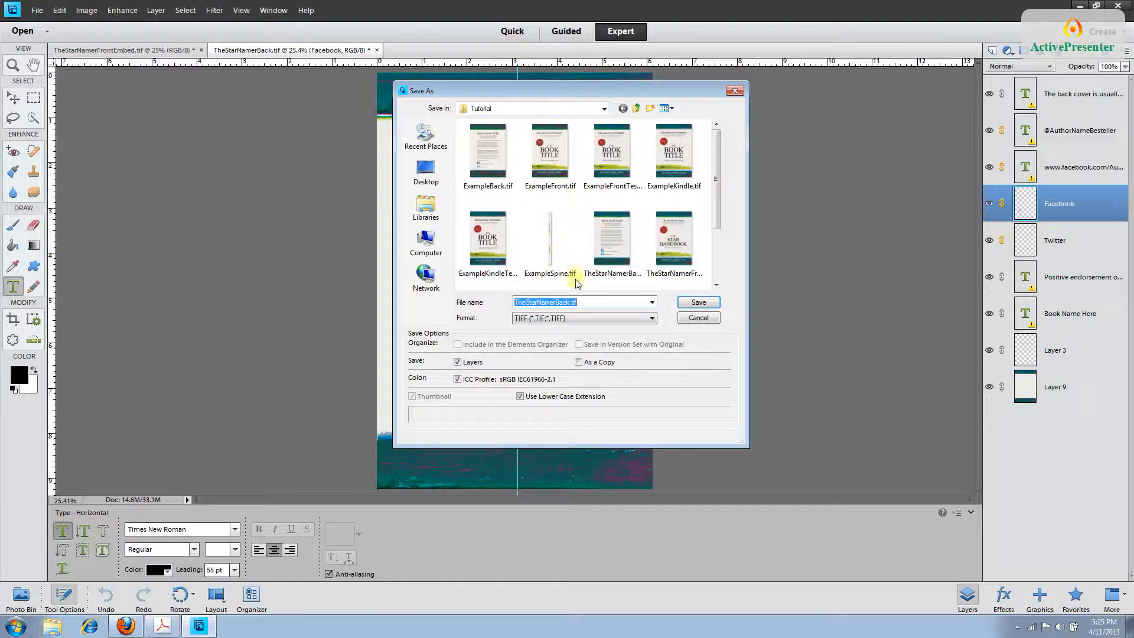
pyautogui.click(571, 302)
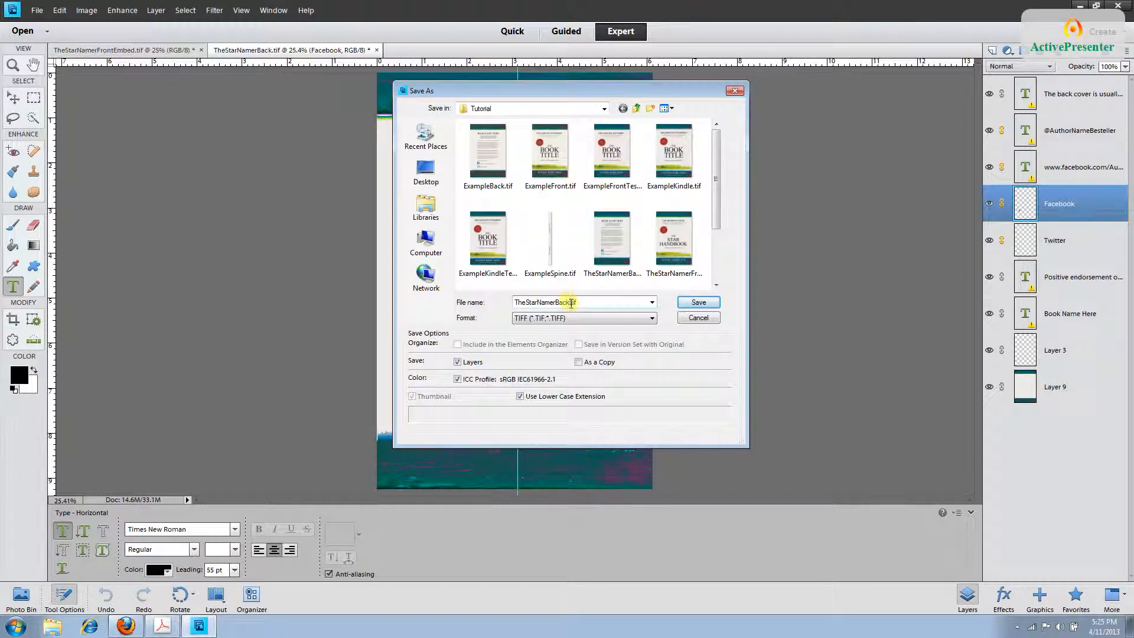
pyautogui.write('Embed')
pyautogui.press('Tab')
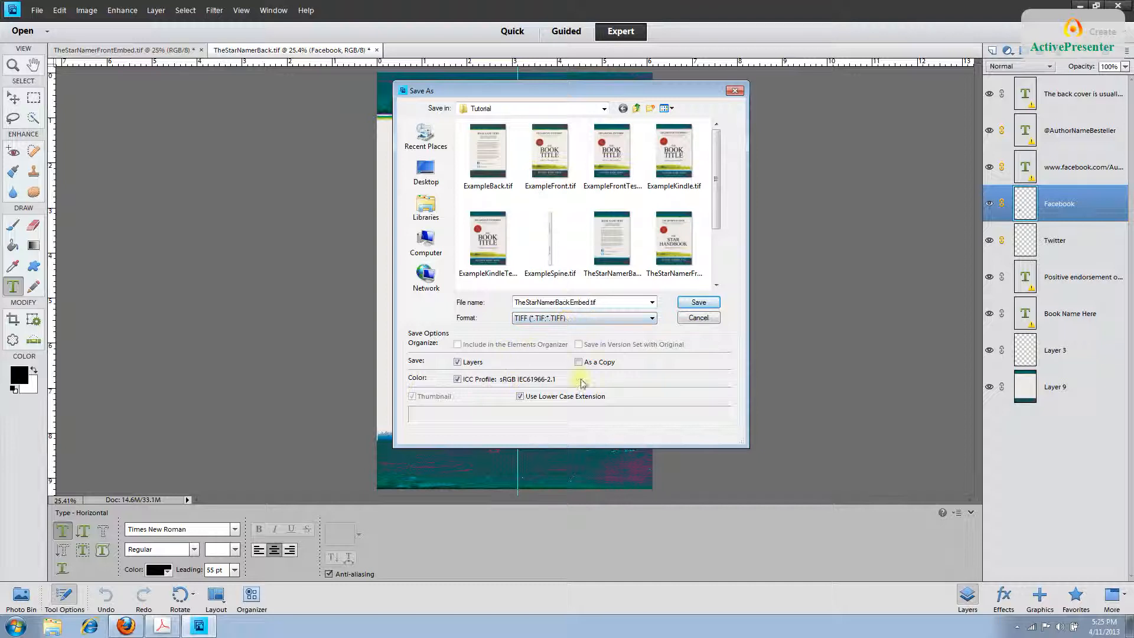
pyautogui.click(693, 304)
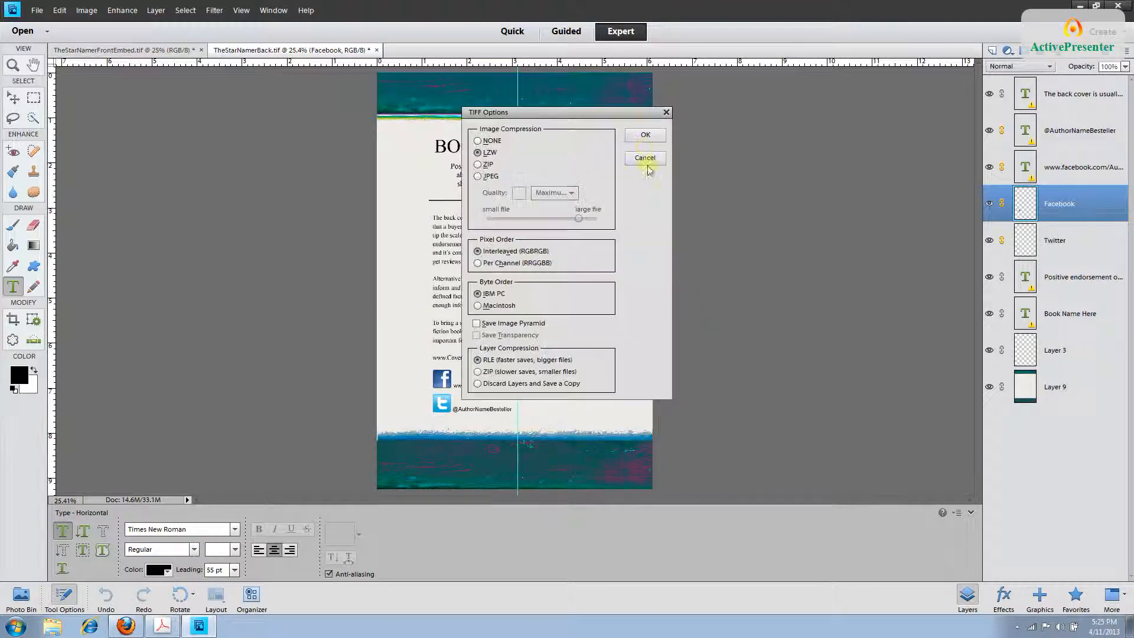
pyautogui.click(636, 142)
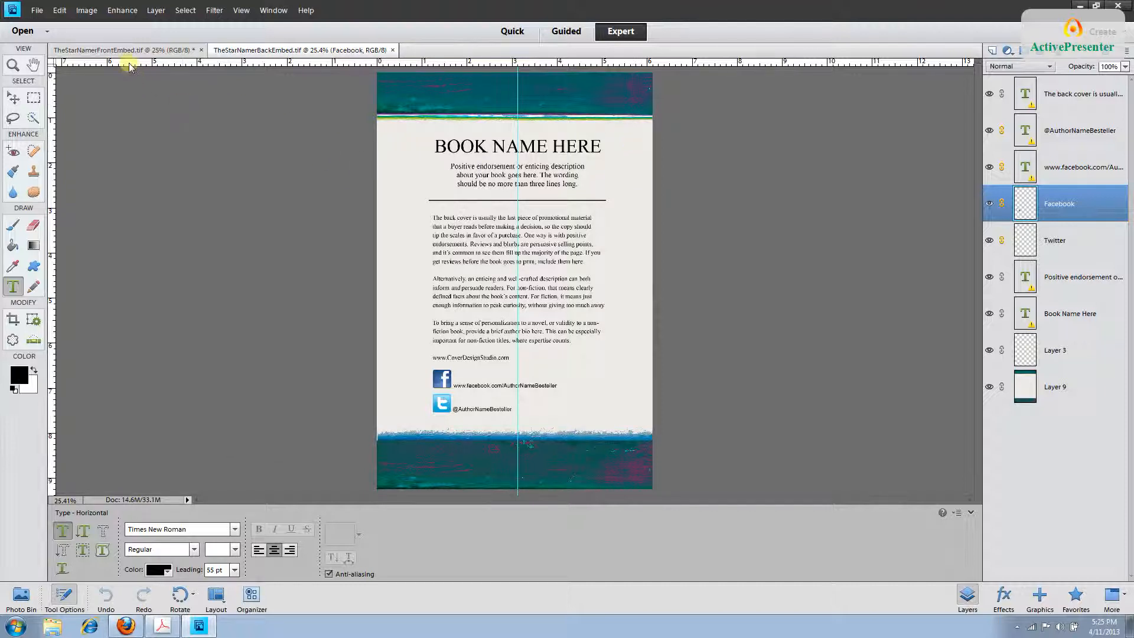
pyautogui.click(156, 10)
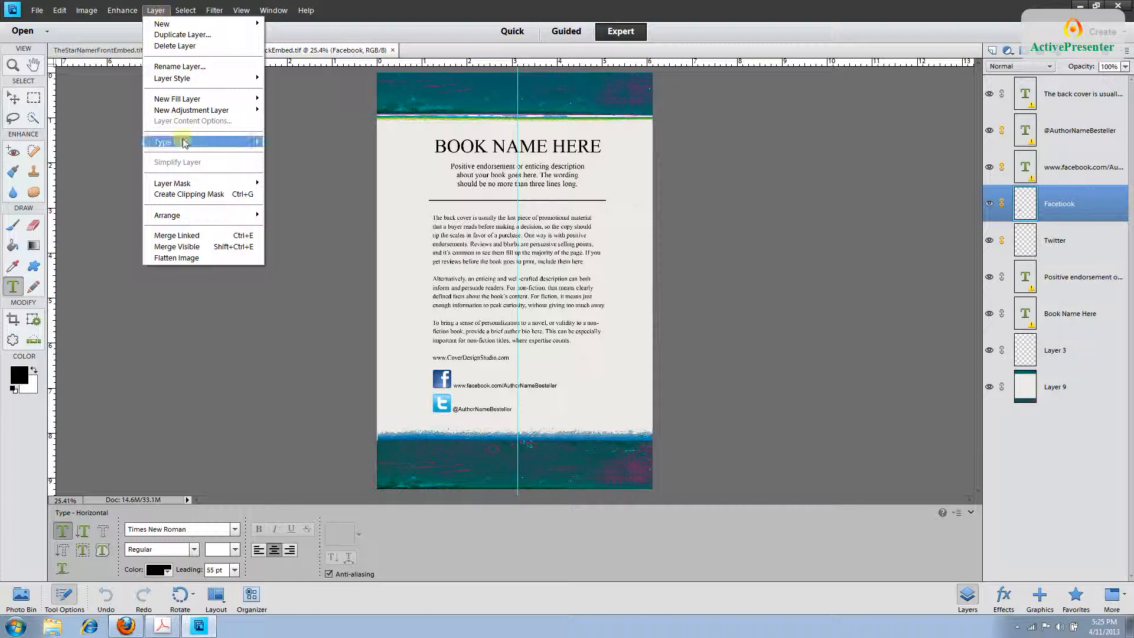
# Flatten TheStarNamerBackEmbed.tif into a single Background layer with Layer > Flatten Image.
pyautogui.click(190, 259)
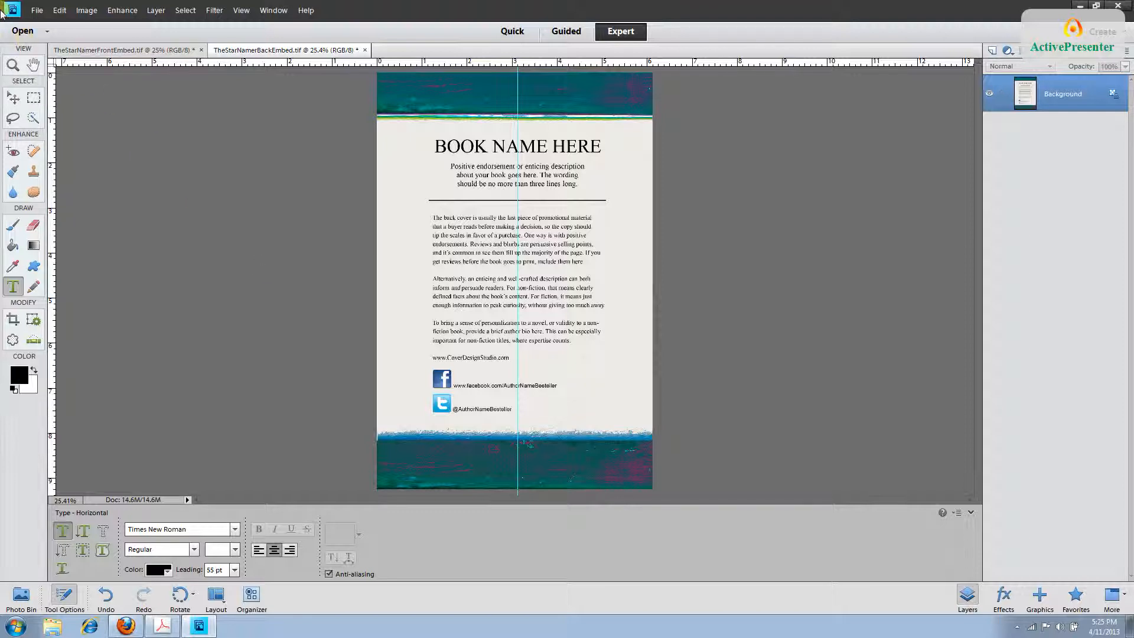
# Open ExampleSpine.tif, updating its text layers and converting it to RGB mode.
pyautogui.click(34, 11)
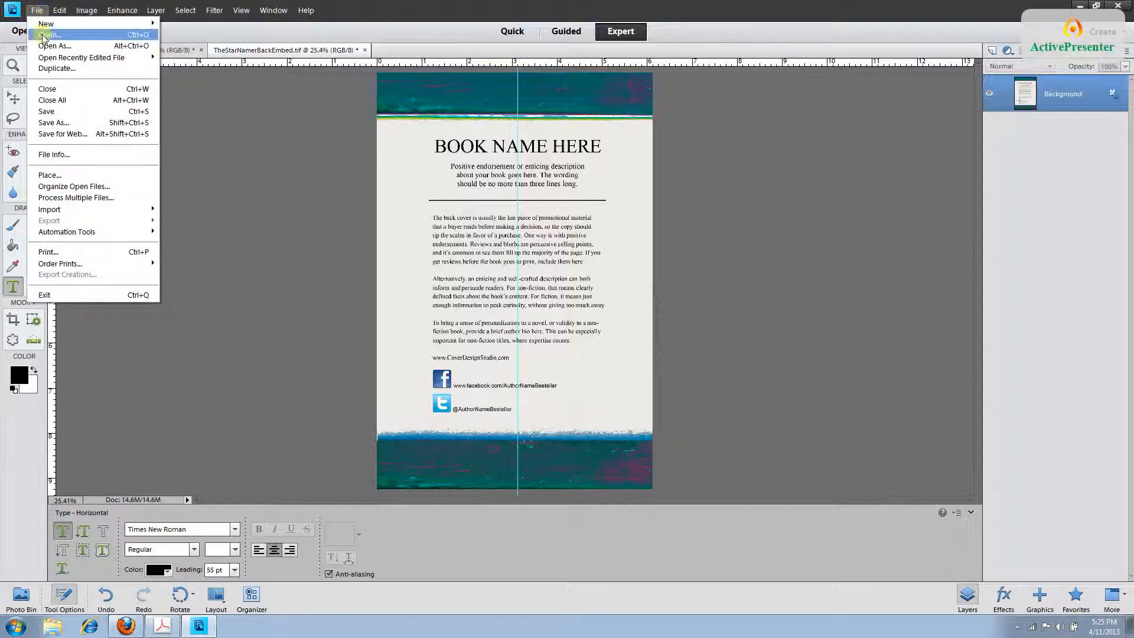
pyautogui.click(42, 37)
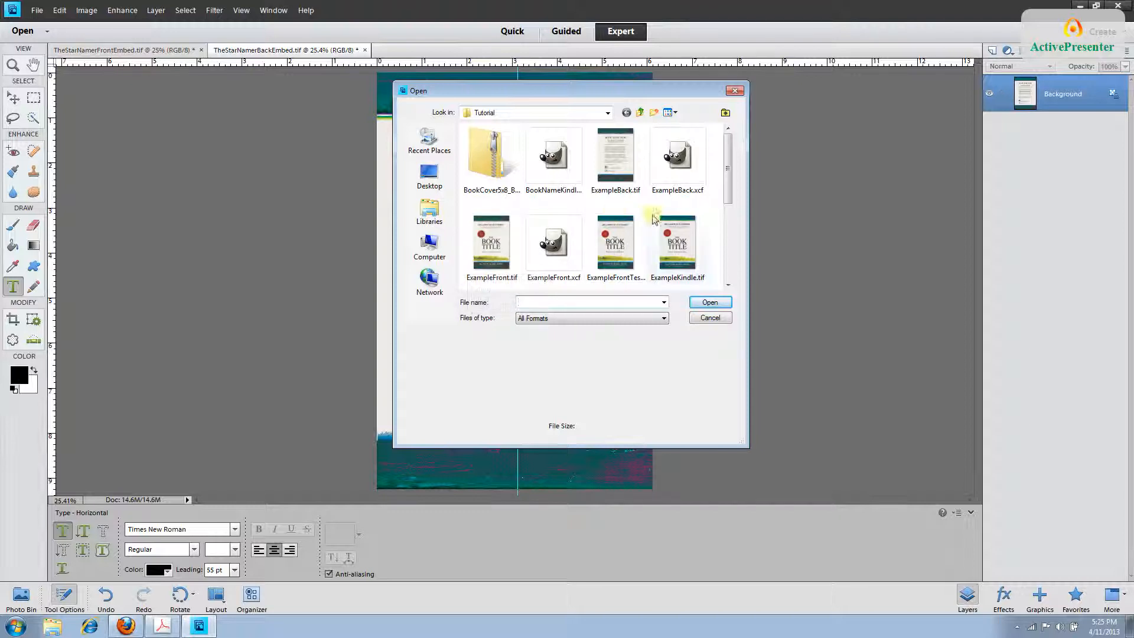
pyautogui.scroll(-5, 679, 271)
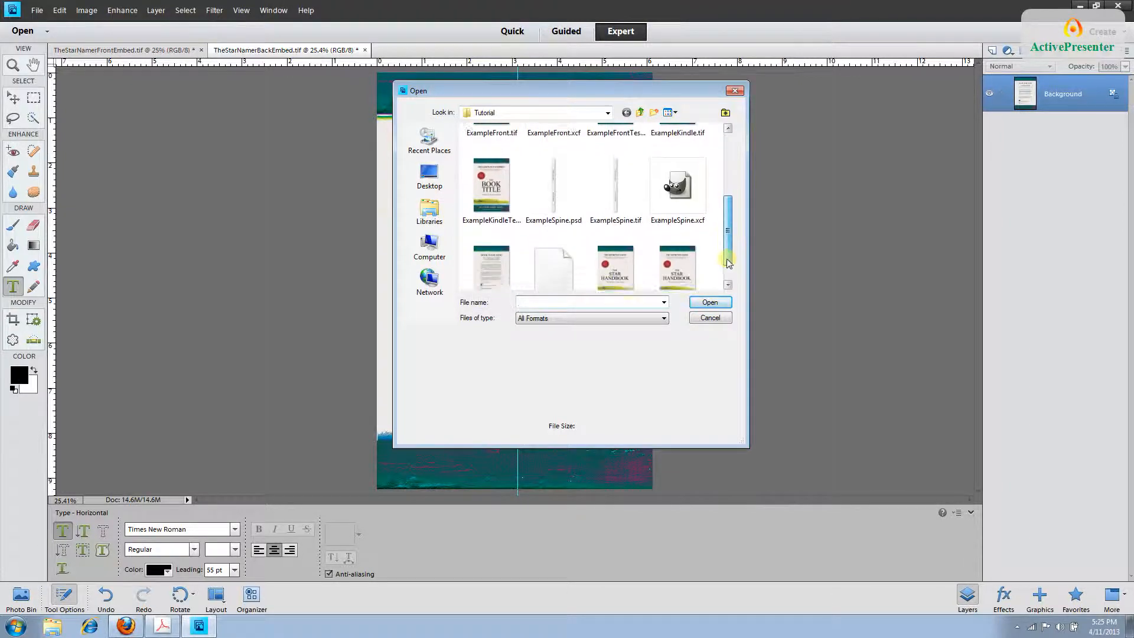
pyautogui.scroll(-1, 728, 263)
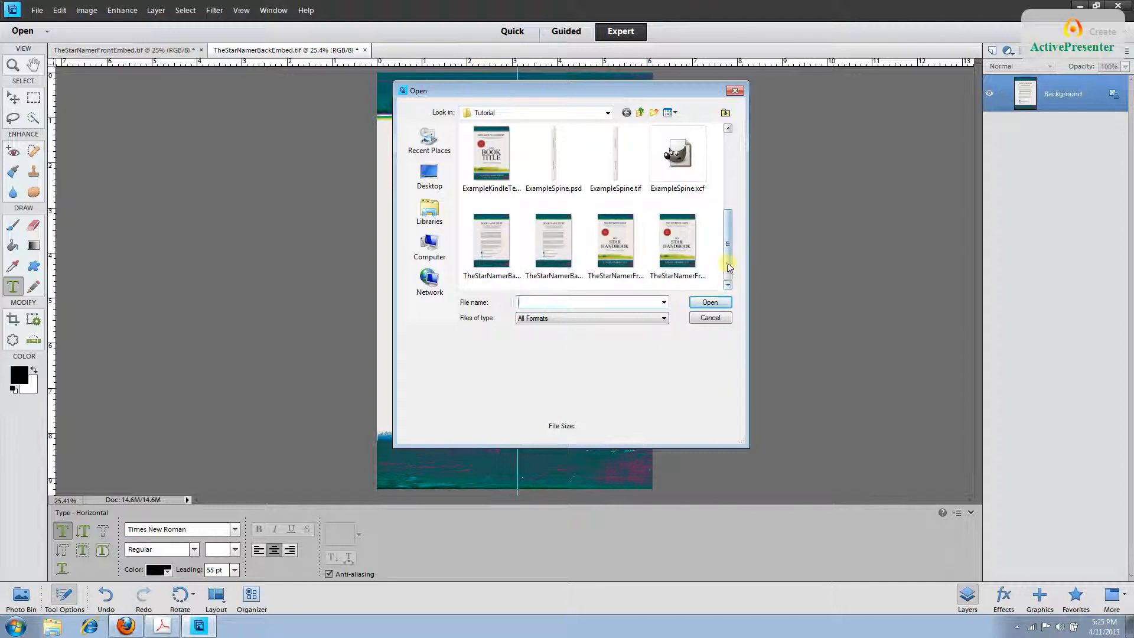
pyautogui.moveTo(728, 266); pyautogui.dragTo(727, 247)
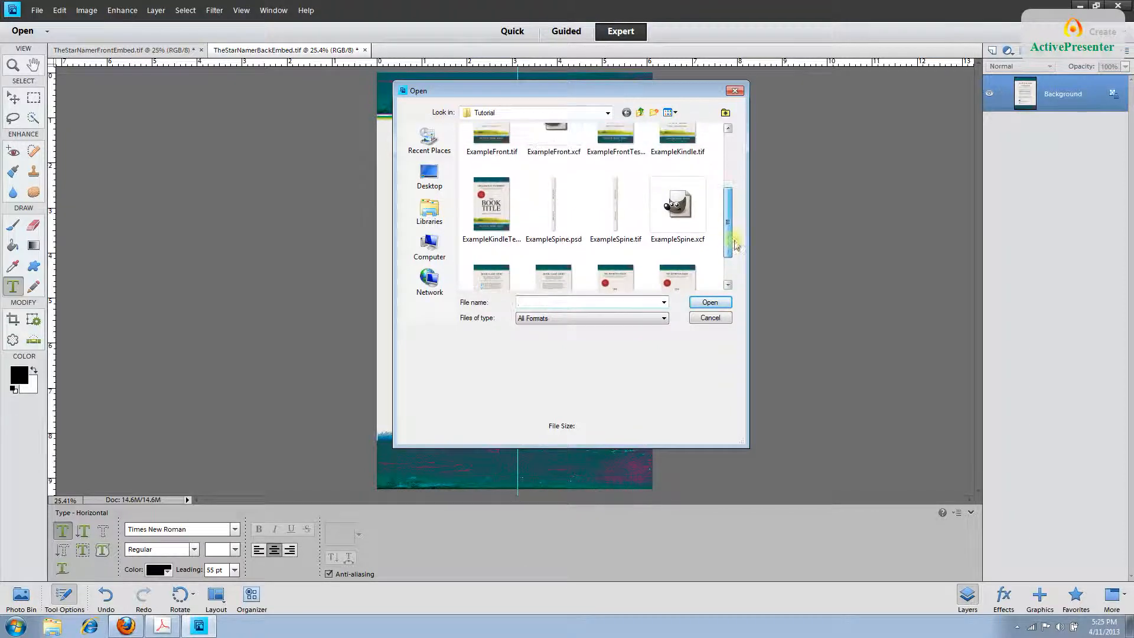
pyautogui.click(621, 230)
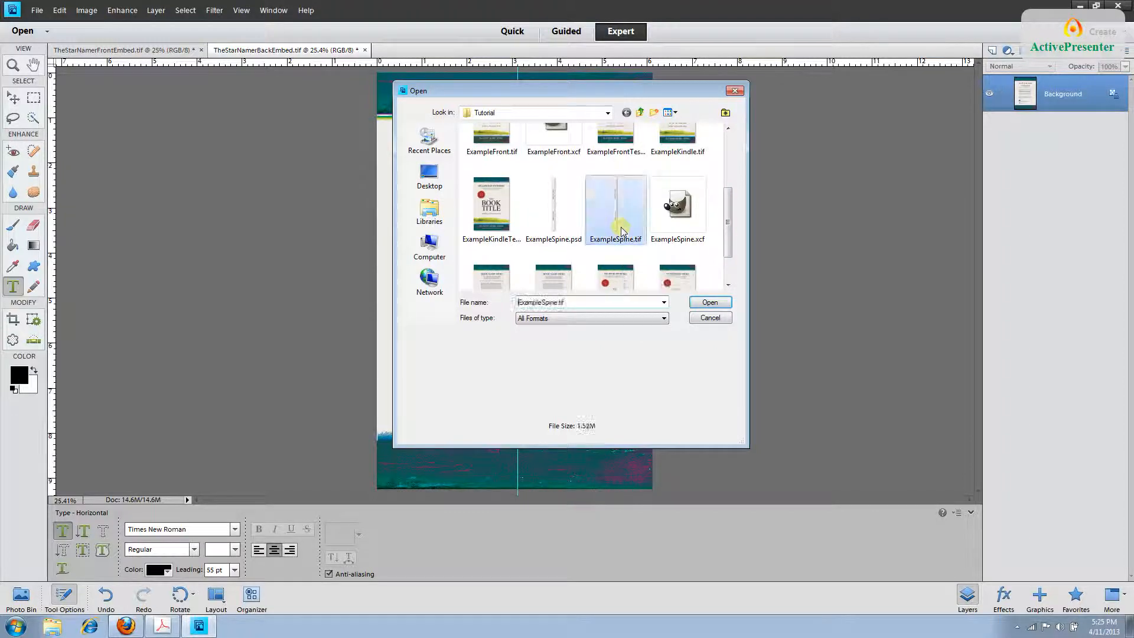
pyautogui.doubleClick(621, 230)
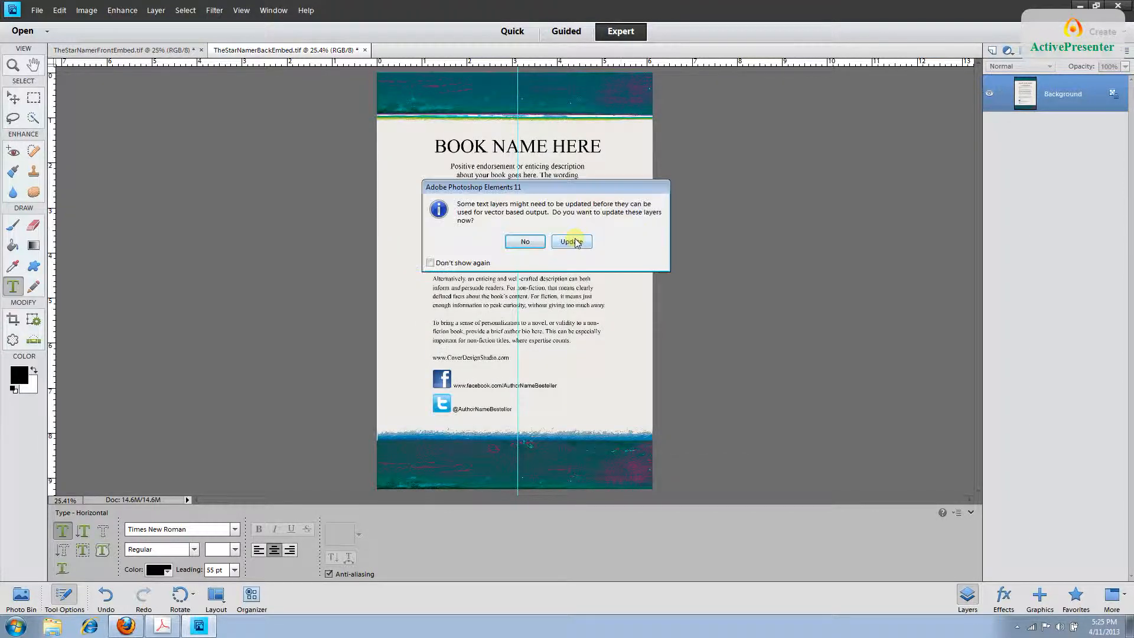
pyautogui.click(576, 242)
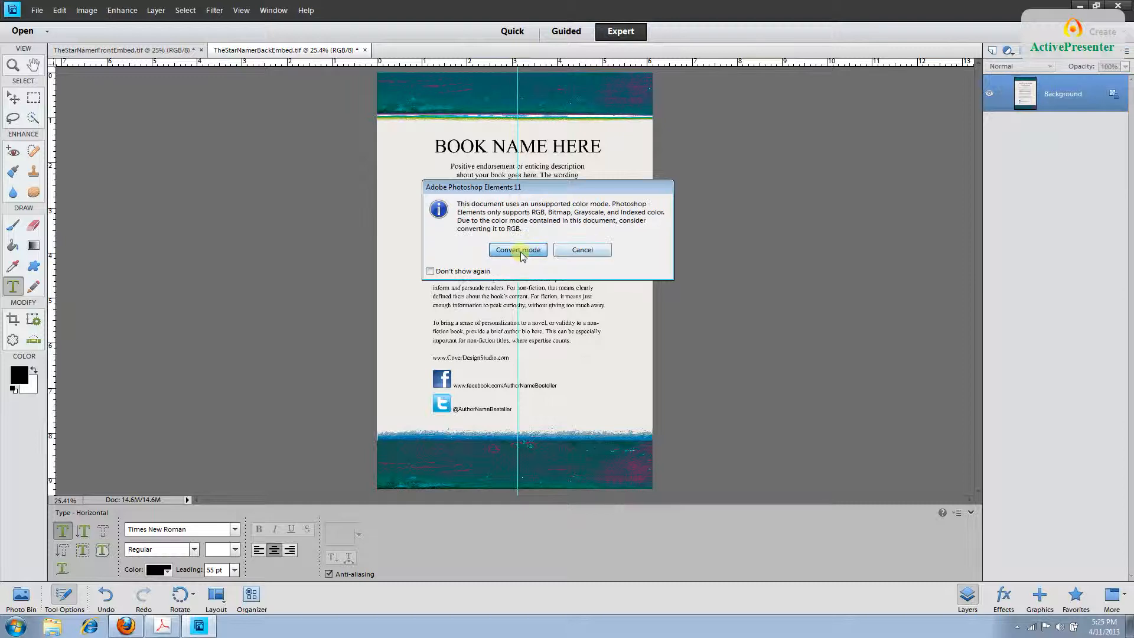
pyautogui.click(520, 252)
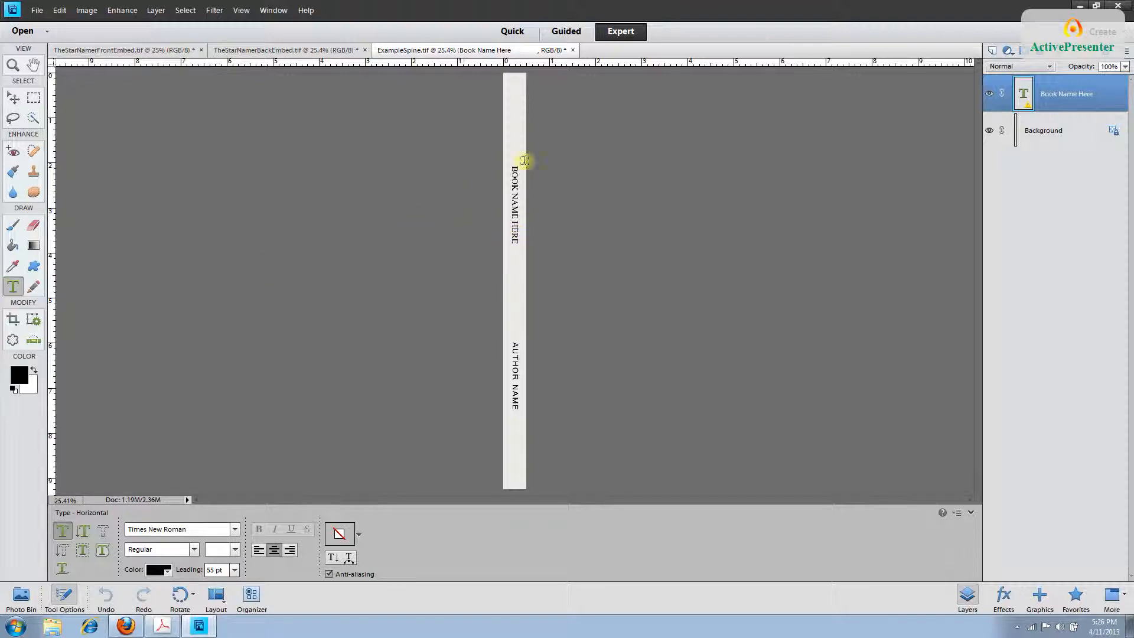
# Replace BOOK NAME HERE with THE STAR NAMER and AUTHOR NAME with the author's name.
pyautogui.moveTo(513, 167); pyautogui.dragTo(512, 241)
pyautogui.press('Return')
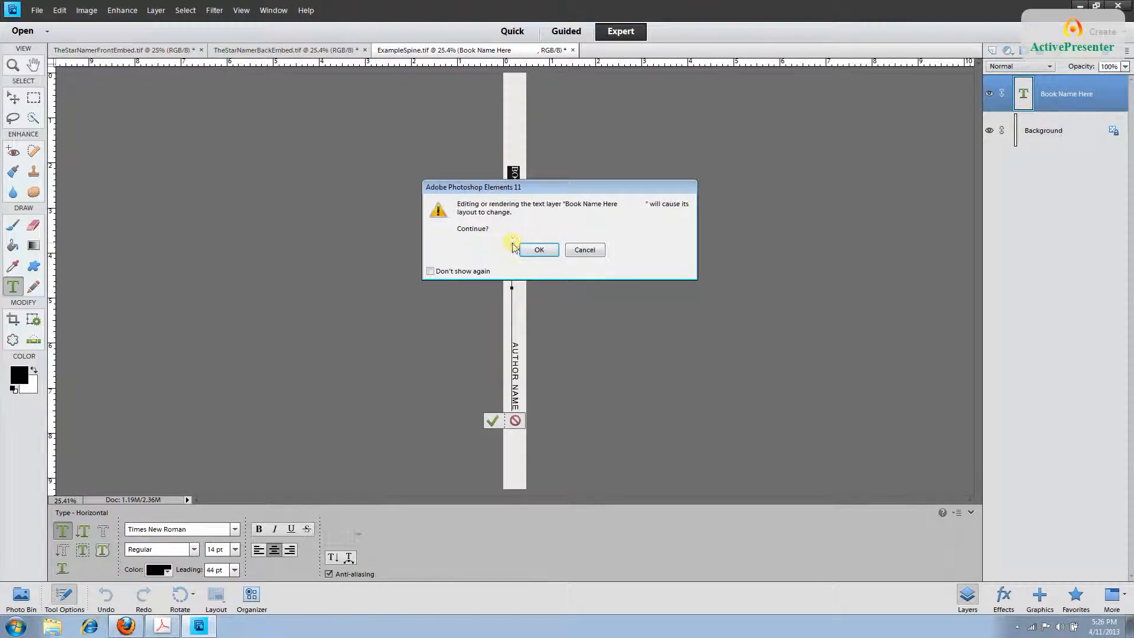
pyautogui.write('THE S')
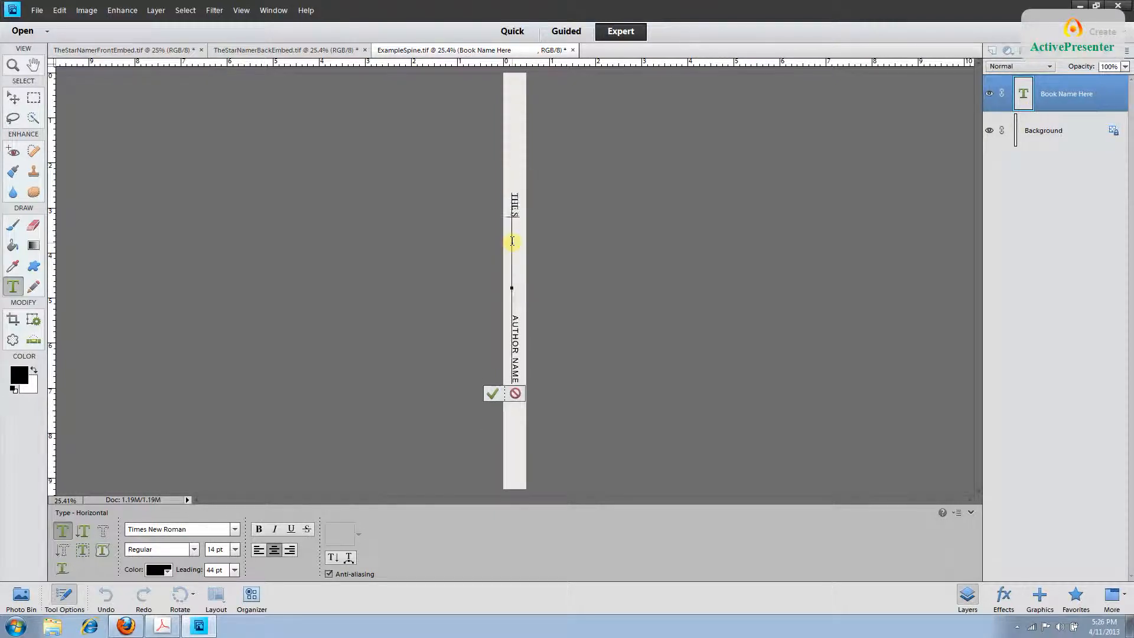
pyautogui.write('TAR NAMER')
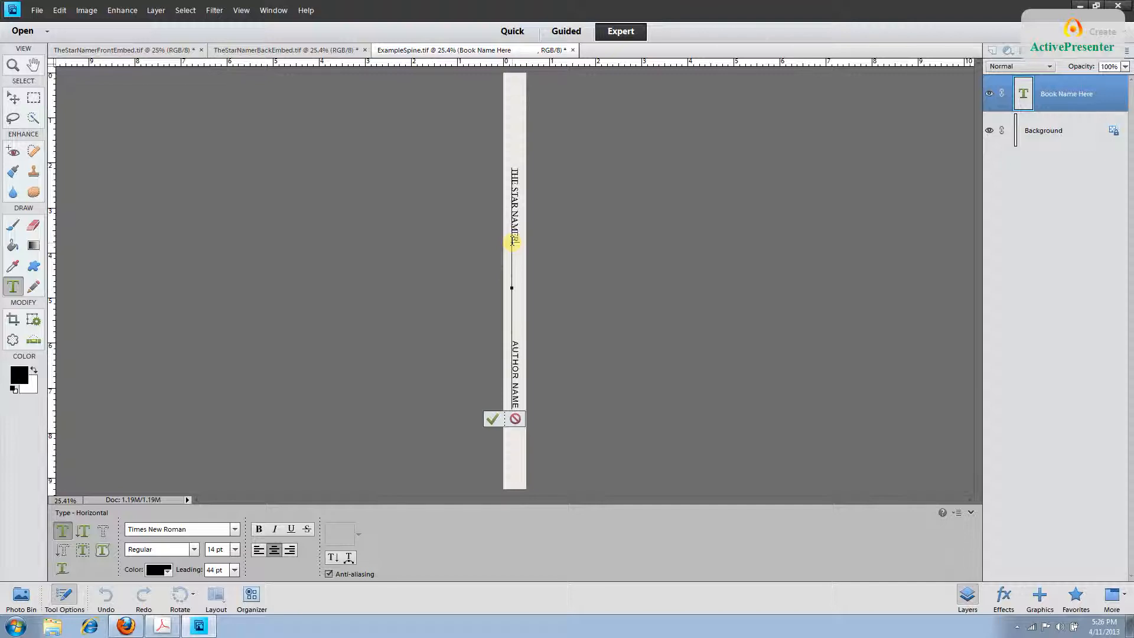
pyautogui.moveTo(516, 341); pyautogui.dragTo(517, 414)
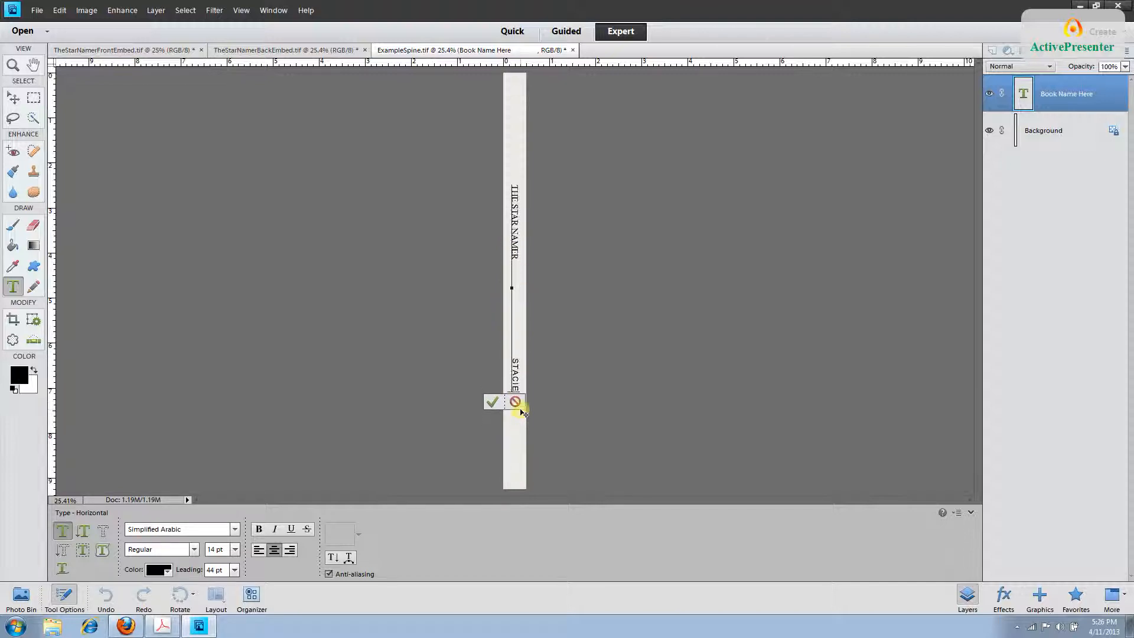
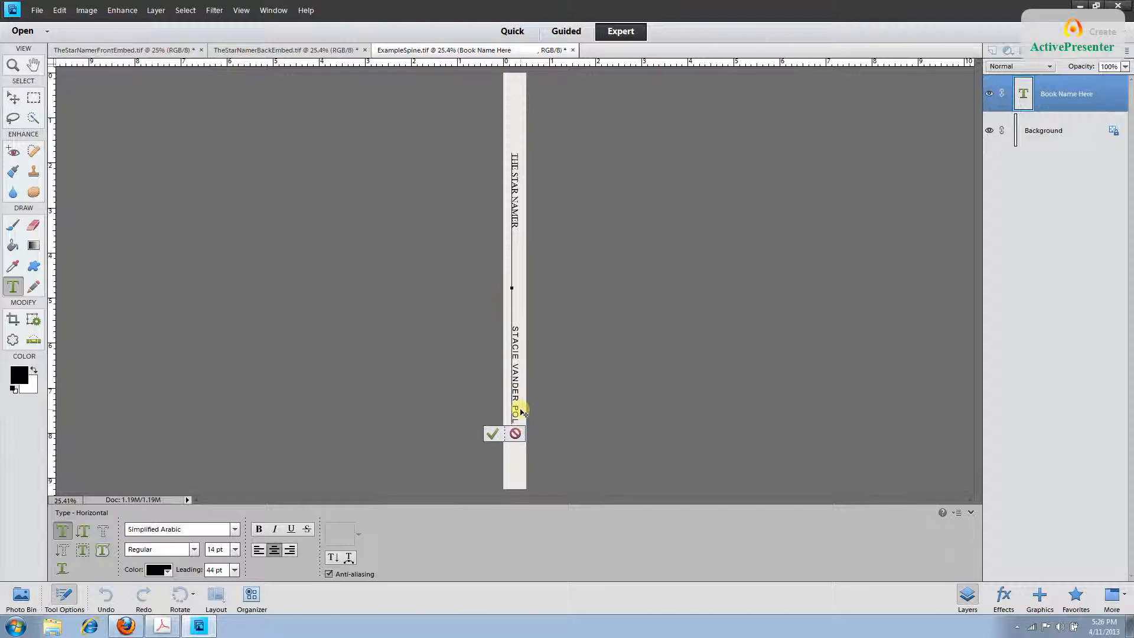
pyautogui.click(1090, 91)
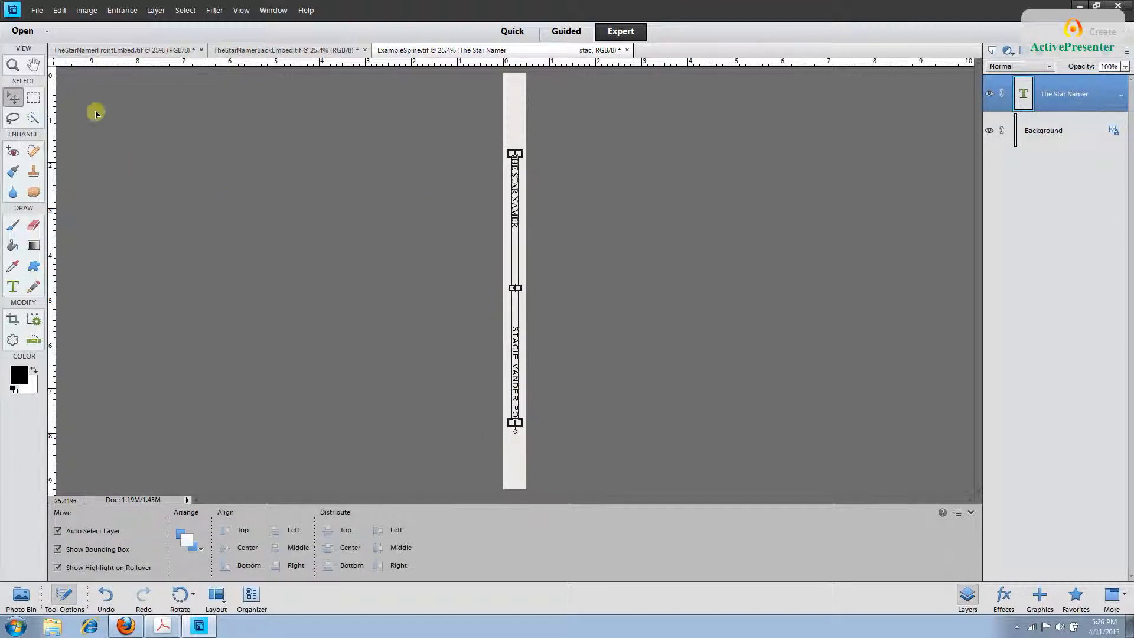
# Save the spine over ExampleSpine.tif as a TIFF, then switch to CreateSpace in Firefox.
pyautogui.click(36, 10)
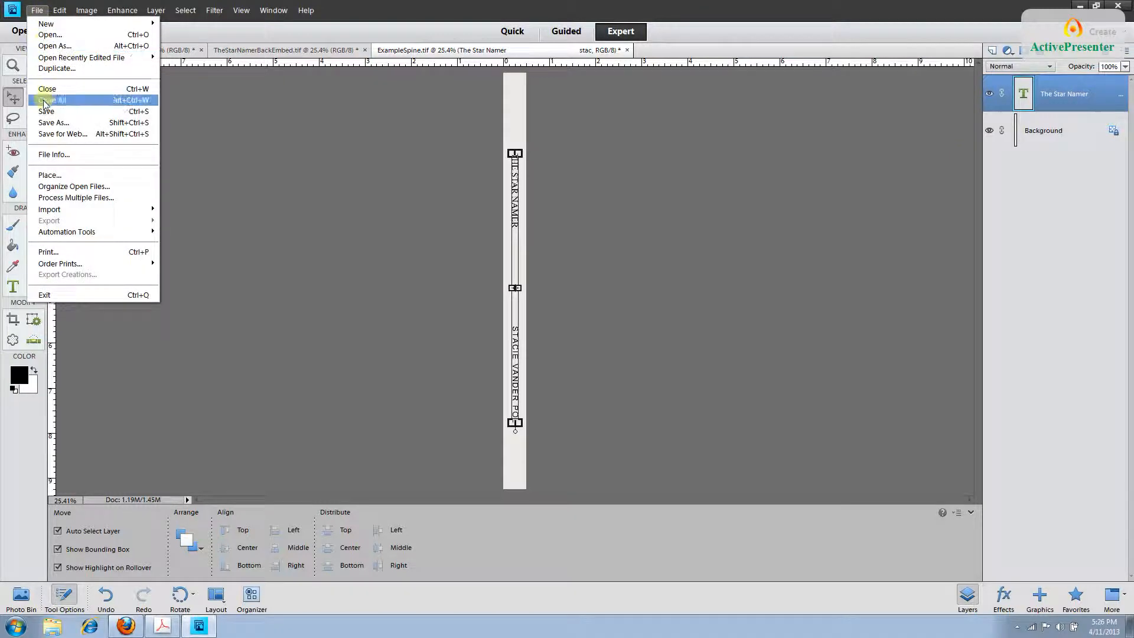
pyautogui.click(44, 113)
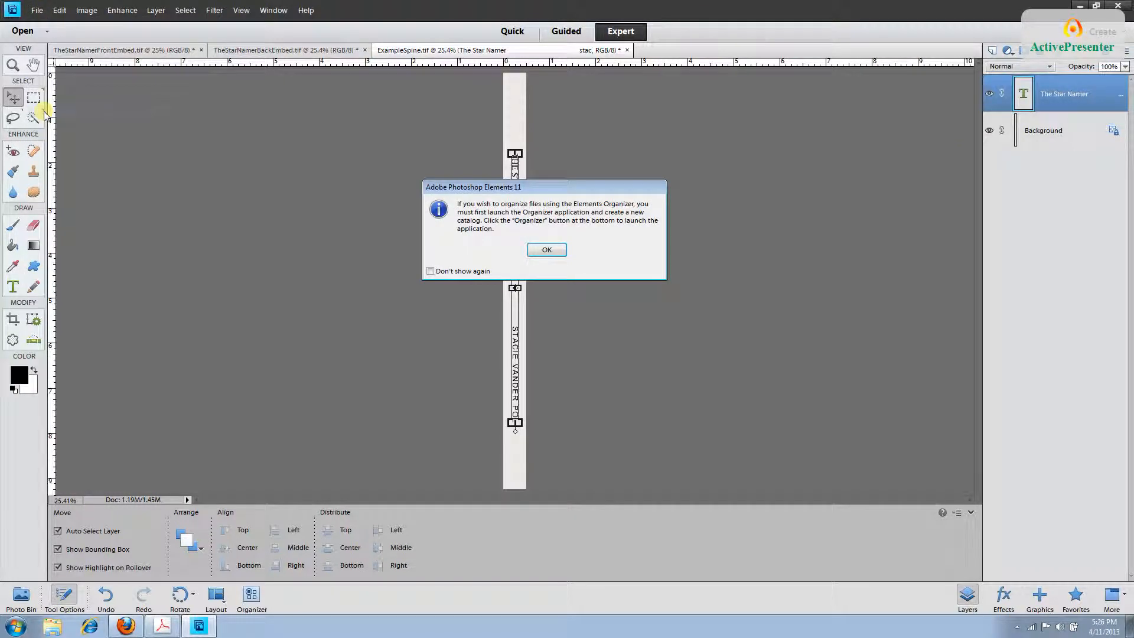
pyautogui.click(547, 249)
pyautogui.click(700, 303)
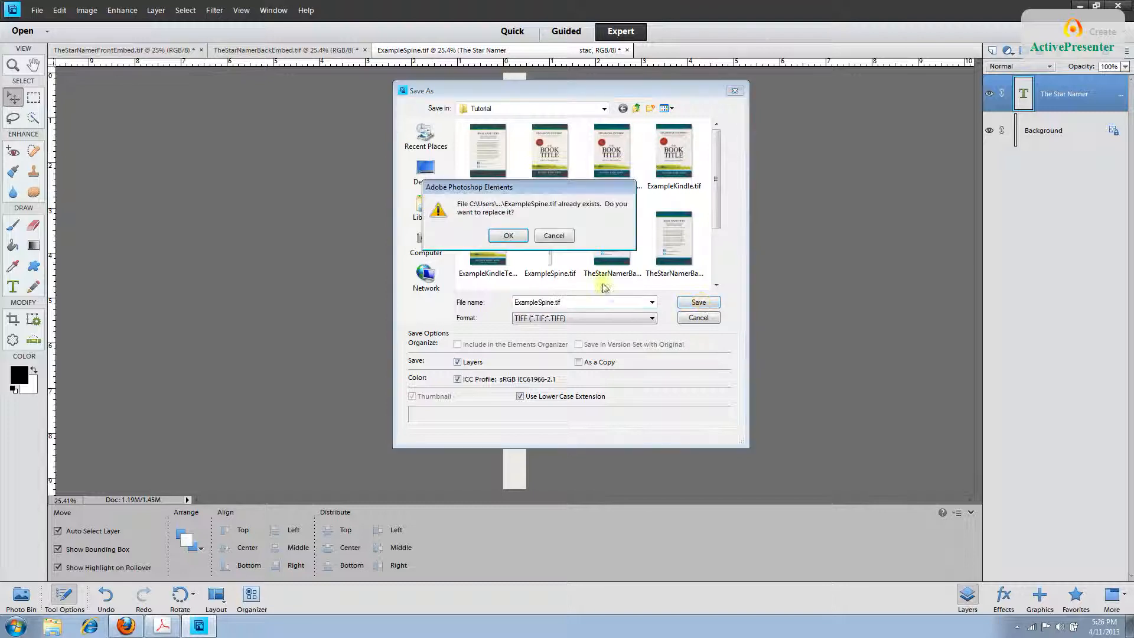
pyautogui.click(518, 242)
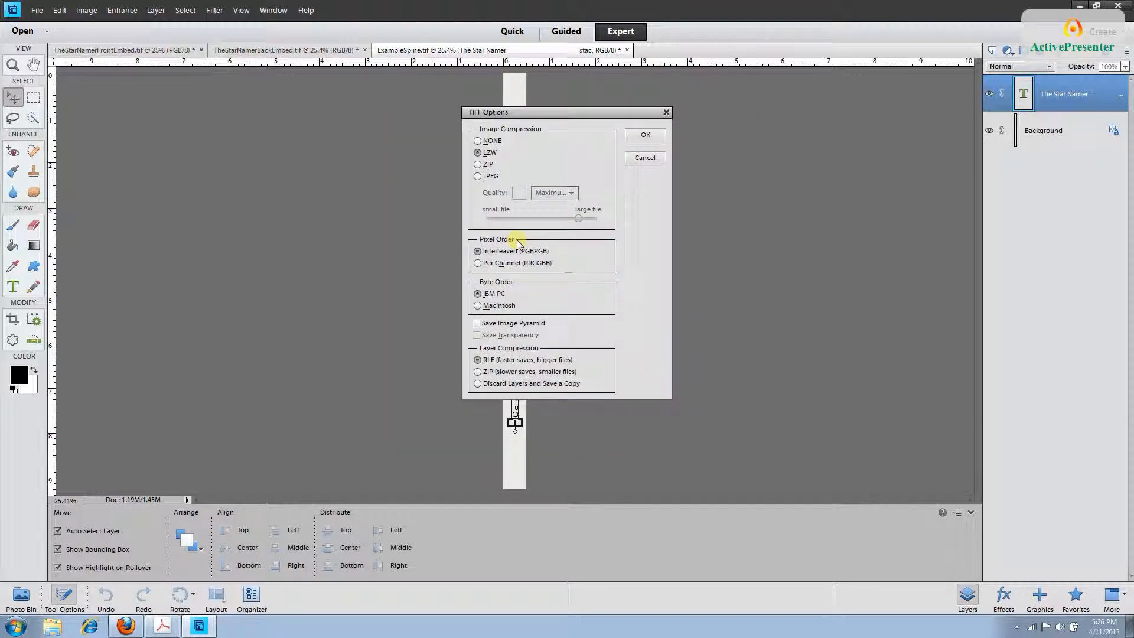
pyautogui.click(652, 136)
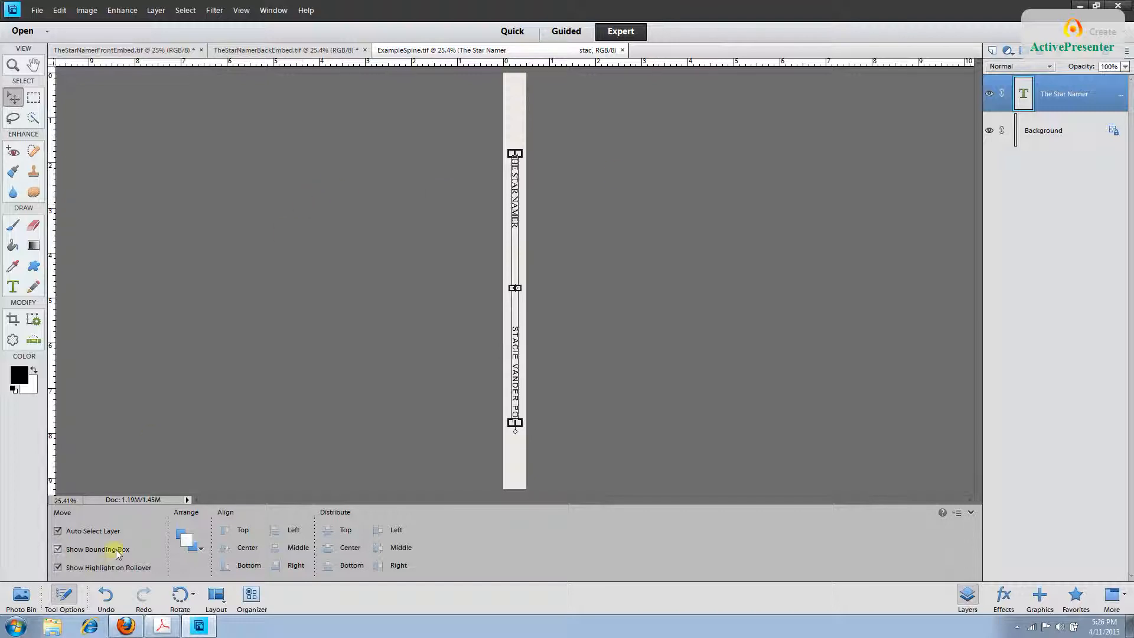
pyautogui.click(127, 627)
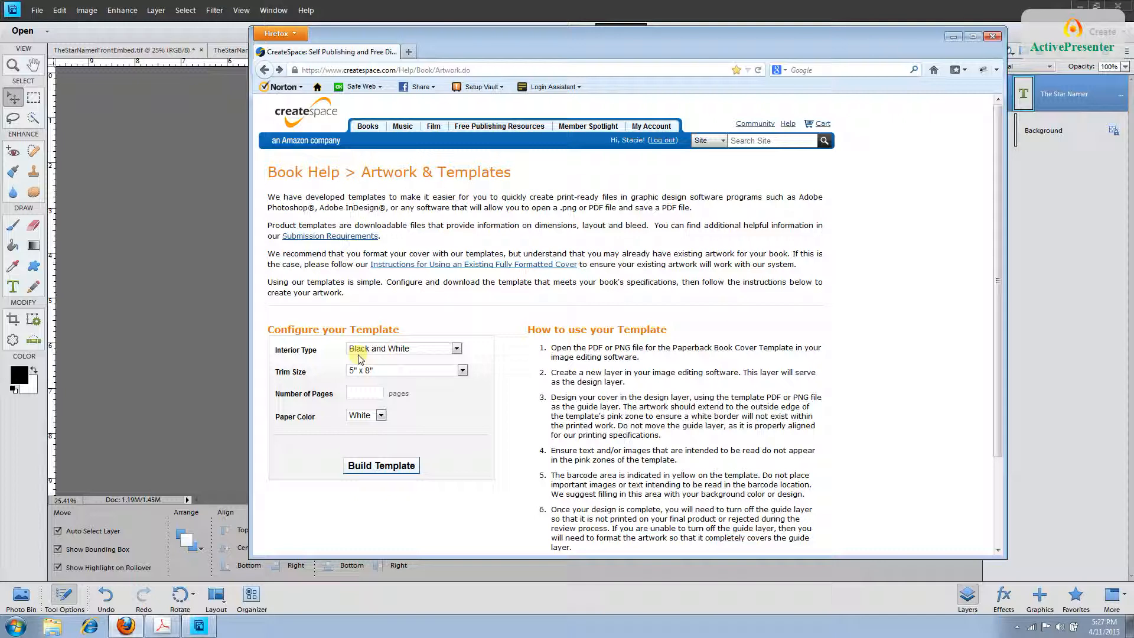
# Build a CreateSpace cover template with 7" x 10" trim size and 200 pages.
pyautogui.click(463, 370)
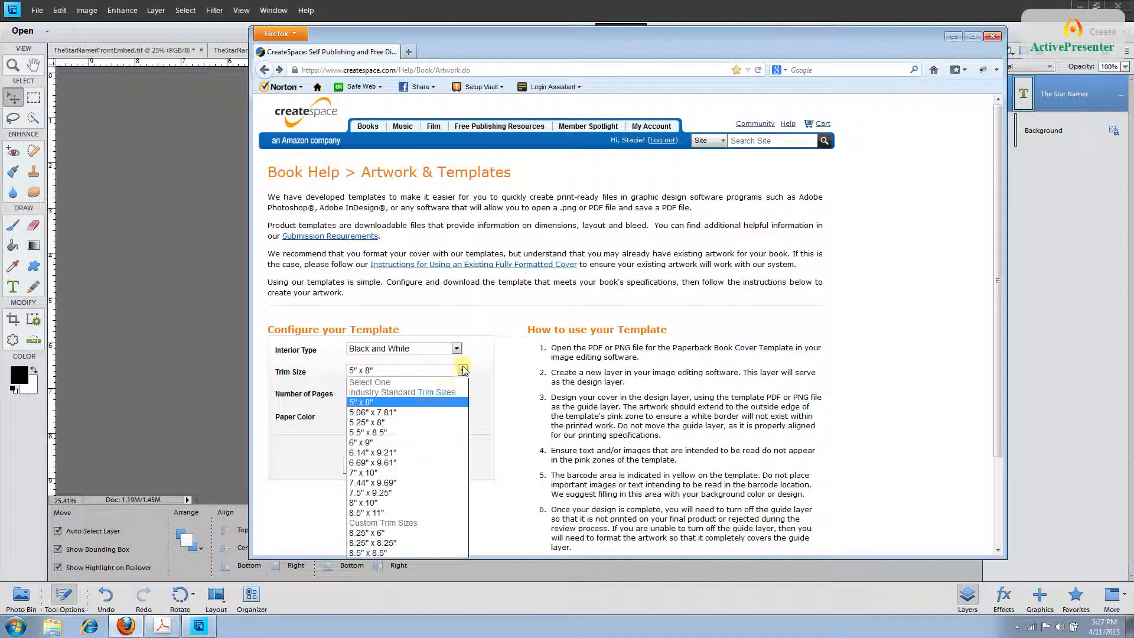
pyautogui.click(440, 473)
pyautogui.click(378, 393)
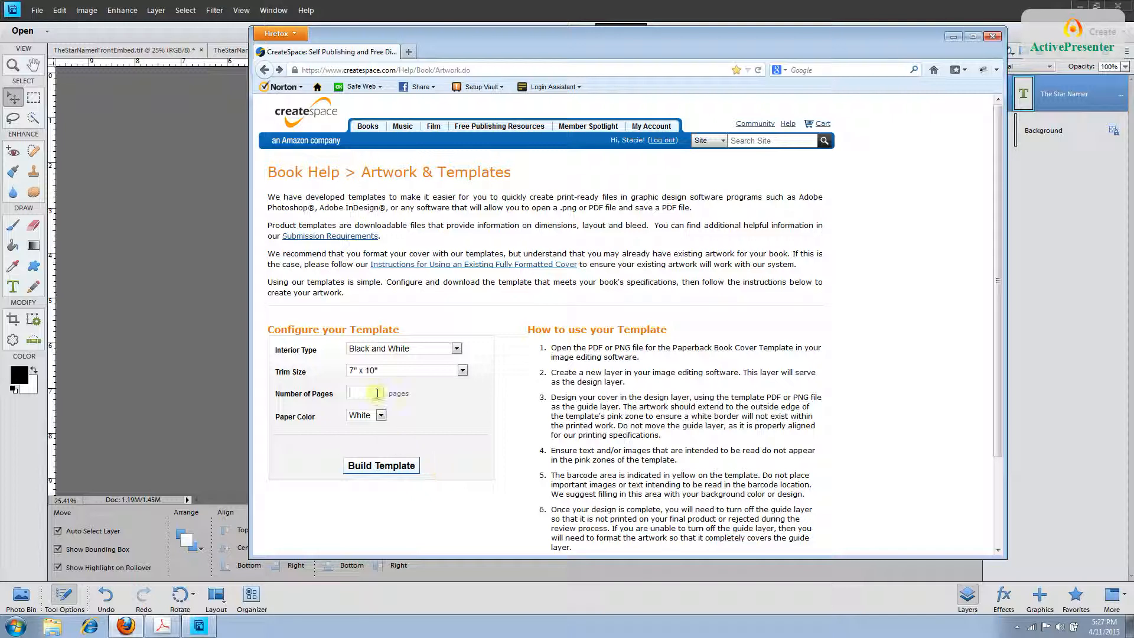
pyautogui.write('200')
pyautogui.click(376, 405)
pyautogui.click(378, 469)
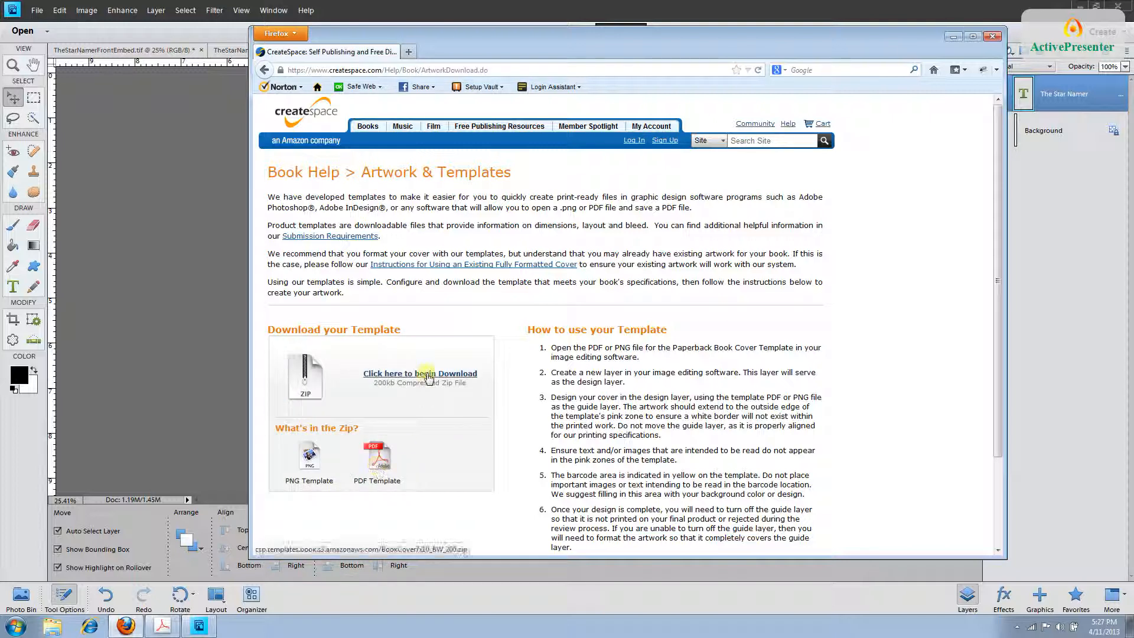
# Download BookCover7x10_BW_200.zip to the Desktop and return to Photoshop Elements.
pyautogui.click(428, 378)
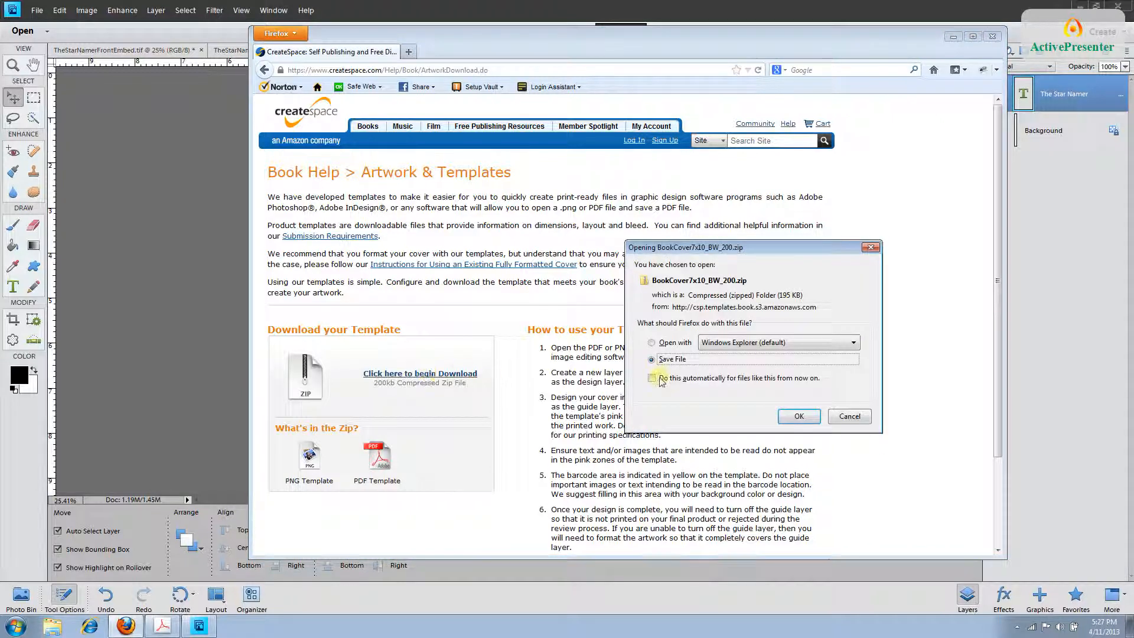
pyautogui.click(797, 415)
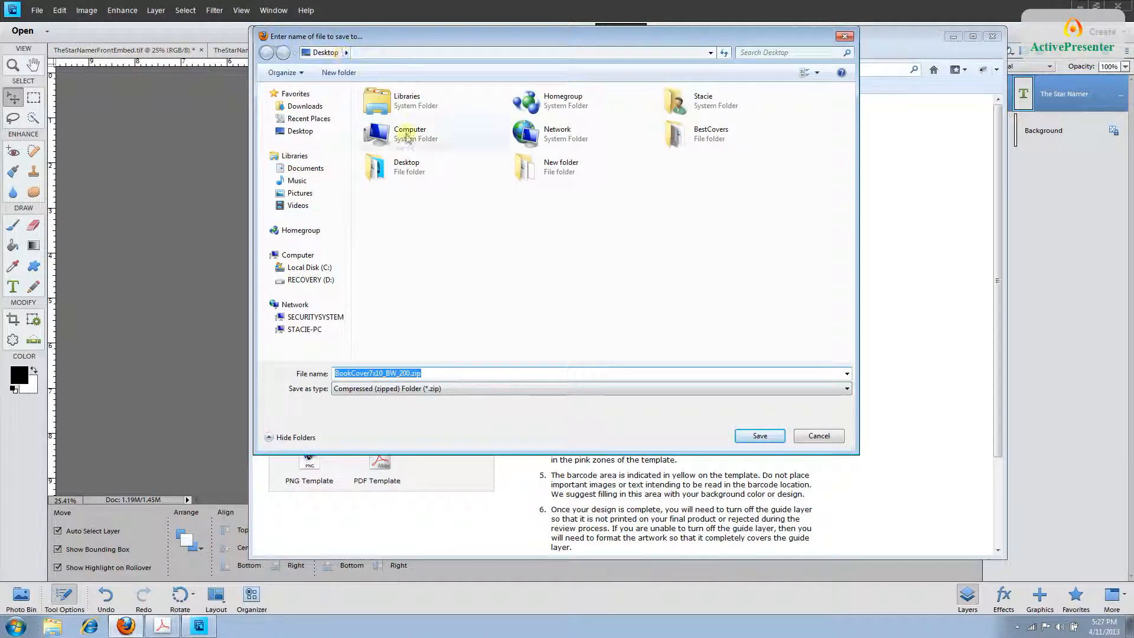
pyautogui.click(760, 436)
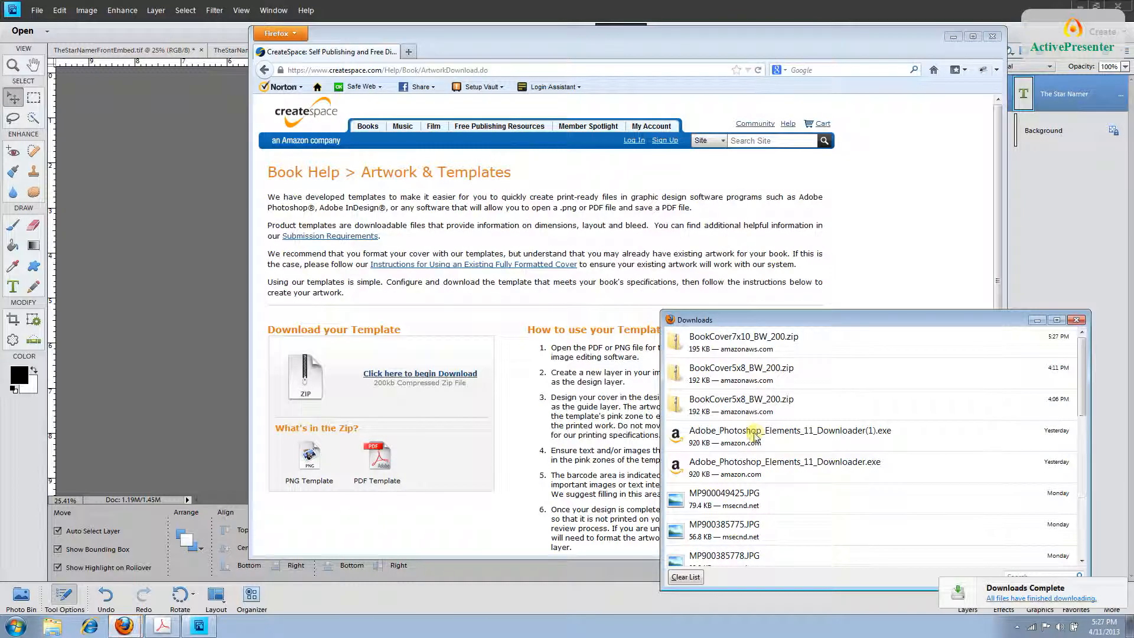
pyautogui.click(1075, 321)
pyautogui.click(949, 36)
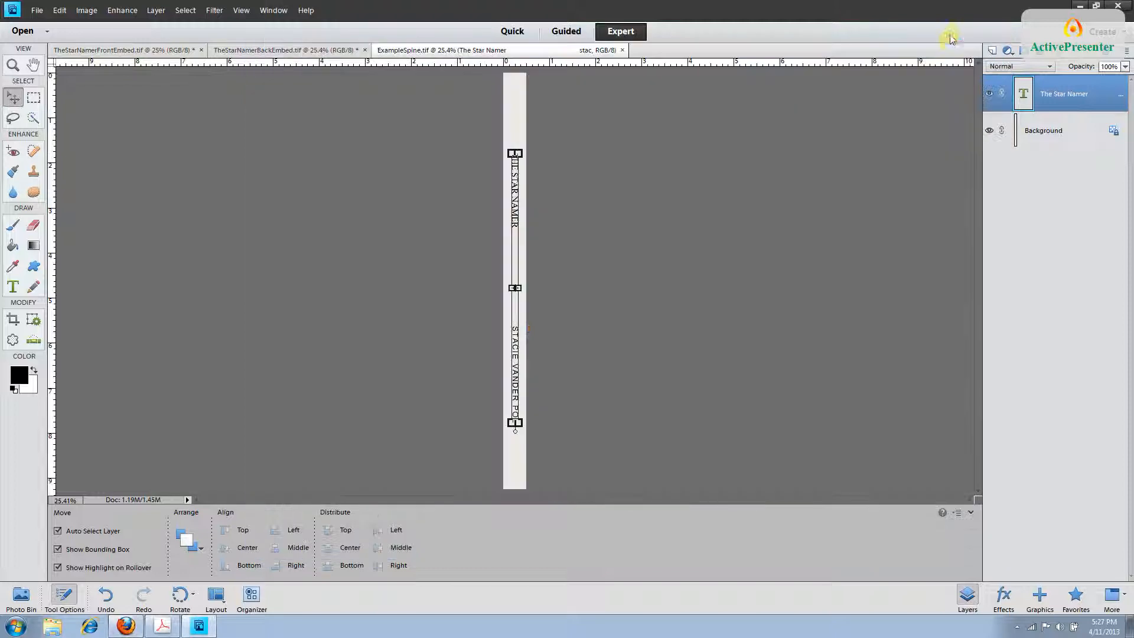
# Copy BookCover7x10_BW_200.png out of the downloaded zip folder onto the desktop.
pyautogui.click(1096, 6)
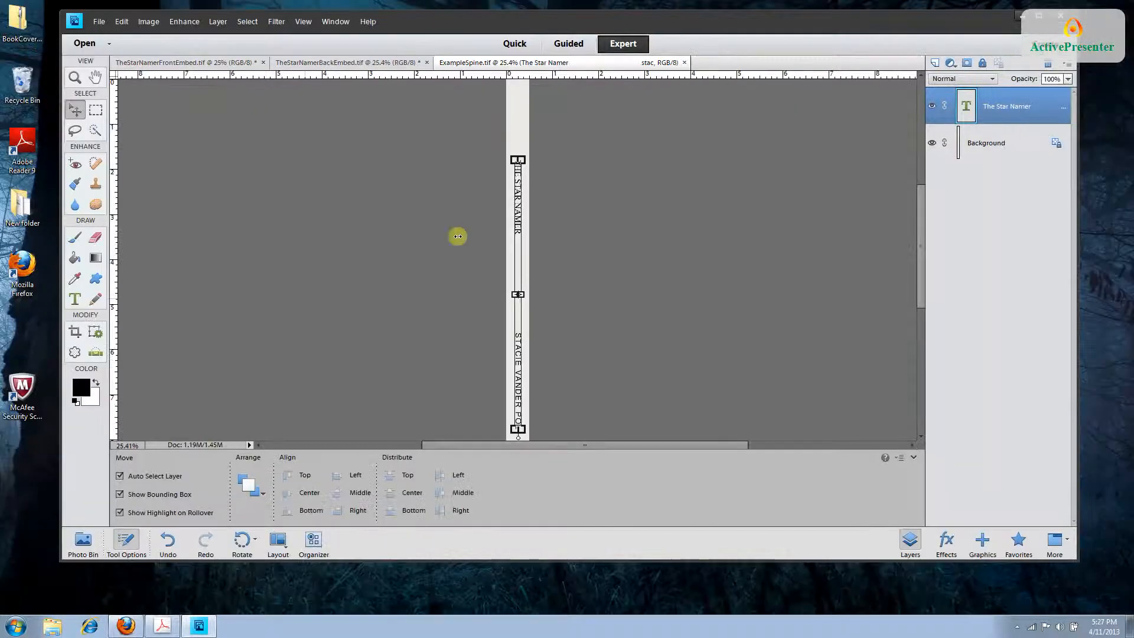
pyautogui.doubleClick(20, 39)
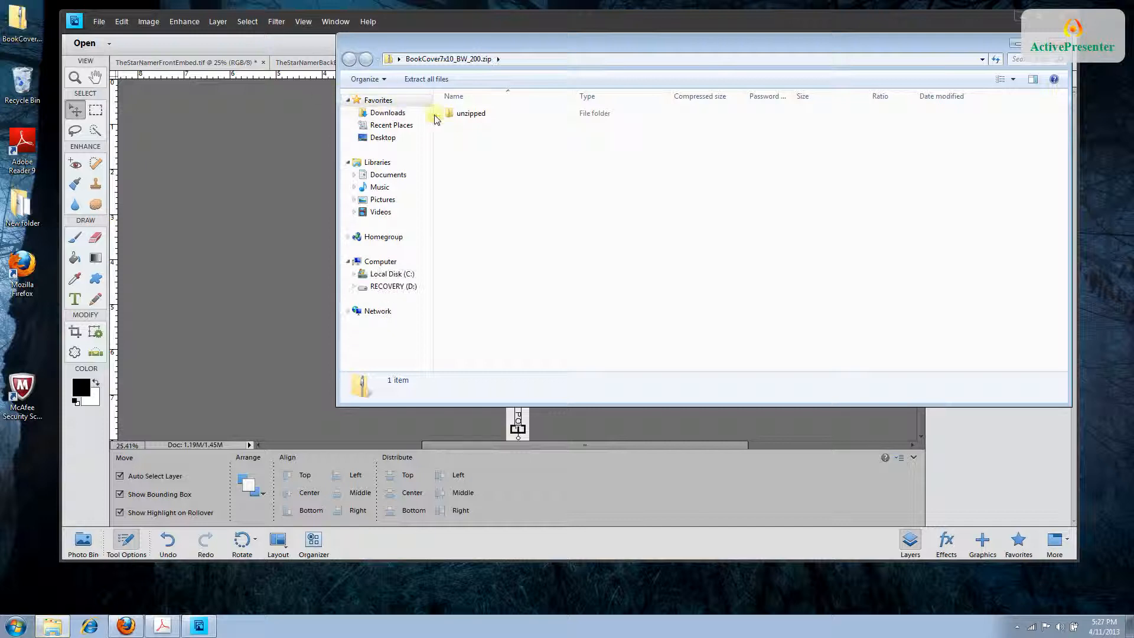
pyautogui.doubleClick(449, 113)
pyautogui.doubleClick(471, 116)
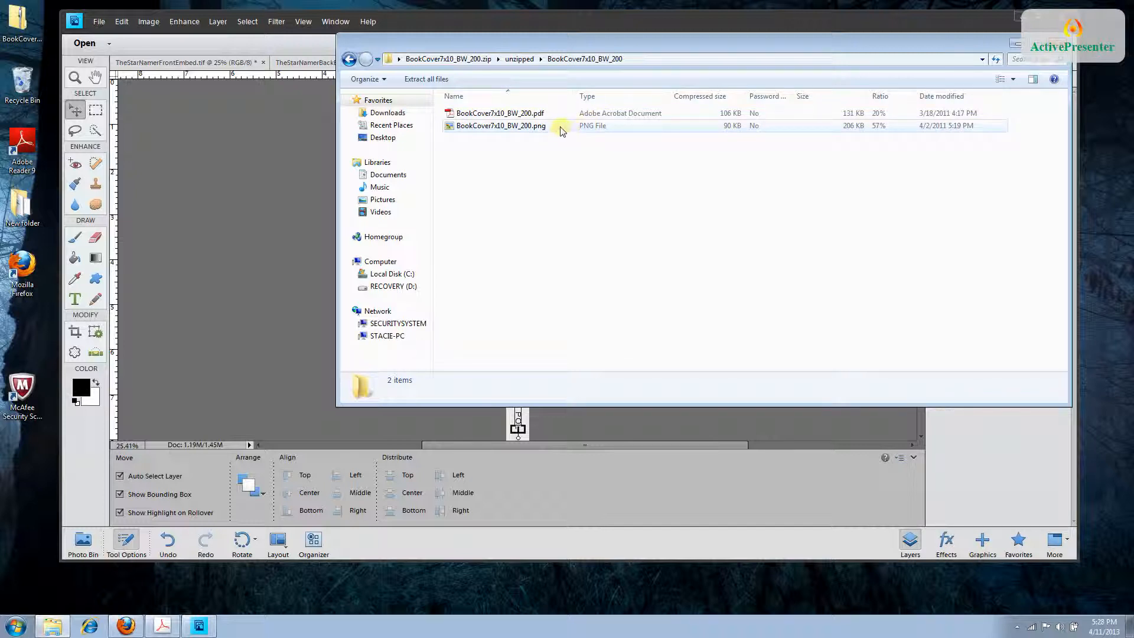
pyautogui.moveTo(561, 130); pyautogui.dragTo(434, 259)
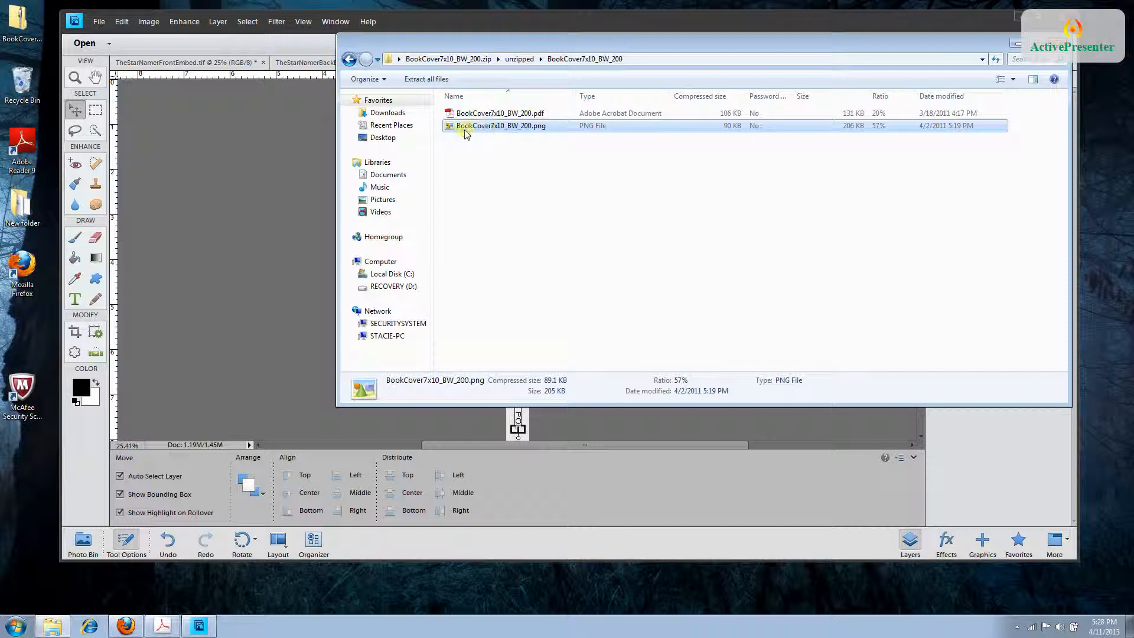
pyautogui.moveTo(465, 133); pyautogui.dragTo(30, 496)
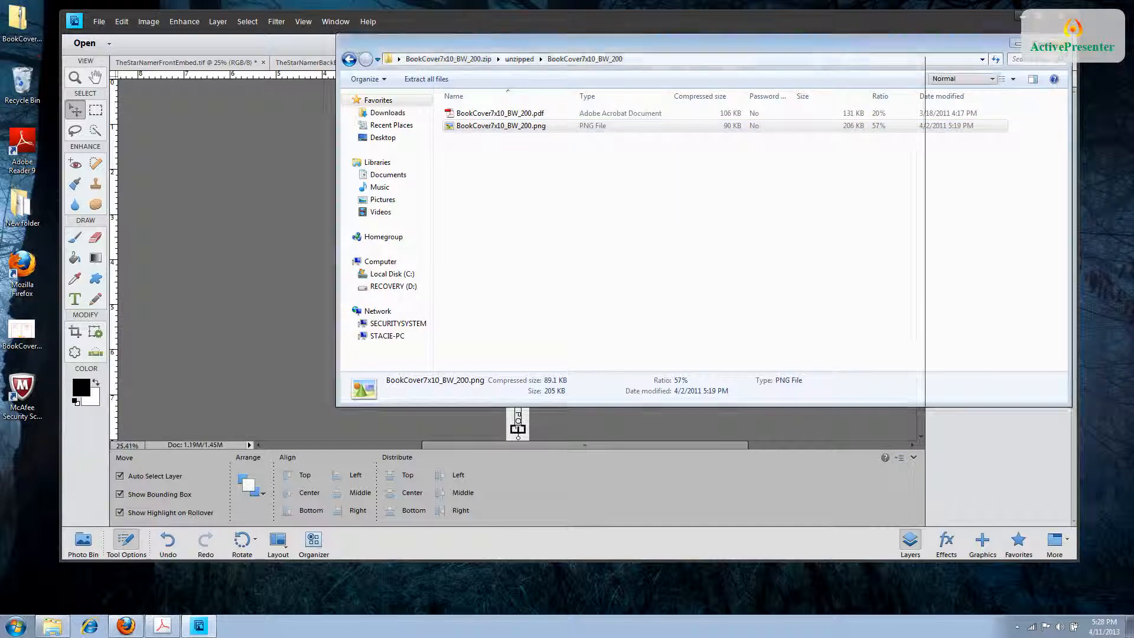
pyautogui.click(1042, 16)
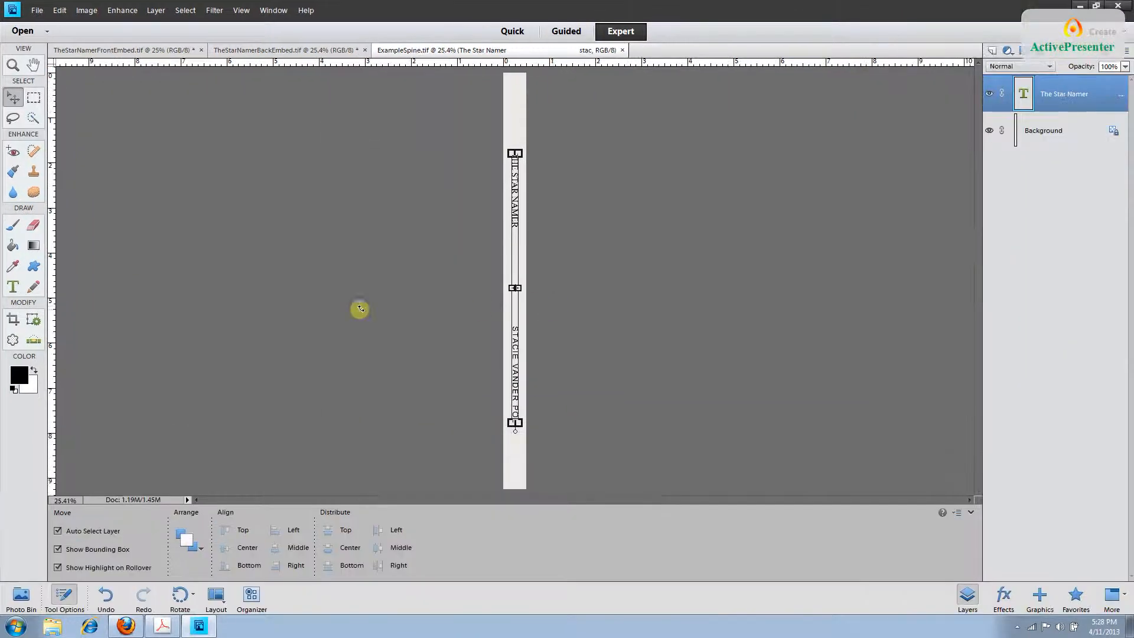
# Open BookCover7x10_BW_200.png from the Desktop folder.
pyautogui.click(36, 10)
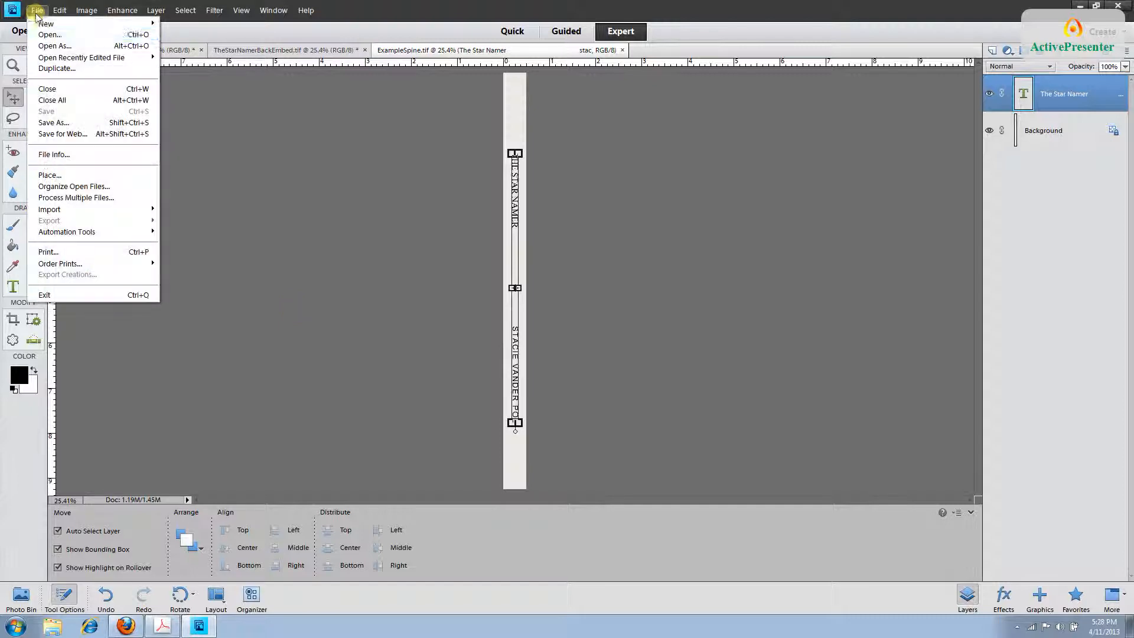
pyautogui.click(42, 35)
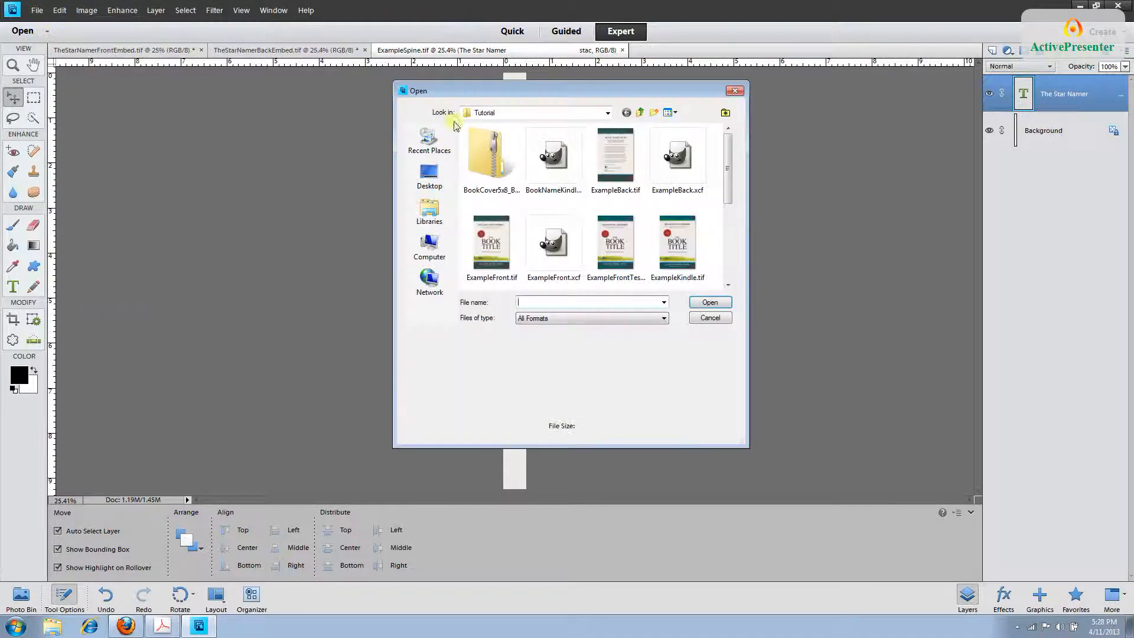
pyautogui.click(473, 113)
pyautogui.click(479, 120)
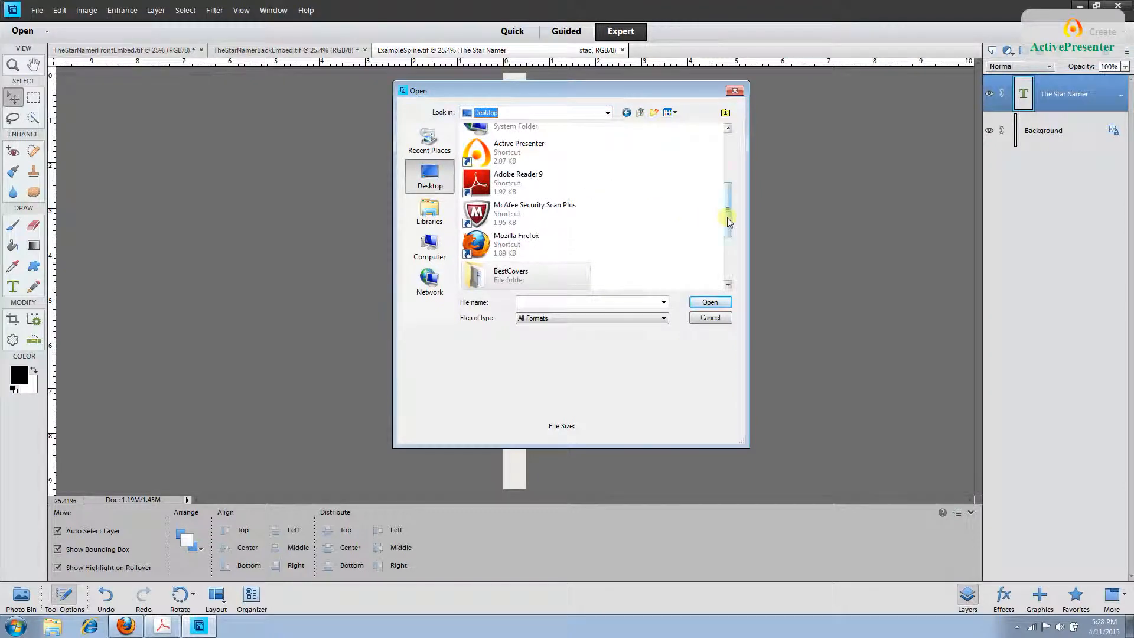
pyautogui.scroll(-3, 728, 221)
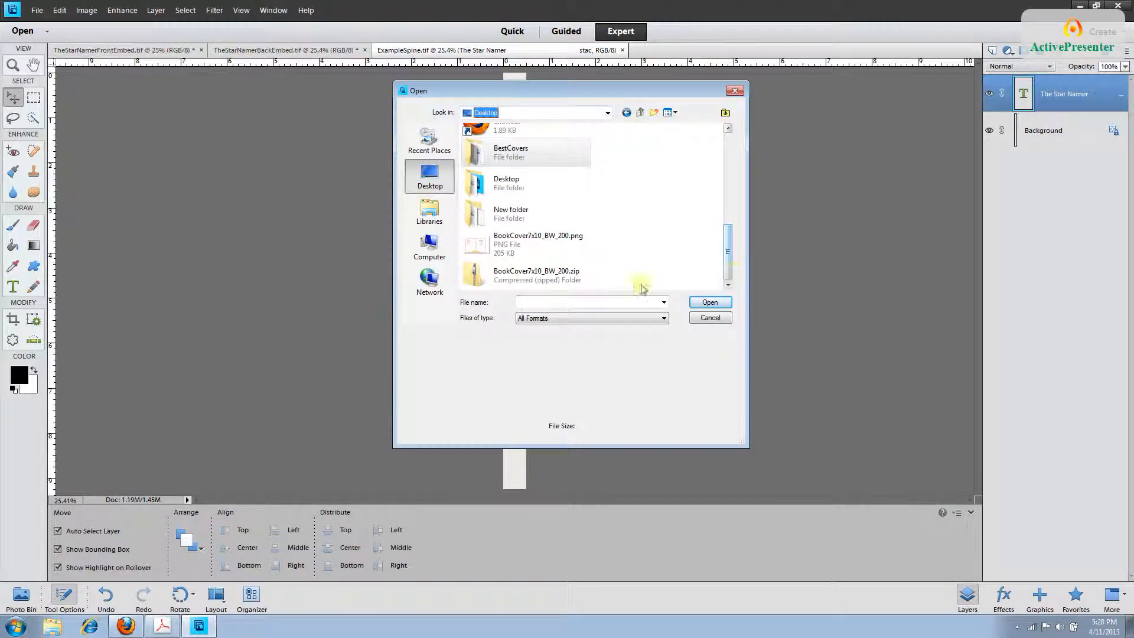
pyautogui.doubleClick(563, 246)
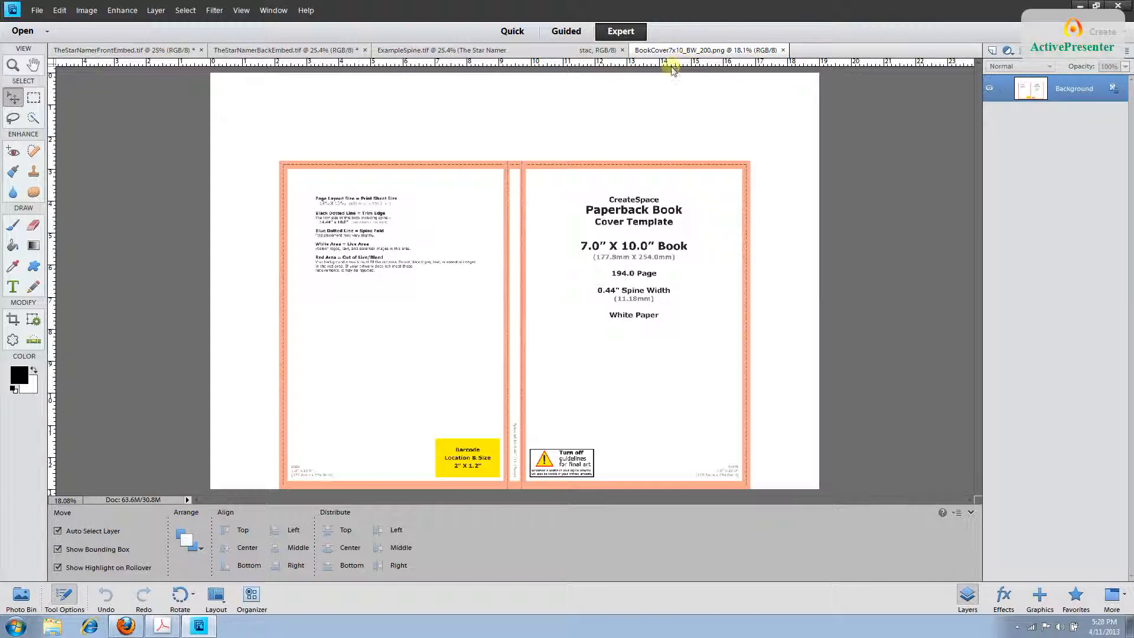
# Apply Image Size without resampling, keeping 5700 × 3900 pixels at about 300 pixels/inch.
pyautogui.click(87, 11)
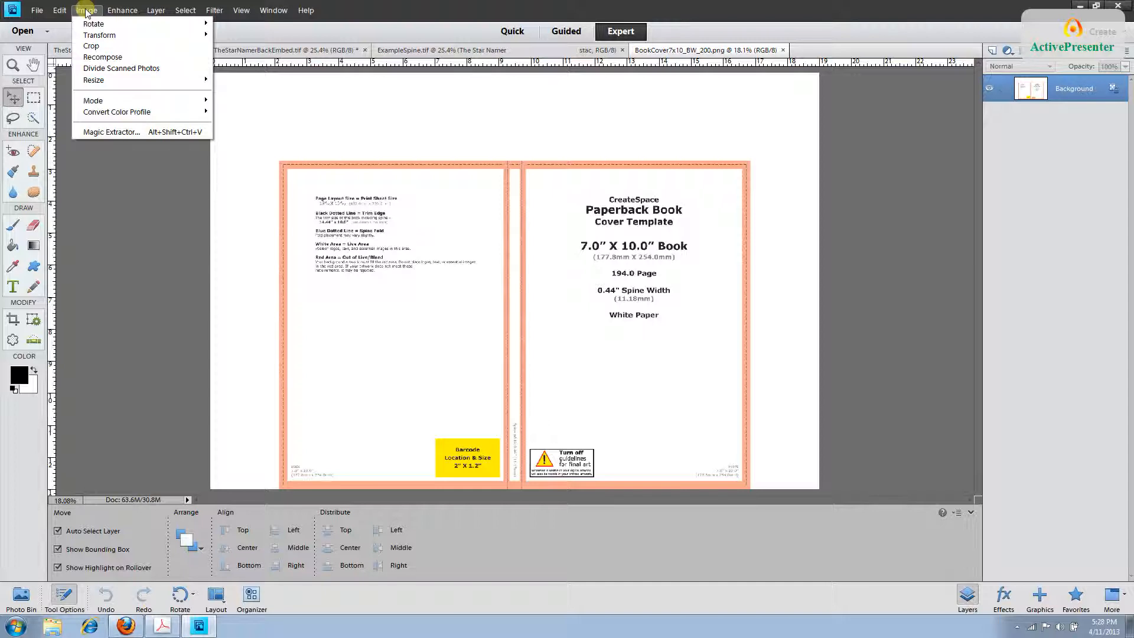
pyautogui.moveTo(95, 81)
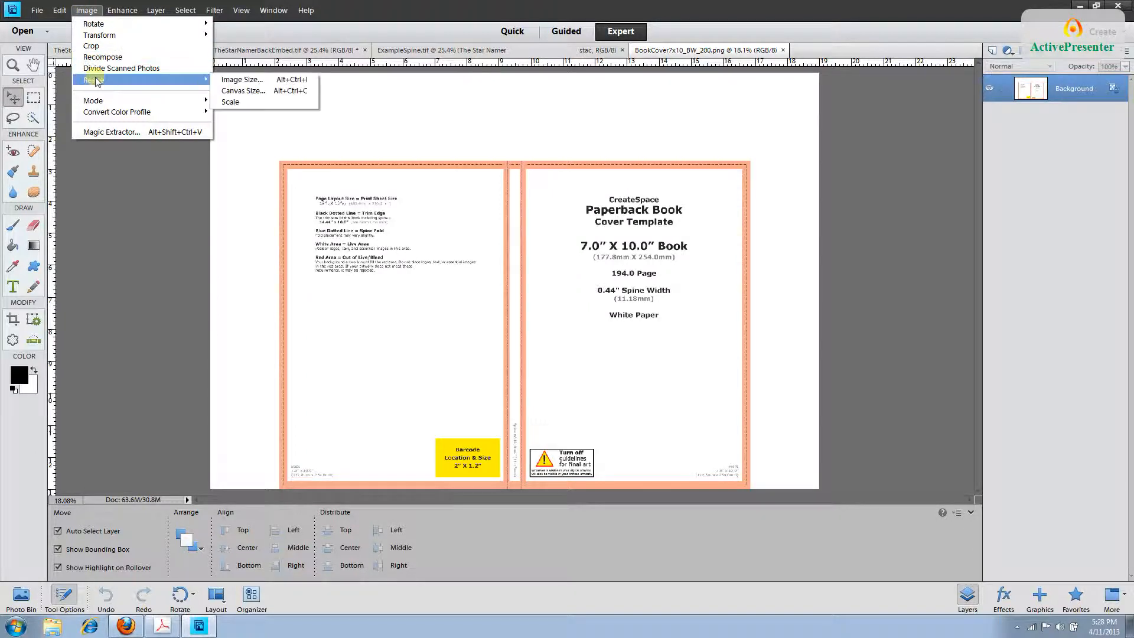
pyautogui.click(236, 80)
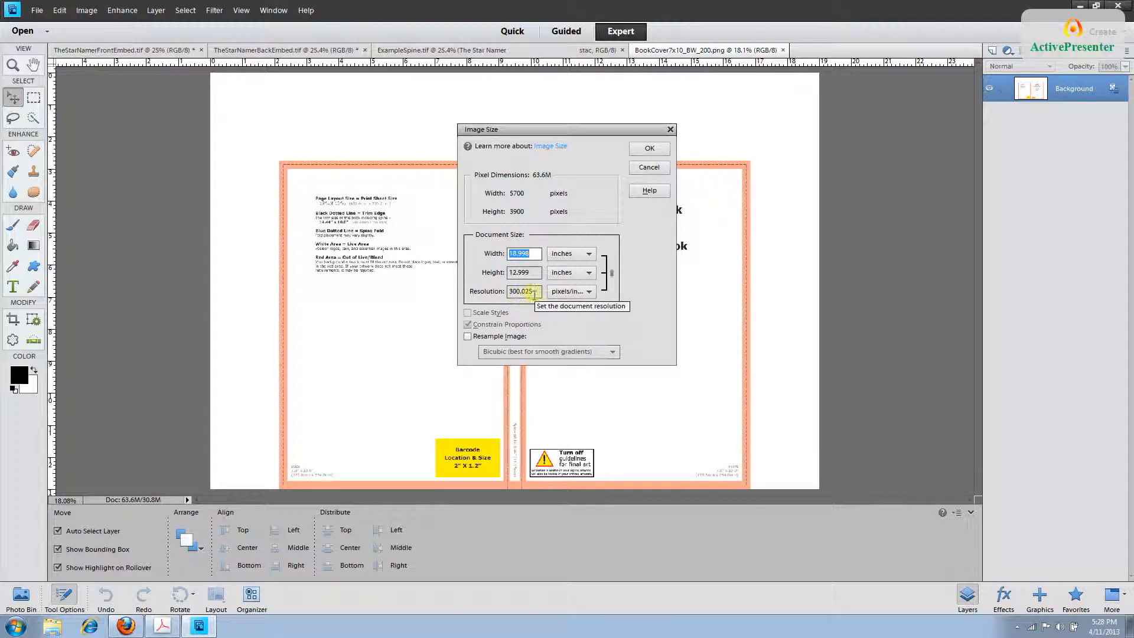
pyautogui.click(648, 148)
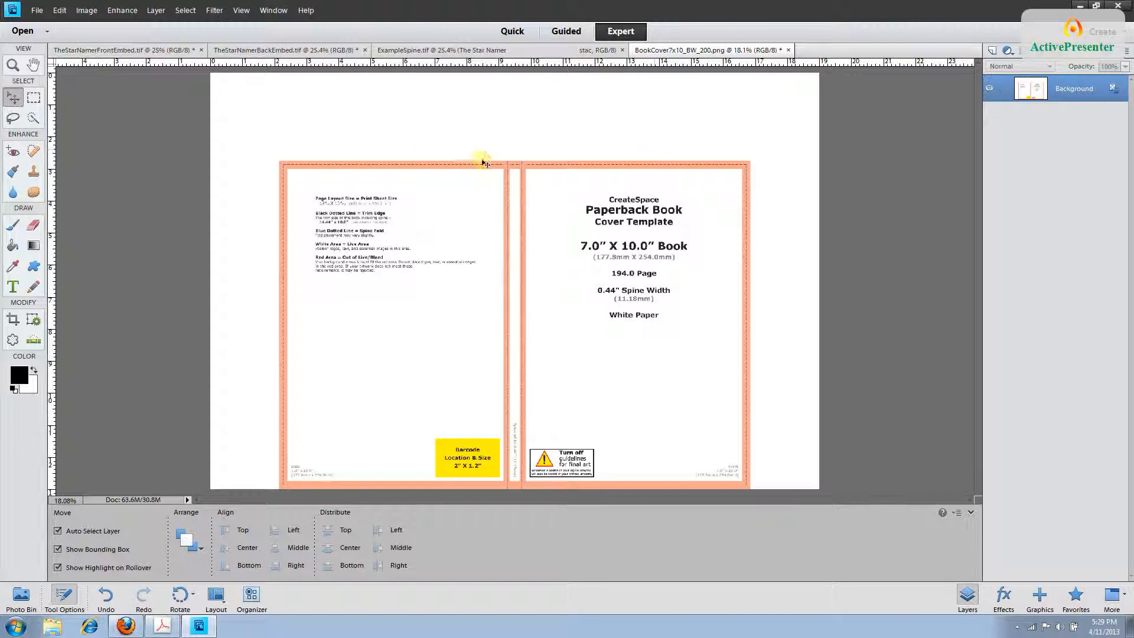
# Select all of TheStarNamerFrontEmbed.tif and copy it, returning to the BookCover7x10_BW_200.png template.
pyautogui.click(104, 50)
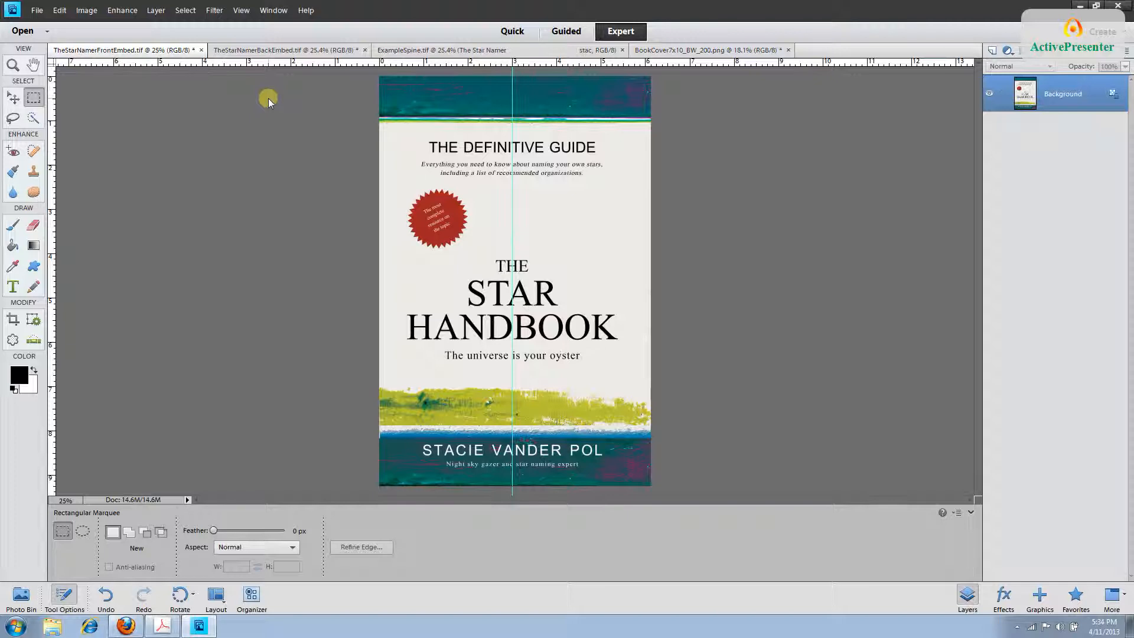
pyautogui.click(186, 10)
pyautogui.click(189, 24)
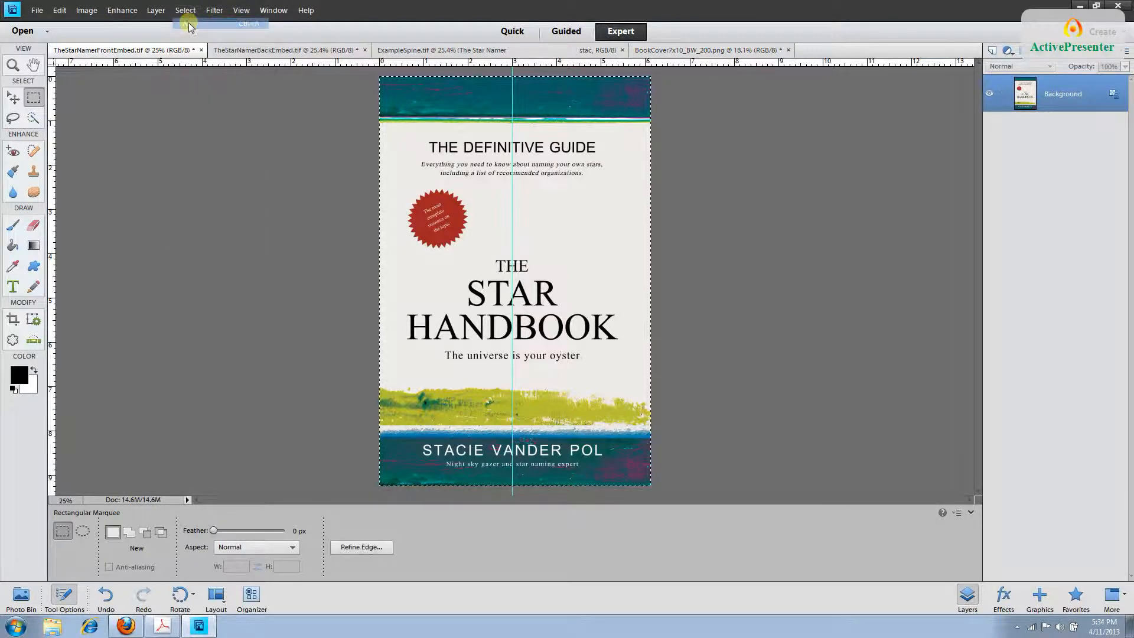
pyautogui.click(60, 10)
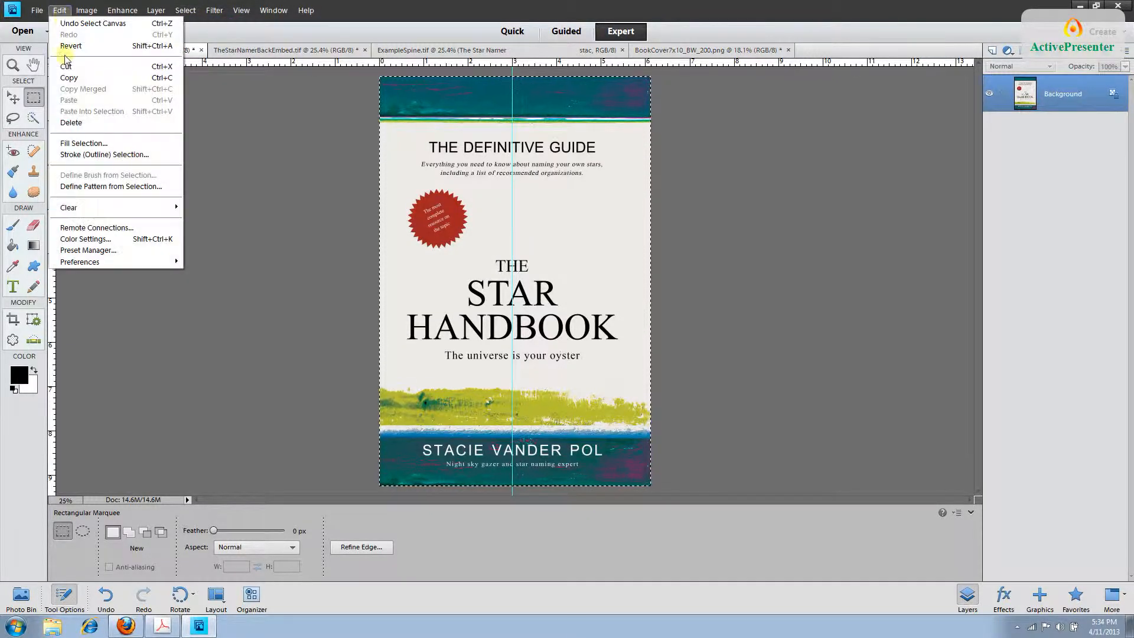
pyautogui.click(65, 78)
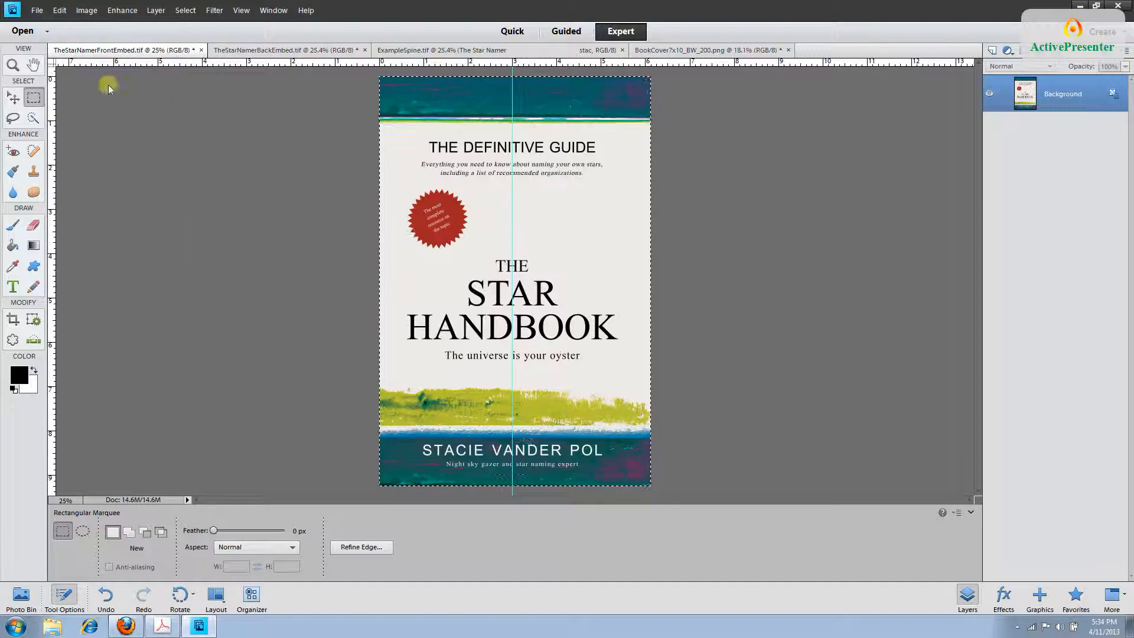
pyautogui.click(705, 52)
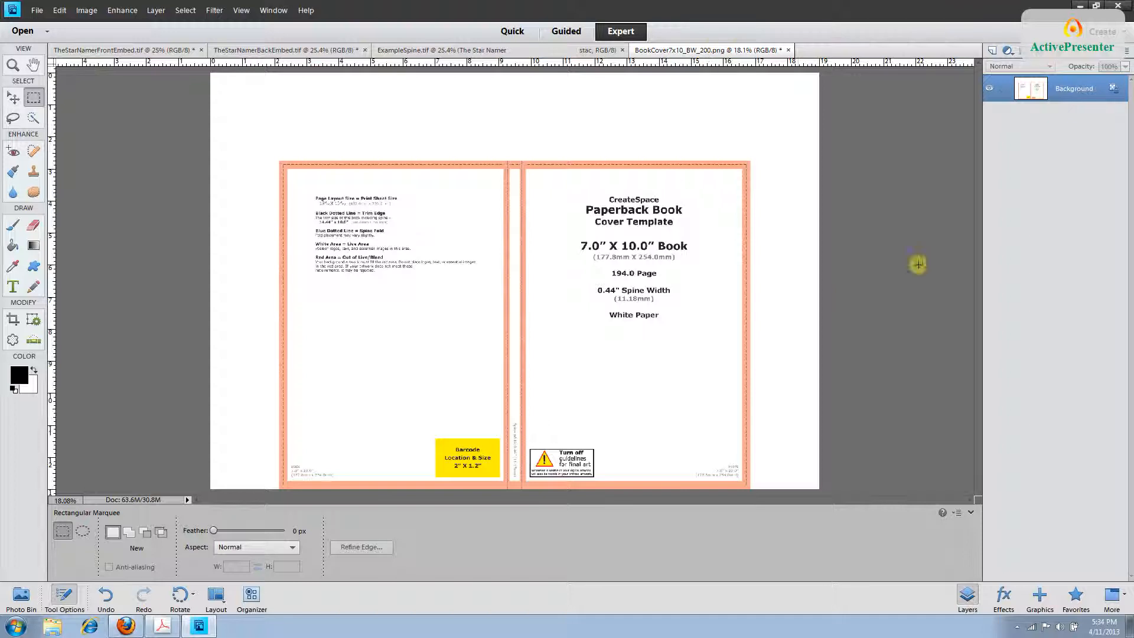
# Paste the Star Handbook front cover as a new layer and drag it onto the right front-cover panel.
pyautogui.click(58, 10)
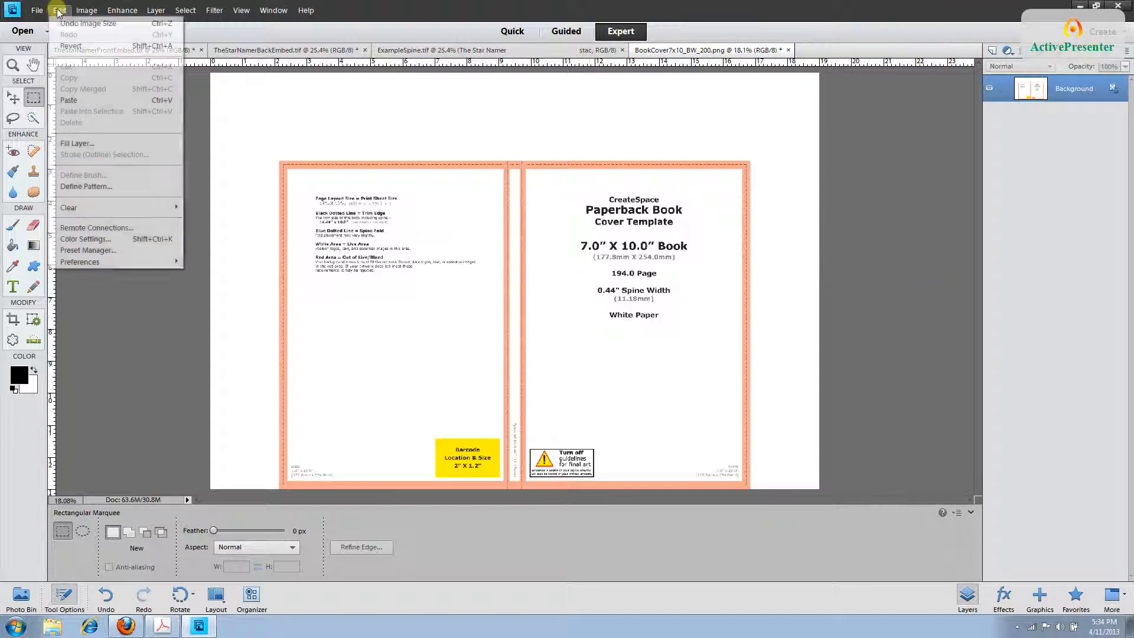
pyautogui.click(76, 101)
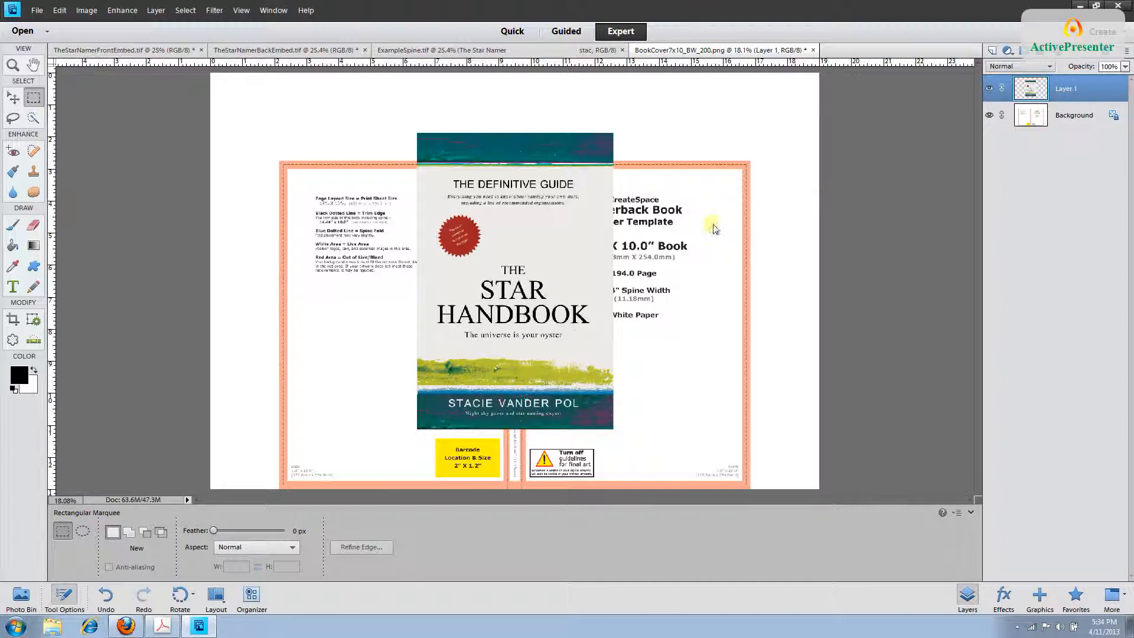
pyautogui.click(13, 97)
pyautogui.moveTo(423, 180); pyautogui.dragTo(536, 207)
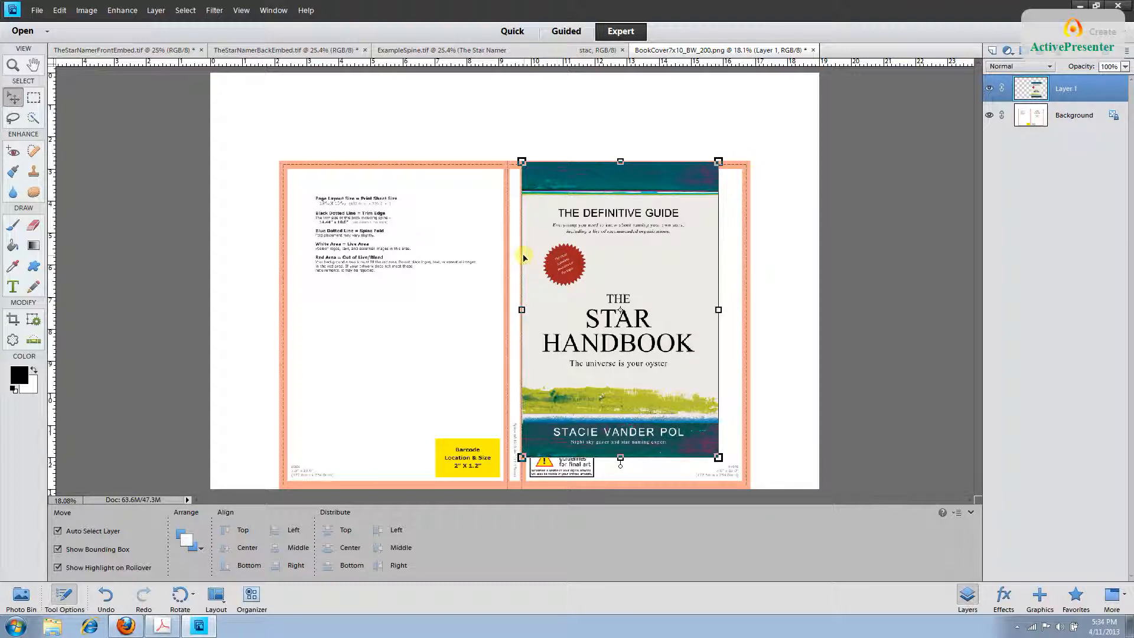
# Zoom in on the front cover's top edge and nudge it up to the template's top bleed edge.
pyautogui.scroll(1, 562, 257)
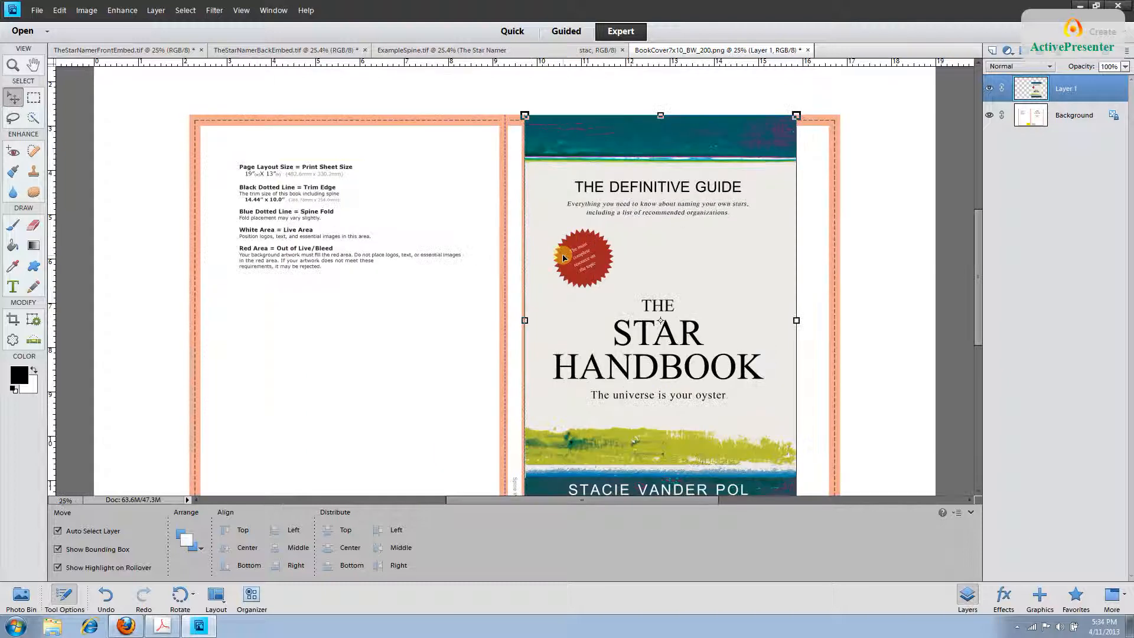
pyautogui.scroll(1, 562, 258)
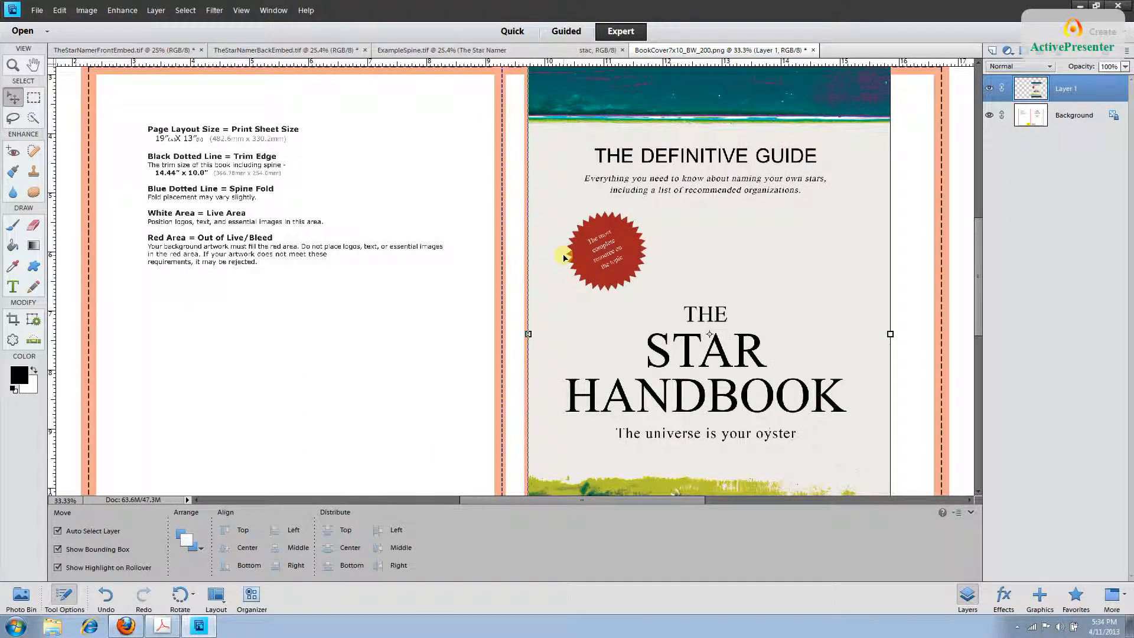
pyautogui.moveTo(974, 255); pyautogui.dragTo(974, 234)
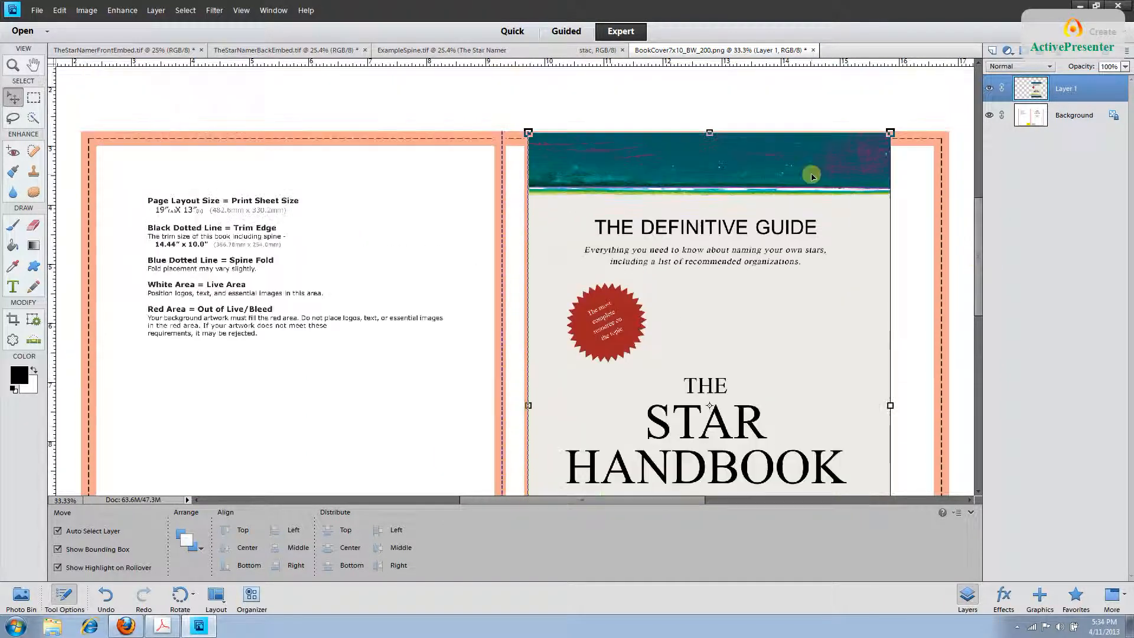
pyautogui.hotkey('ctrl', '+')
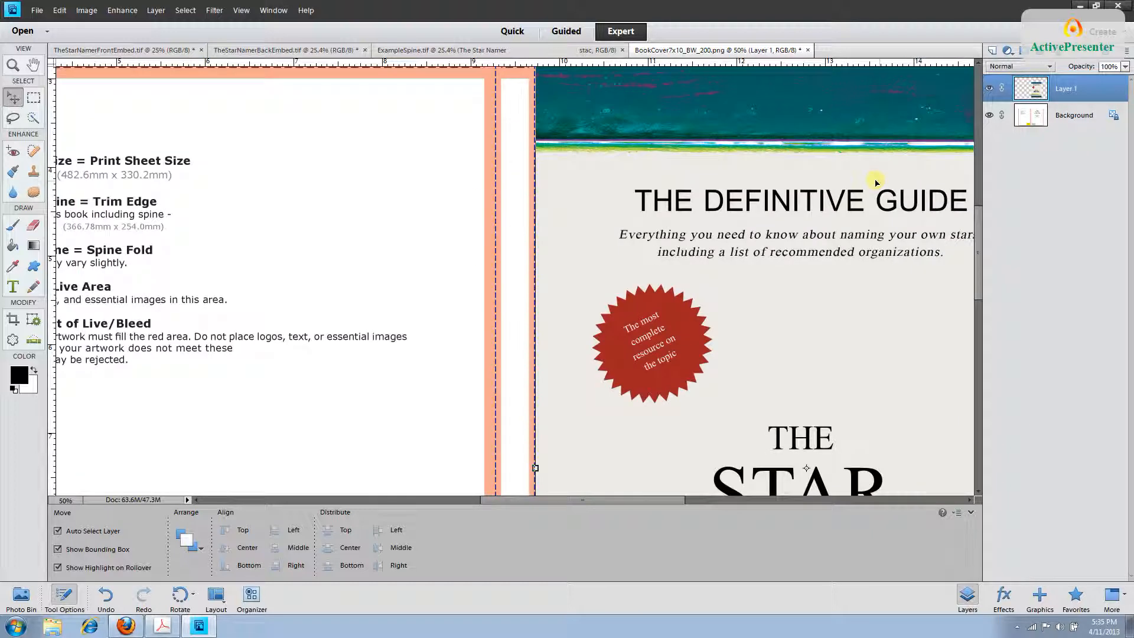
pyautogui.scroll(3, 577, 281)
pyautogui.moveTo(577, 282); pyautogui.dragTo(577, 277)
pyautogui.moveTo(653, 500); pyautogui.dragTo(734, 499)
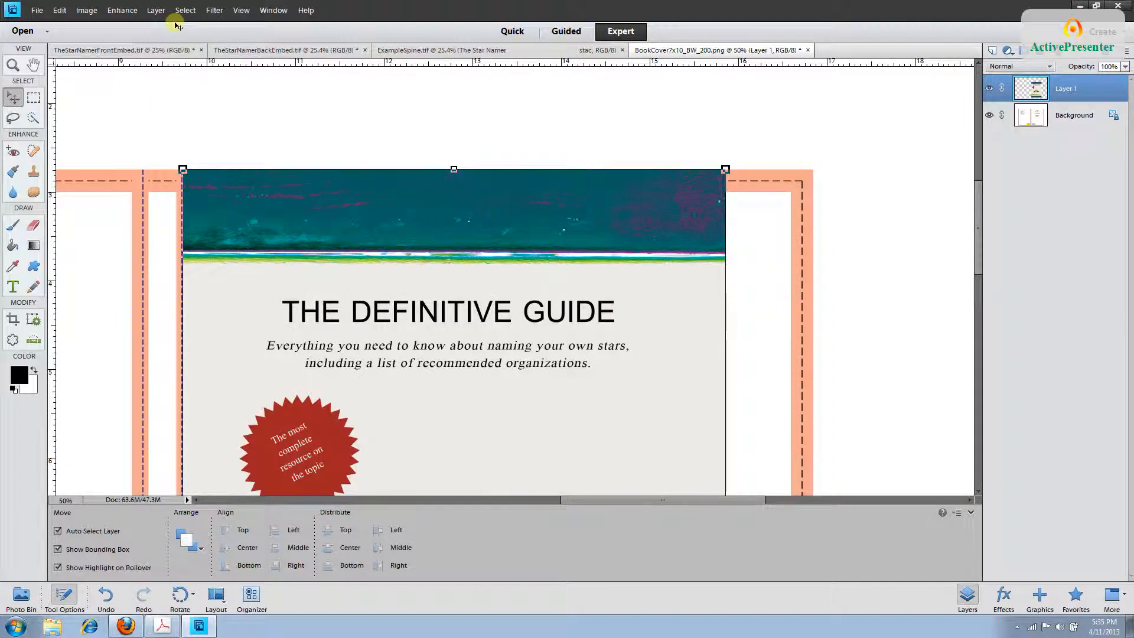
# Free Transform the front cover to 116.10% width and 110.88% height, filling the panel to the bleed.
pyautogui.click(60, 11)
pyautogui.moveTo(86, 11)
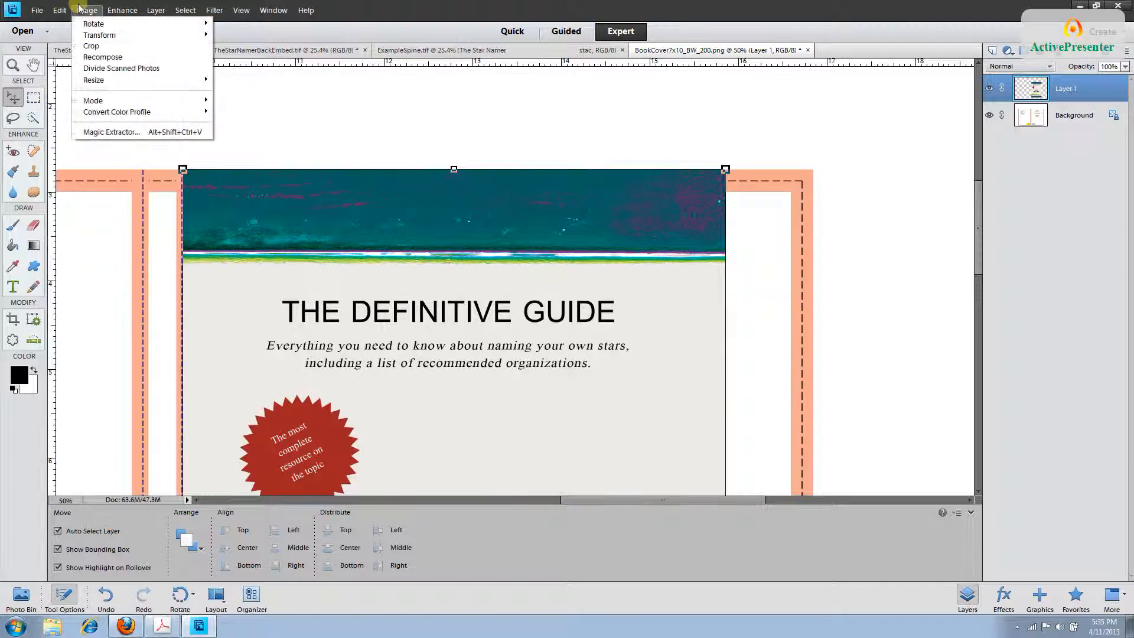
pyautogui.moveTo(95, 35)
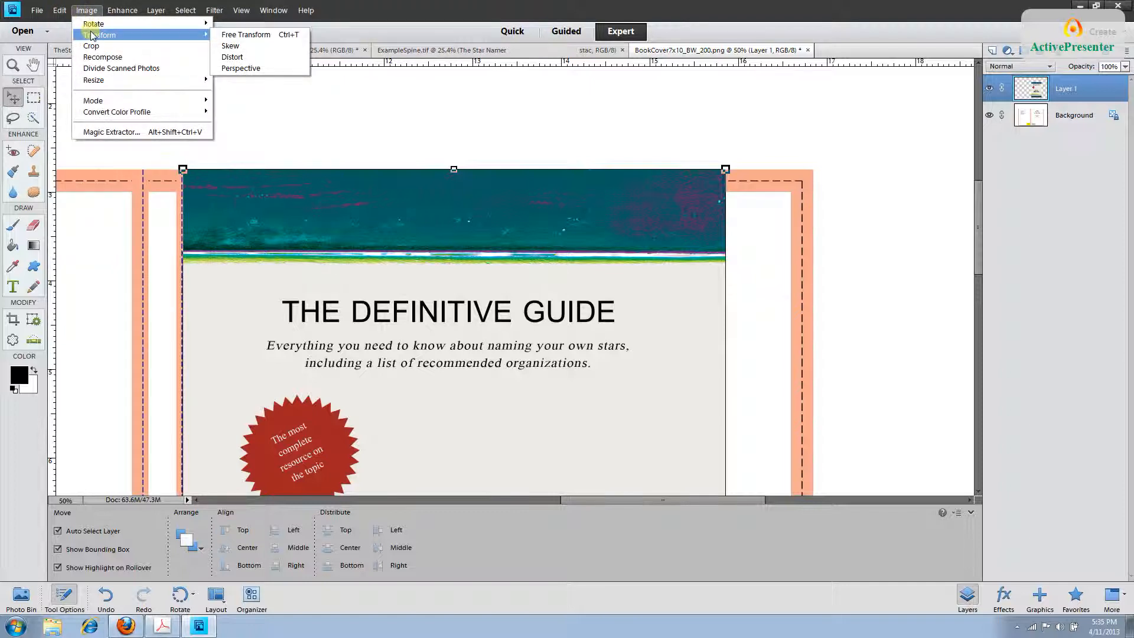
pyautogui.click(238, 36)
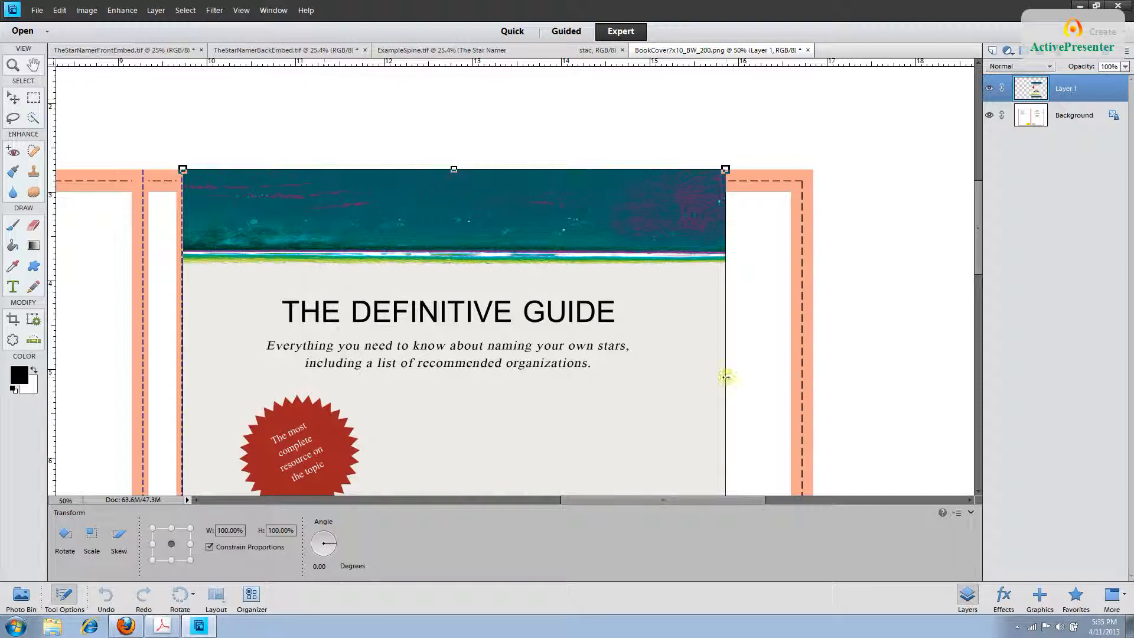
pyautogui.moveTo(726, 377); pyautogui.dragTo(813, 381)
pyautogui.moveTo(977, 268); pyautogui.dragTo(977, 437)
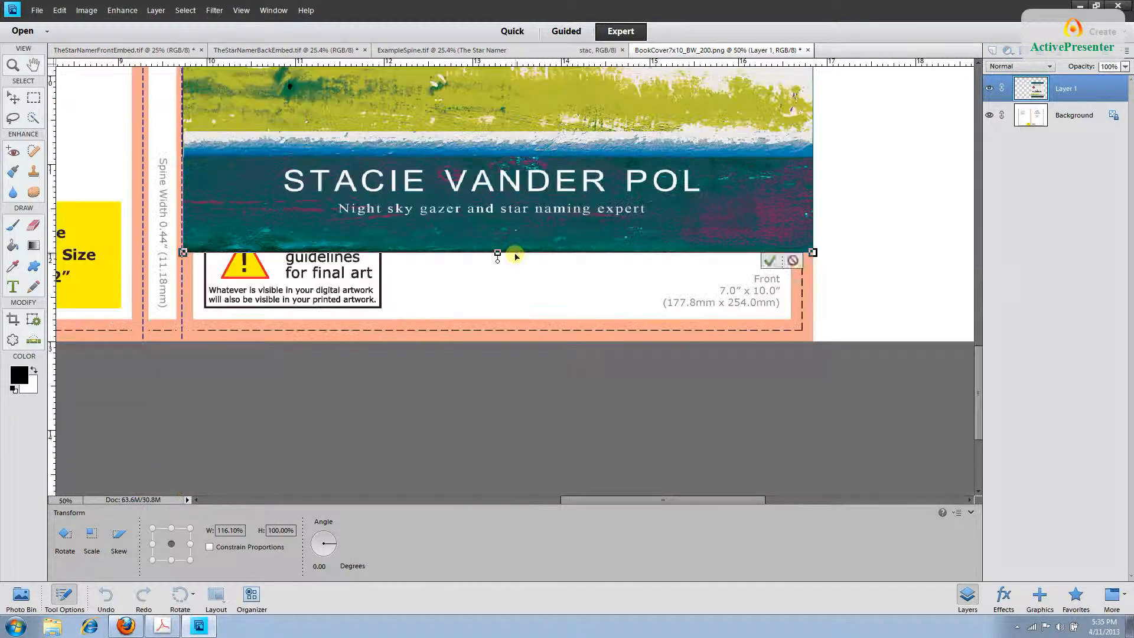
pyautogui.moveTo(514, 253); pyautogui.dragTo(506, 341)
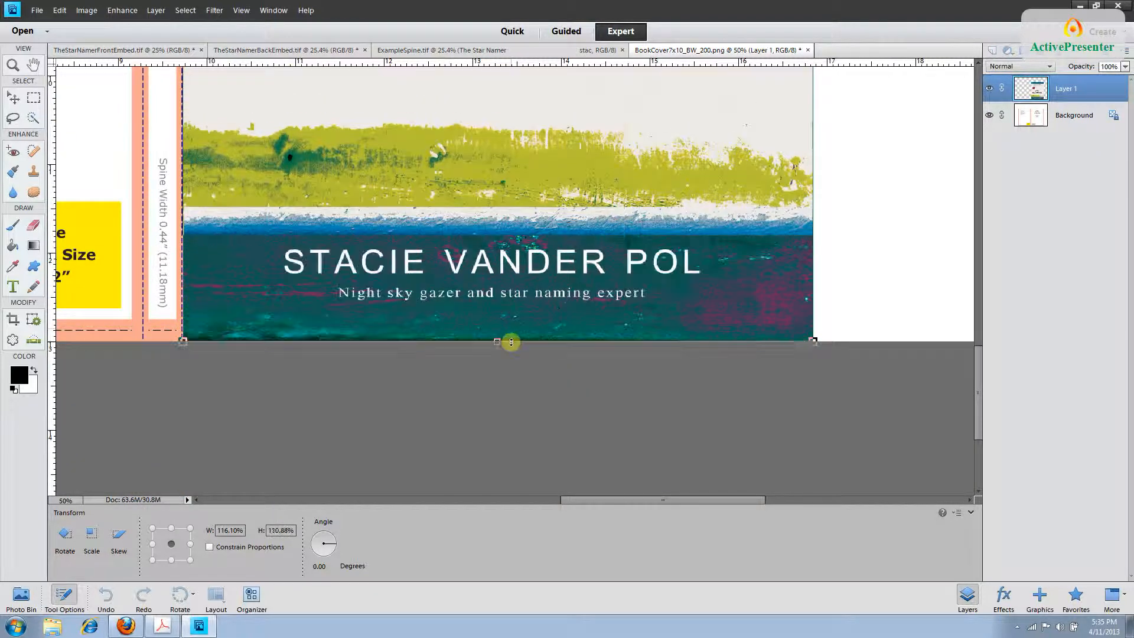
pyautogui.press('Return')
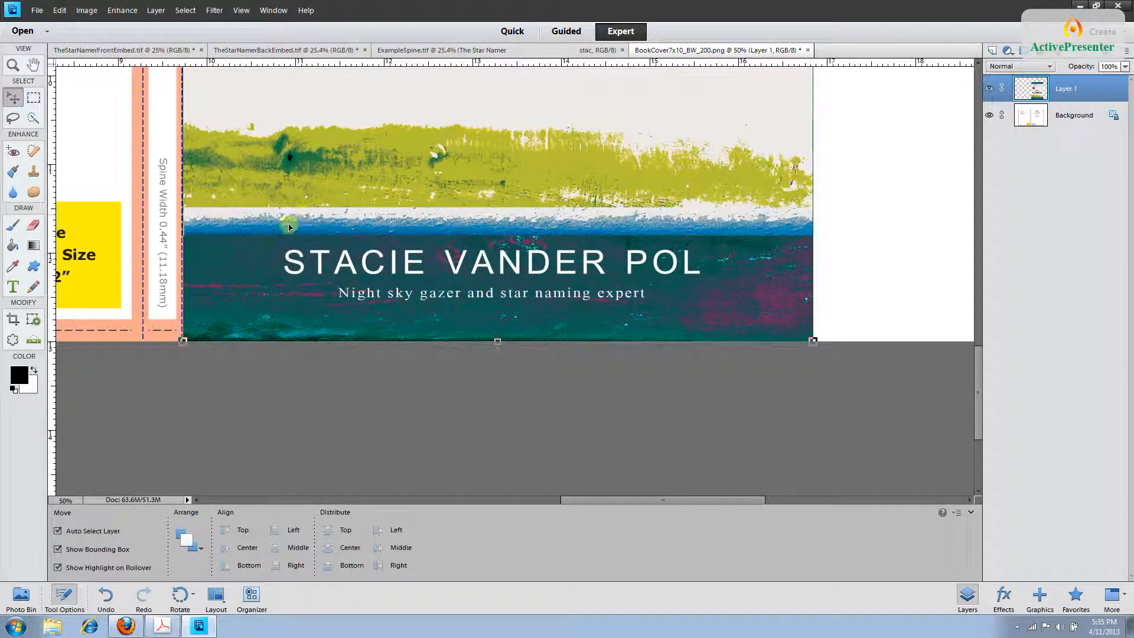
pyautogui.hotkey('ctrl', '-')
pyautogui.hotkey('ctrl', '-')
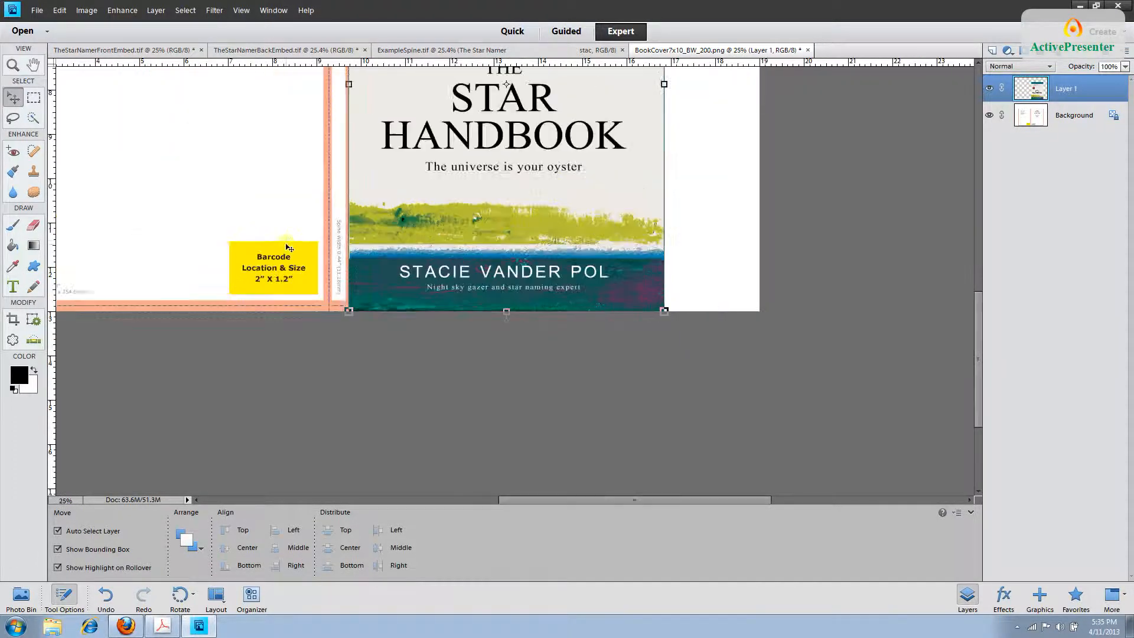
pyautogui.moveTo(594, 499); pyautogui.dragTo(518, 502)
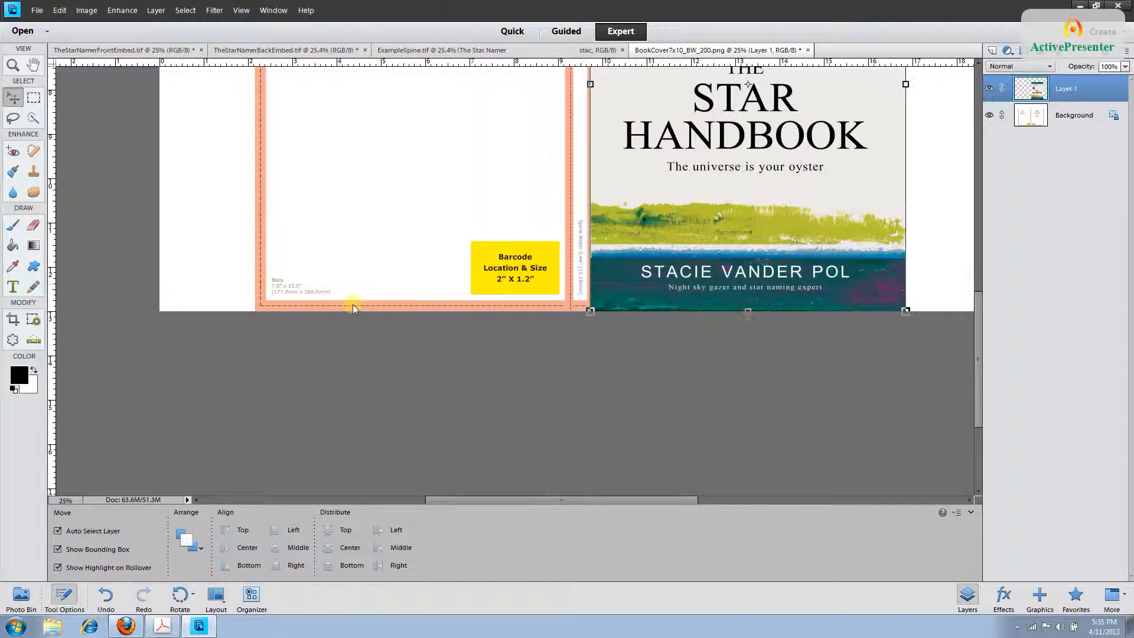
# Select all of TheStarNamerBackEmbed.tif and copy the back cover image.
pyautogui.click(271, 52)
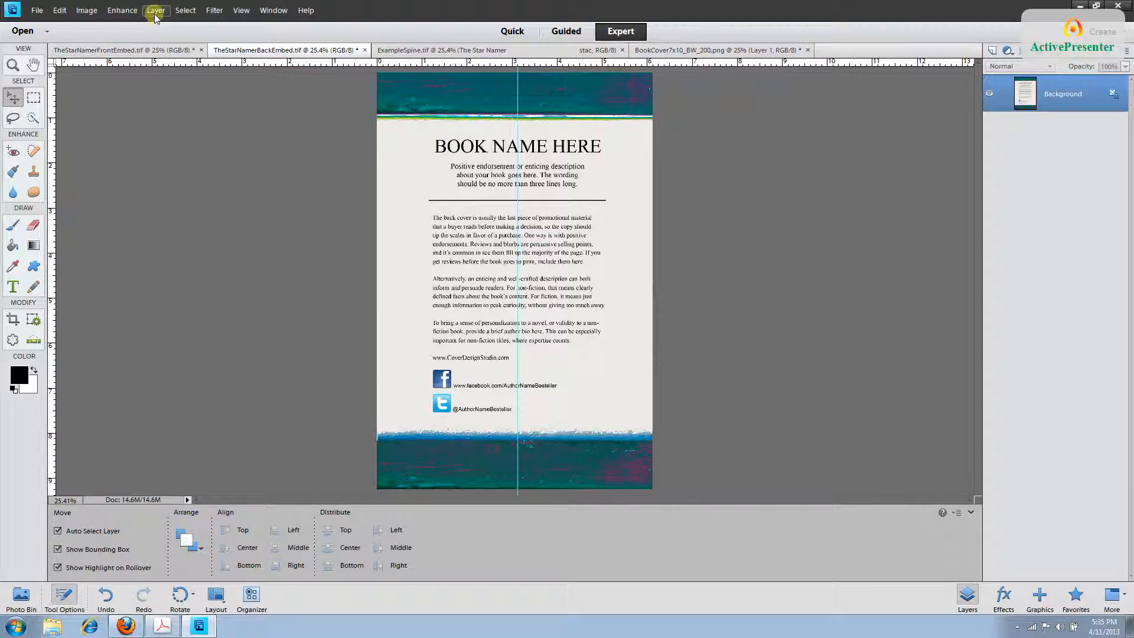
pyautogui.click(184, 11)
pyautogui.click(186, 24)
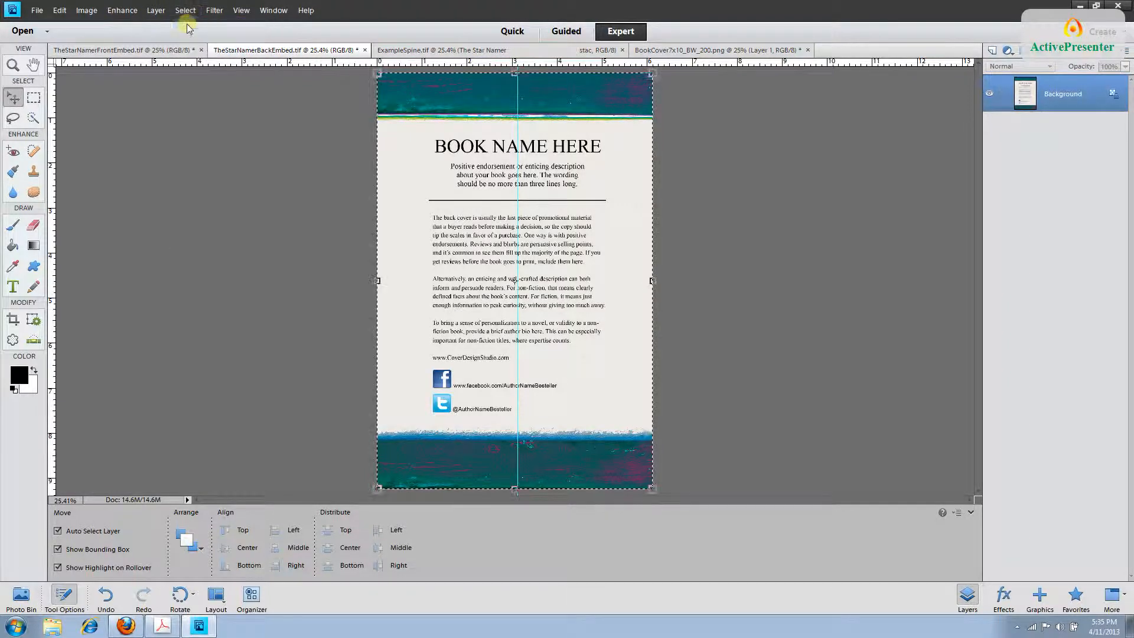
pyautogui.click(61, 12)
pyautogui.click(86, 76)
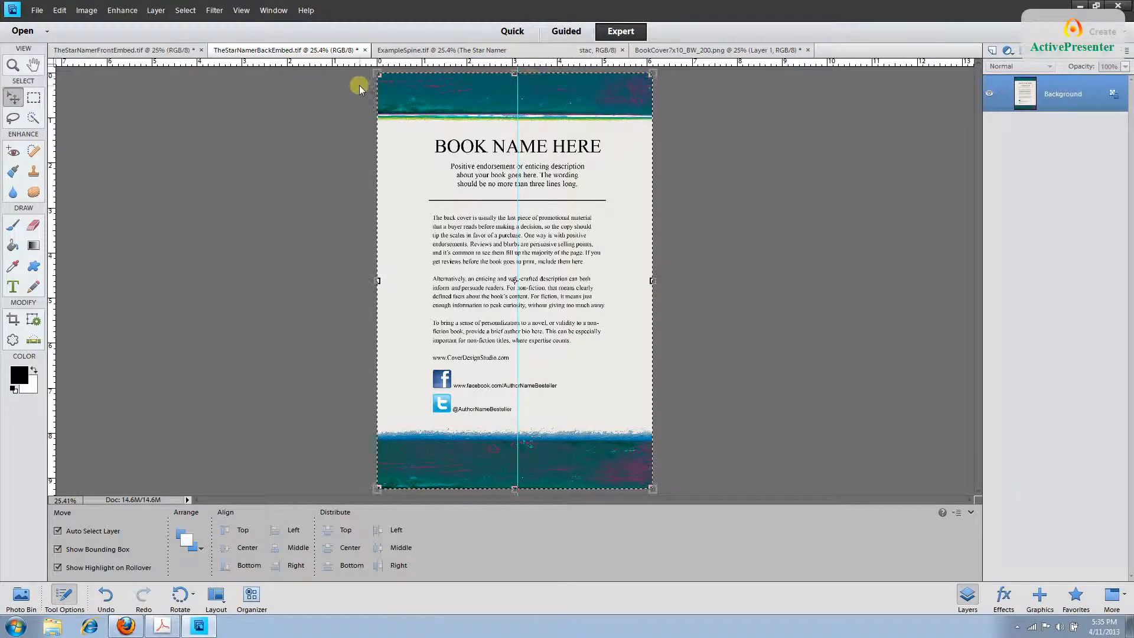
# Paste the back cover into BookCover7x10_BW_200.png and move it left onto the back panel.
pyautogui.click(667, 51)
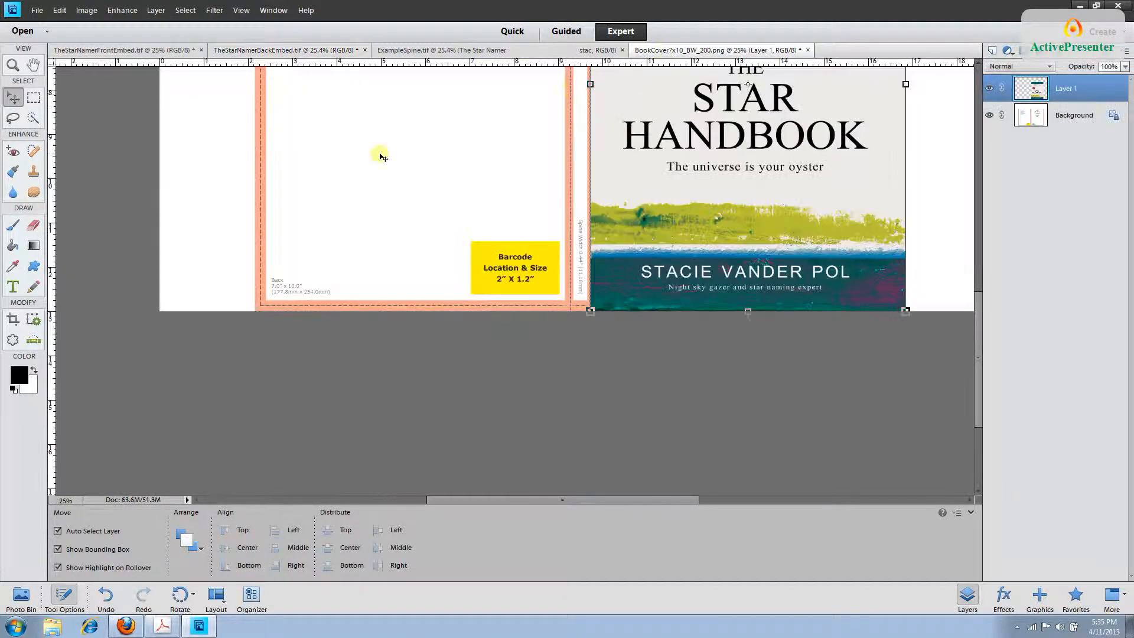
pyautogui.click(59, 10)
pyautogui.click(79, 98)
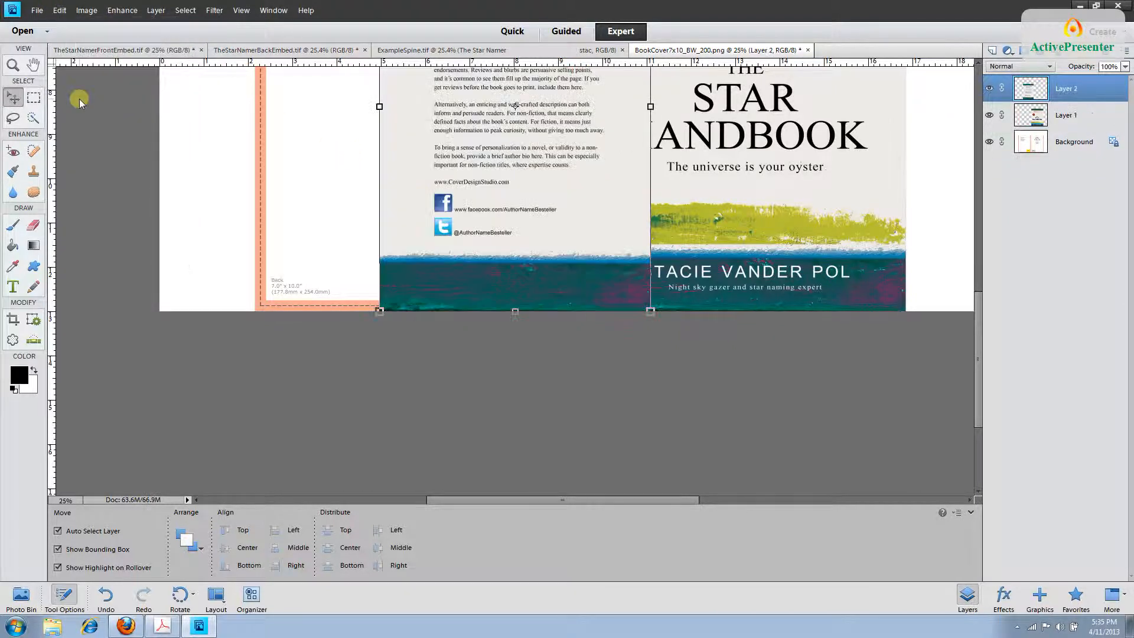
pyautogui.moveTo(458, 253); pyautogui.dragTo(335, 254)
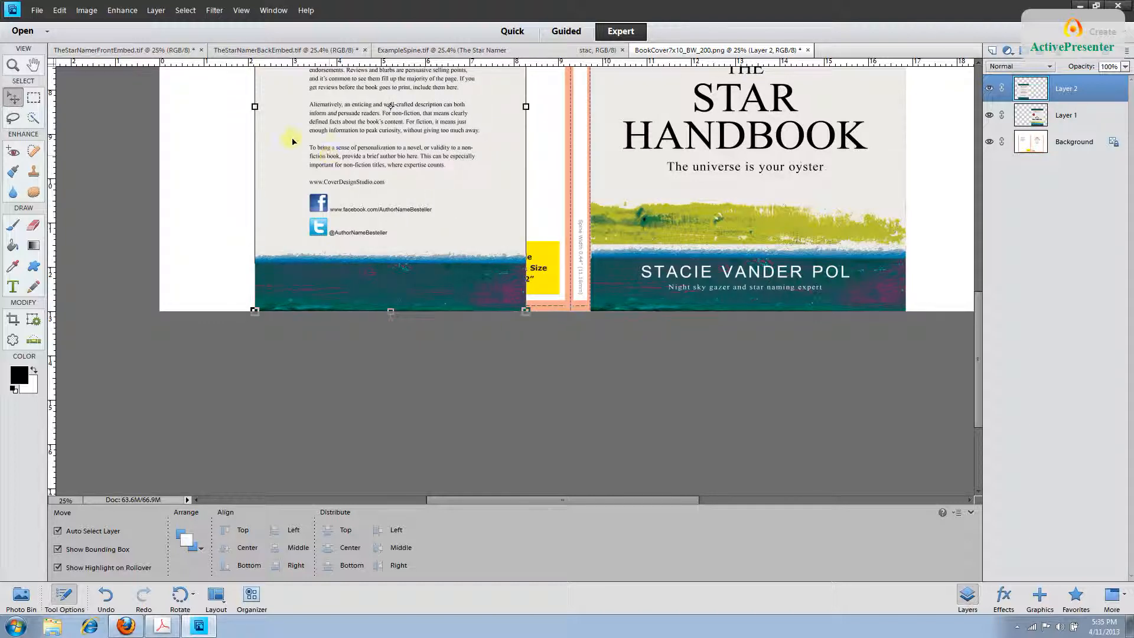
# At 50% zoom, Free Transform the back cover to 116.32% by 110.88%, reaching the spine and top bleed.
pyautogui.hotkey('ctrl', '=')
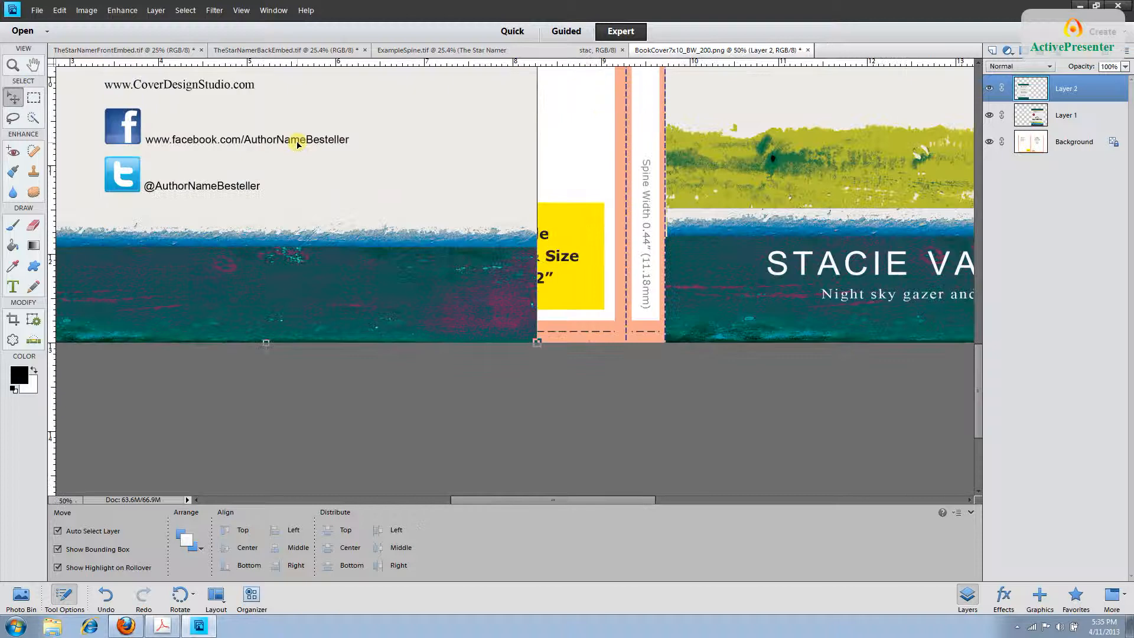
pyautogui.click(61, 11)
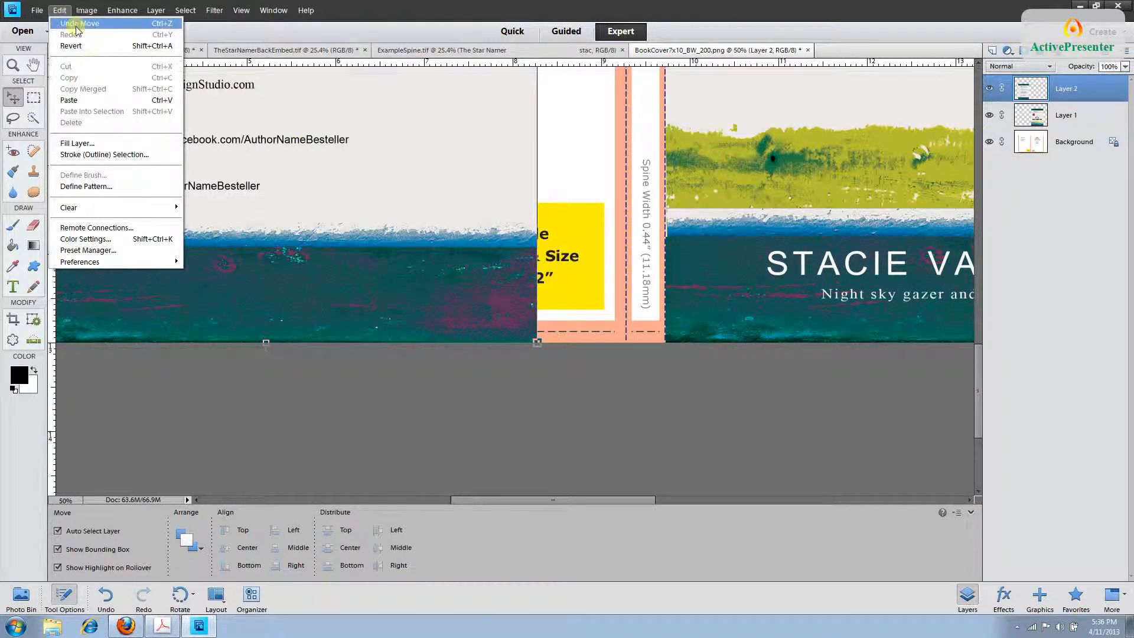
pyautogui.moveTo(76, 17)
pyautogui.moveTo(100, 35)
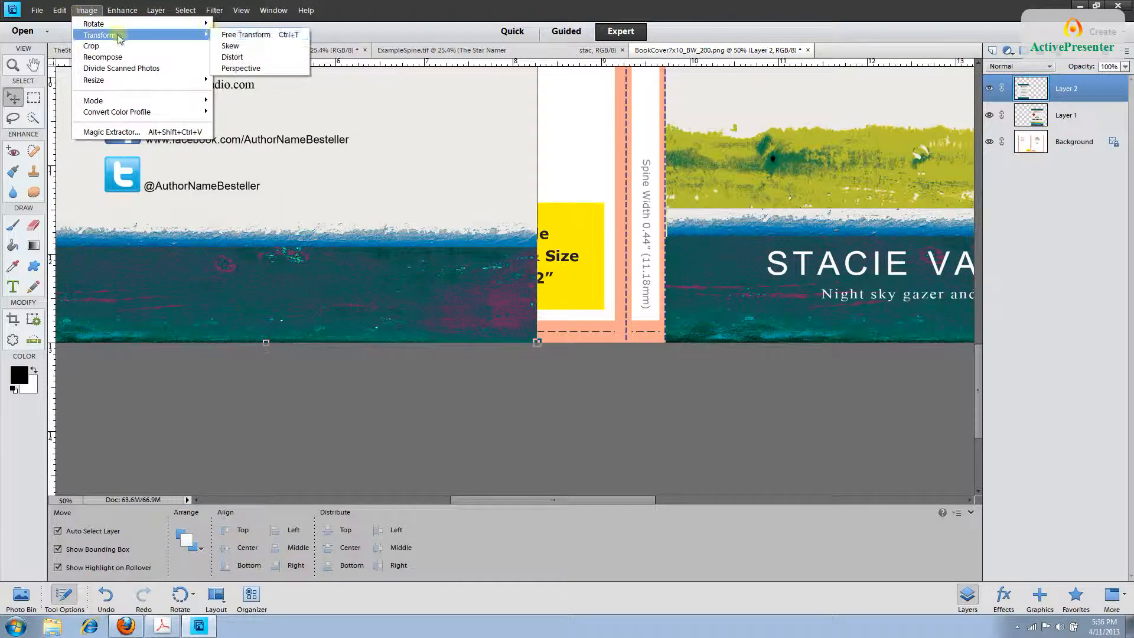
pyautogui.click(233, 34)
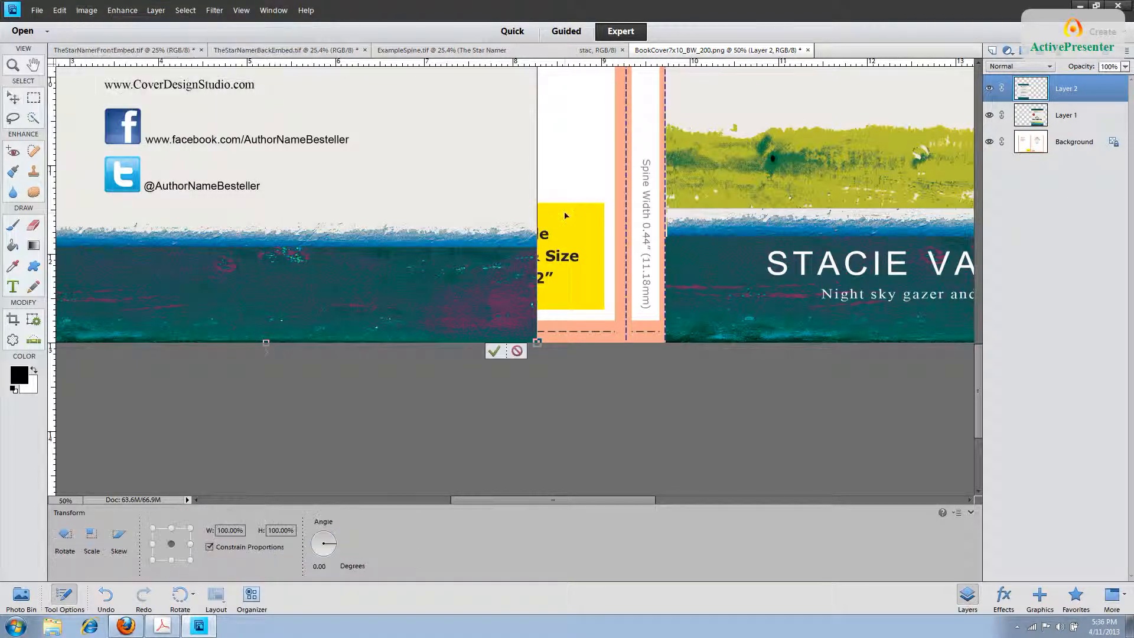
pyautogui.moveTo(537, 230); pyautogui.dragTo(560, 231)
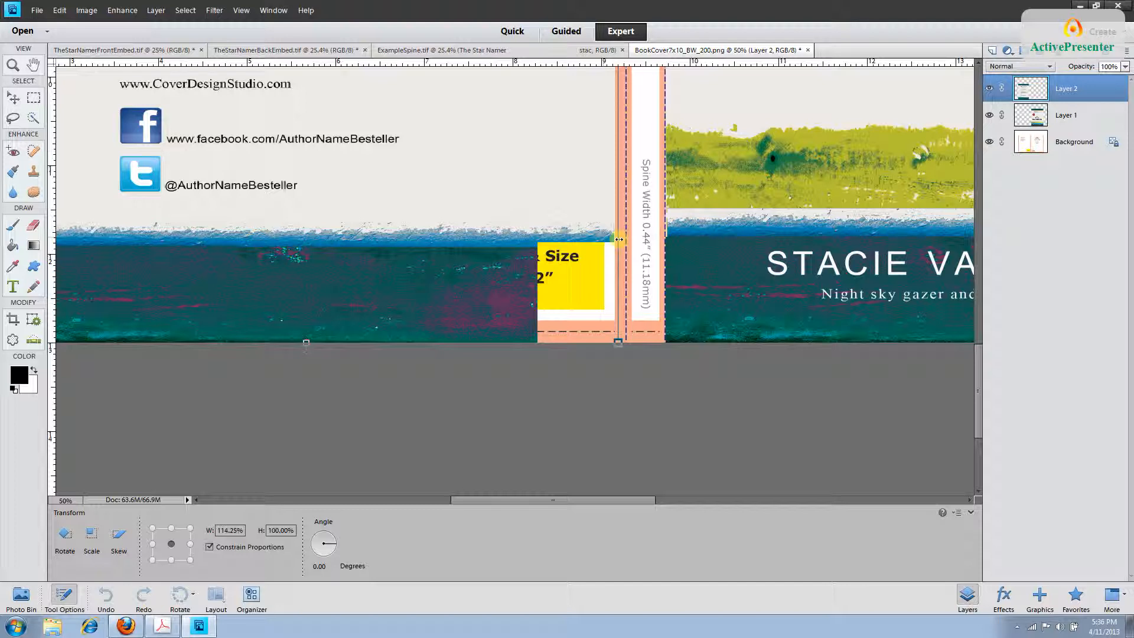
pyautogui.moveTo(619, 239); pyautogui.dragTo(625, 240)
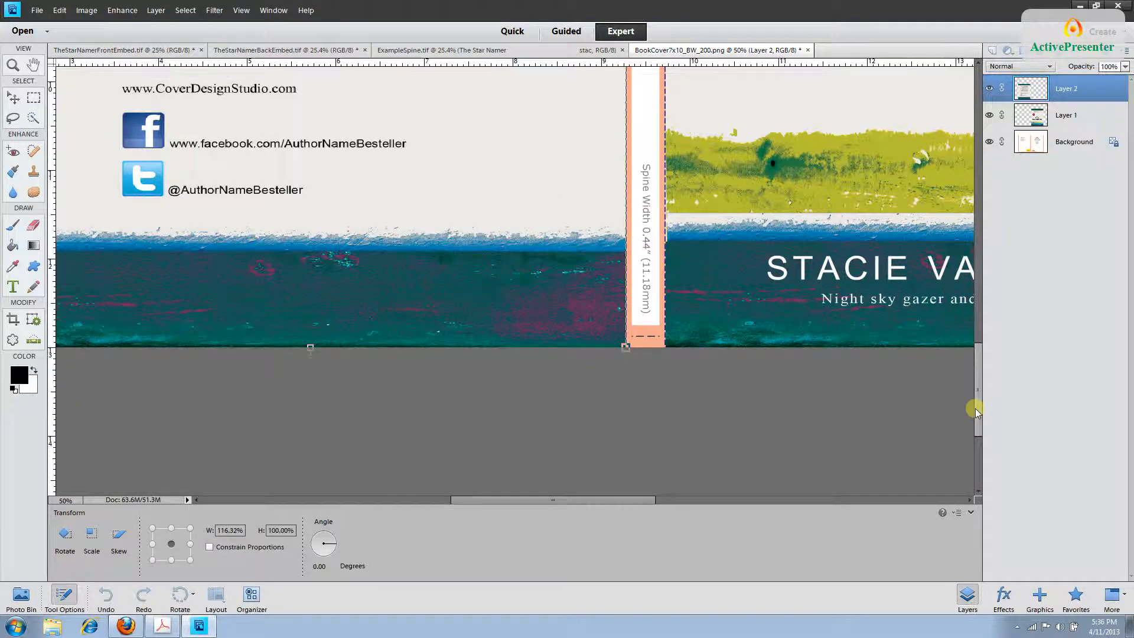
pyautogui.moveTo(976, 409); pyautogui.dragTo(975, 219)
pyautogui.moveTo(389, 383); pyautogui.dragTo(400, 296)
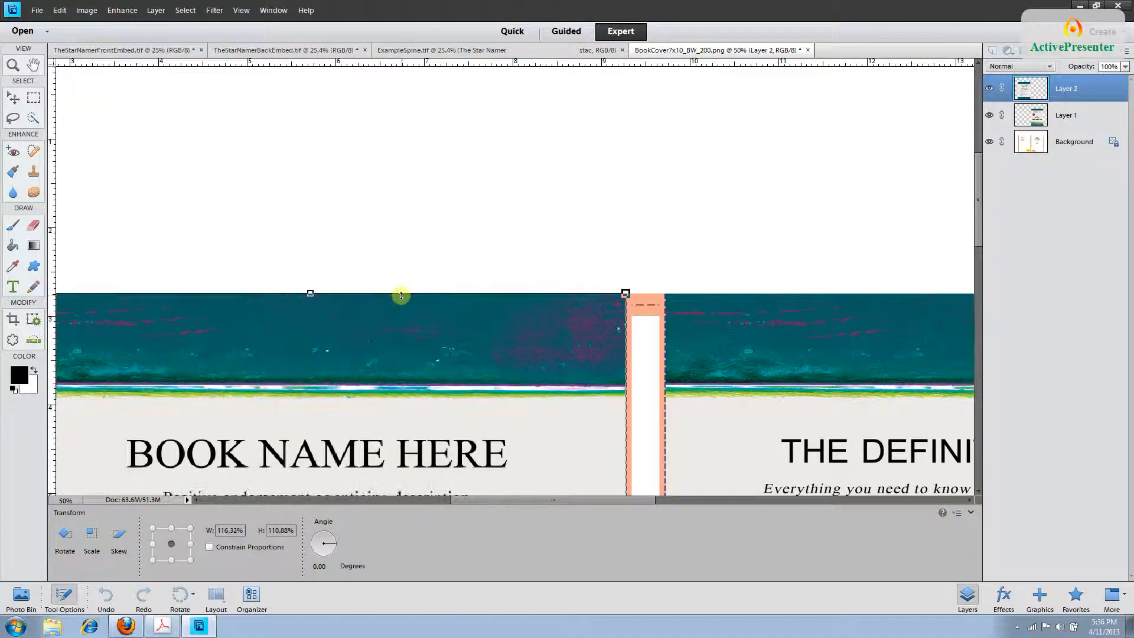
pyautogui.press('Return')
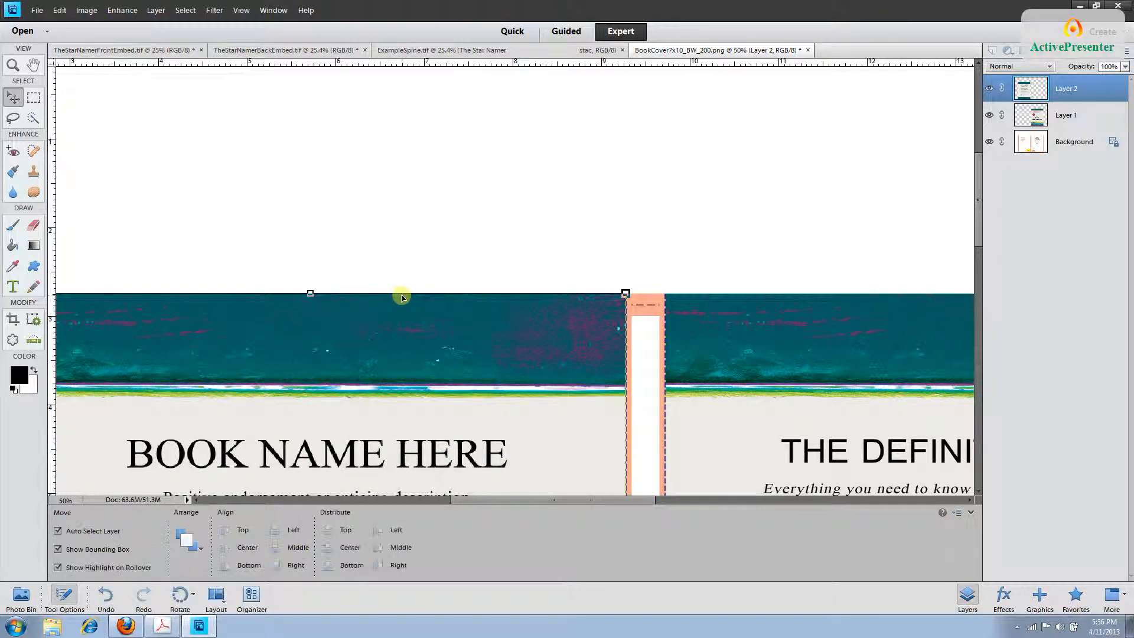
# In ExampleSpine.tif, highlight and copy The Star Namer title and author text.
pyautogui.click(412, 50)
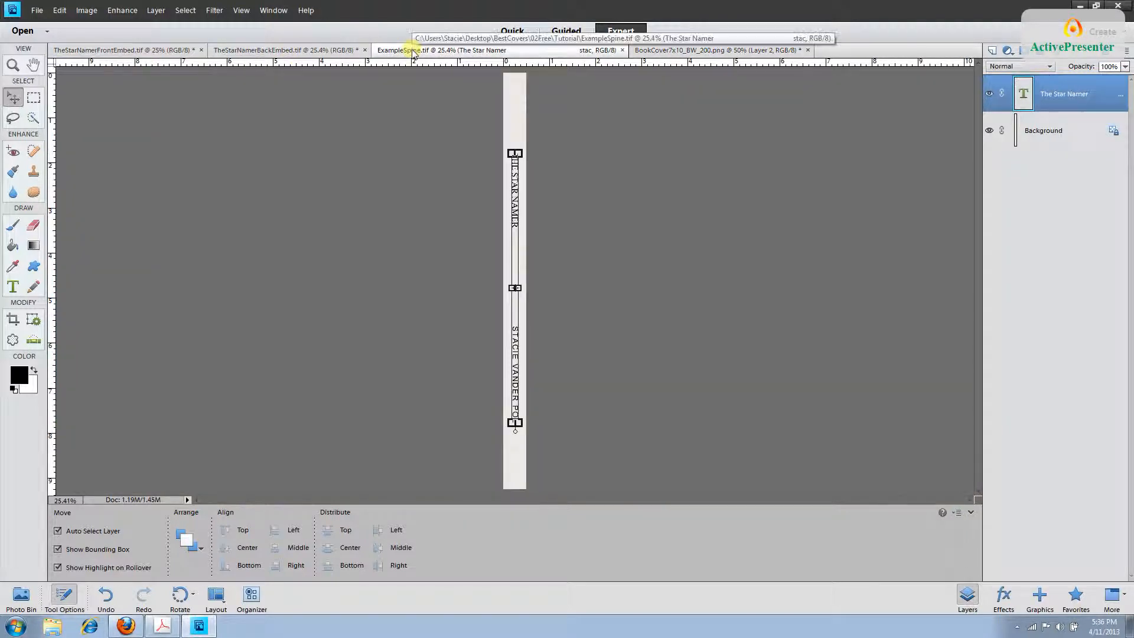
pyautogui.click(865, 218)
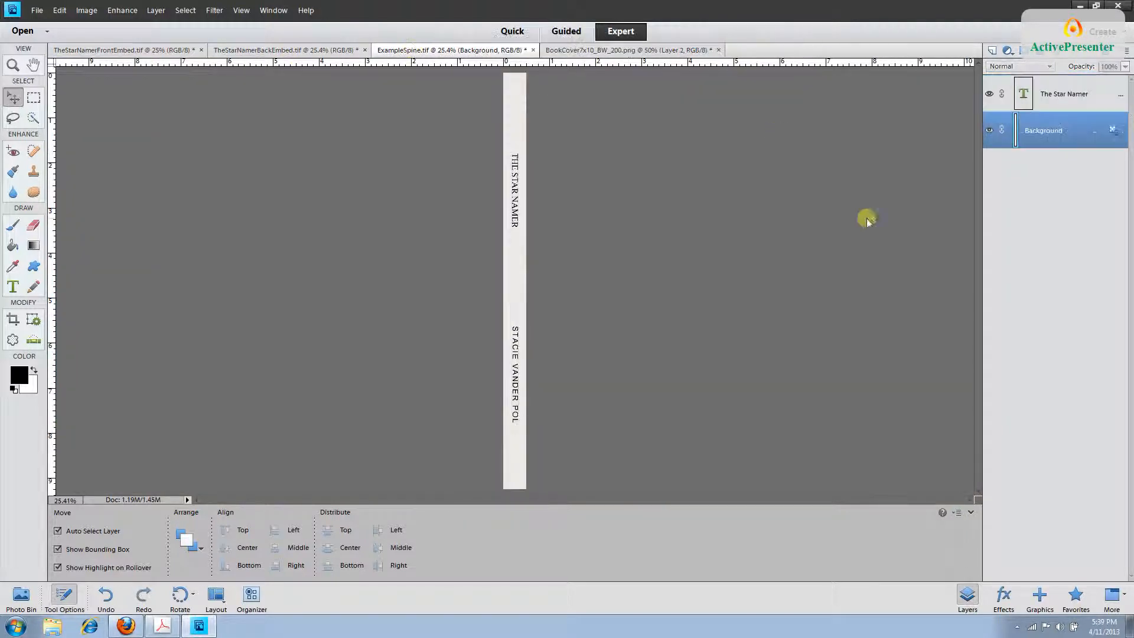
pyautogui.click(1067, 128)
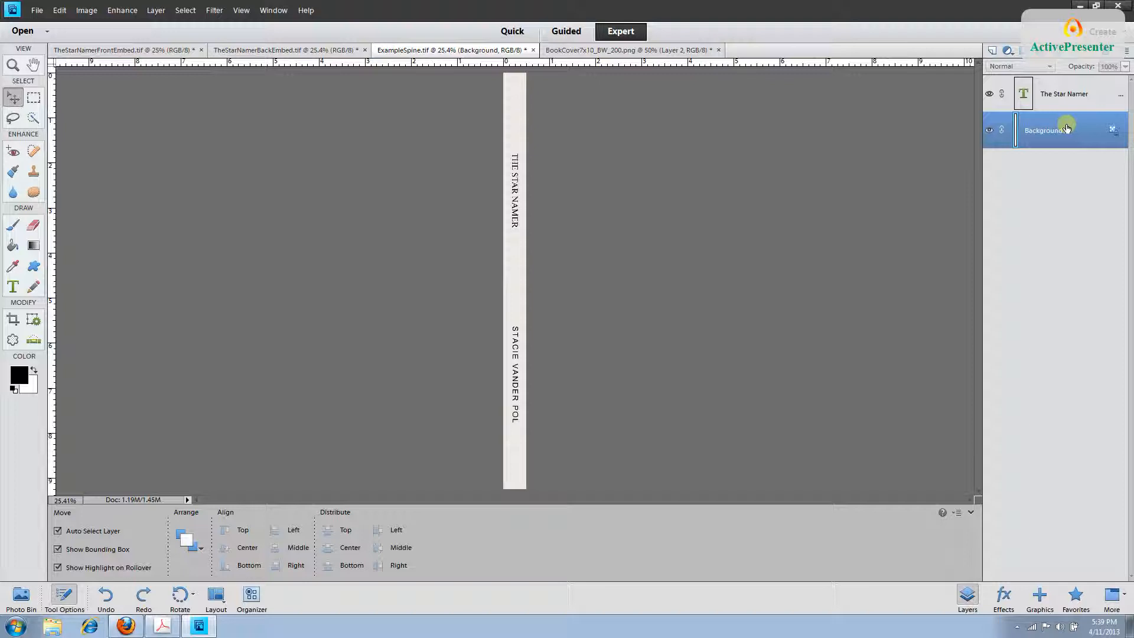
pyautogui.click(1070, 95)
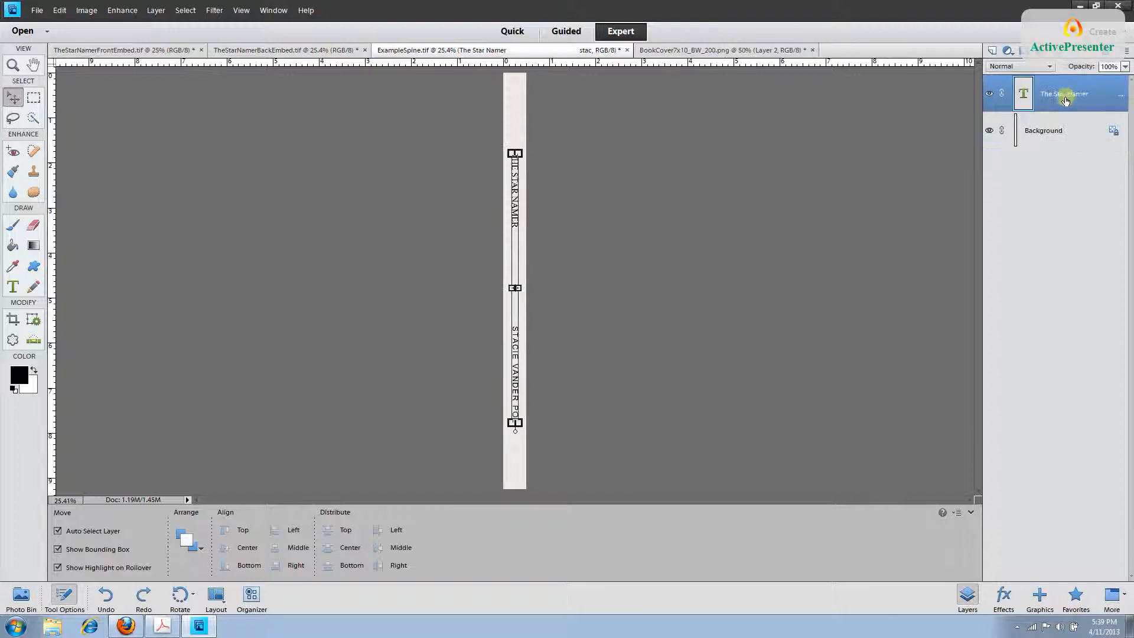
pyautogui.click(13, 286)
pyautogui.moveTo(511, 147); pyautogui.dragTo(507, 422)
pyautogui.hotkey('ctrl', 'c')
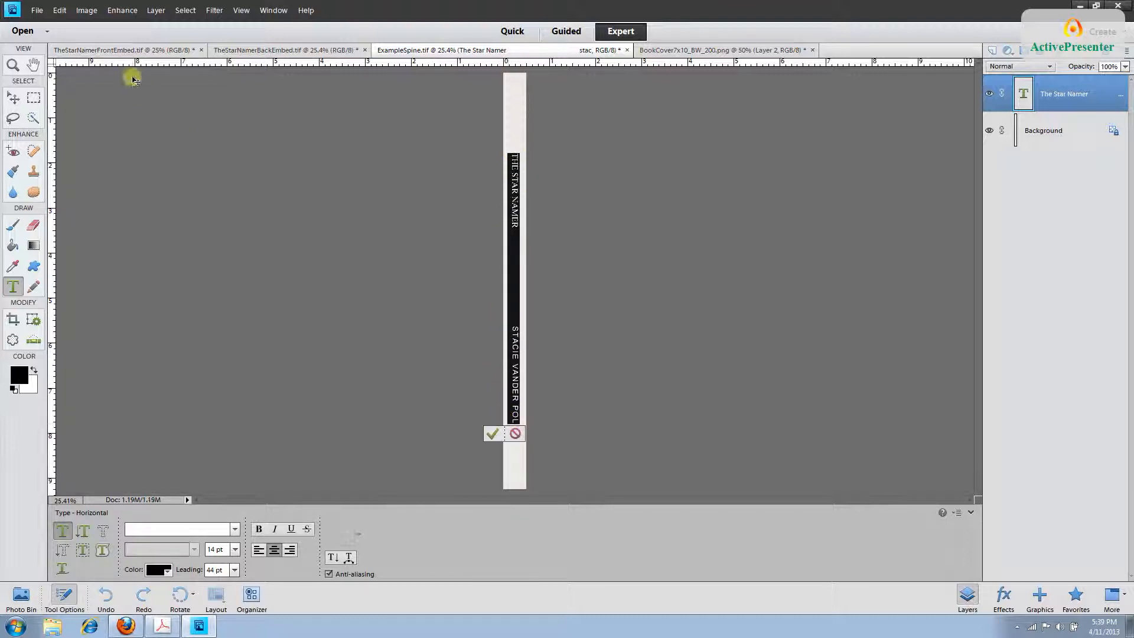
pyautogui.click(59, 10)
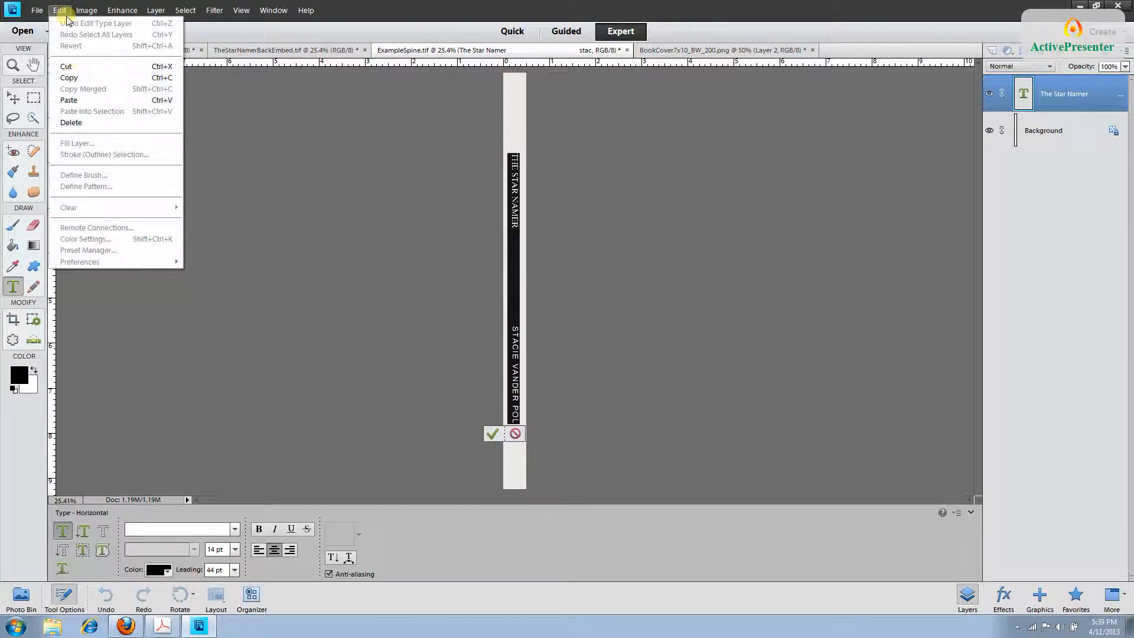
pyautogui.click(71, 66)
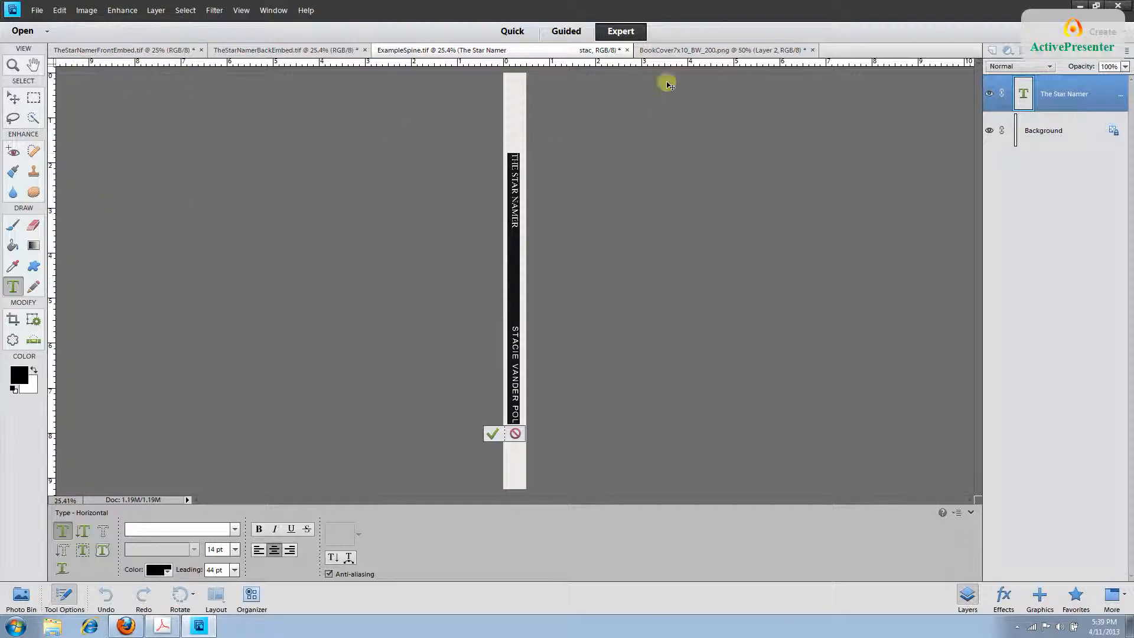
# In the cover template, add a new layer and paste the spine text into a text box.
pyautogui.click(666, 50)
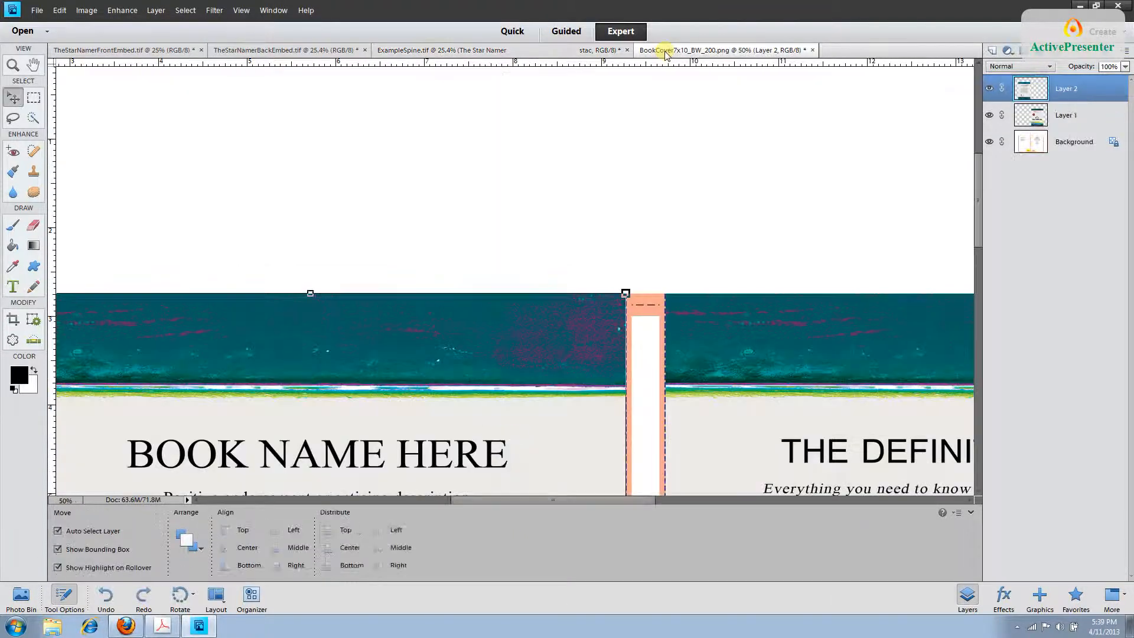
pyautogui.click(992, 52)
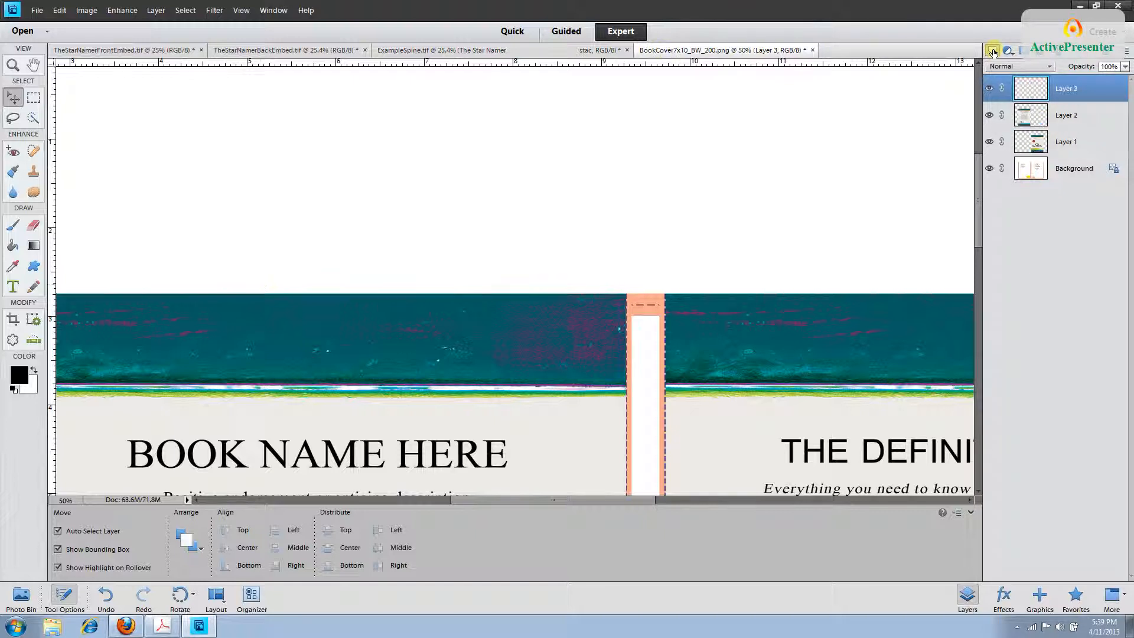
pyautogui.click(13, 287)
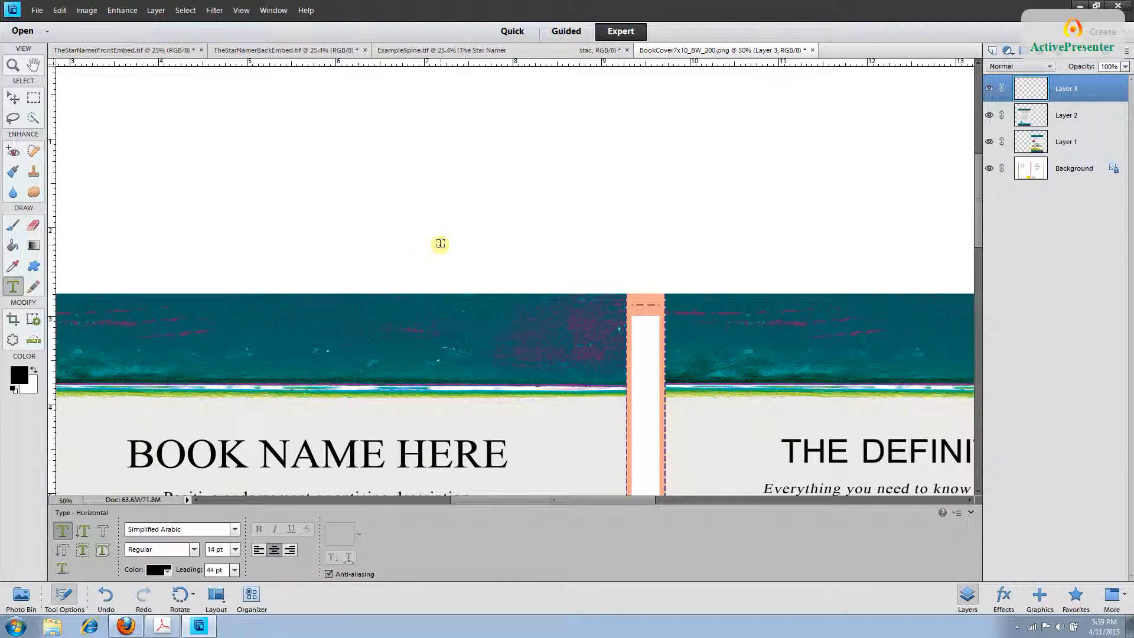
pyautogui.click(440, 243)
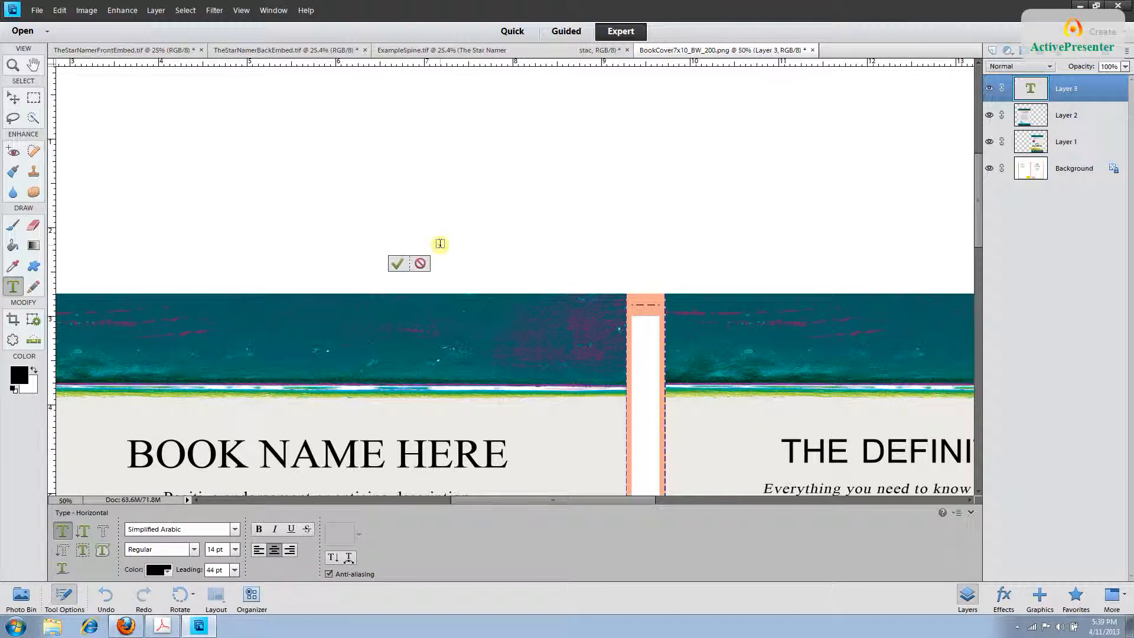
pyautogui.click(64, 13)
pyautogui.click(91, 100)
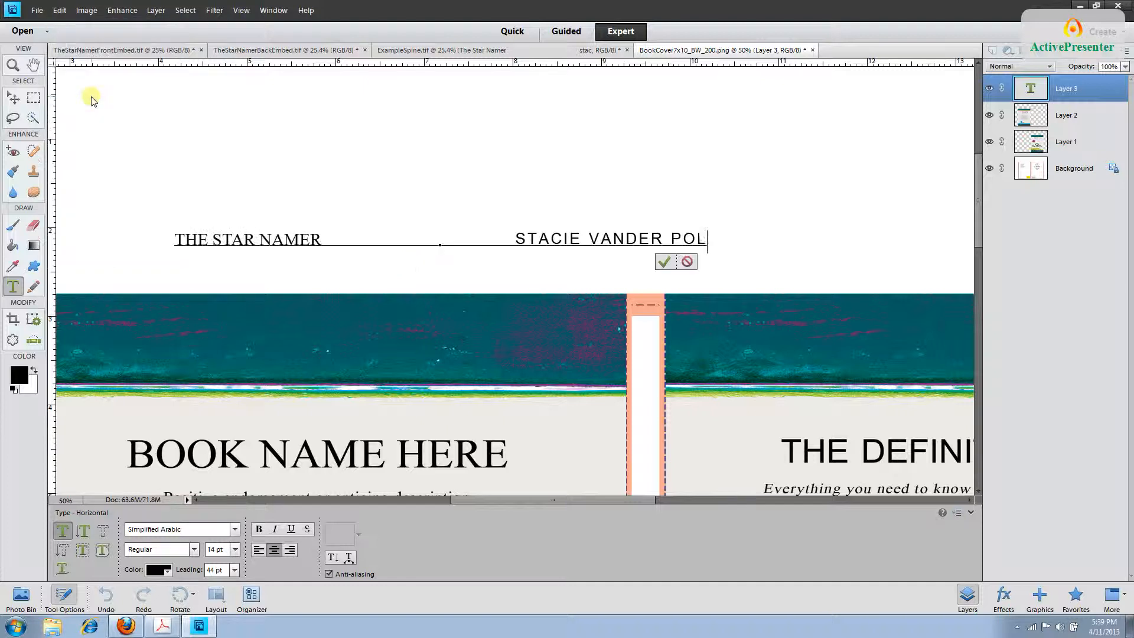
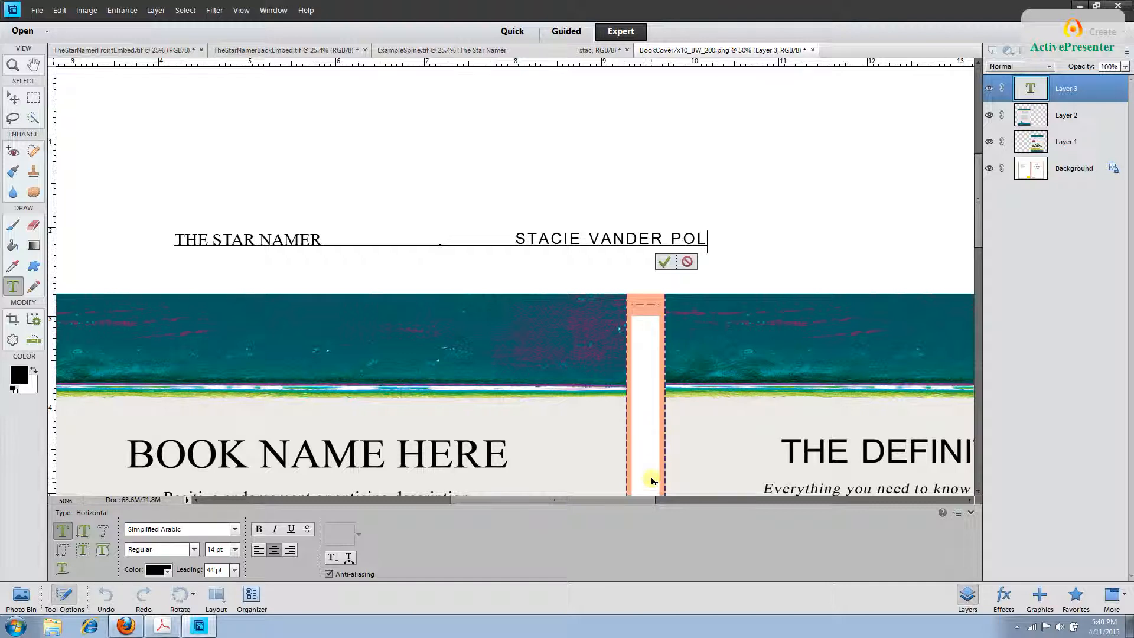
# Commit the spine text, then rotate its layer 90° right so it runs vertically.
pyautogui.click(1089, 91)
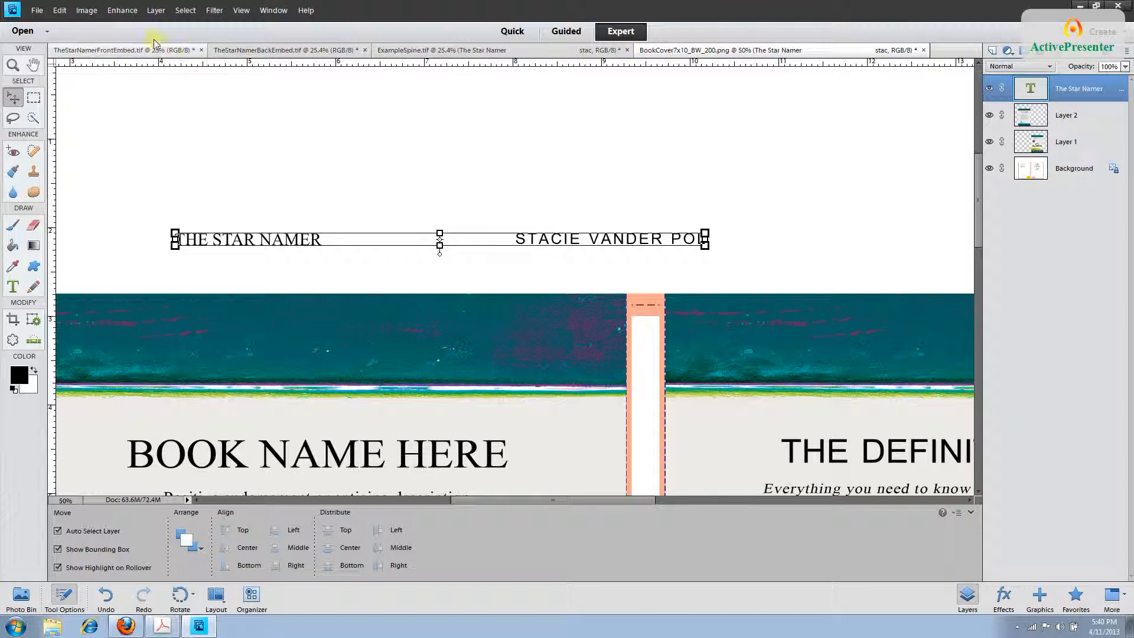
pyautogui.click(88, 10)
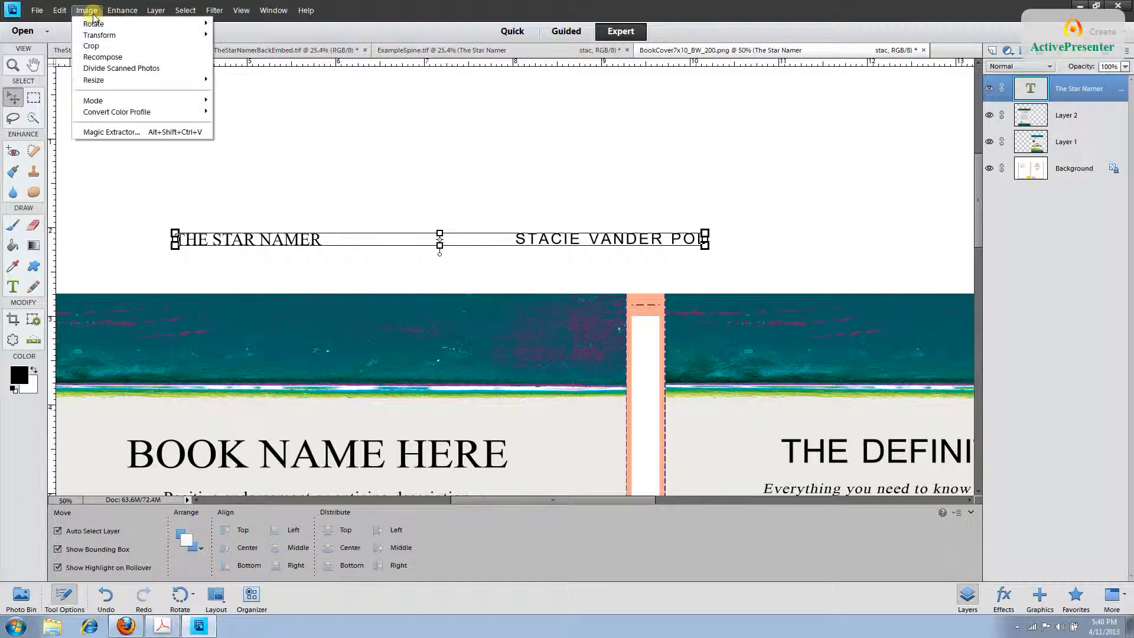
pyautogui.moveTo(97, 35)
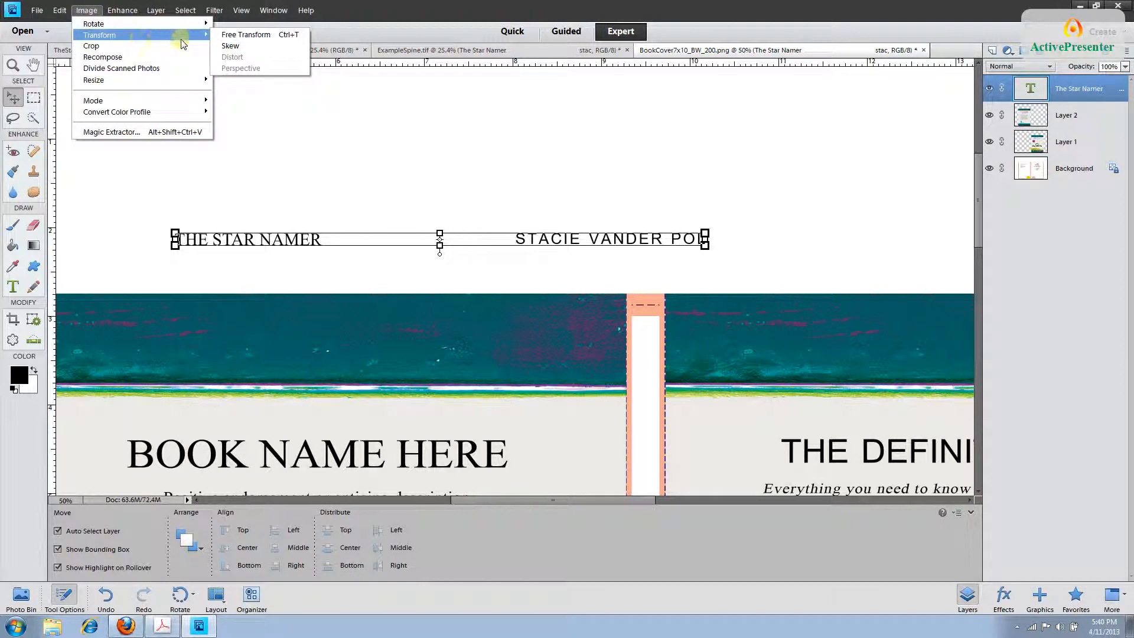
pyautogui.moveTo(183, 24)
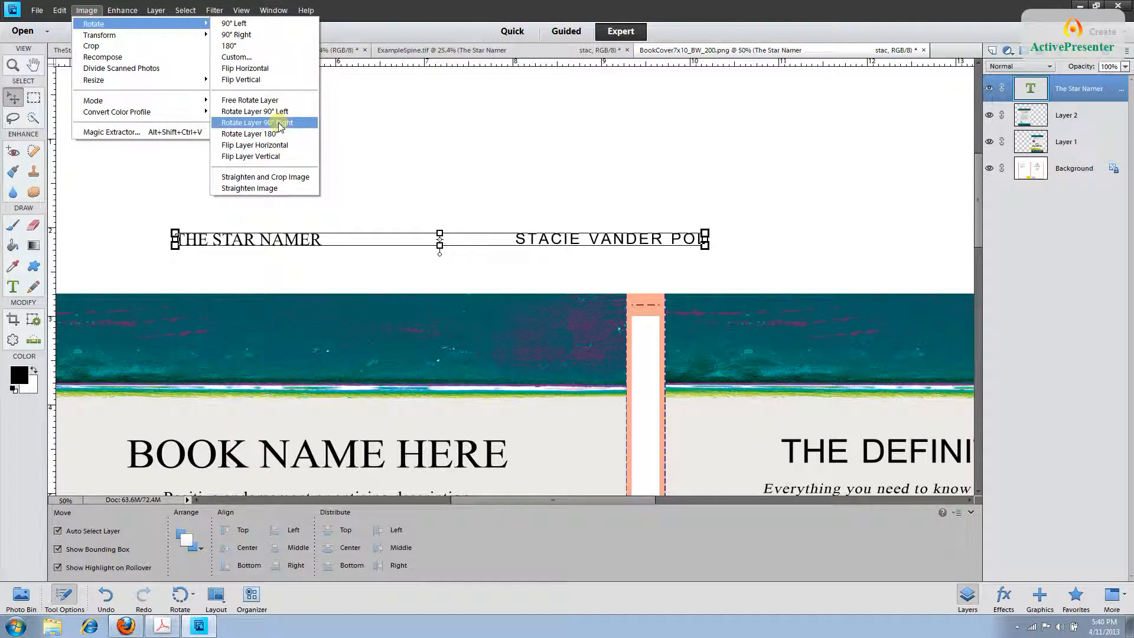
pyautogui.click(310, 122)
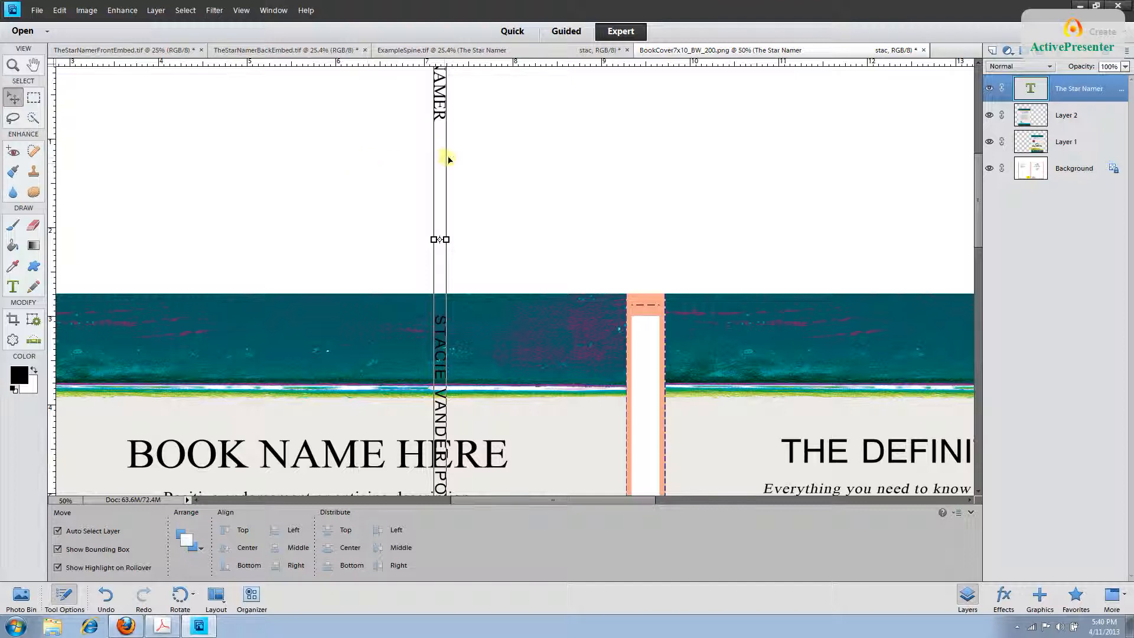
# Move the vertical title and author text onto the orange spine strip, nudge it between the guides, and zoom in.
pyautogui.moveTo(442, 157); pyautogui.dragTo(649, 463)
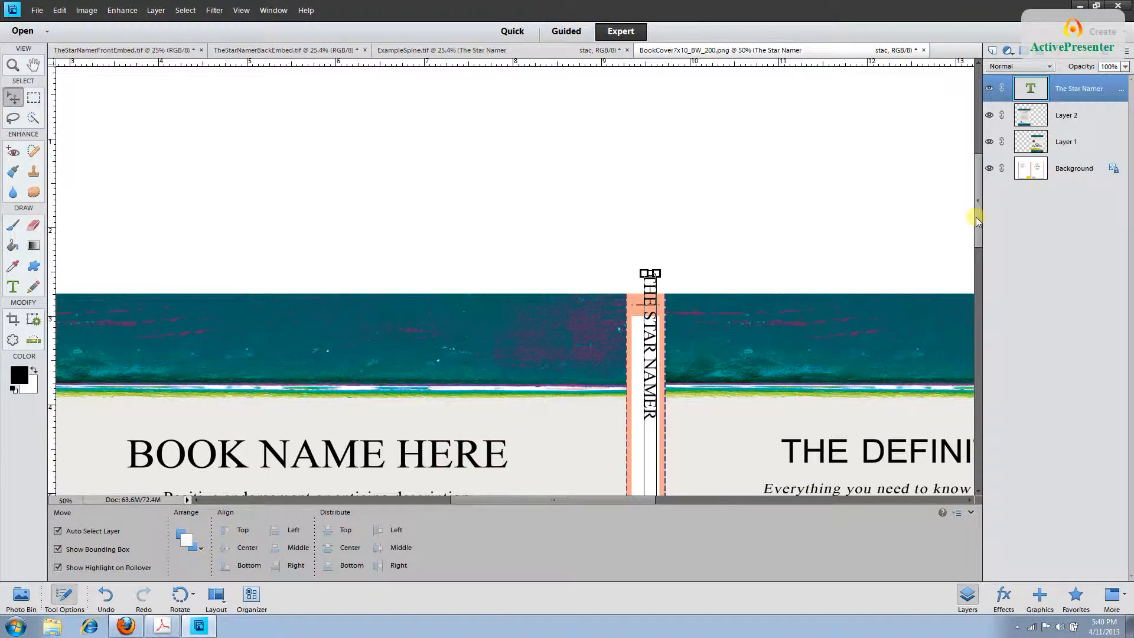
pyautogui.moveTo(975, 217); pyautogui.dragTo(986, 322)
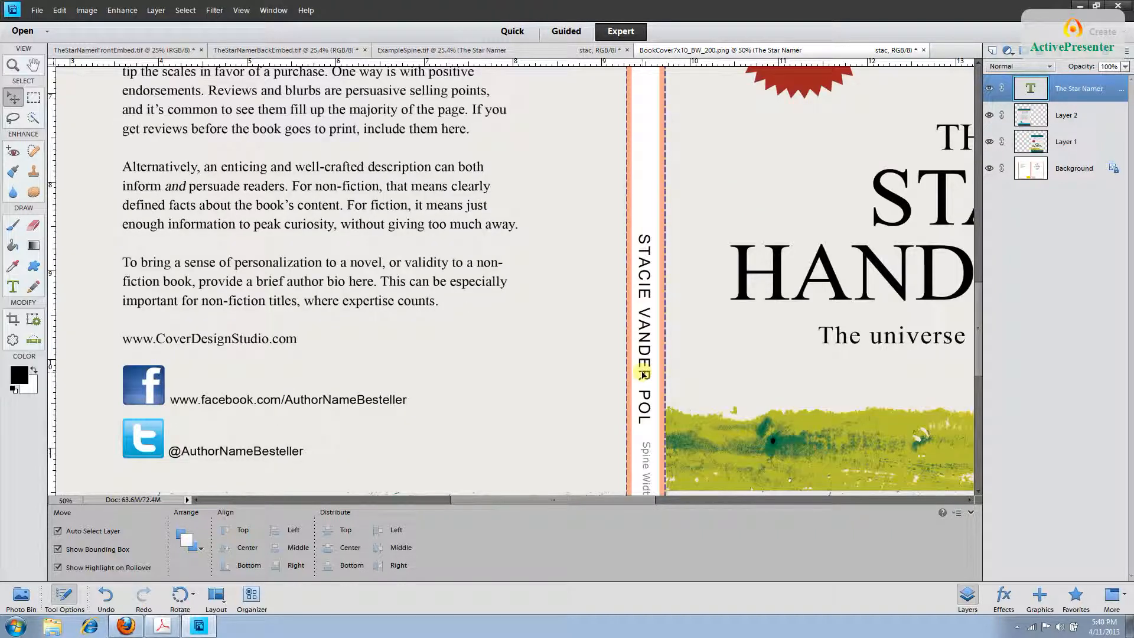
pyautogui.moveTo(642, 375); pyautogui.dragTo(644, 378)
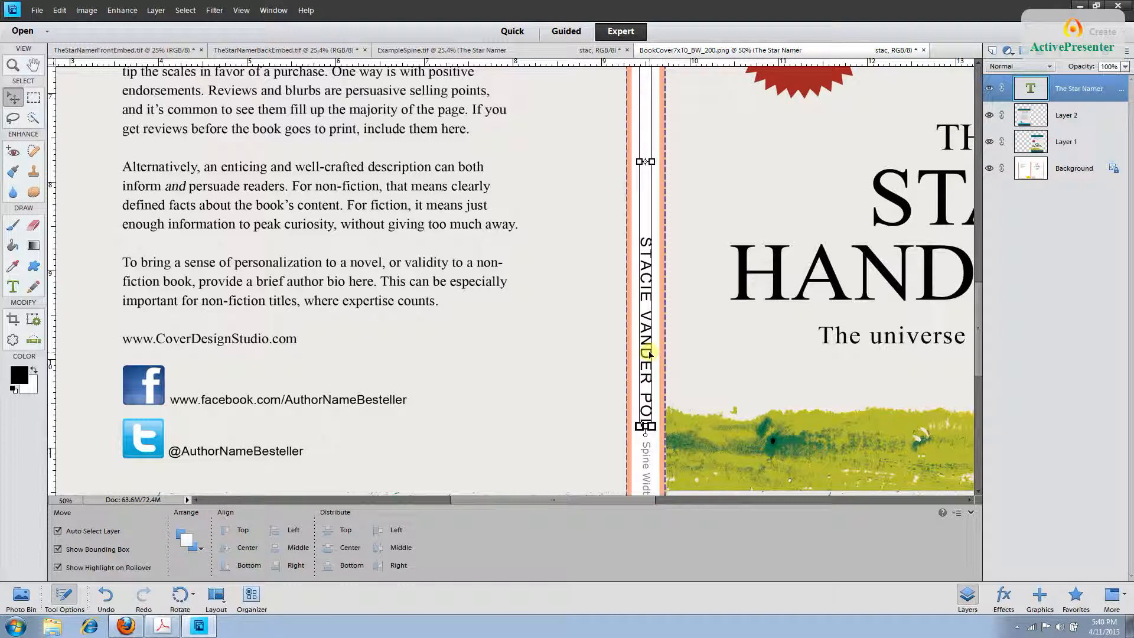
pyautogui.hotkey('ctrl', '+')
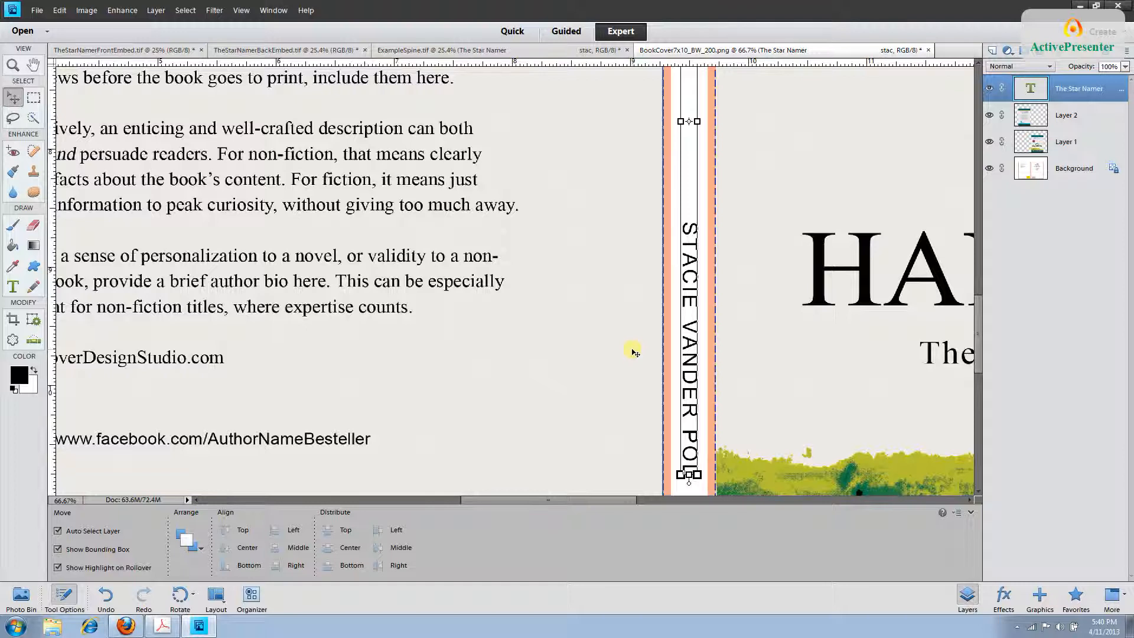
pyautogui.press('t')
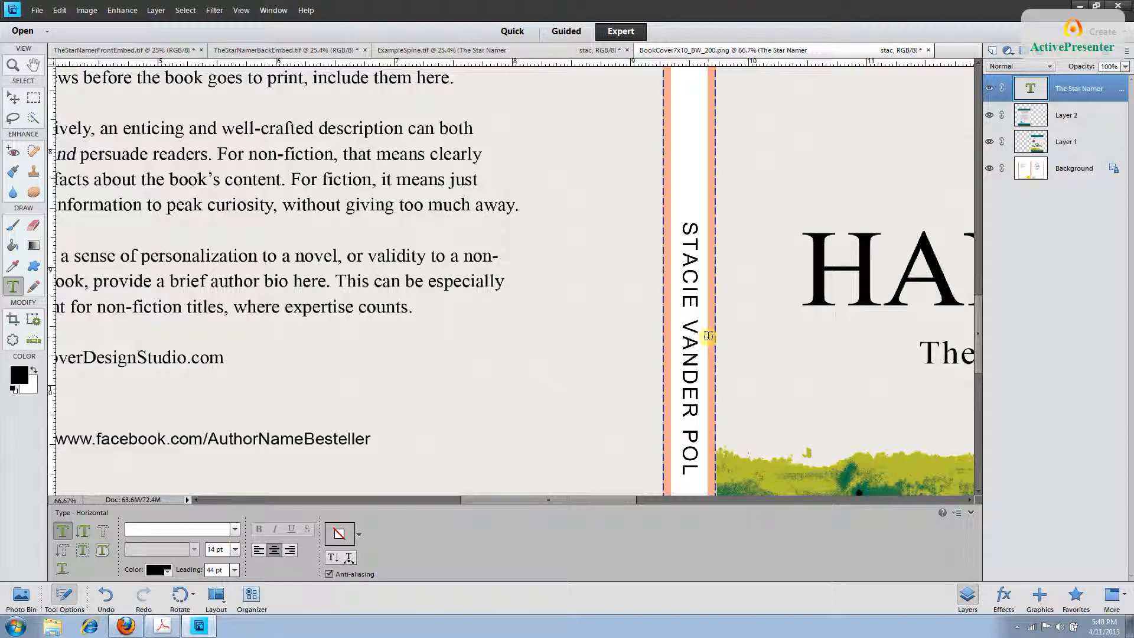
# Enlarge the spine title and author text to 18 pt, then zoom out to the whole cover.
pyautogui.click(235, 549)
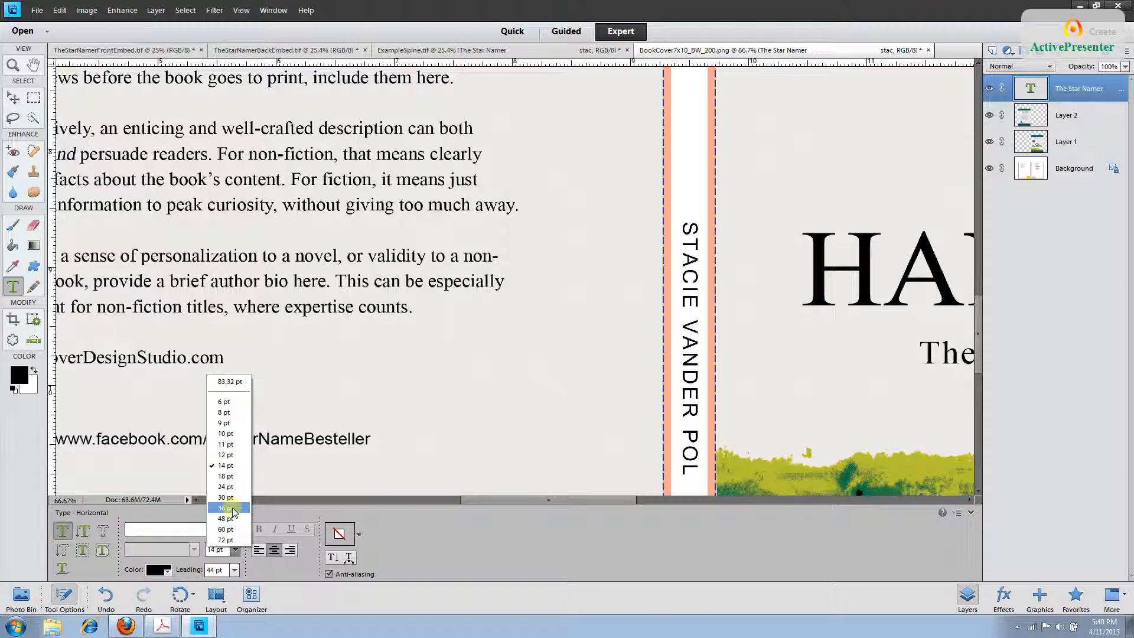
pyautogui.click(226, 476)
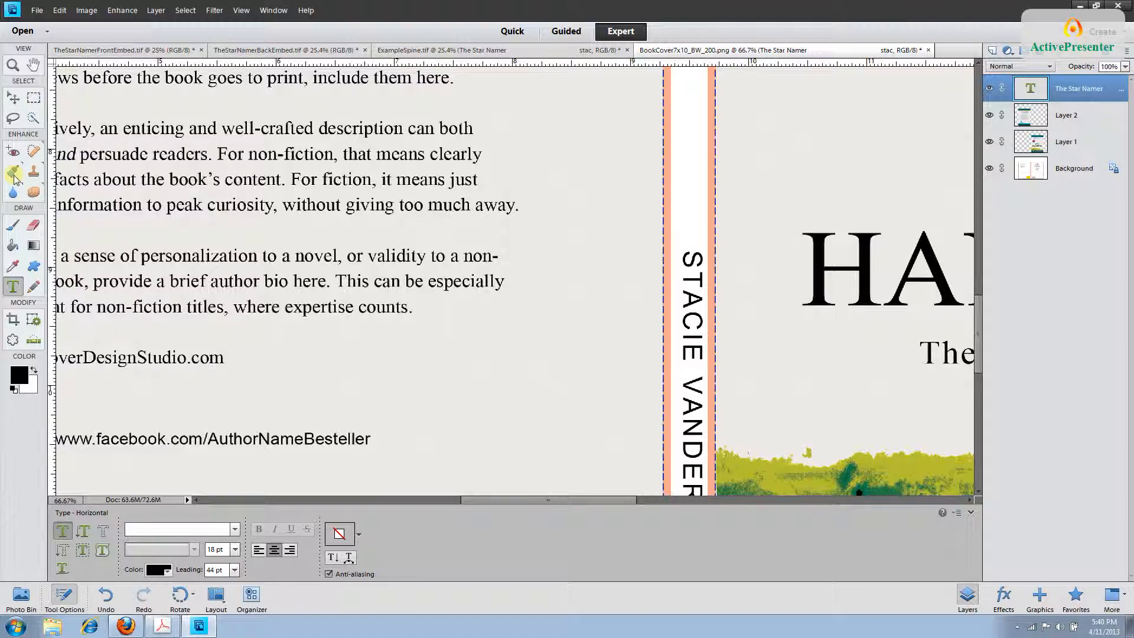
pyautogui.press('v')
pyautogui.hotkey('ctrl', '-')
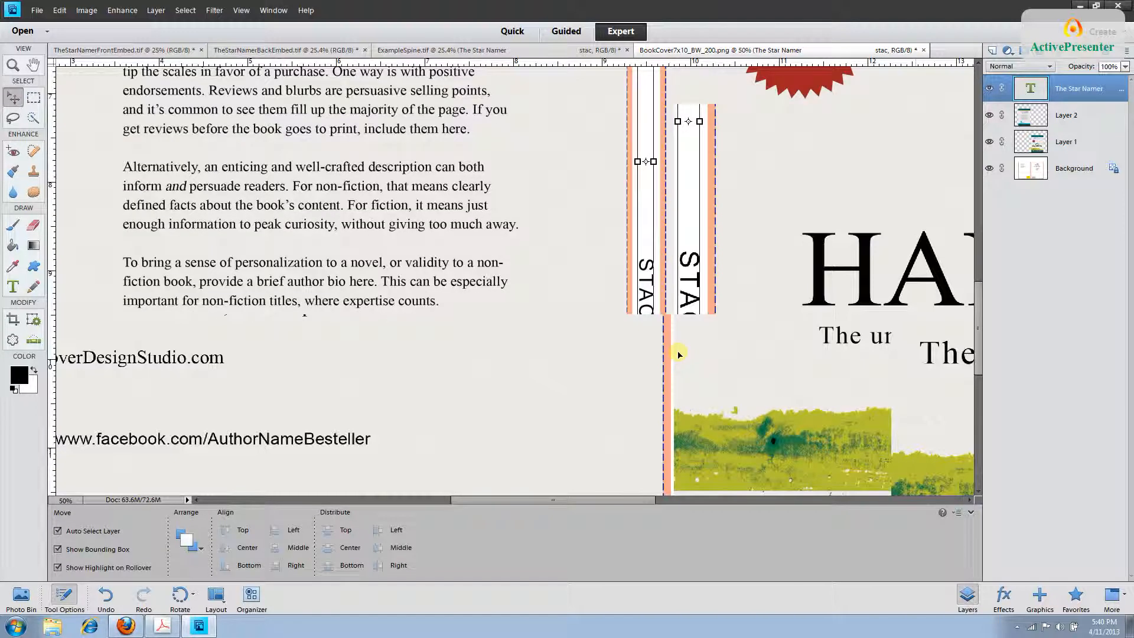
pyautogui.hotkey('ctrl', '-')
pyautogui.hotkey('ctrl', '-')
pyautogui.hotkey('ctrl', '-')
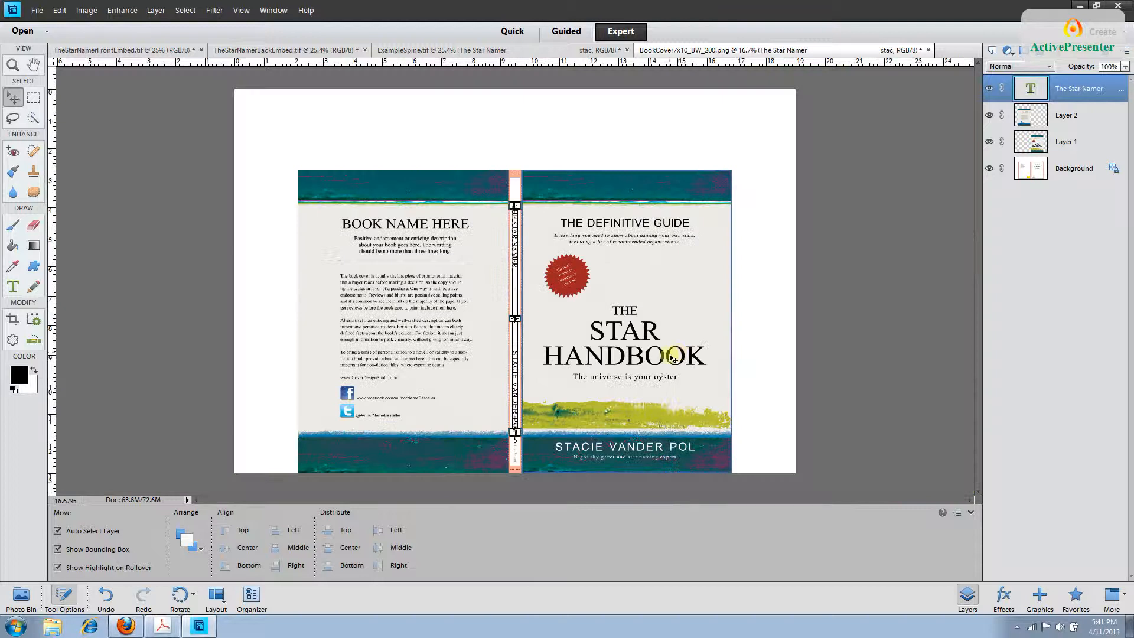
# Reselect The Star Namer text layer and reduce its font size to 14 pt.
pyautogui.click(1081, 171)
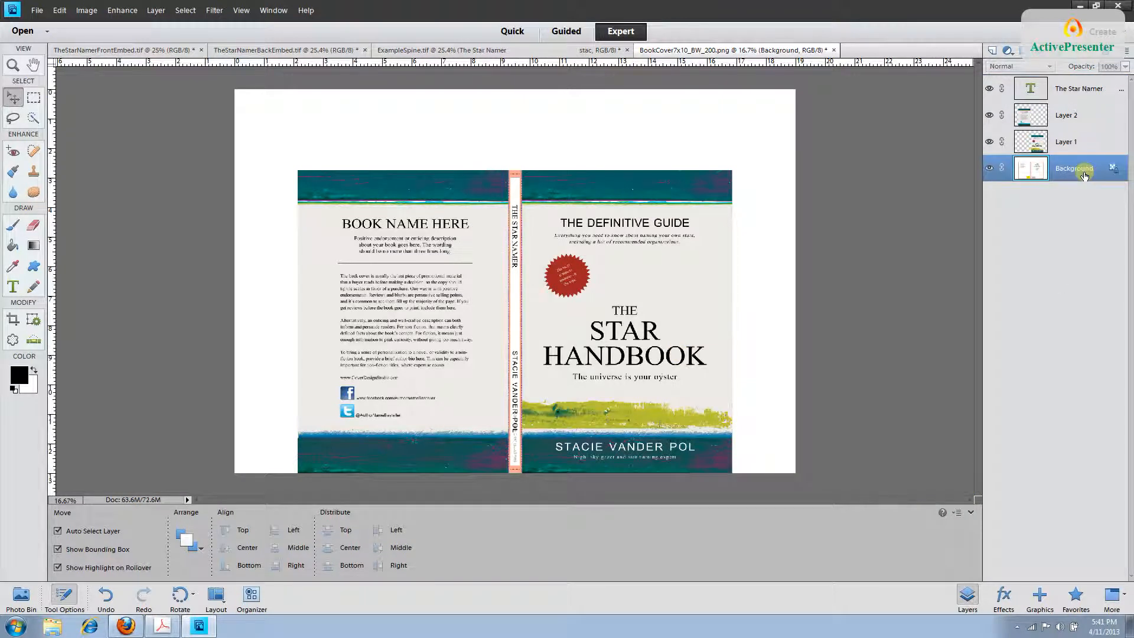
pyautogui.click(1076, 89)
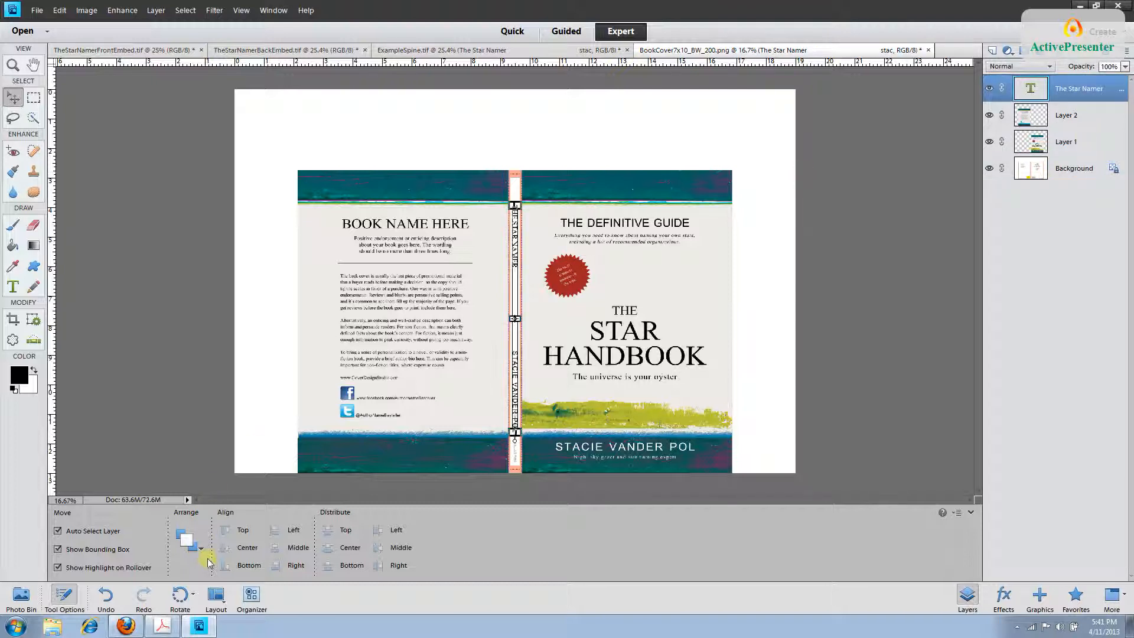
pyautogui.click(12, 287)
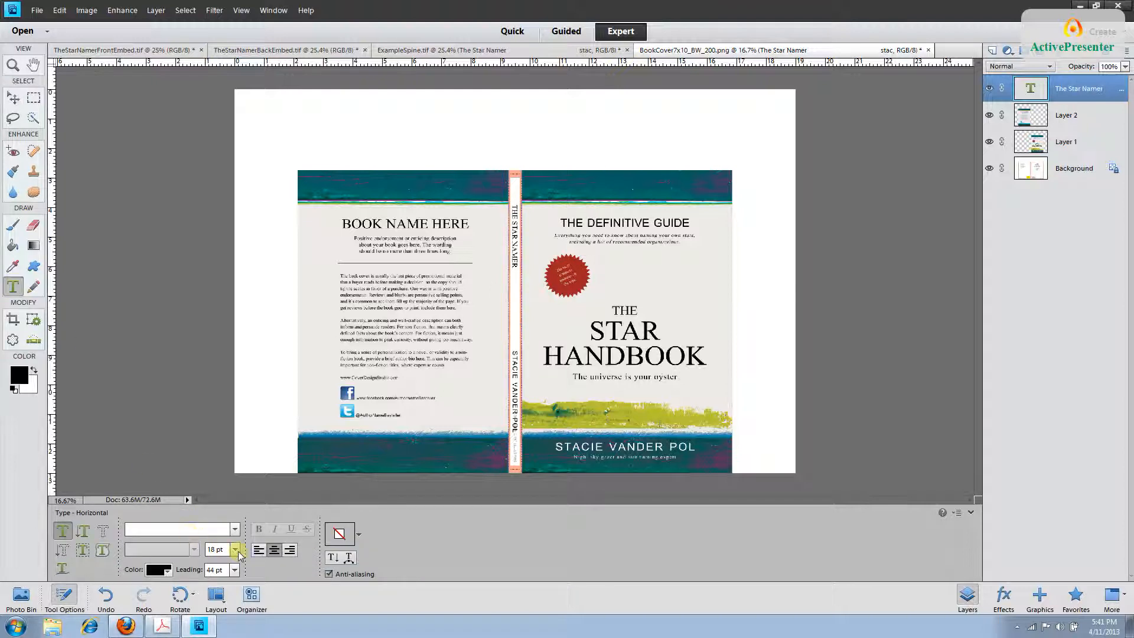
pyautogui.click(234, 549)
pyautogui.click(223, 469)
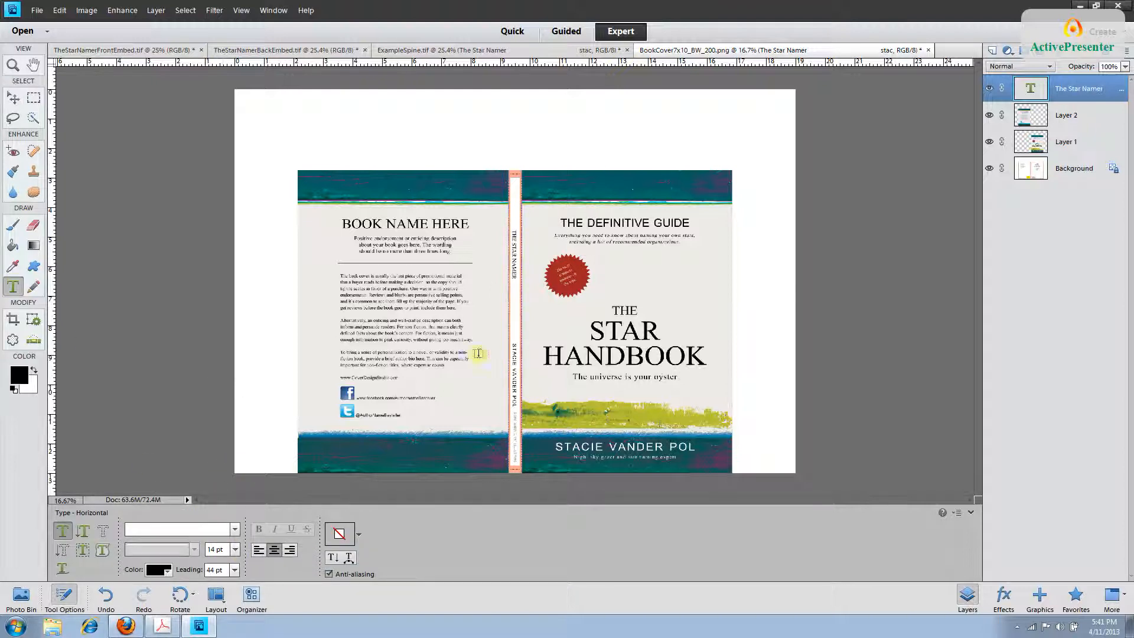
# Inspect the 14 pt spine text up close, then zoom out and select the Background layer.
pyautogui.hotkey('ctrl', '+')
pyautogui.hotkey('ctrl', '+')
pyautogui.hotkey('ctrl', '+')
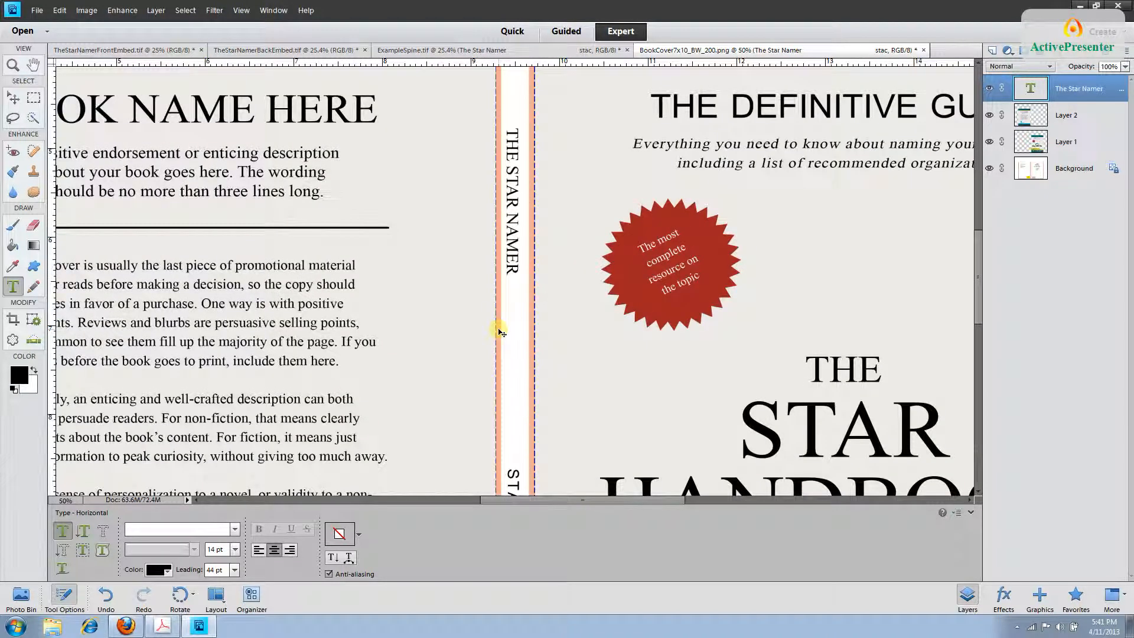
pyautogui.press('v')
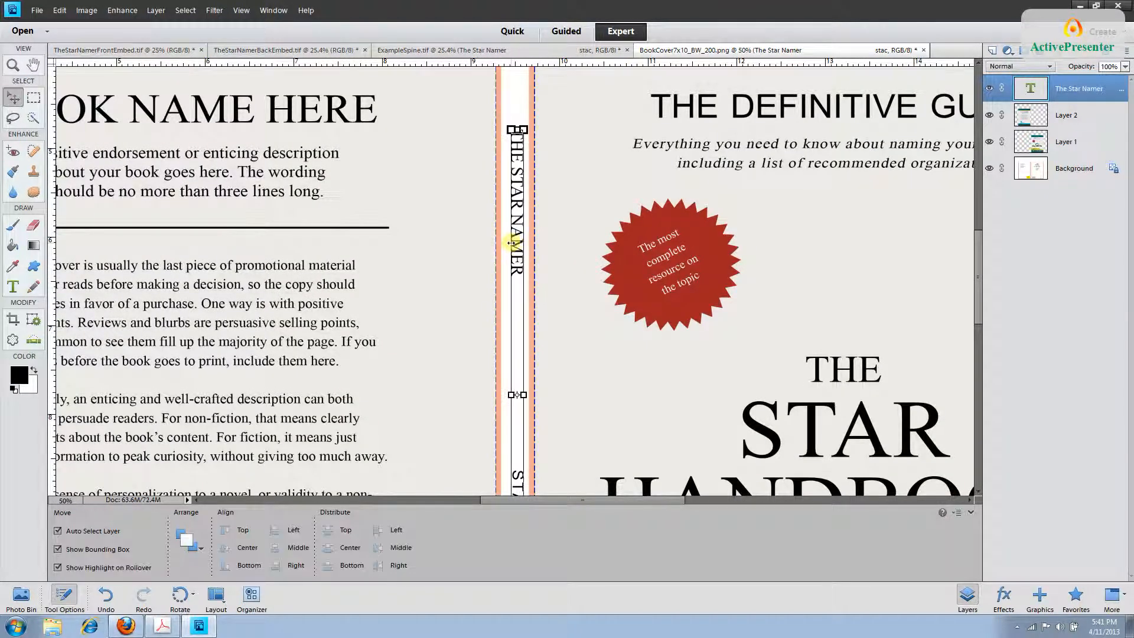
pyautogui.hotkey('ctrl', '-')
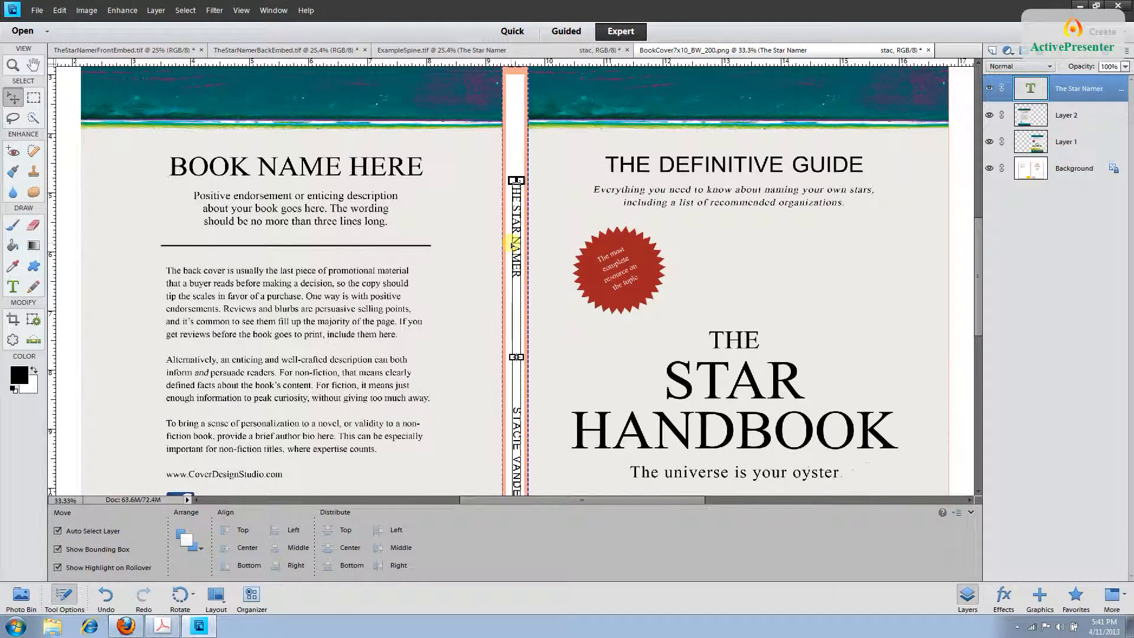
pyautogui.hotkey('ctrl', '-')
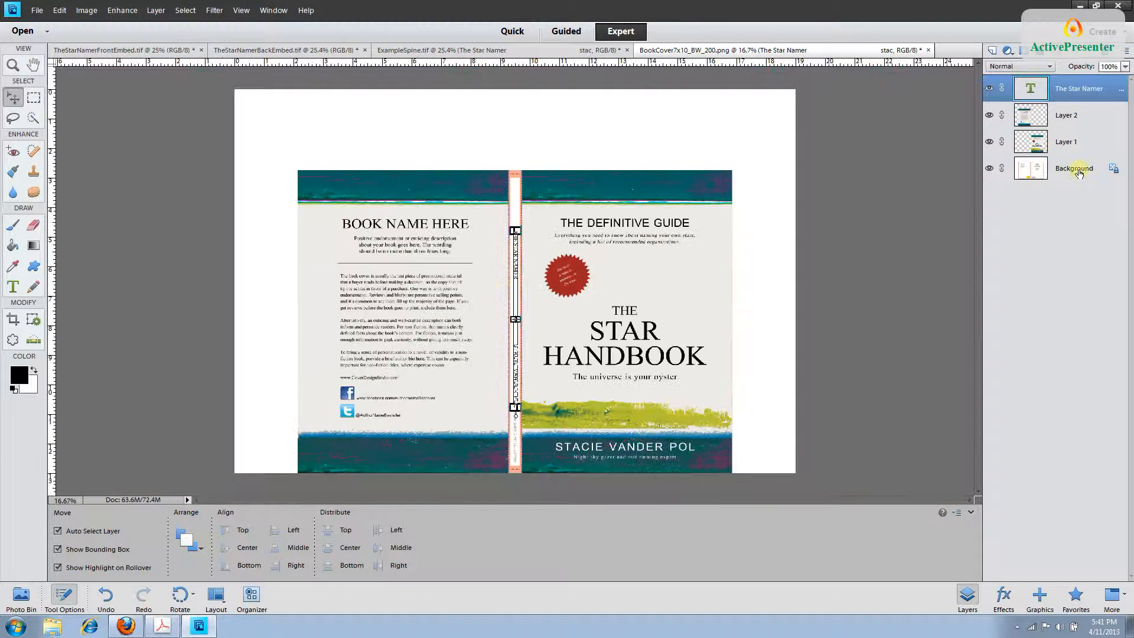
pyautogui.click(756, 201)
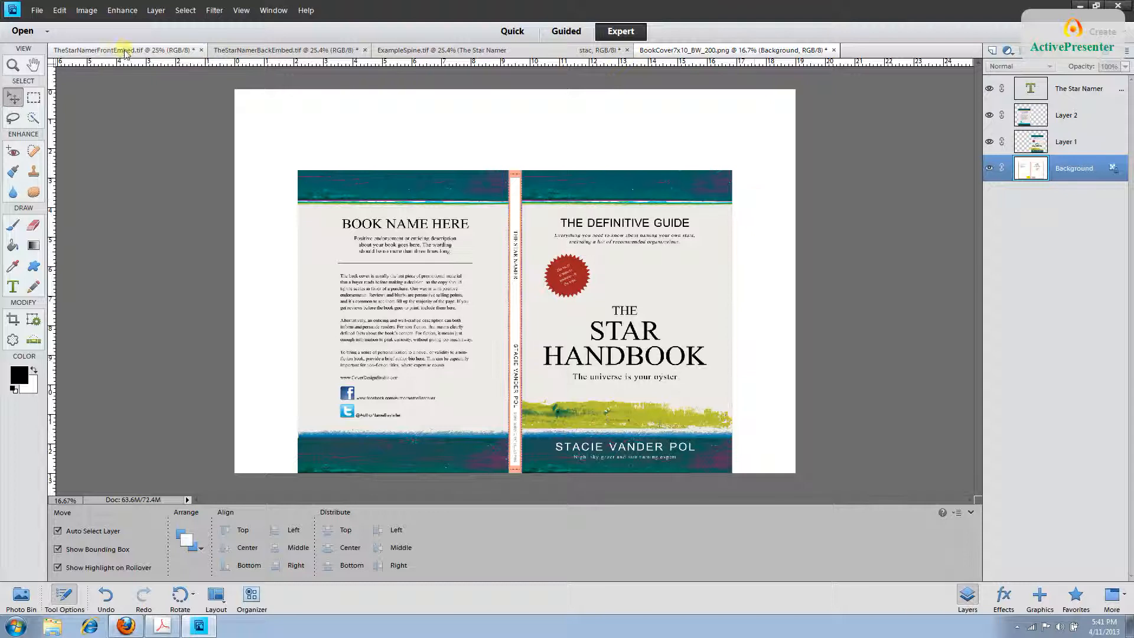
# In ExampleSpine.tif, hide The Star Namer text layer and make the Background layer active.
pyautogui.click(411, 51)
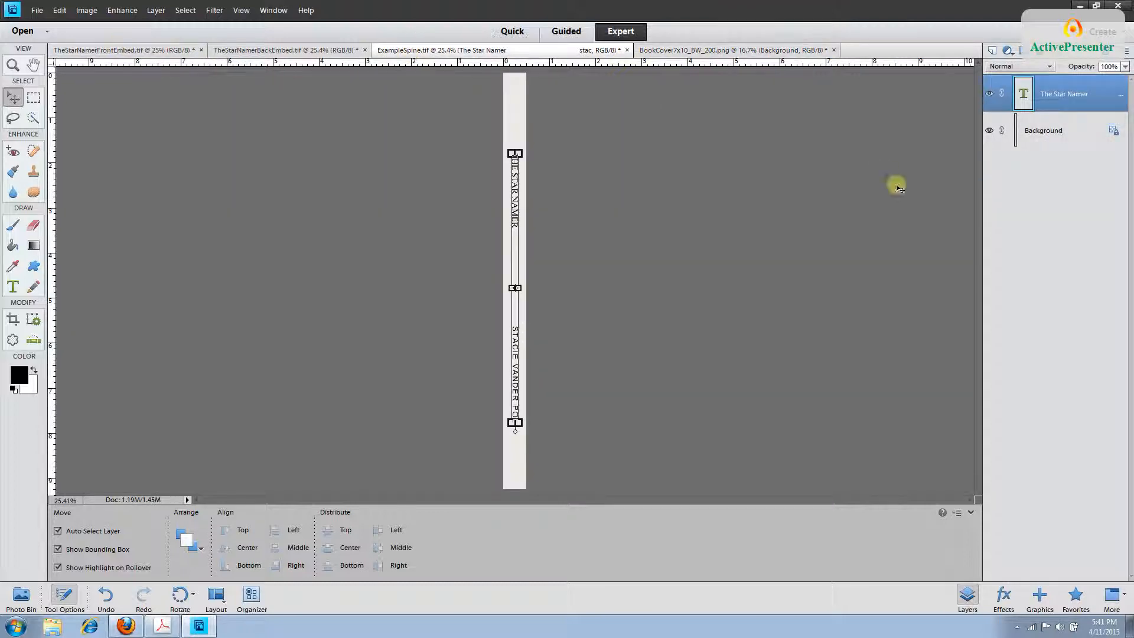
pyautogui.click(1036, 135)
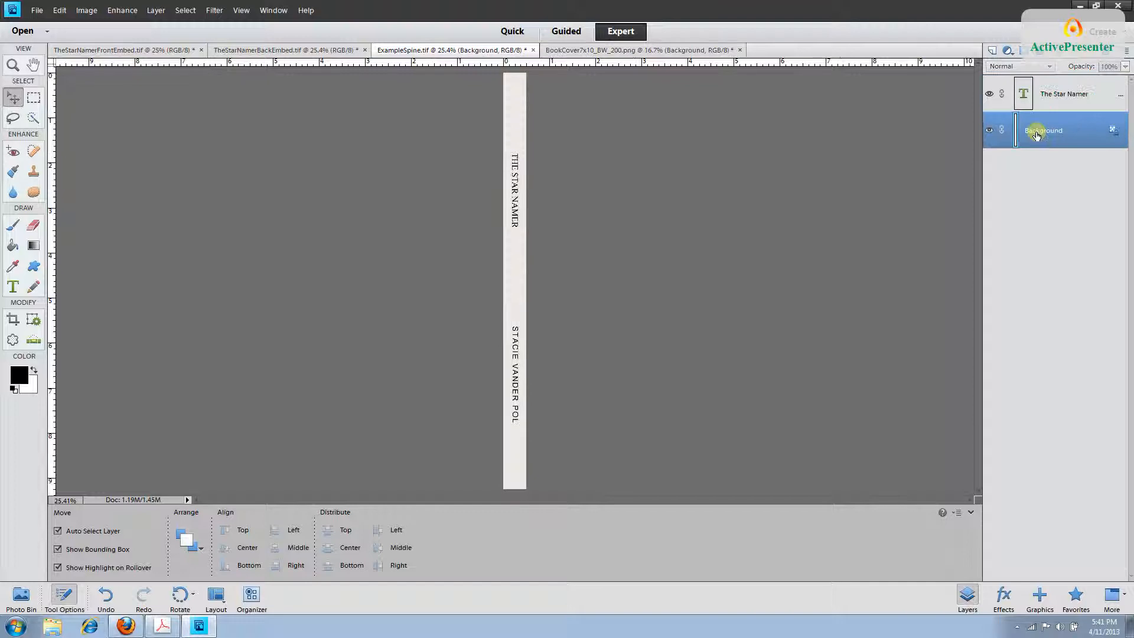
pyautogui.click(1040, 98)
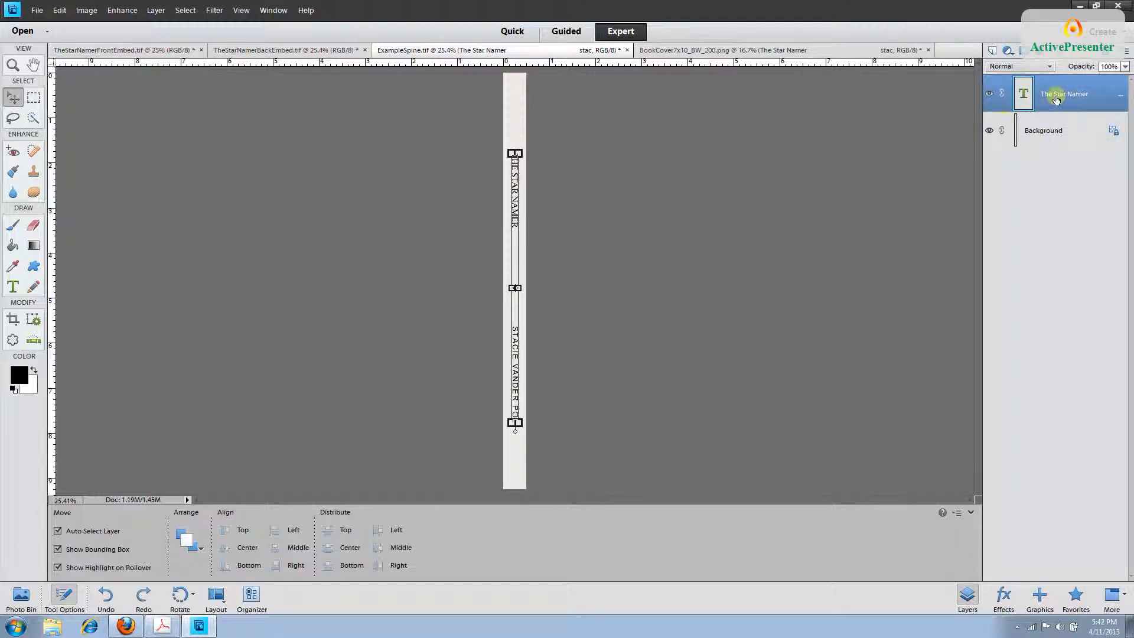
pyautogui.click(989, 96)
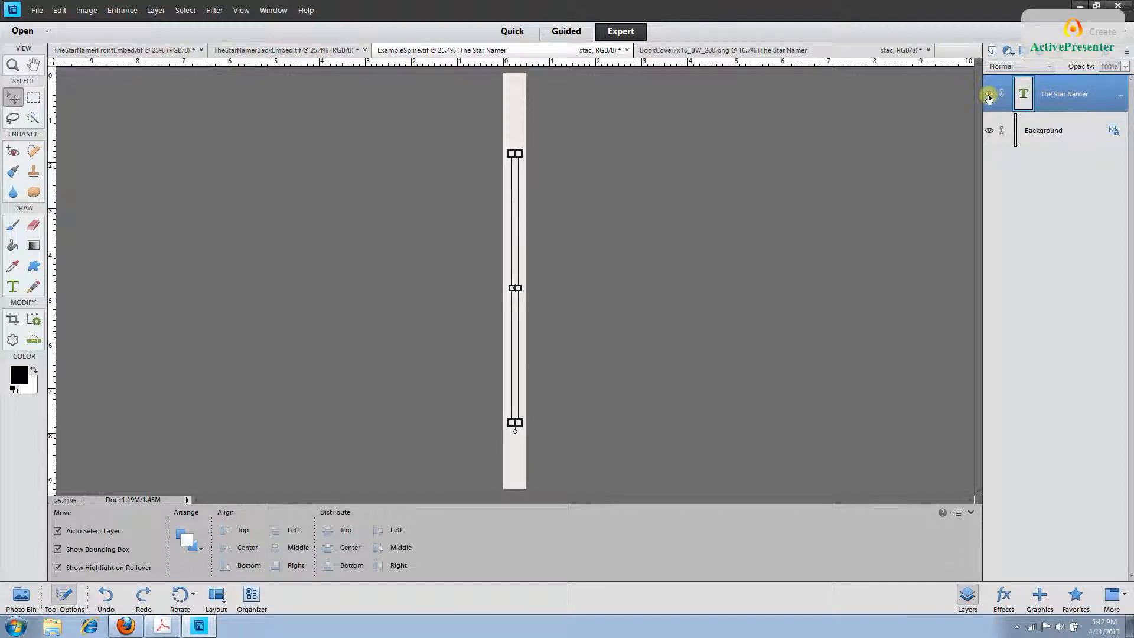
pyautogui.click(1061, 135)
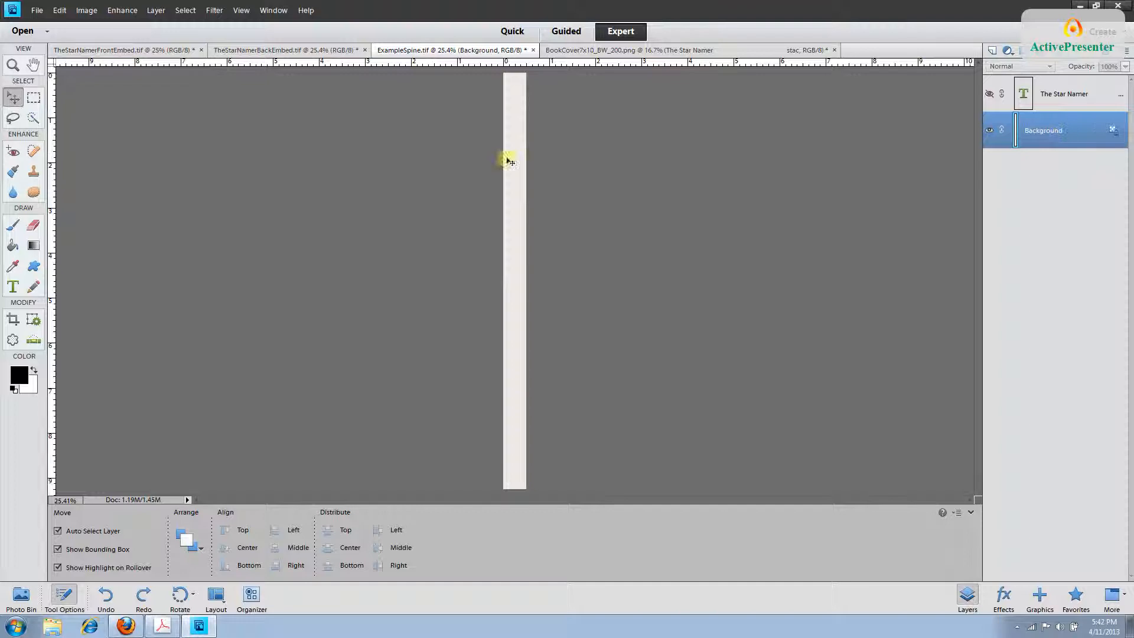
# Select all of the spine background, copy it, and return to BookCover7x10_BW_200.png.
pyautogui.click(187, 11)
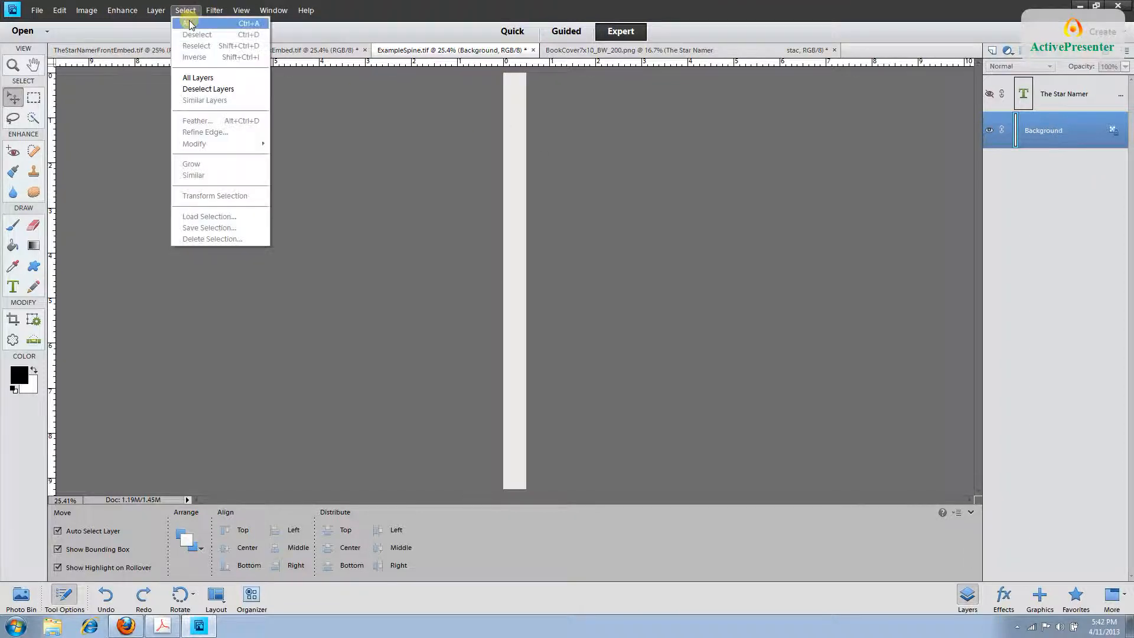
pyautogui.click(187, 23)
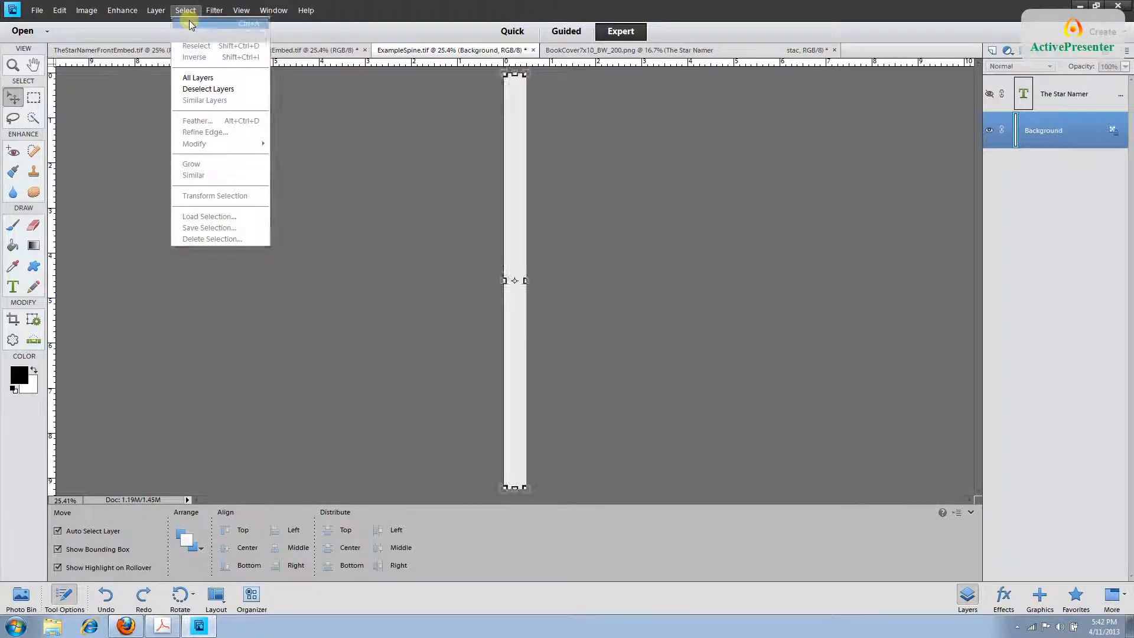
pyautogui.click(59, 10)
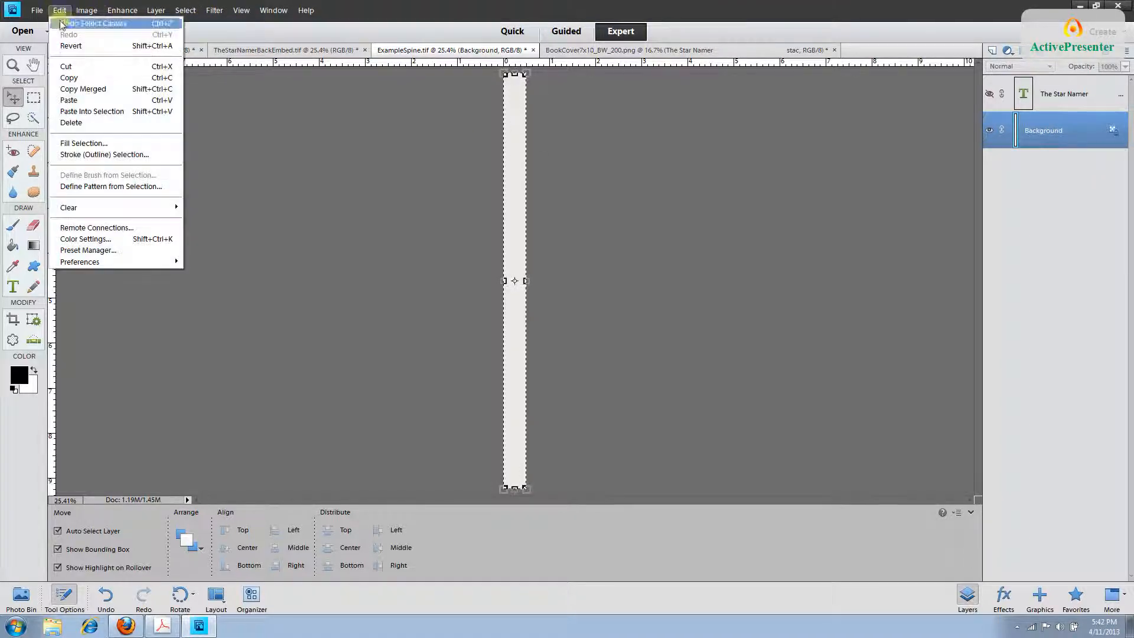
pyautogui.click(72, 80)
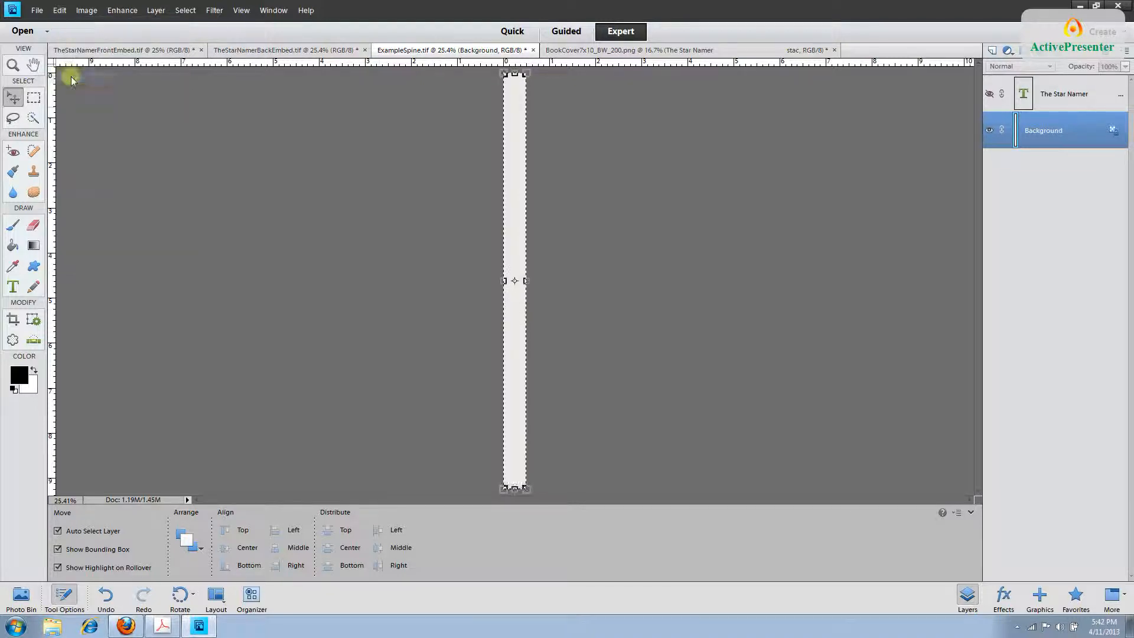
pyautogui.click(593, 51)
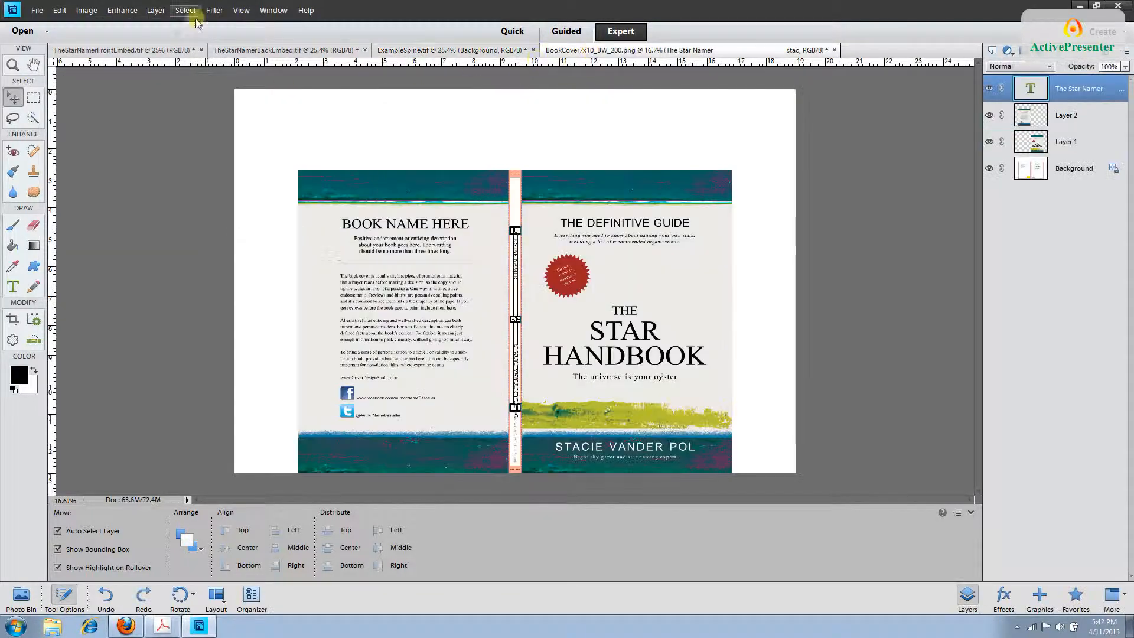
# Paste the copied spine background into the book cover as new Layer 3.
pyautogui.click(60, 12)
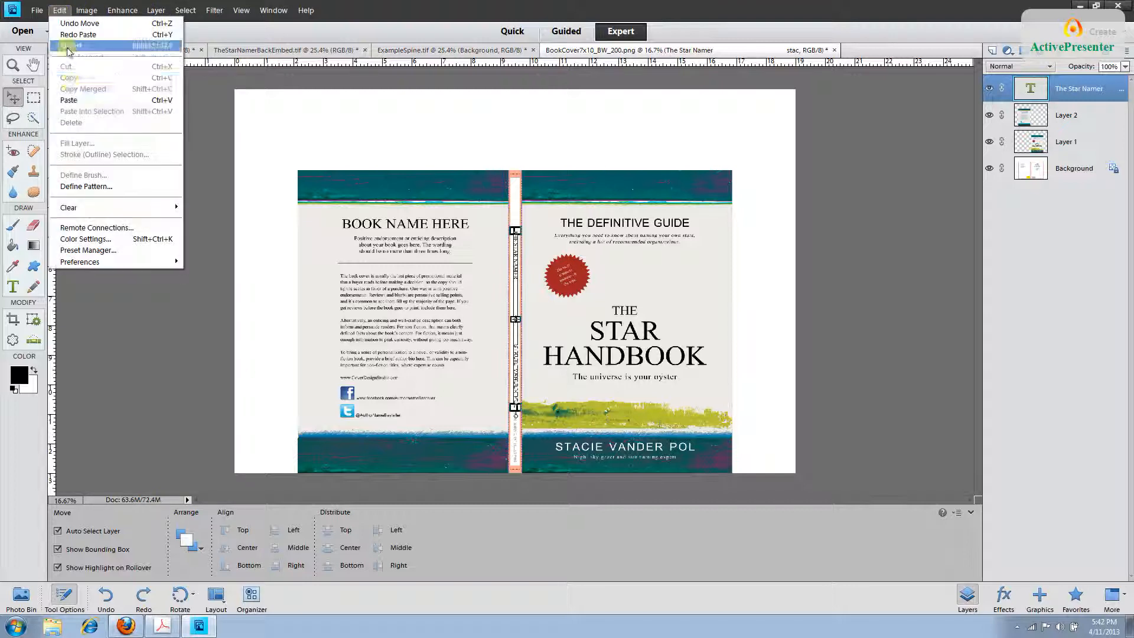
pyautogui.click(70, 100)
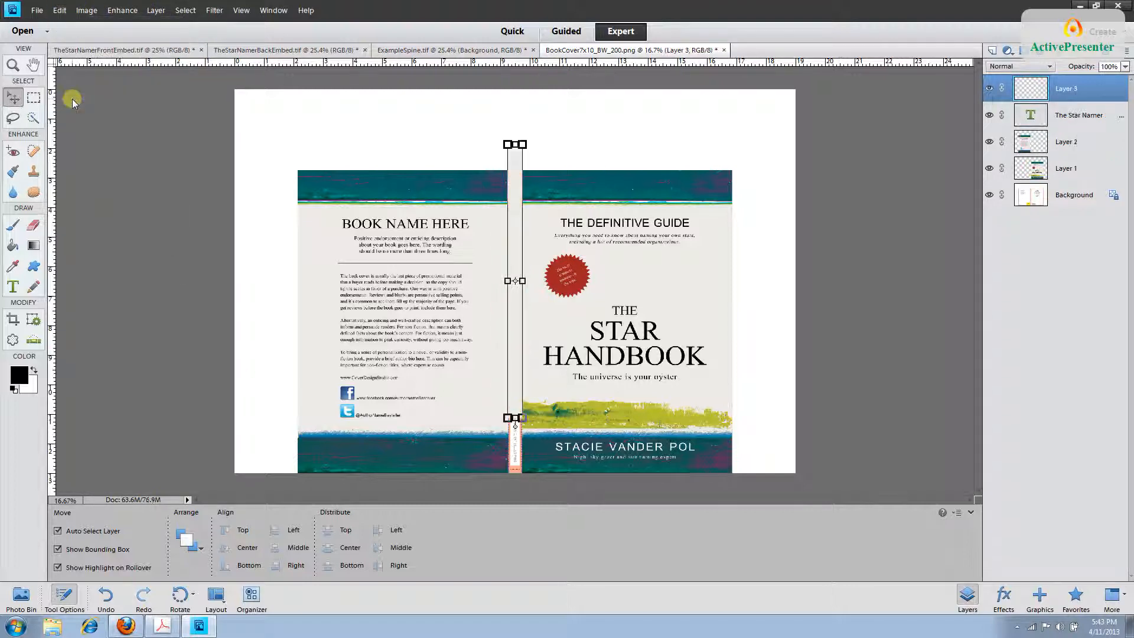